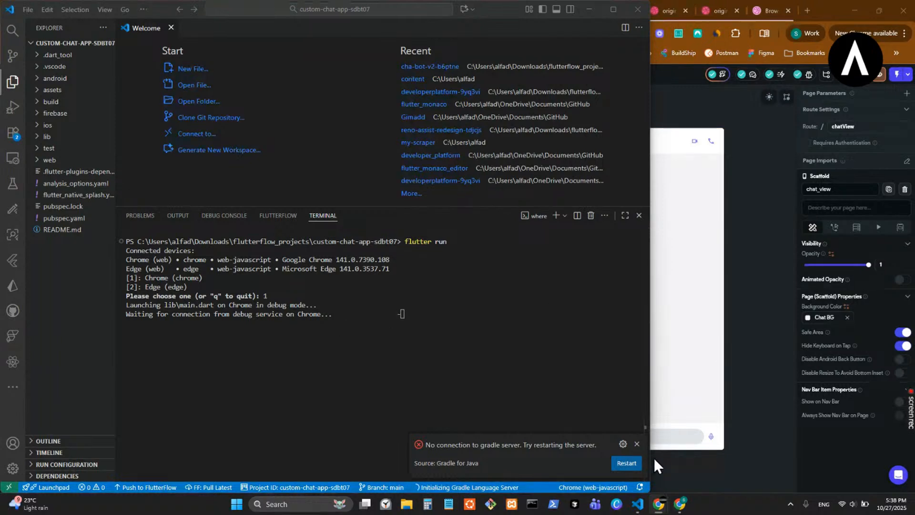
- Dismiss the Gradle server notification in VS Code and look over the test, run and publish options in FlutterFlow
click(639, 462)
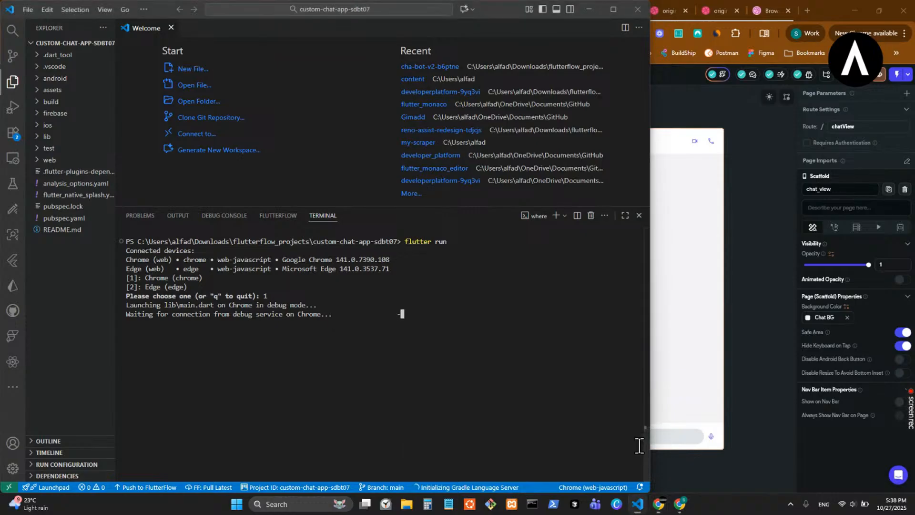
click(754, 259)
click(638, 504)
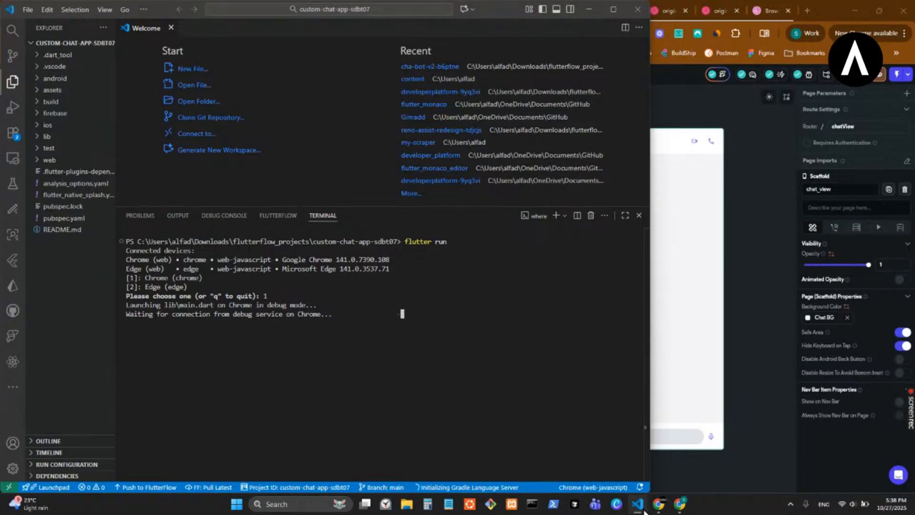
click(643, 510)
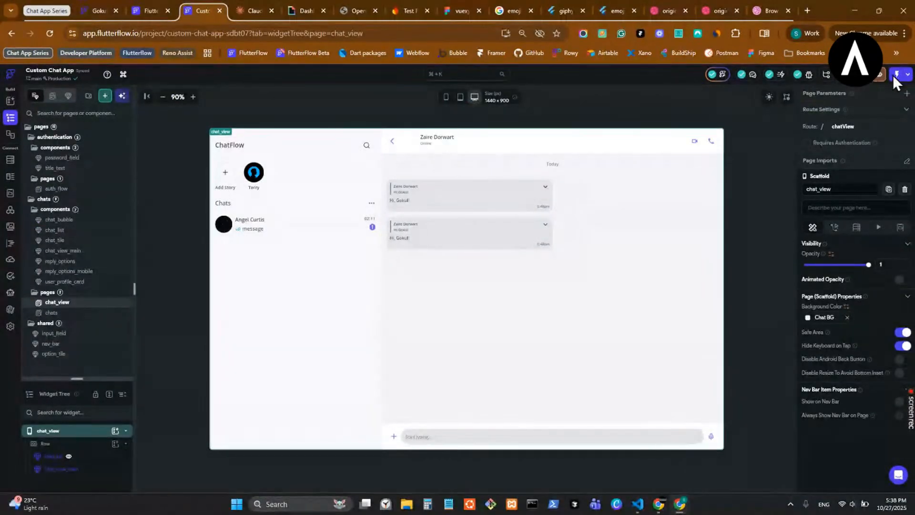
click(907, 75)
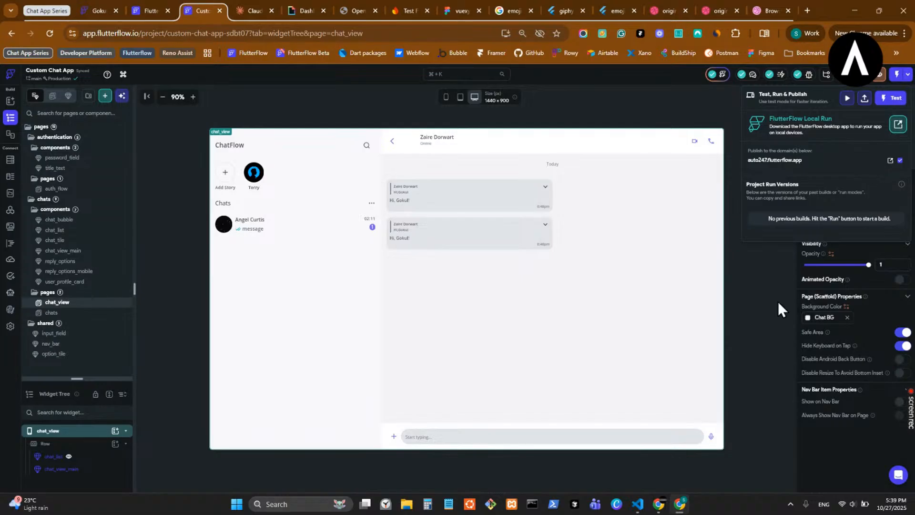
click(765, 313)
- Check the progress of the Chrome debug launch in the VS Code terminal and return to FlutterFlow
mouse_move(640, 506)
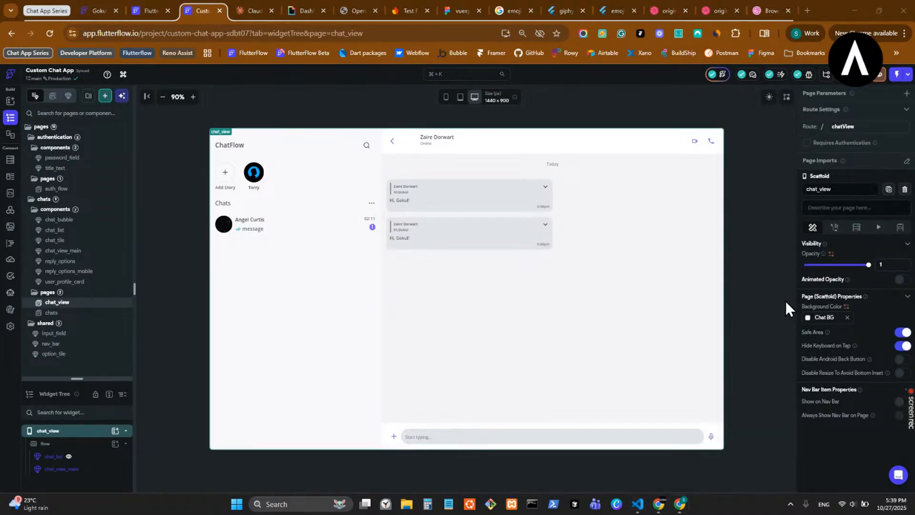
click(620, 457)
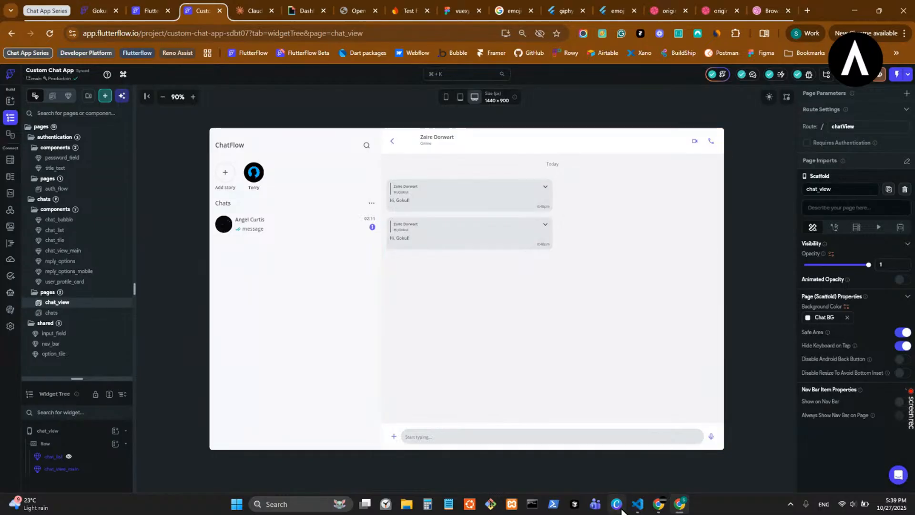
click(639, 506)
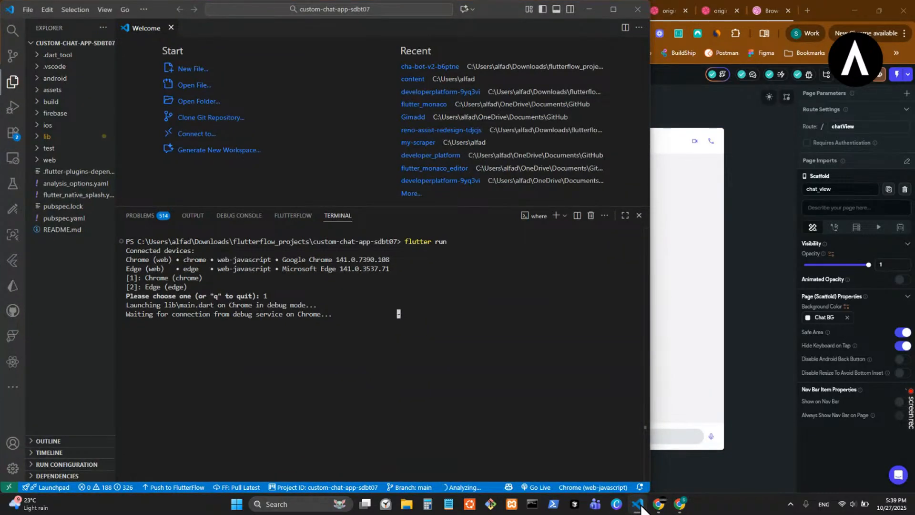
click(639, 506)
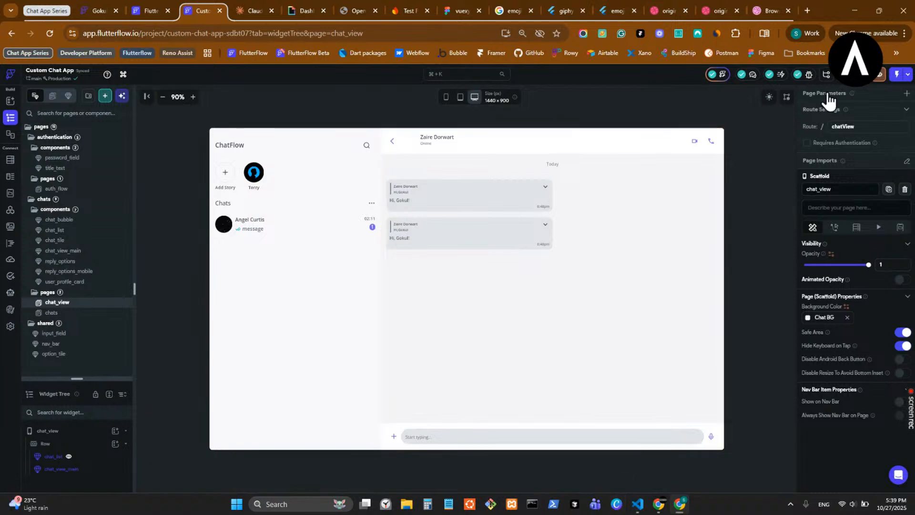
- Look over FlutterFlow's code export options, including Open in VS Code, and return to VS Code, dismissing the Dart automatic fixes notification
click(842, 82)
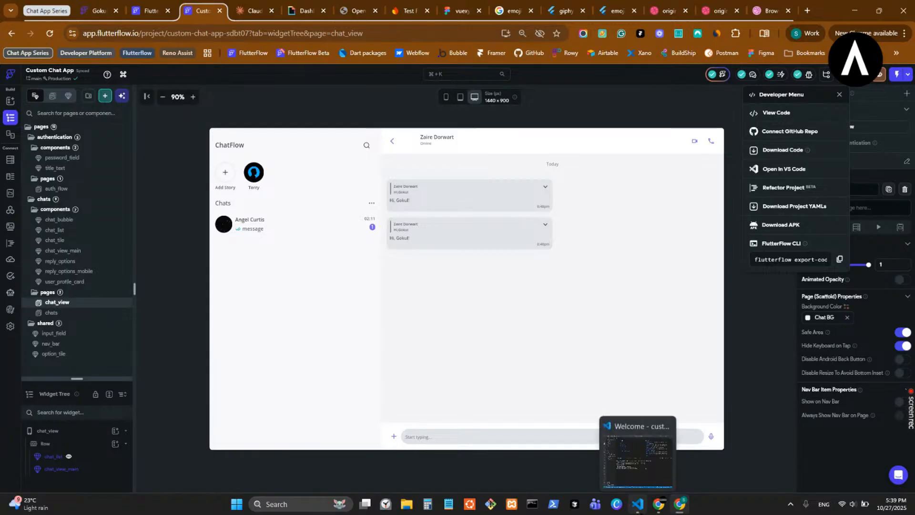
click(637, 504)
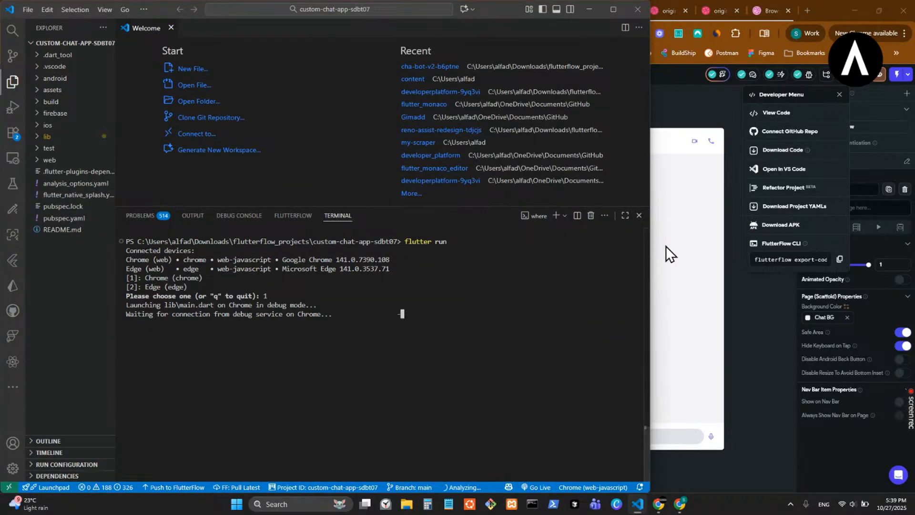
click(746, 329)
click(851, 89)
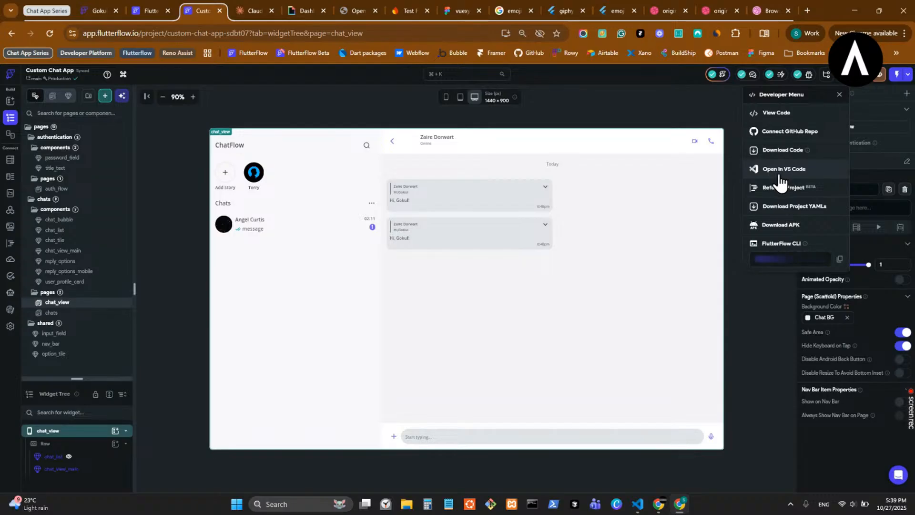
click(638, 505)
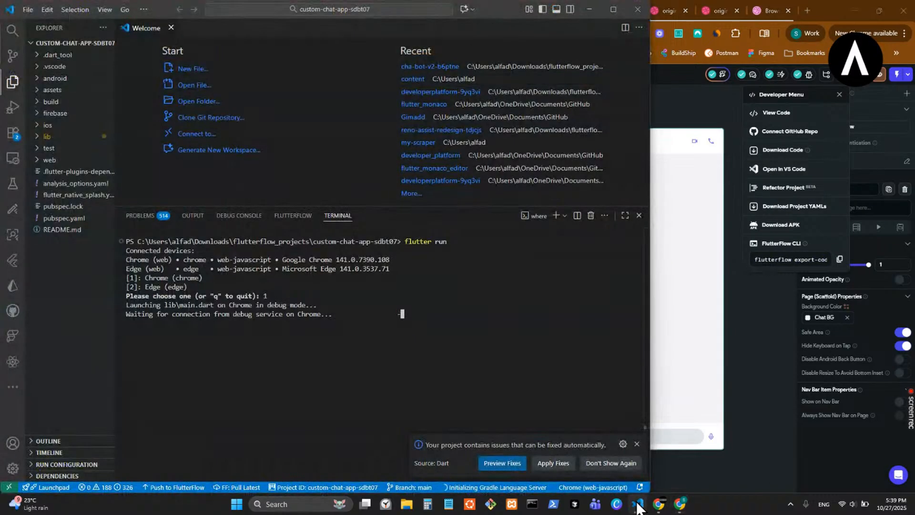
click(636, 444)
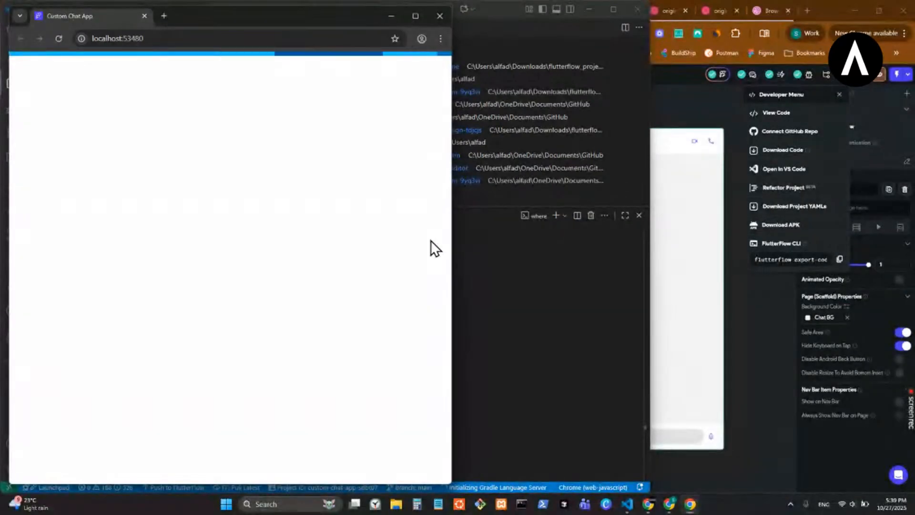
- Arrange VS Code and the launched Custom Chat App browser window side by side, giving the app about two thirds of the width
drag(241, 21, 444, 57)
click(184, 170)
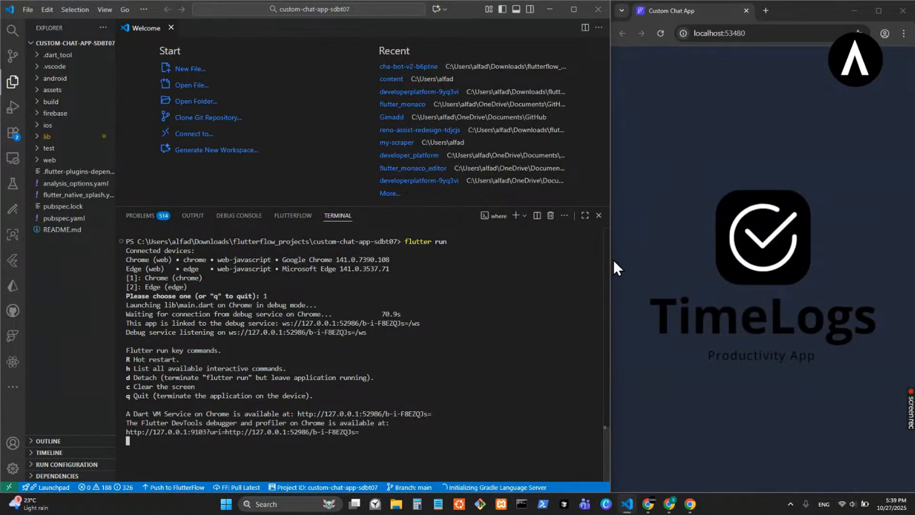
drag(612, 261, 350, 260)
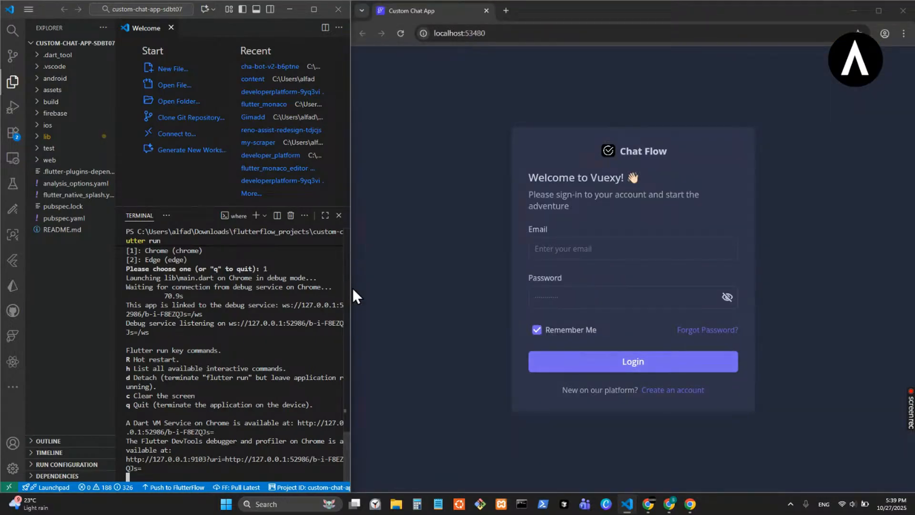
mouse_move(350, 289)
drag(350, 289, 333, 305)
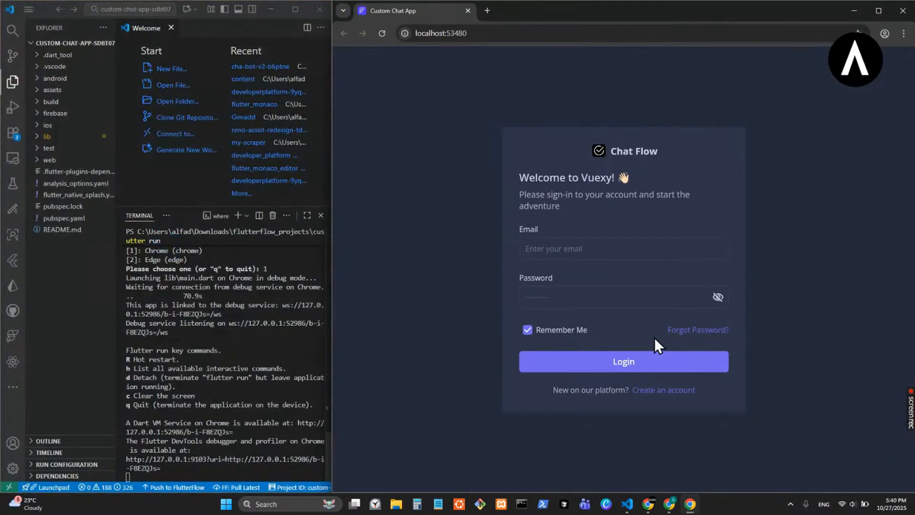
- Check the account creation and forgot-password screens of the running app, returning to the login form after each
click(679, 403)
click(674, 438)
click(689, 334)
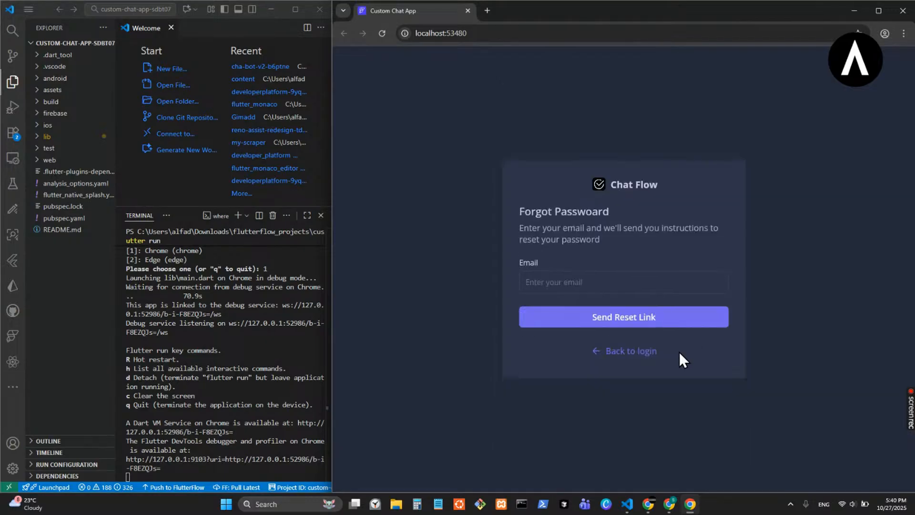
click(612, 351)
click(642, 403)
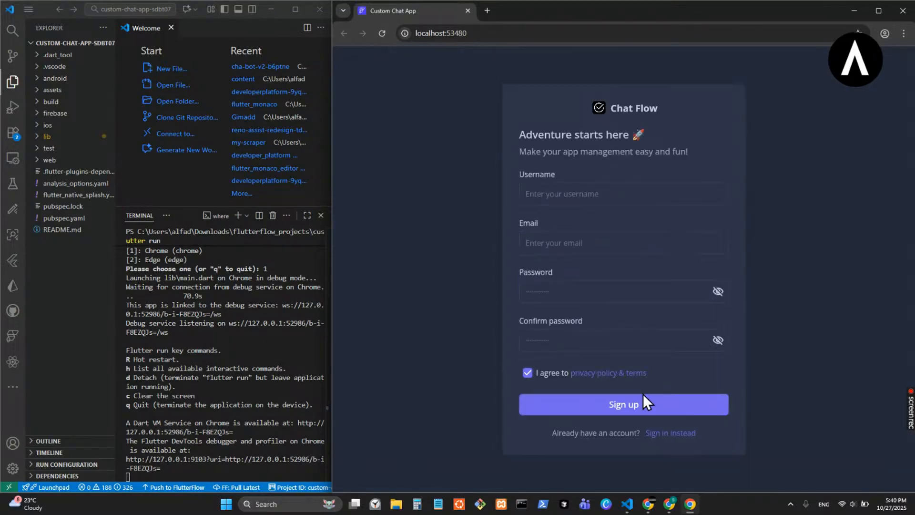
click(663, 434)
- Log in to the chat app with the account email and password
click(574, 252)
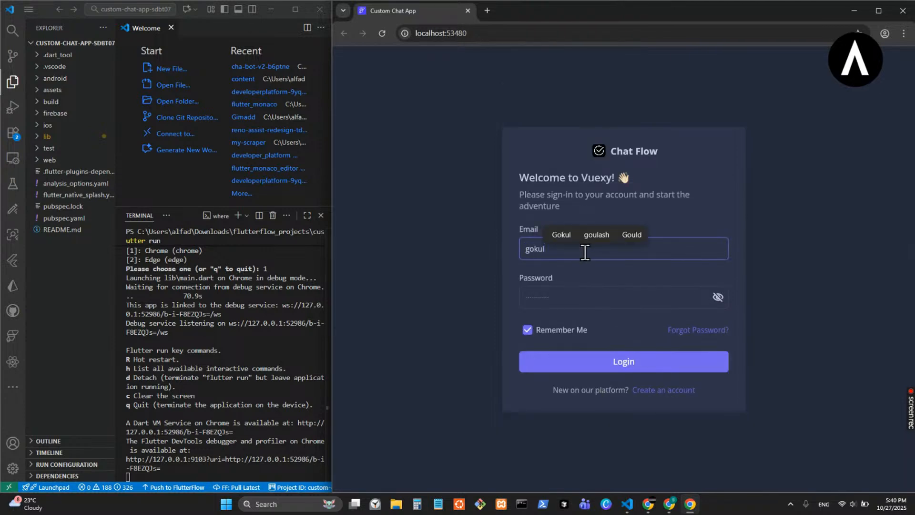
click(585, 289)
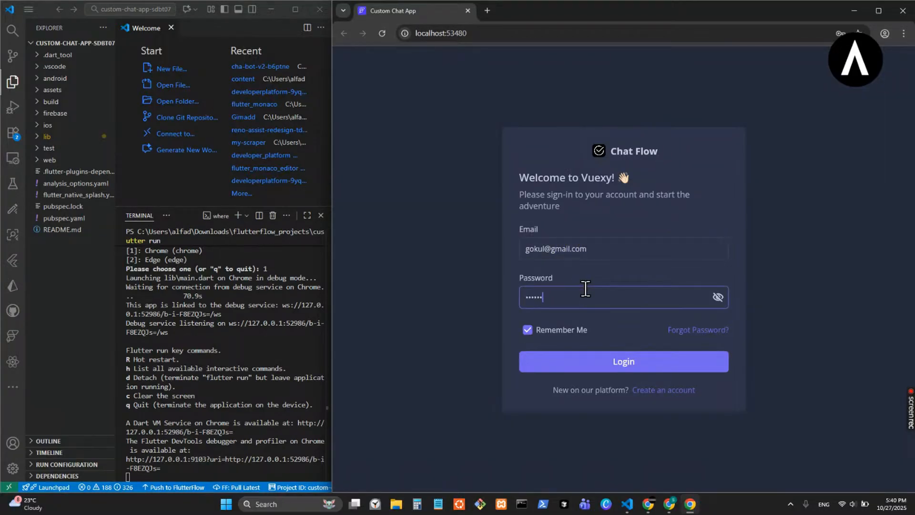
click(626, 368)
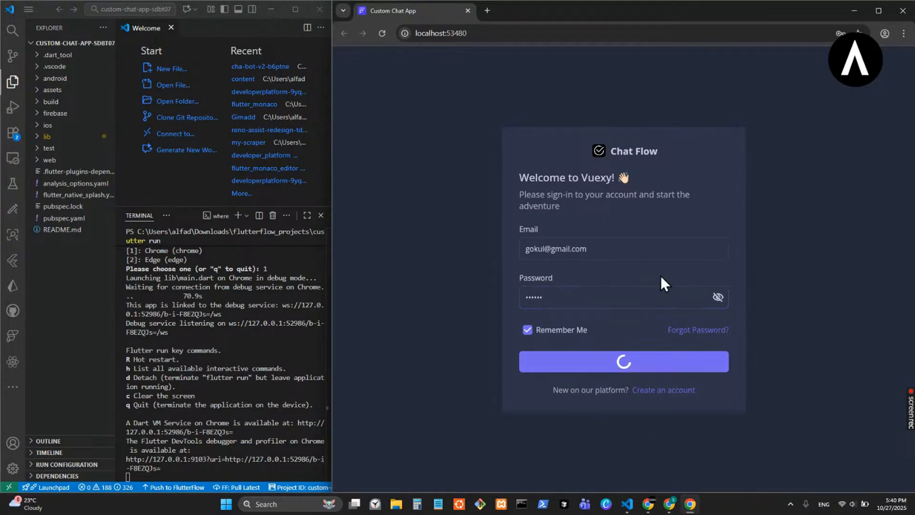
click(851, 201)
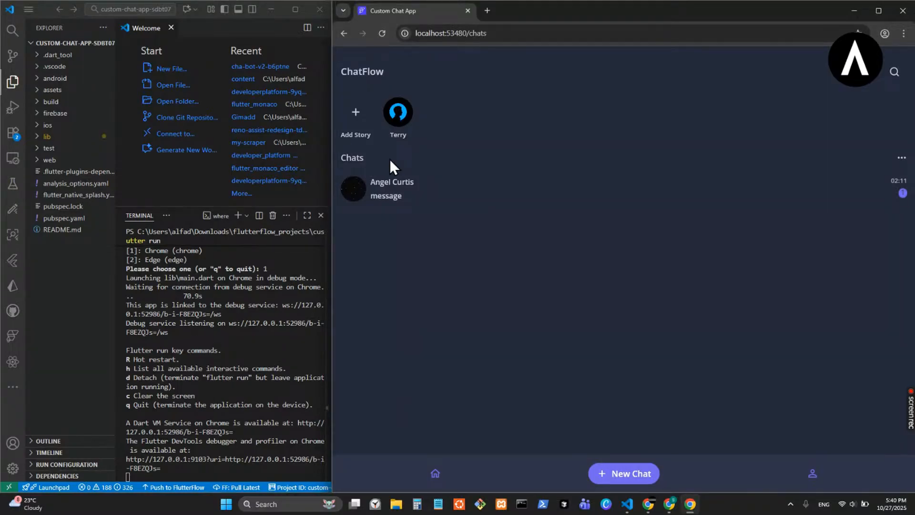
- Open the chat in the list at mobile width and compare the conversation's desktop and mobile layouts by resizing the browser window
drag(333, 249, 754, 206)
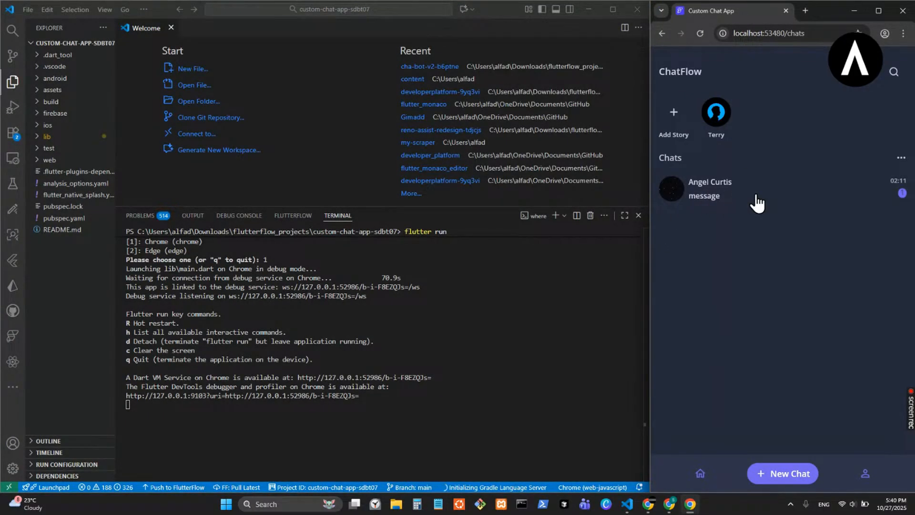
click(742, 199)
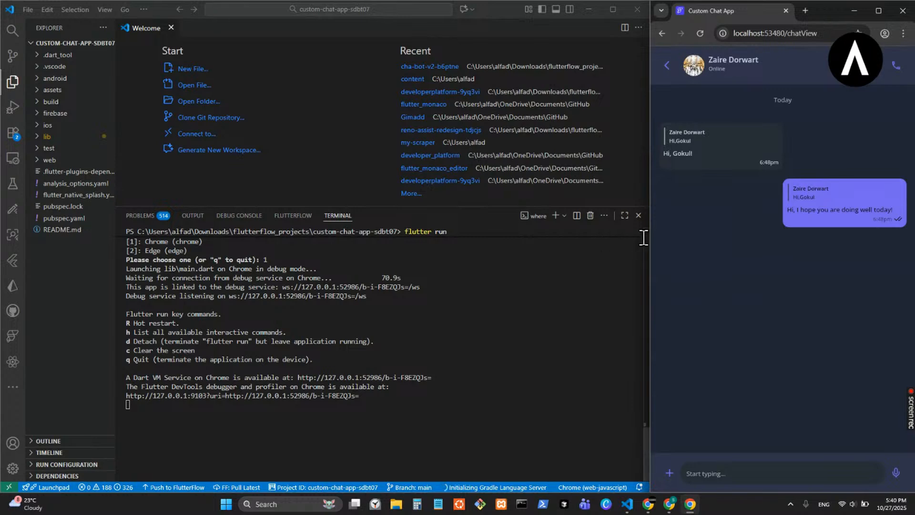
drag(651, 233, 157, 186)
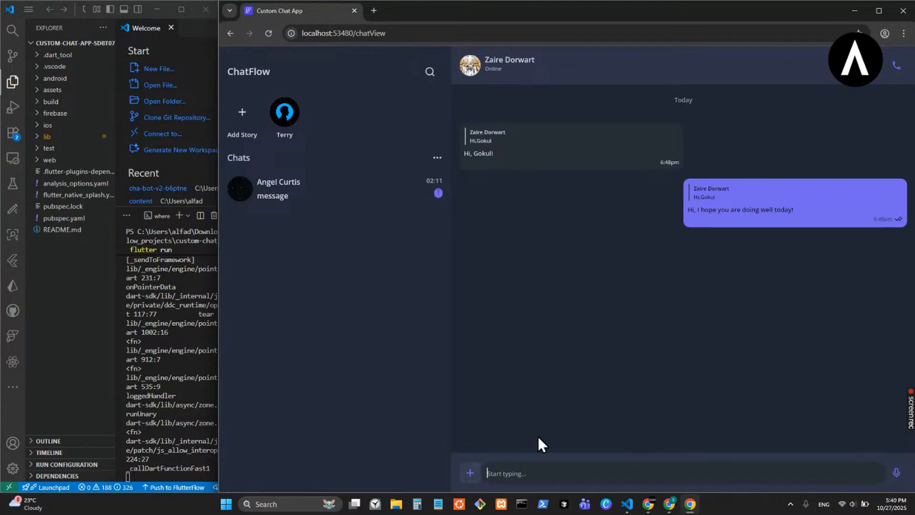
drag(219, 225, 664, 245)
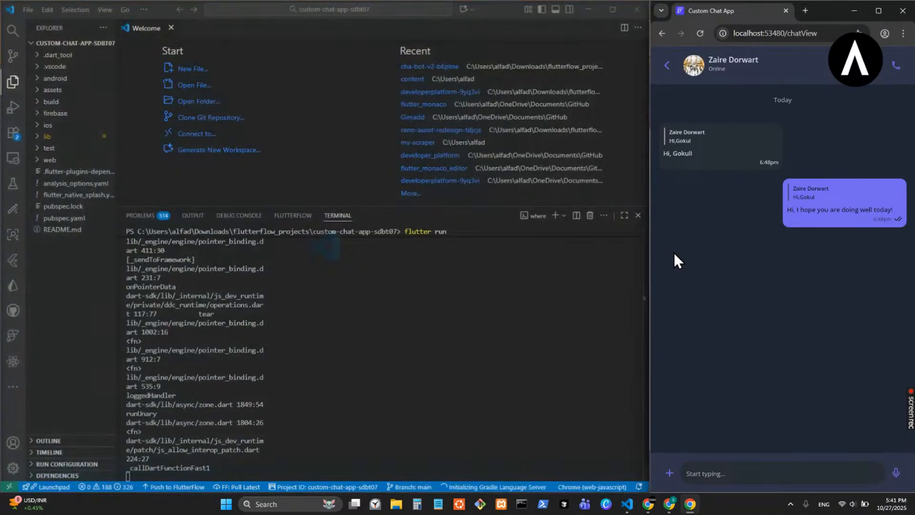
- Open and close a chat bubble's message options in the mobile layout, and repeat the check with the received message in the desktop layout
click(828, 212)
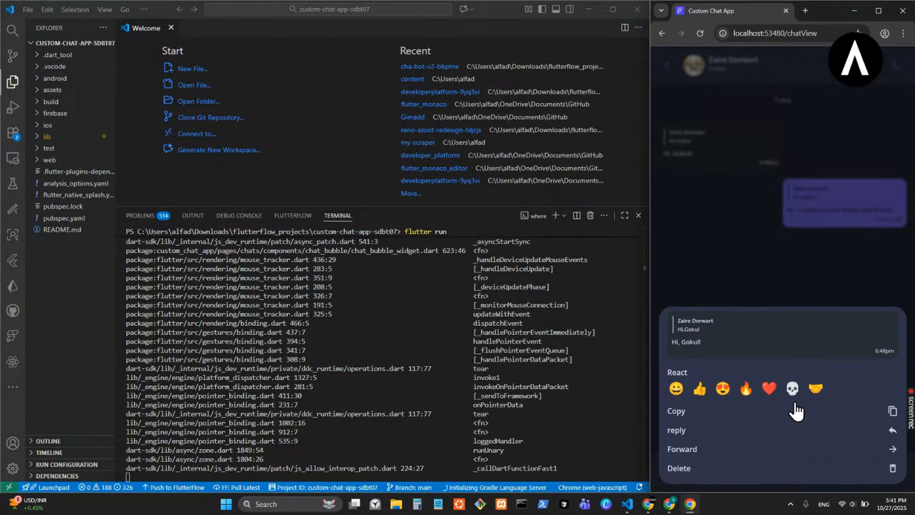
click(774, 122)
drag(648, 228, 246, 220)
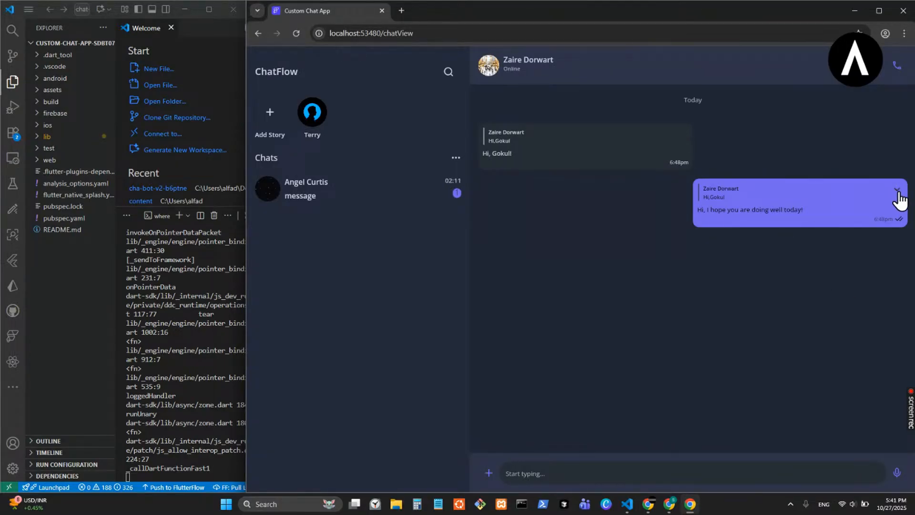
click(682, 133)
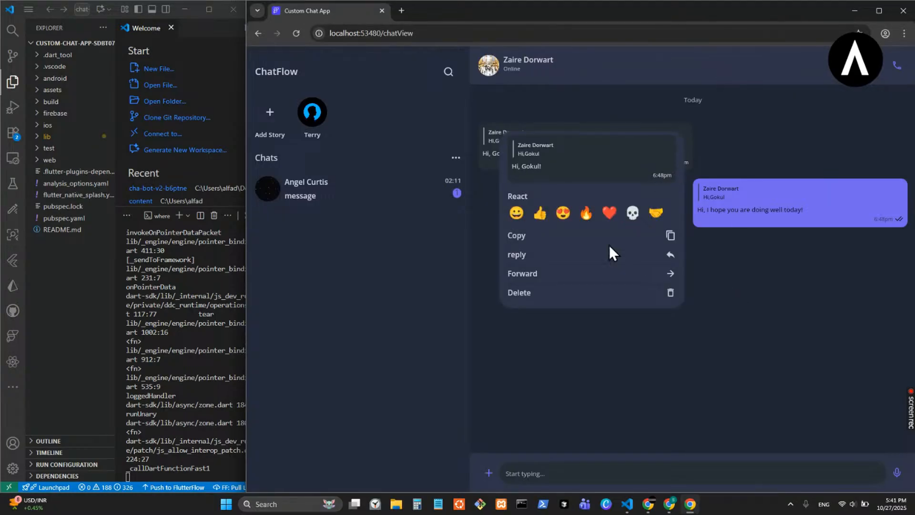
click(738, 254)
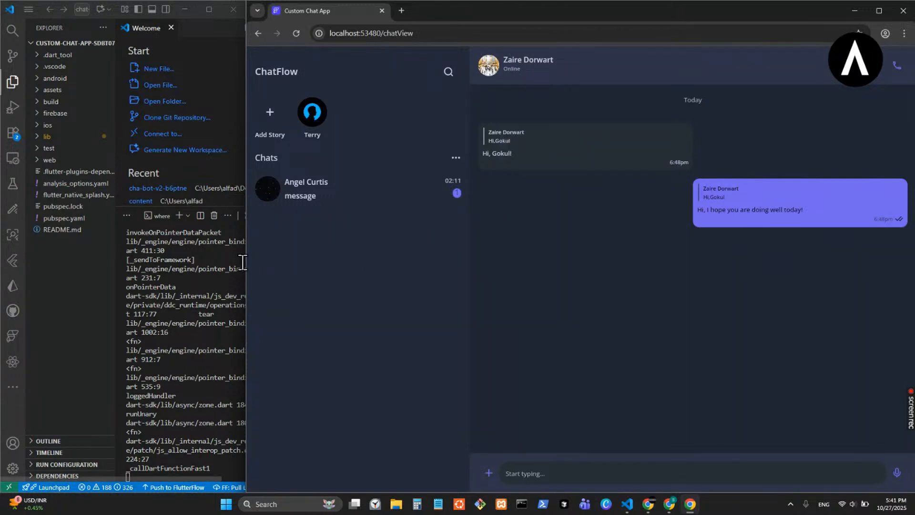
- Return the app to mobile width, recheck the sent message's options sheet, and switch back to the FlutterFlow project
drag(246, 259, 644, 280)
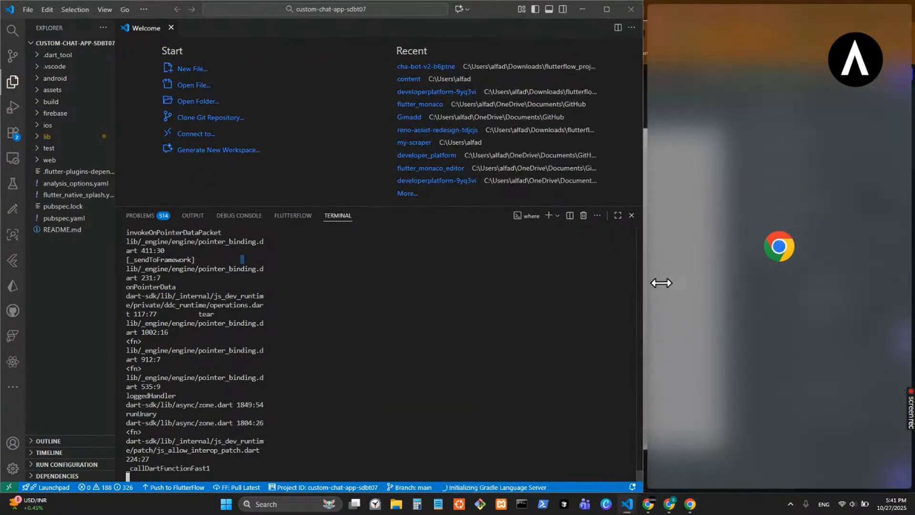
click(832, 205)
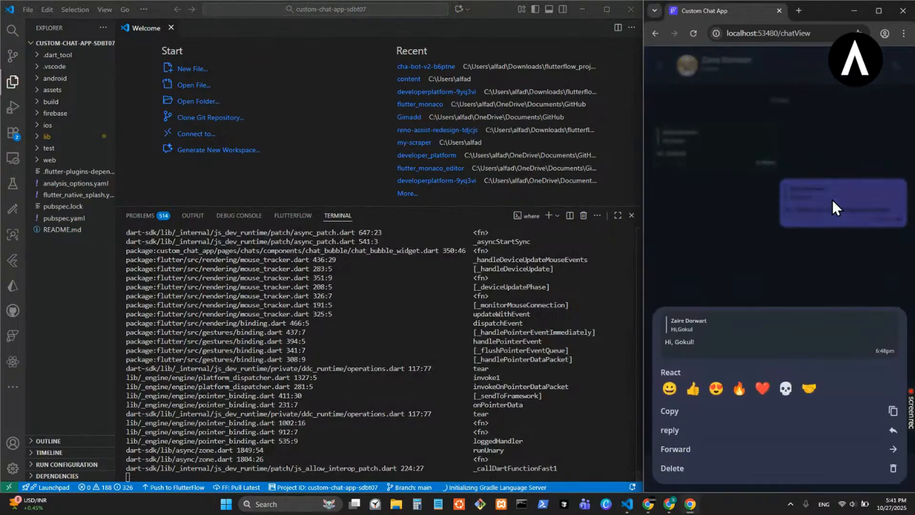
click(764, 131)
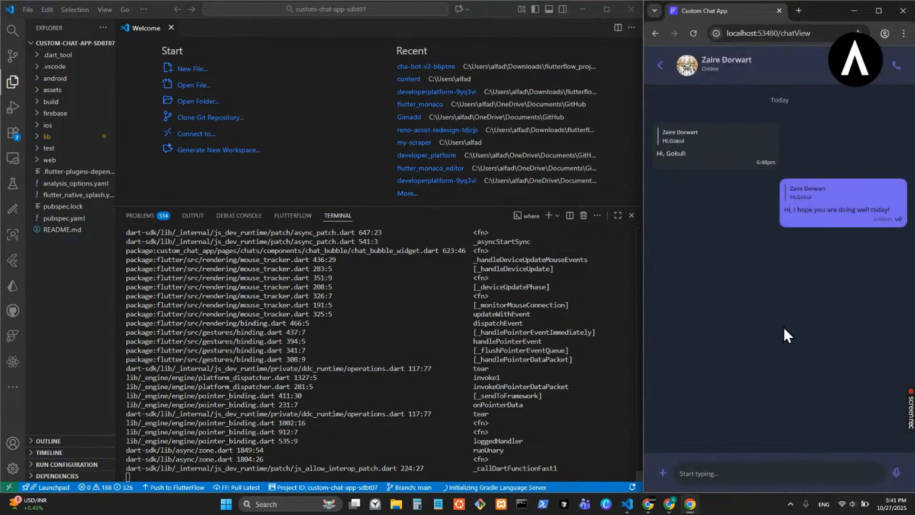
click(848, 202)
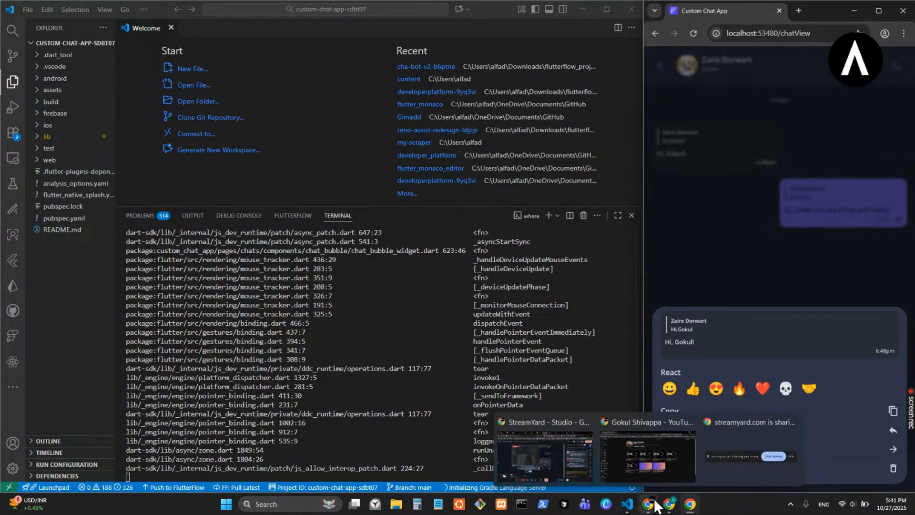
mouse_move(669, 503)
click(662, 466)
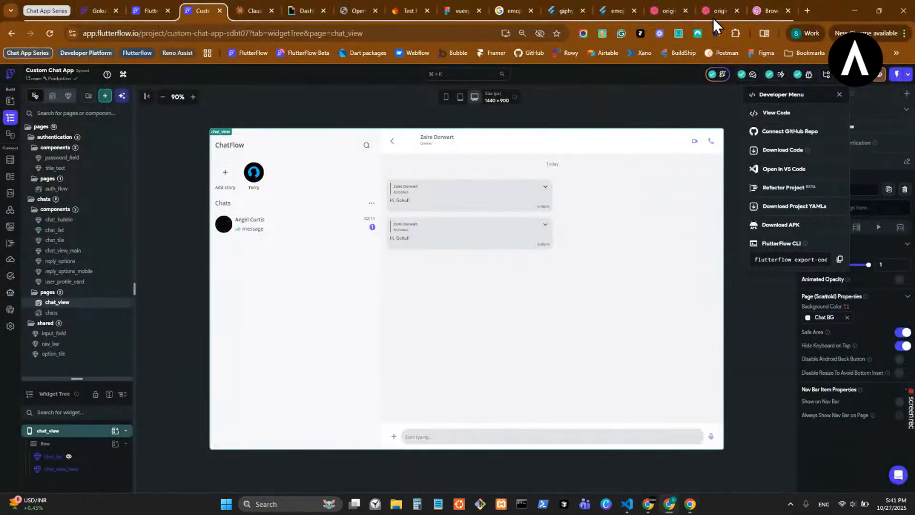
- View the Dribbble chat app reference with the message options sheet and bring the running chat app up beside it
click(715, 13)
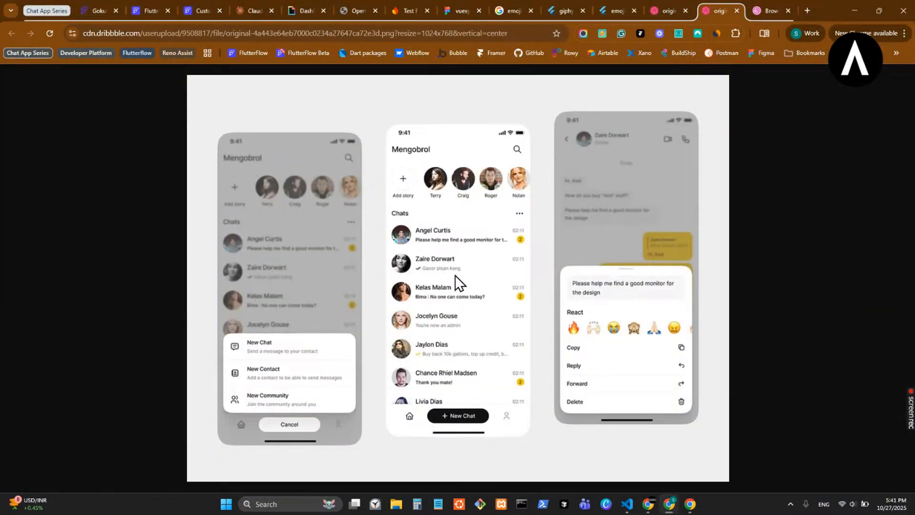
click(689, 504)
click(690, 504)
click(691, 504)
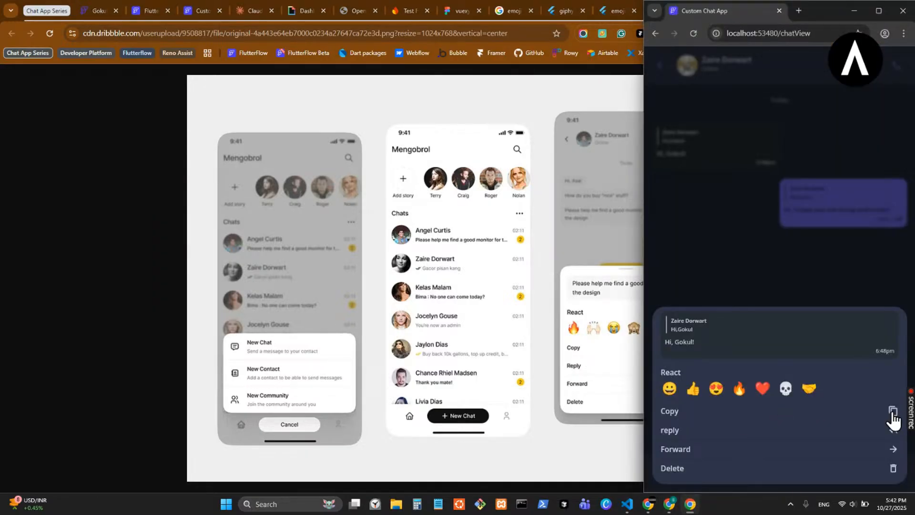
- Close the message options sheet in the running app and widen its window beside VS Code to the desktop chat layout
click(627, 504)
drag(643, 262, 343, 254)
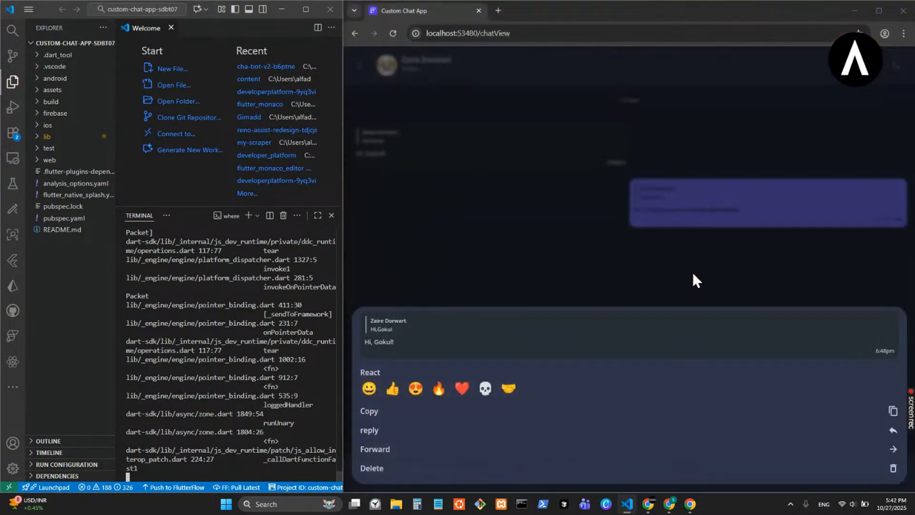
click(689, 195)
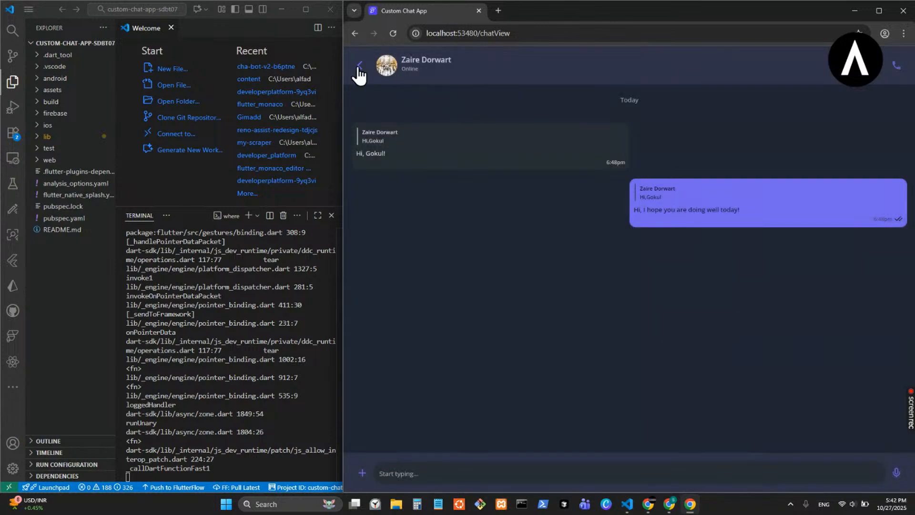
click(361, 67)
drag(344, 162, 177, 148)
click(405, 205)
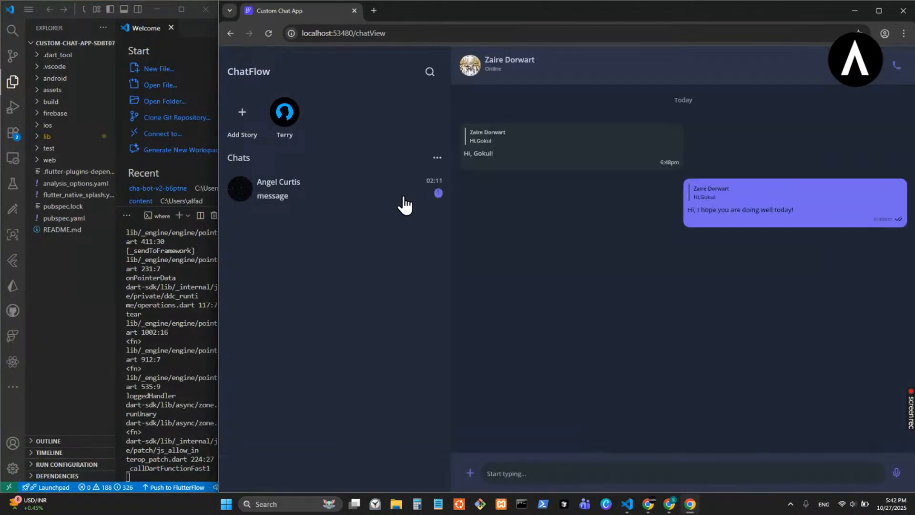
- Inspect the received and sent message bubbles in the desktop layout and compare the running app with the Dribbble reference design
mouse_move(648, 154)
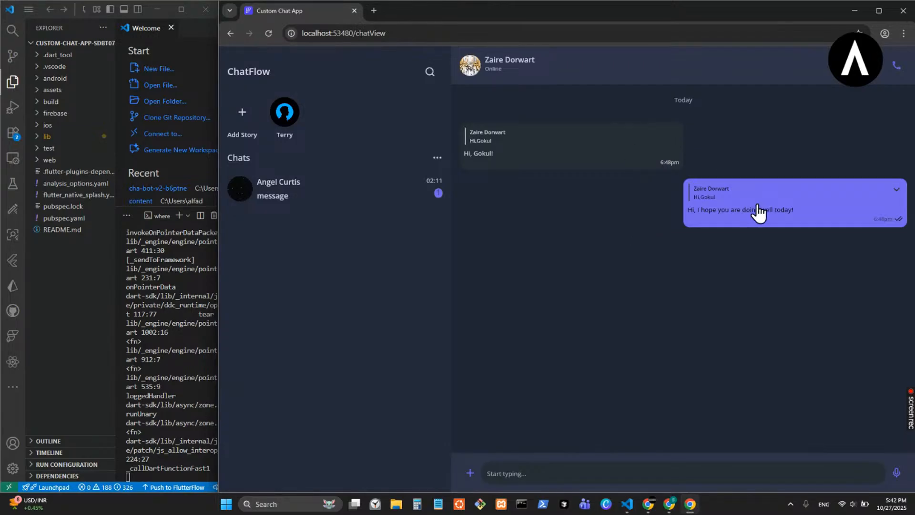
mouse_move(739, 198)
mouse_move(826, 220)
mouse_move(669, 507)
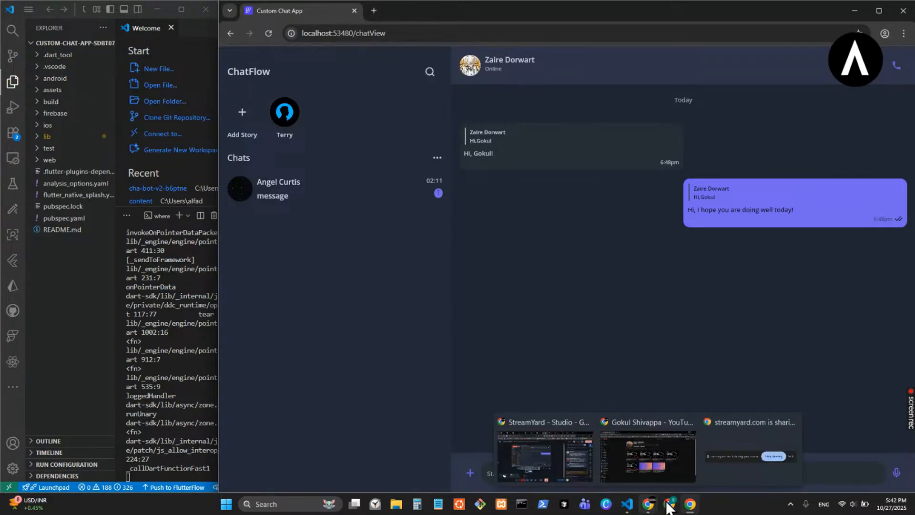
click(694, 460)
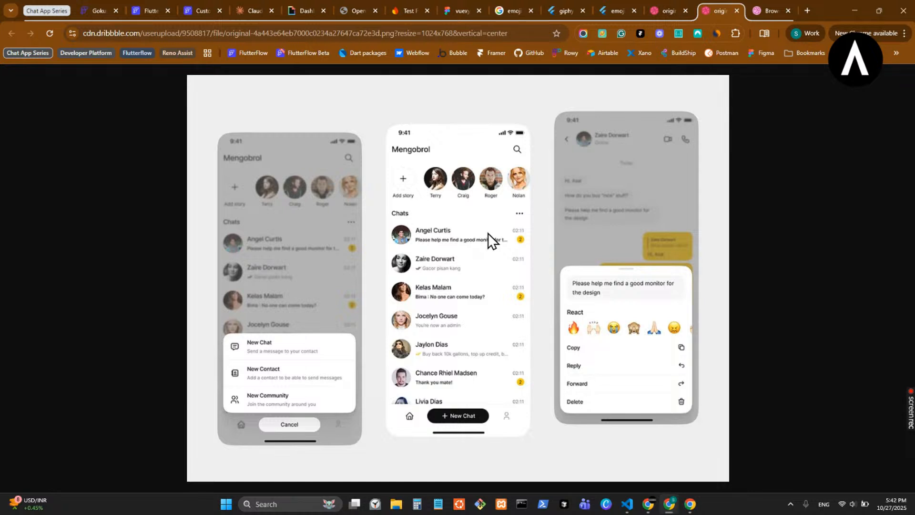
click(691, 504)
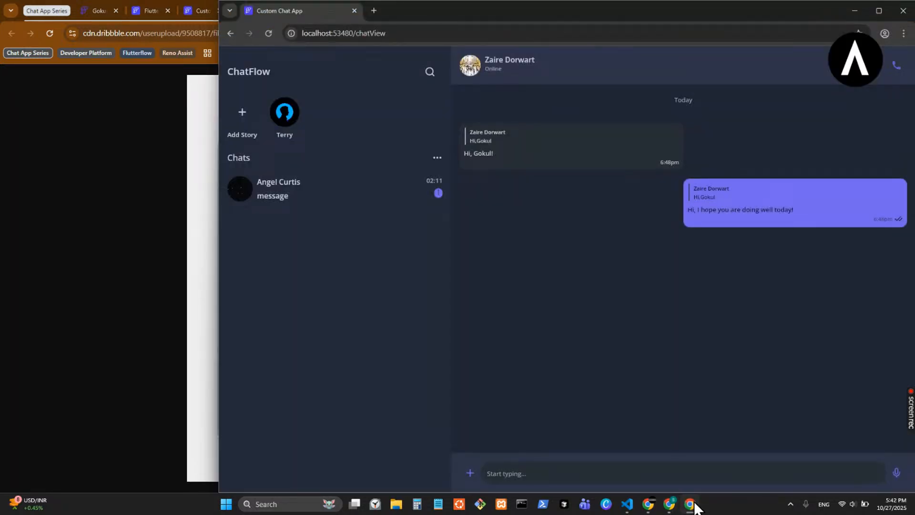
click(691, 505)
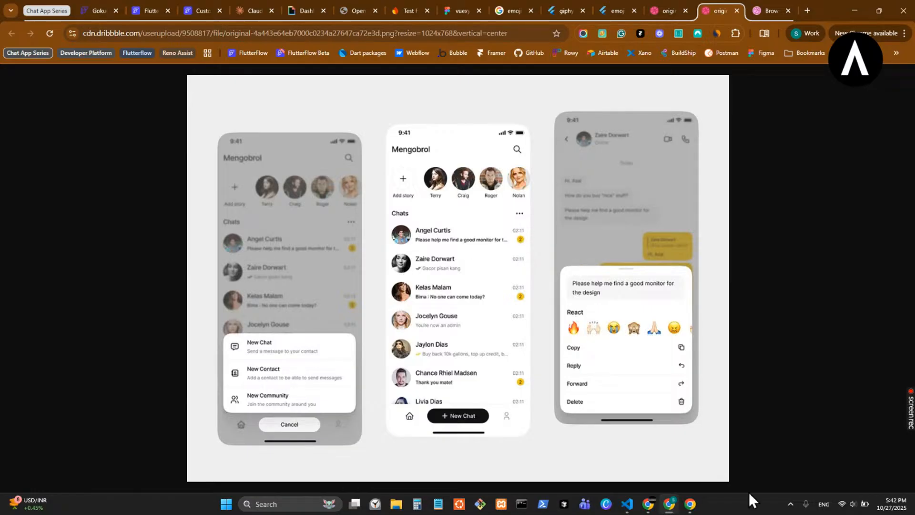
click(691, 505)
click(691, 505)
click(690, 504)
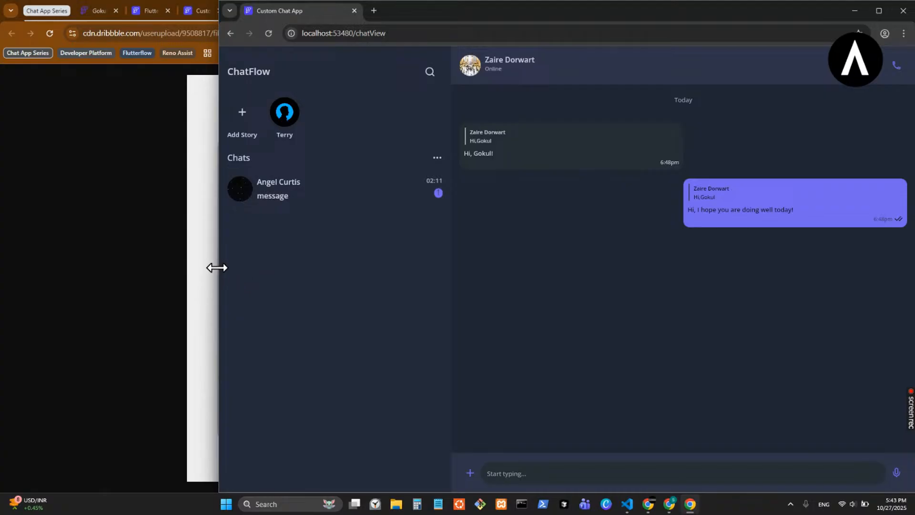
- Narrow the running app back to mobile width beside VS Code and return to the Dribbble reference design
click(627, 503)
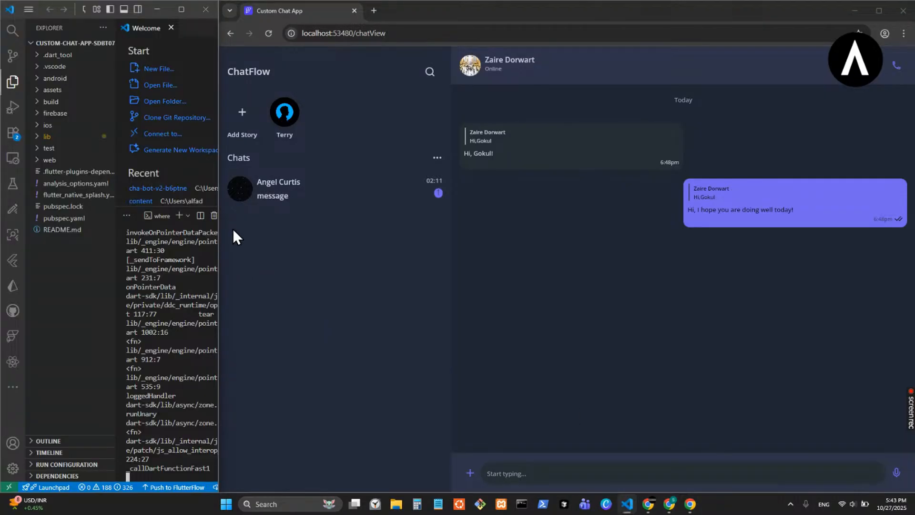
drag(218, 232, 643, 248)
mouse_move(648, 504)
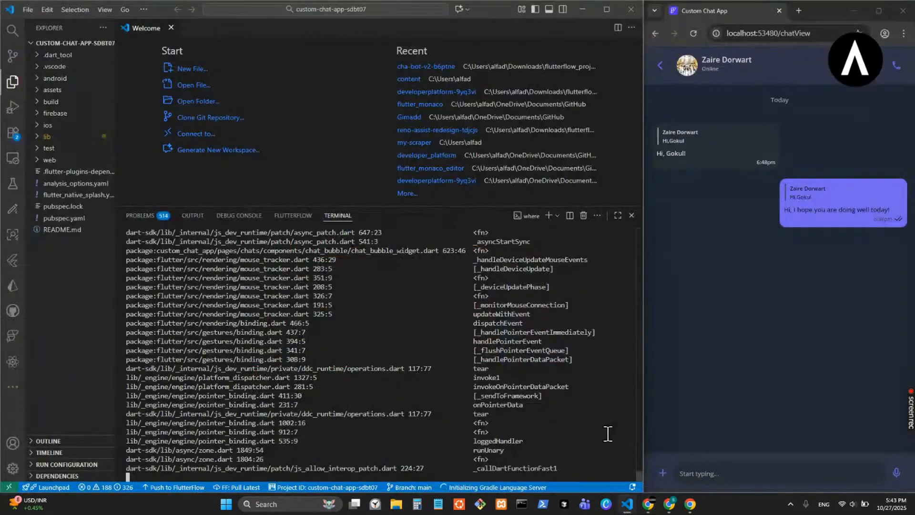
click(670, 504)
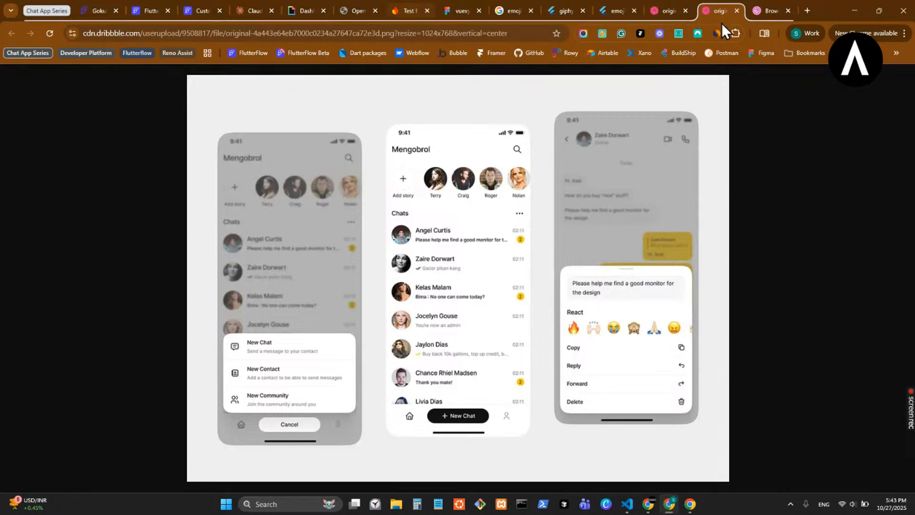
- Detach the reference design's browser tab into its own window and place it side by side with the main browser window
drag(703, 7, 703, 65)
drag(497, 81, 362, 162)
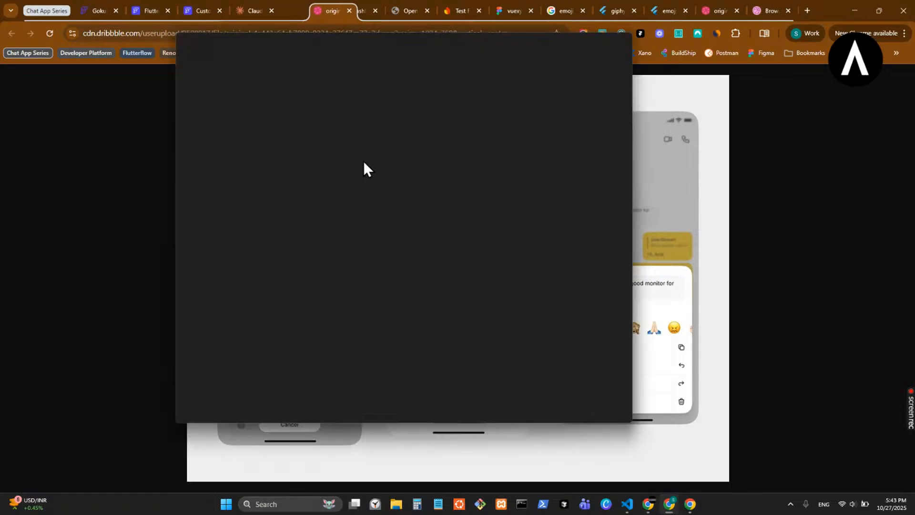
drag(834, 7, 244, 68)
drag(457, 59, 376, 48)
click(599, 214)
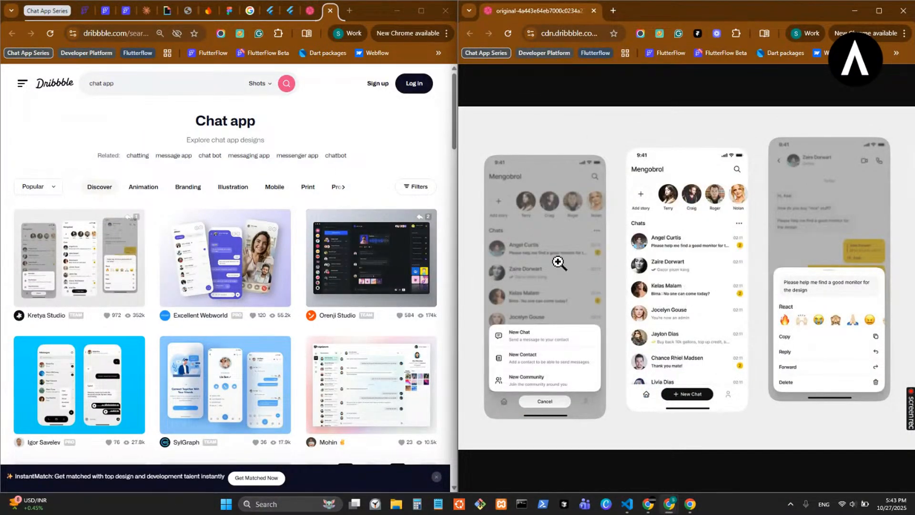
- Give the main browser window more of the split width and show the Custom Chat App project in FlutterFlow
drag(453, 245, 550, 259)
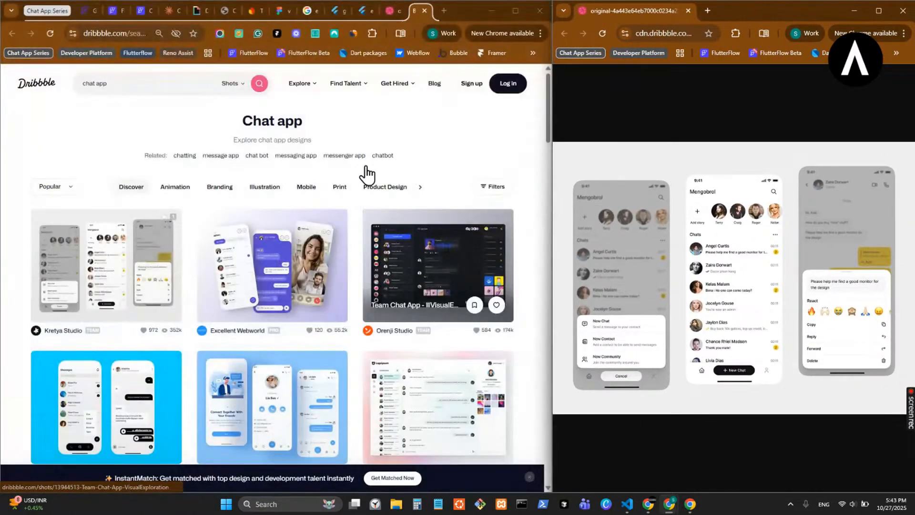
click(84, 10)
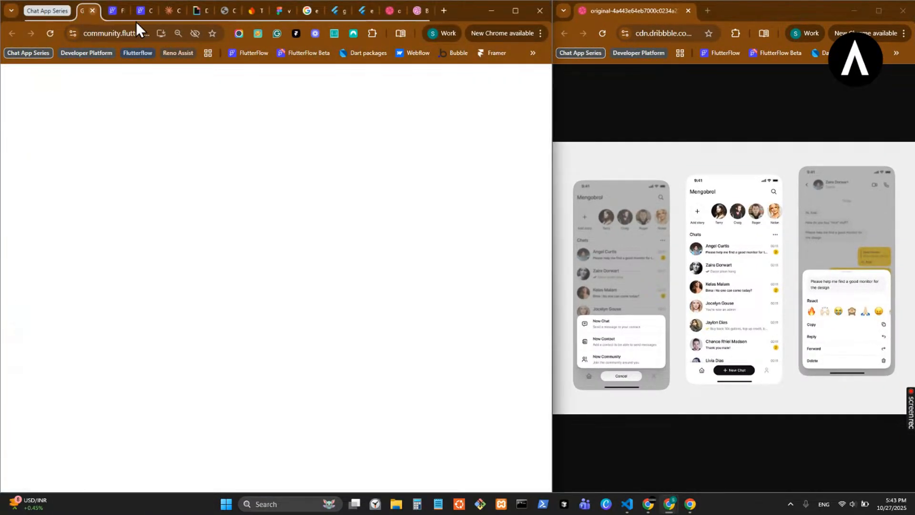
click(146, 13)
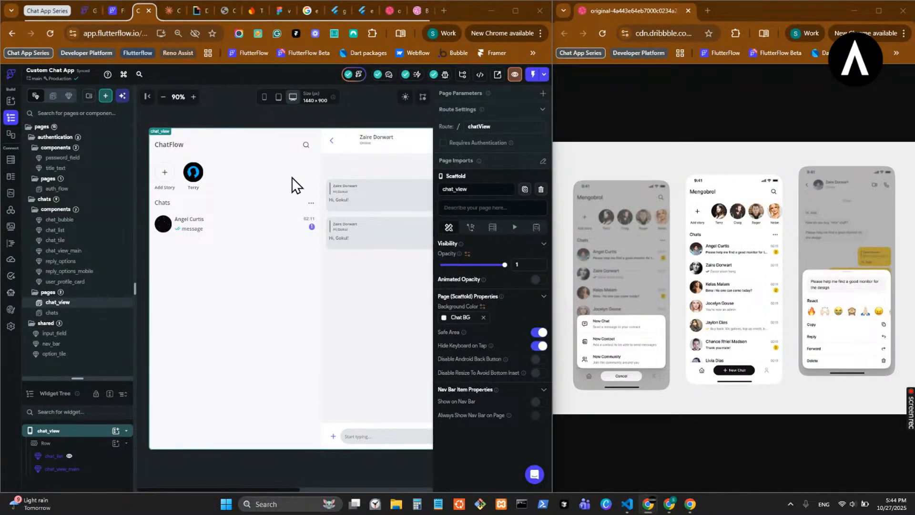
- Make the Custom Chat App project public and recheck its public share URL in the sharing dialog
click(497, 76)
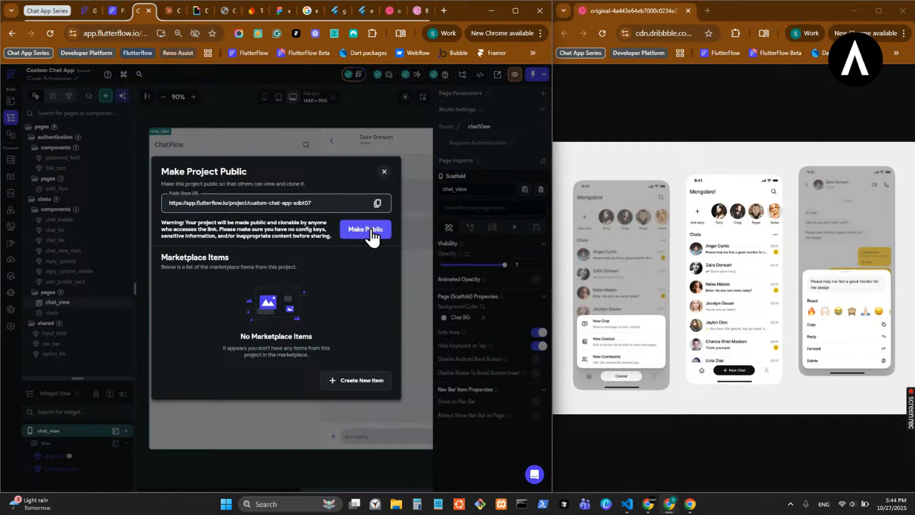
click(372, 238)
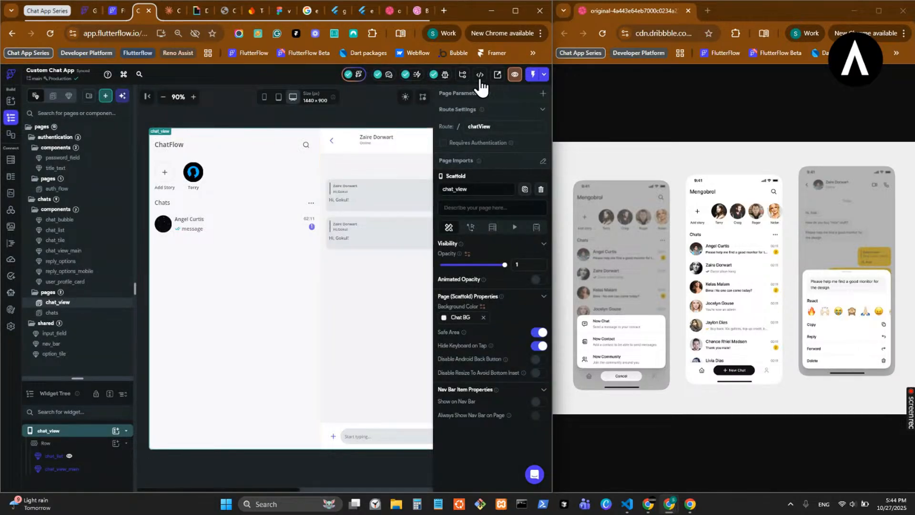
click(497, 73)
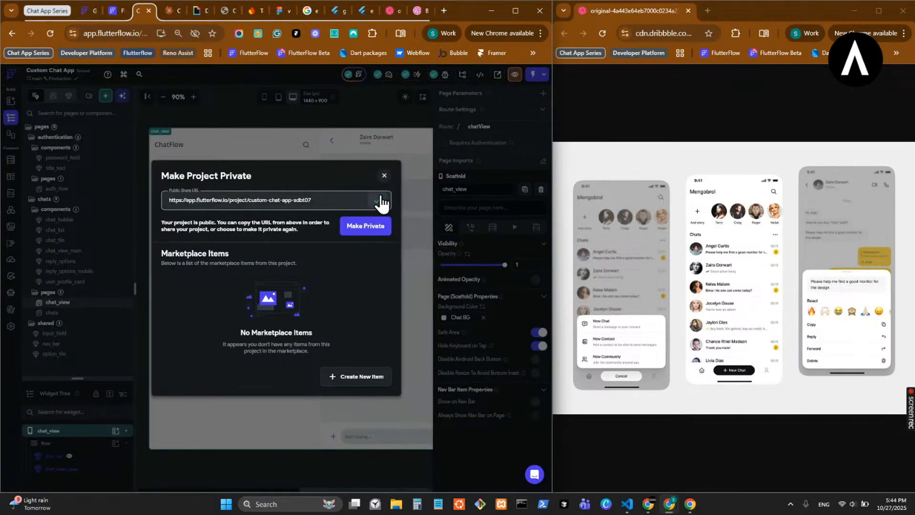
click(384, 176)
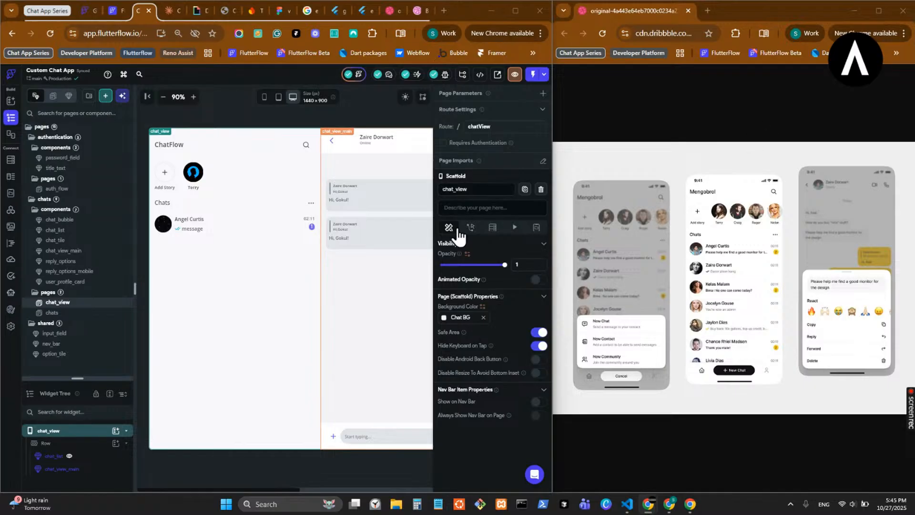
- Widen the FlutterFlow window slightly and move the other Dribbble reference tab into the separate reference window
drag(555, 224, 592, 225)
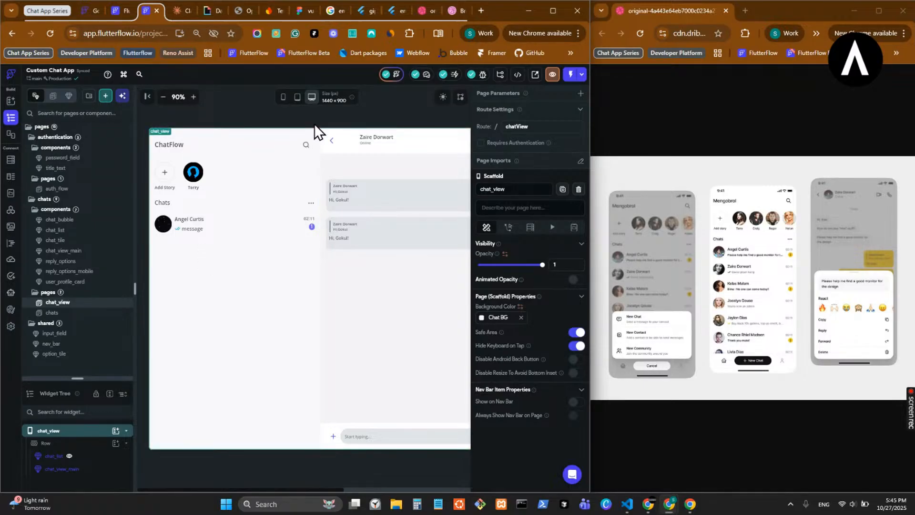
drag(425, 10, 752, 7)
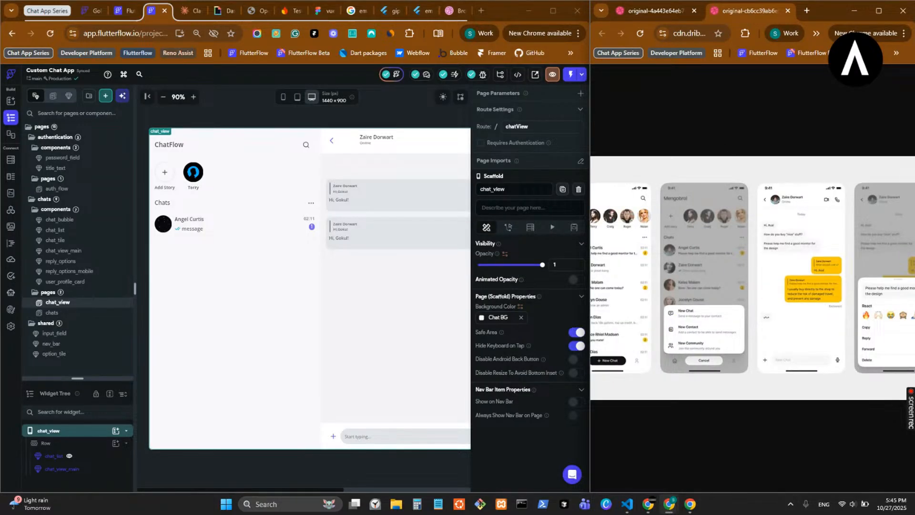
- Bring up the running app beside VS Code and widen it from the mobile to the desktop chat layout
click(690, 503)
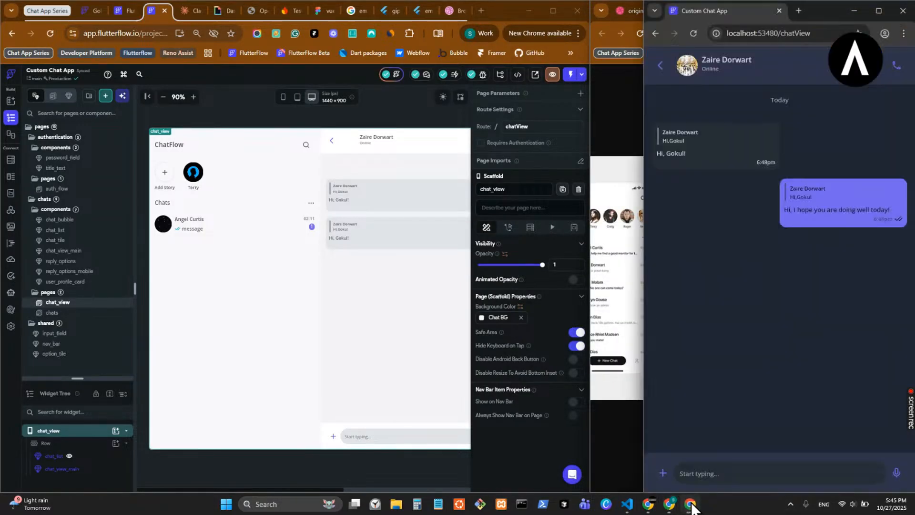
click(628, 504)
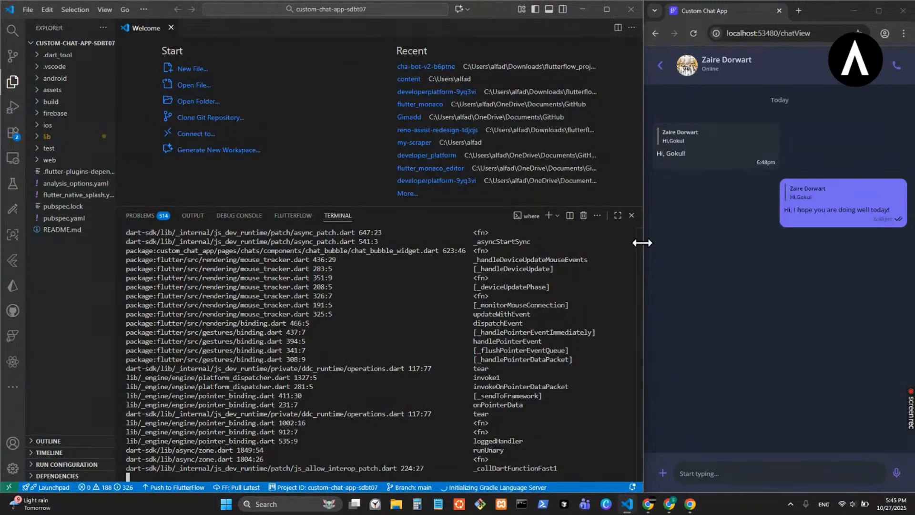
click(643, 242)
drag(642, 242, 442, 252)
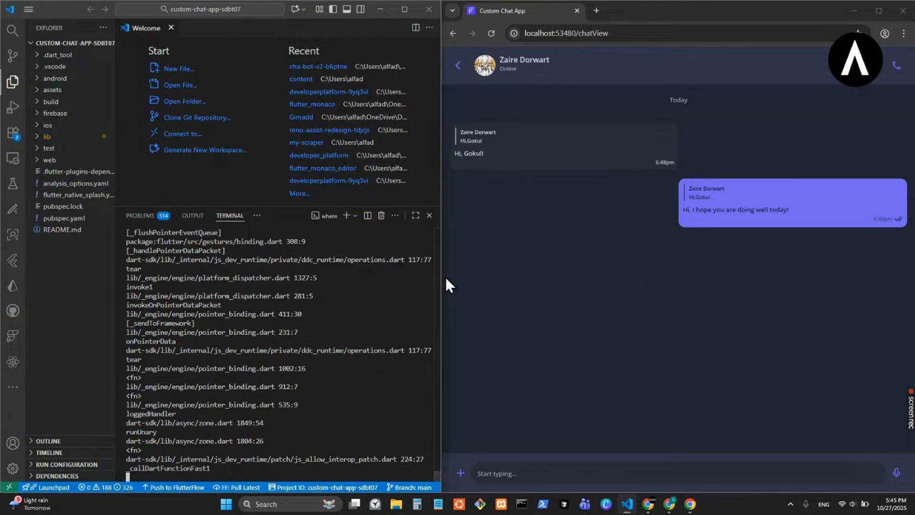
drag(440, 278, 222, 281)
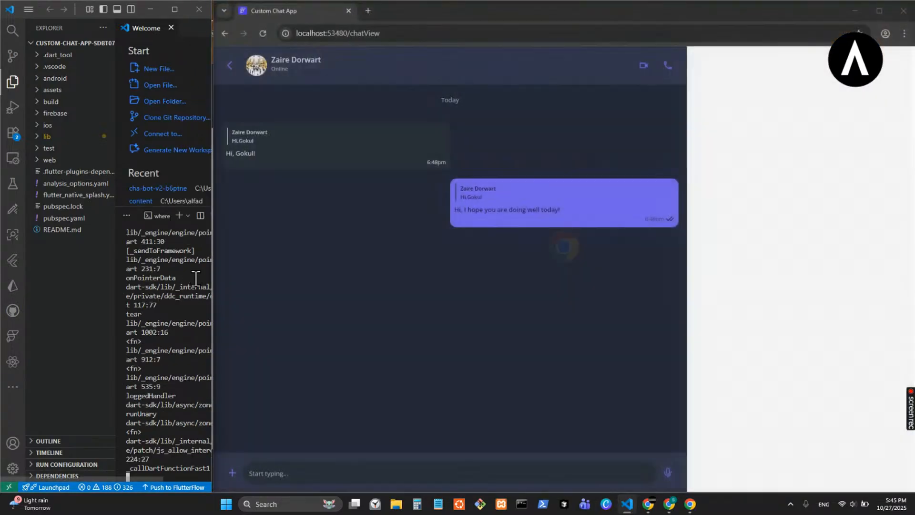
- Inspect the options arrows on the received and sent messages, and narrow the app window while keeping the desktop layout
mouse_move(666, 172)
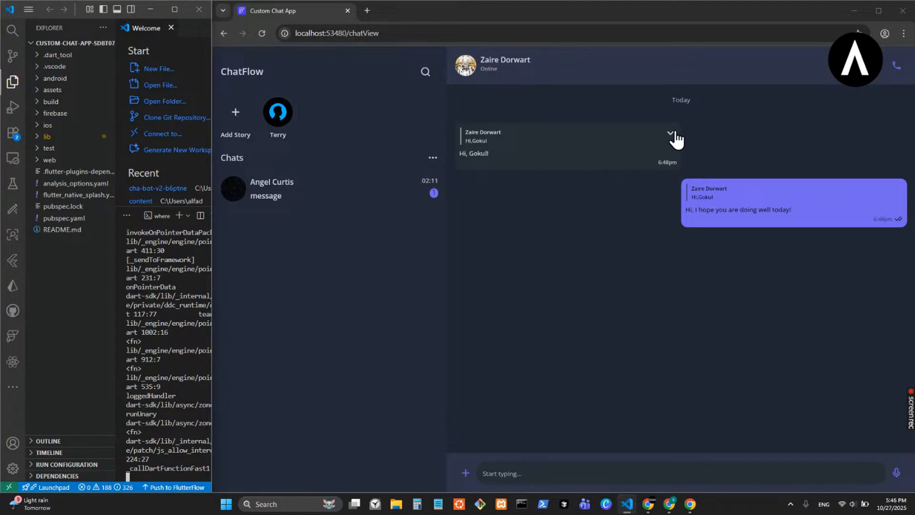
mouse_move(772, 189)
mouse_move(604, 135)
drag(213, 192, 312, 205)
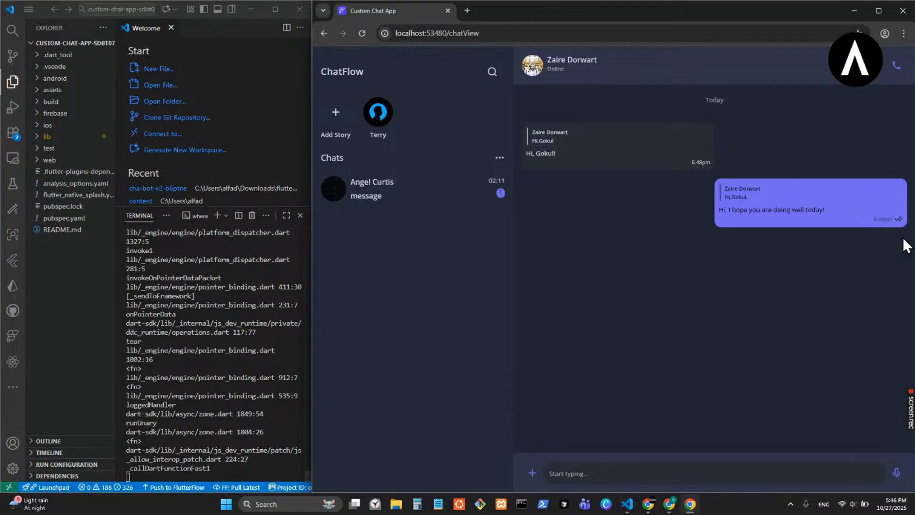
mouse_move(898, 223)
- Return to the side-by-side FlutterFlow and reference windows and view the conversation area of the chat_view page
mouse_move(664, 509)
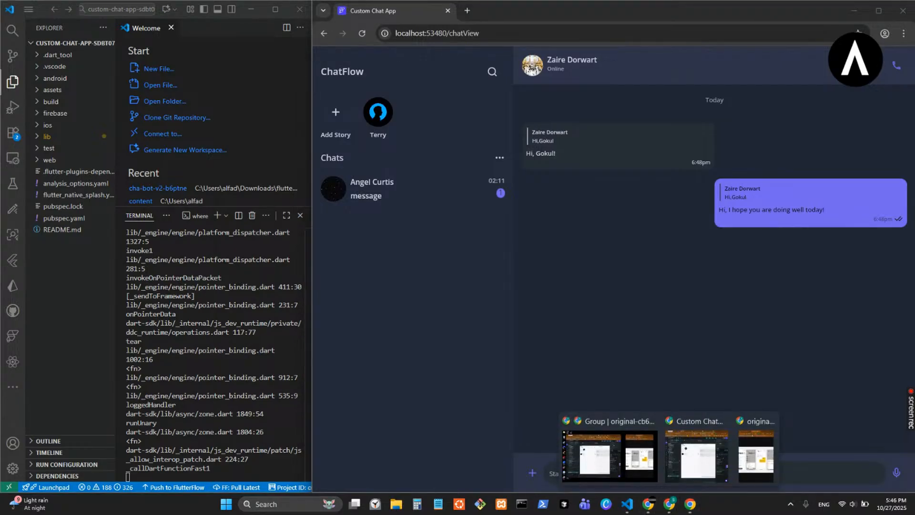
click(679, 260)
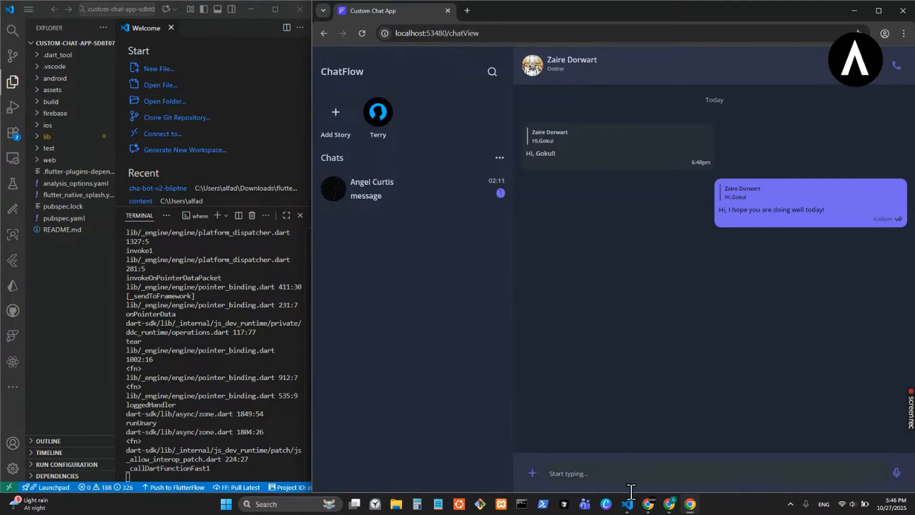
mouse_move(670, 504)
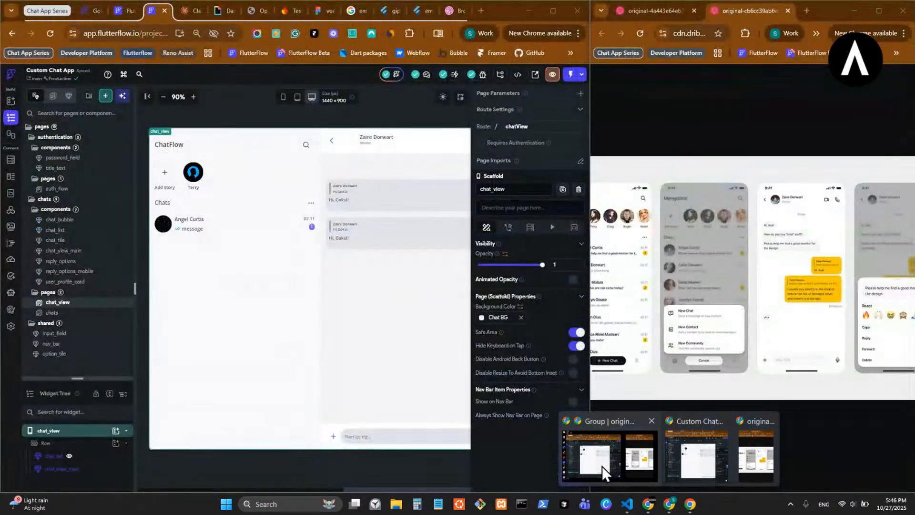
click(602, 466)
scroll(296, 183, right, 5)
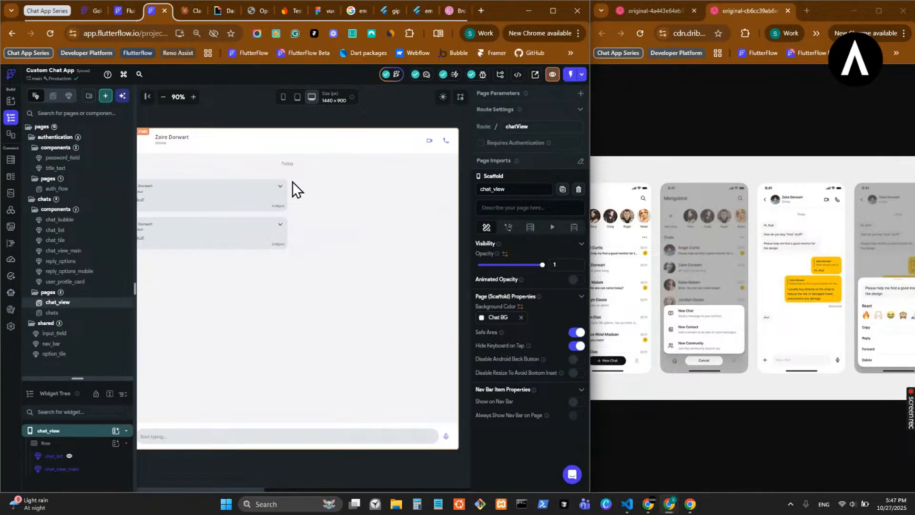
- Switch the chat_view page to the mobile preview and turn off Show in UI Builder for the chat_list component
scroll(293, 183, left, 5)
scroll(292, 182, right, 5)
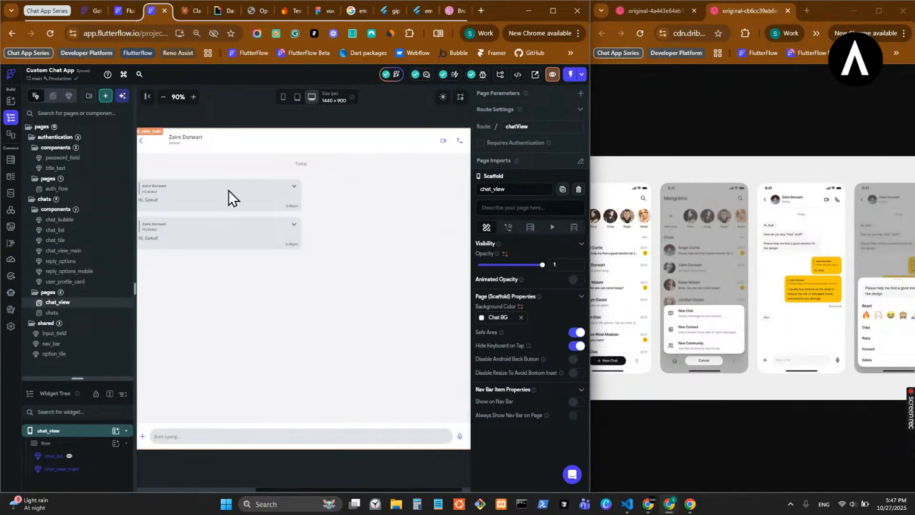
click(162, 97)
click(163, 97)
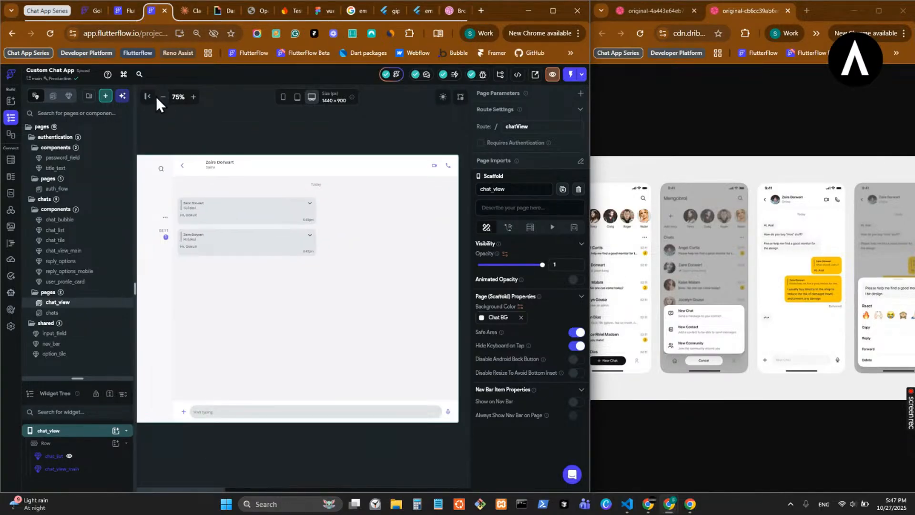
click(282, 97)
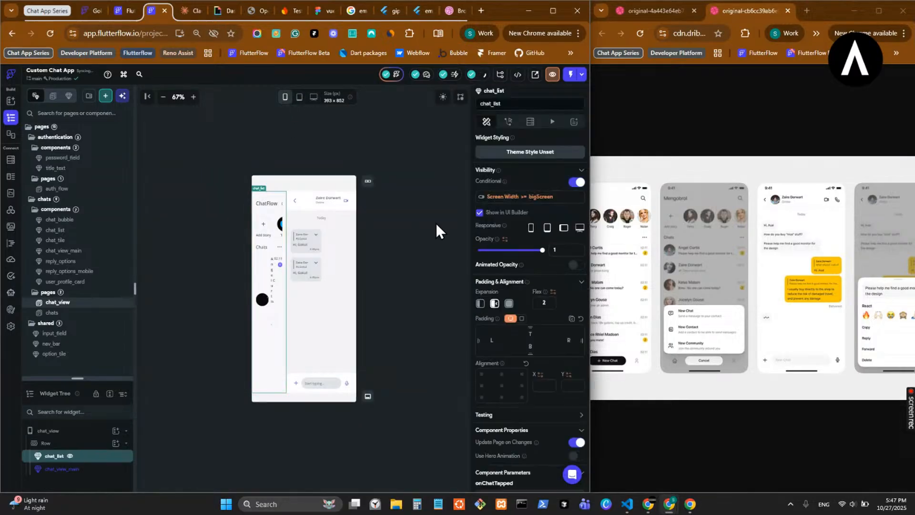
click(479, 214)
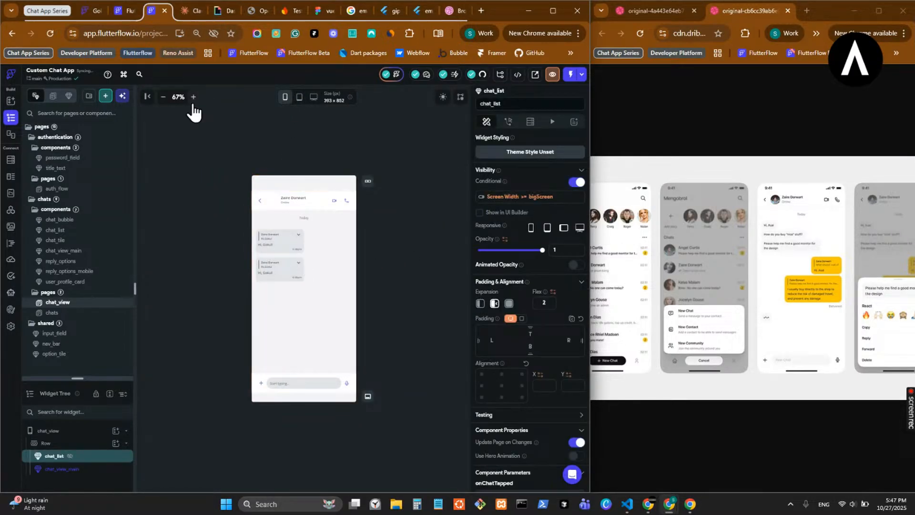
click(193, 97)
click(193, 97)
click(194, 97)
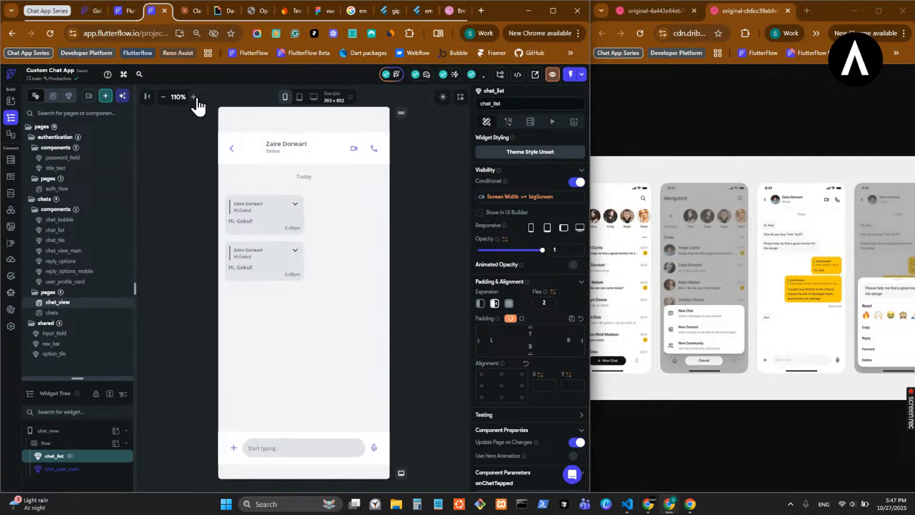
- Open the chat_view_main component for editing and preview it at the 393 x 852 mobile size
double_click(287, 217)
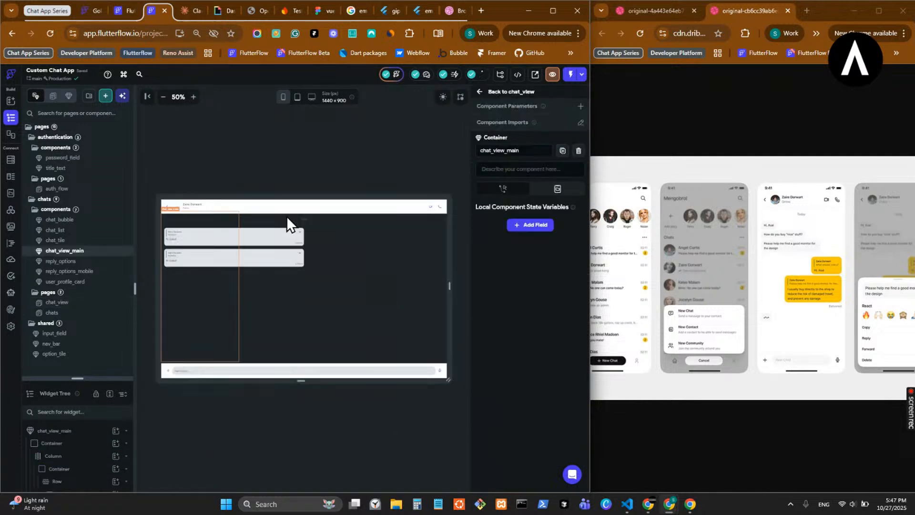
click(283, 98)
click(192, 97)
click(192, 98)
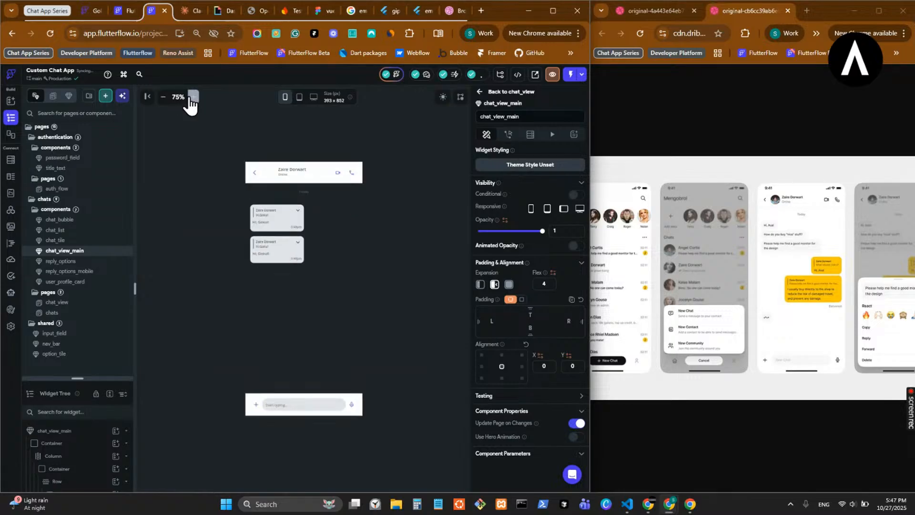
click(192, 97)
click(192, 98)
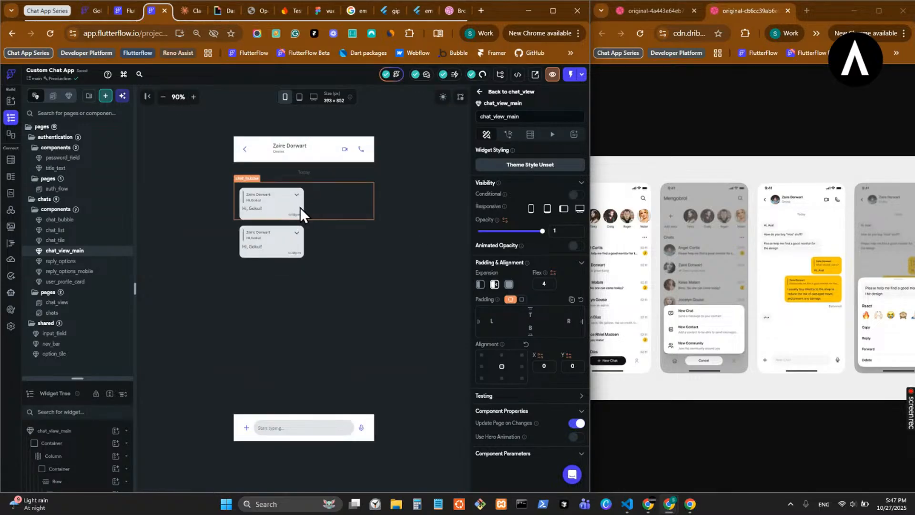
- Turn on Show Resize Bars in the canvas settings
click(461, 98)
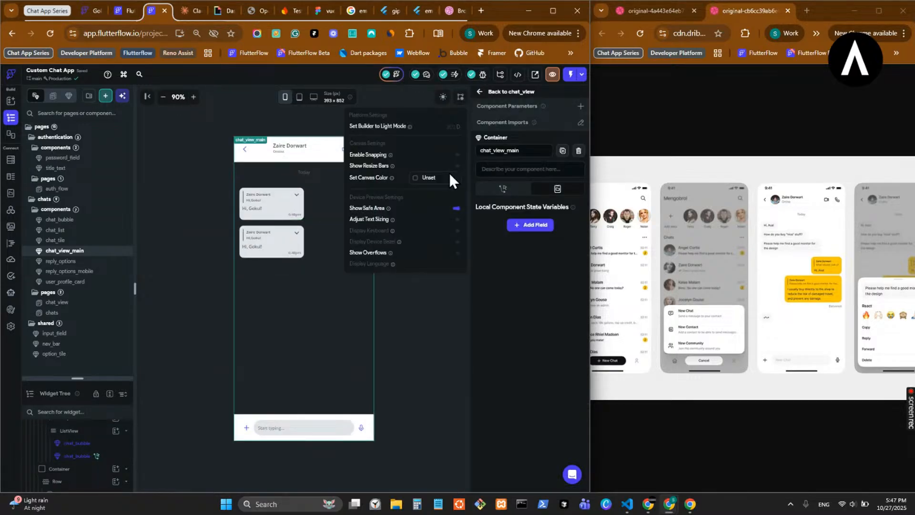
click(457, 167)
click(438, 322)
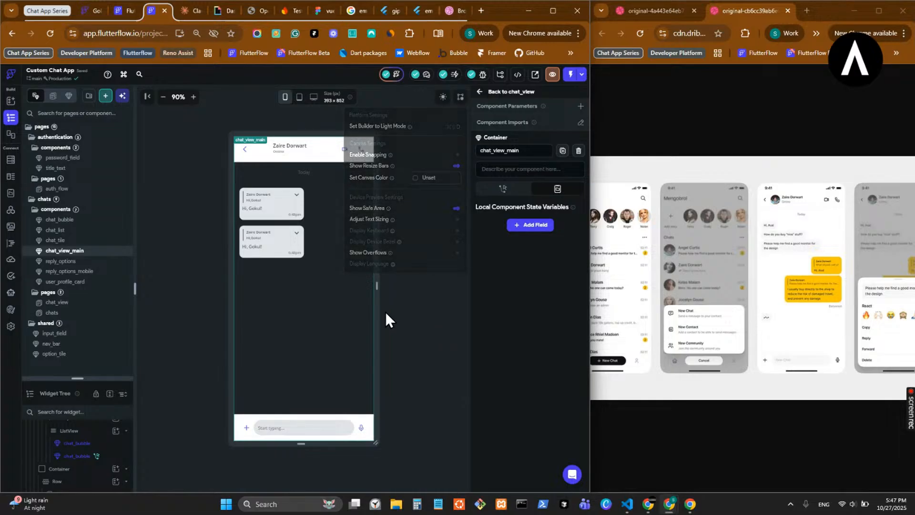
- Open the chat_bubble component of the first message by going through chat_view_main
click(289, 211)
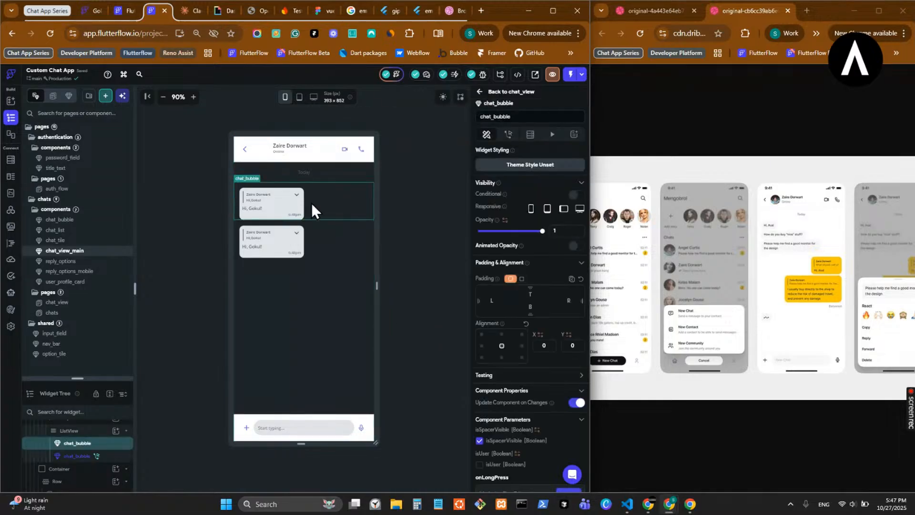
click(481, 95)
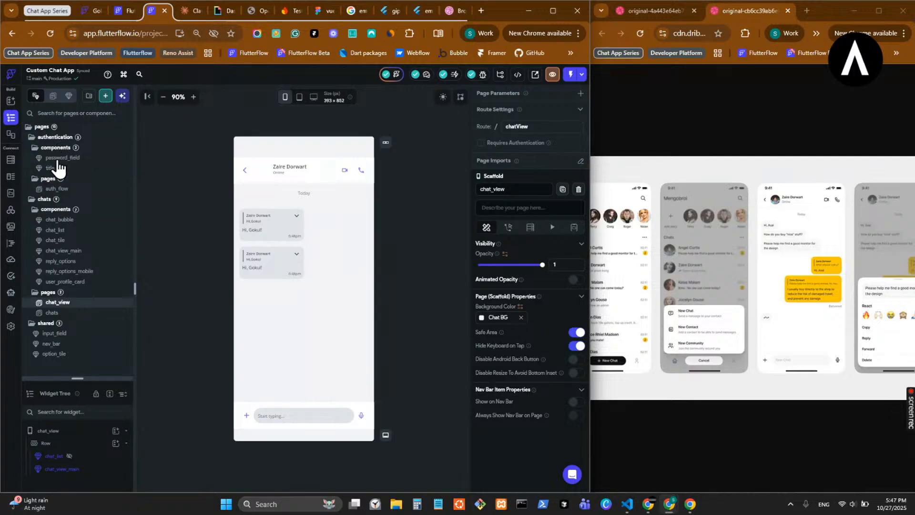
double_click(296, 222)
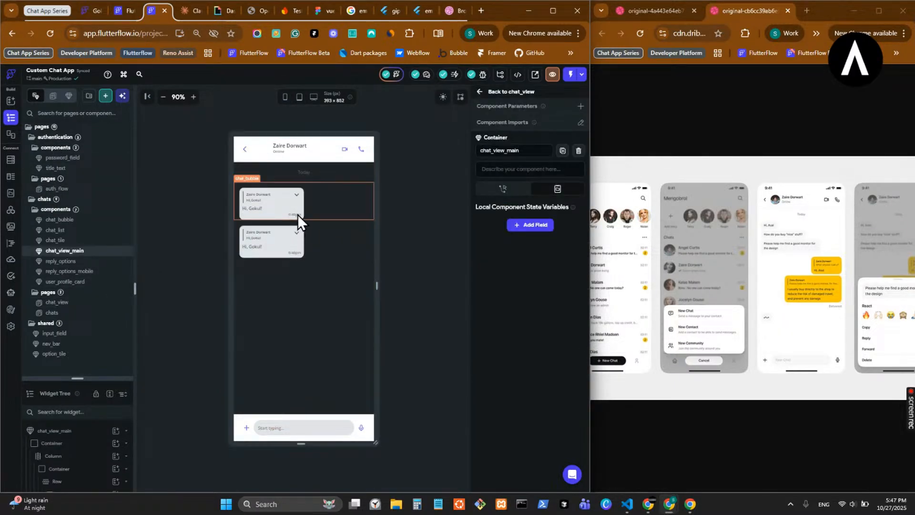
double_click(298, 214)
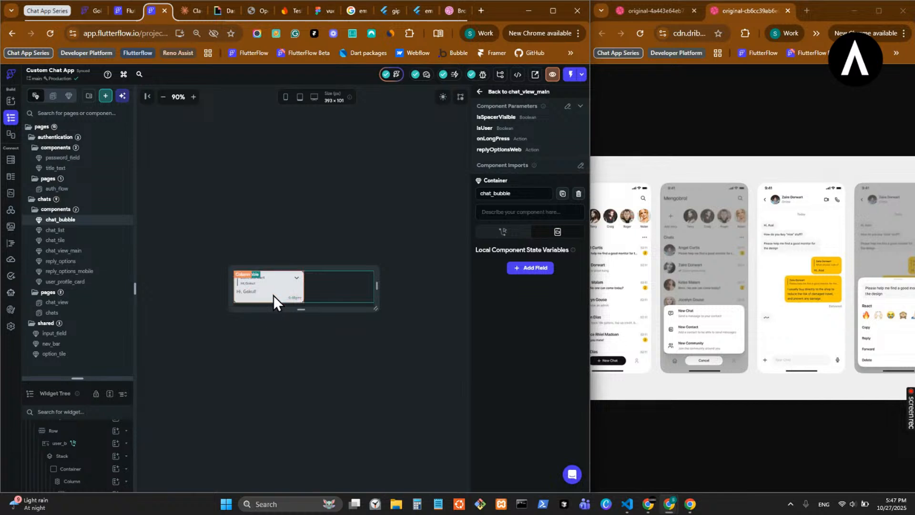
- Enlarge the widget tree to nearly full height and select the Container wrapping the received bubble's Column
click(290, 296)
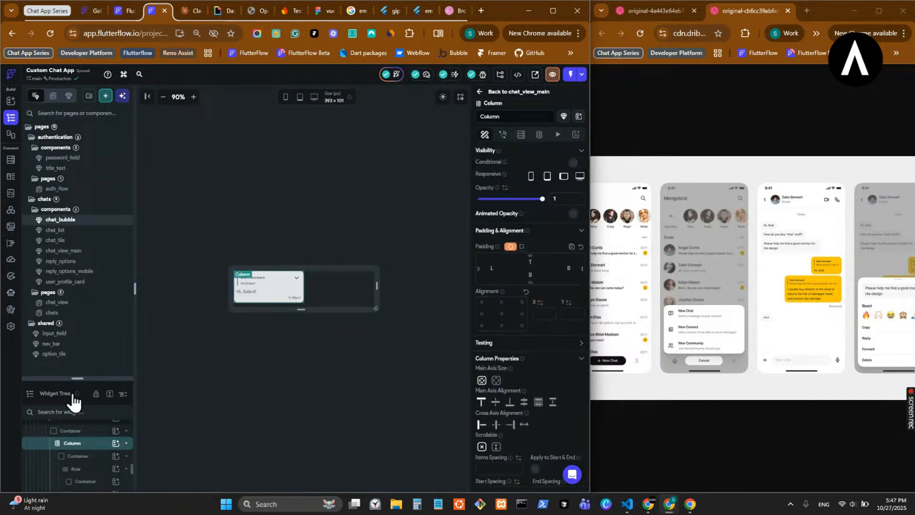
drag(100, 375, 159, 99)
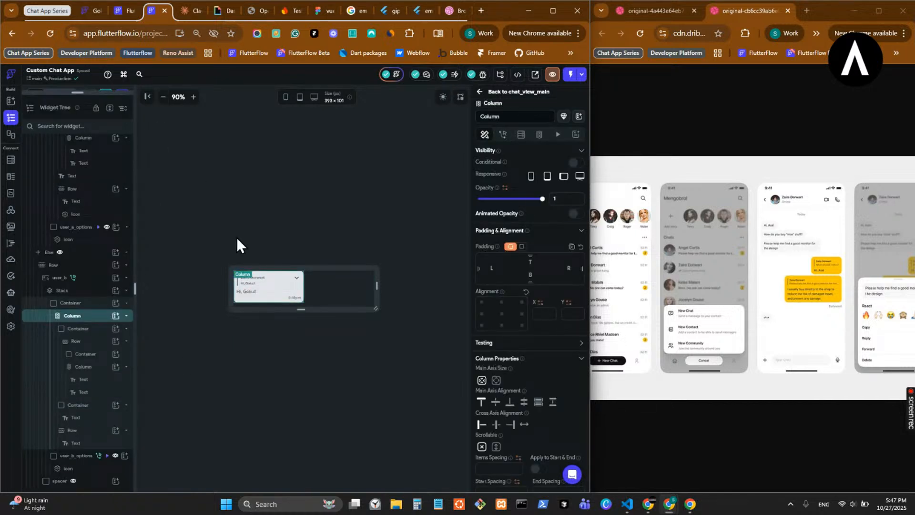
click(76, 302)
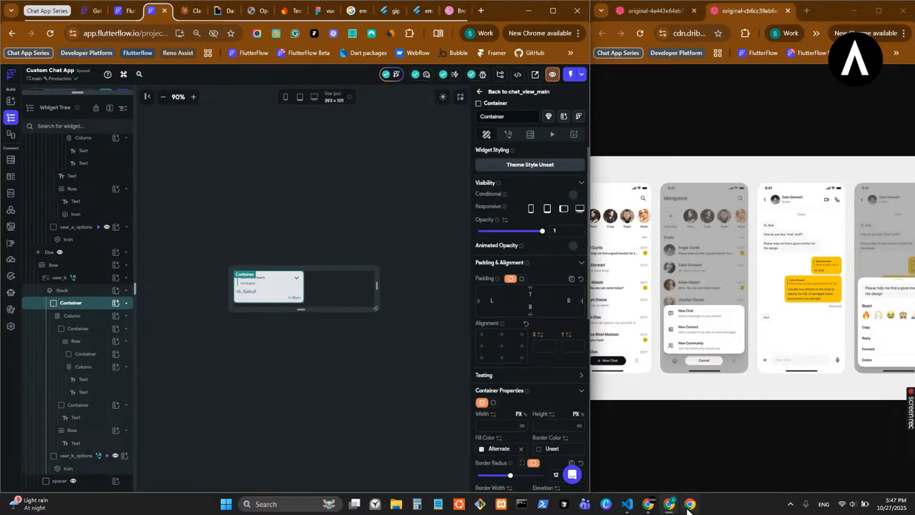
- Compare the received message in the running app with the time text, Column and Container of the chat_bubble component
mouse_move(688, 507)
click(700, 451)
mouse_move(562, 159)
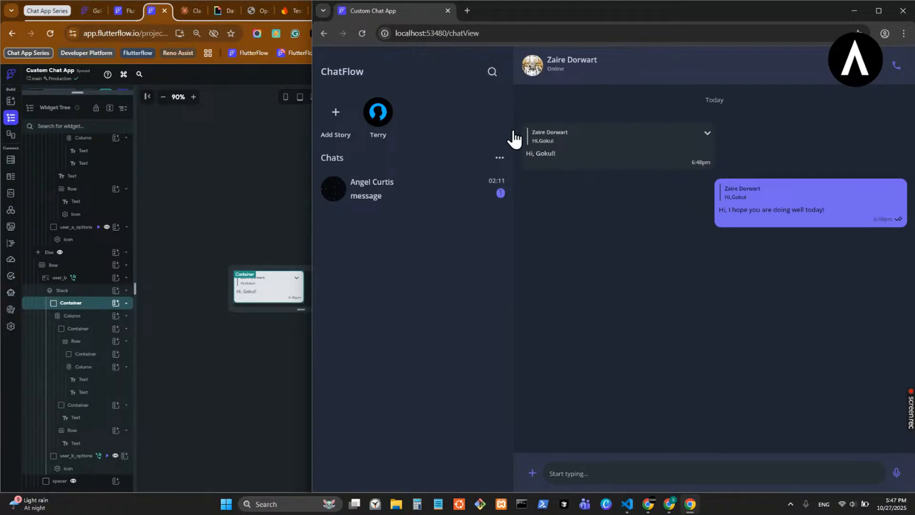
click(254, 222)
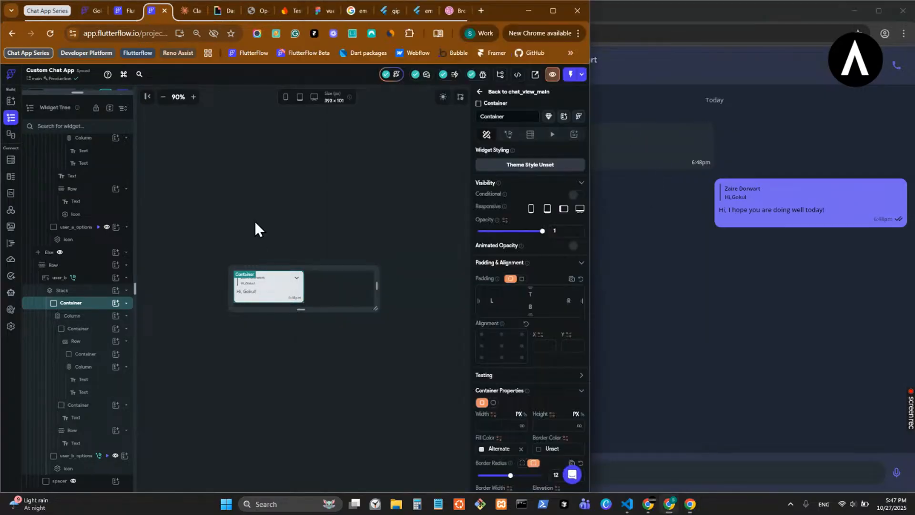
click(293, 298)
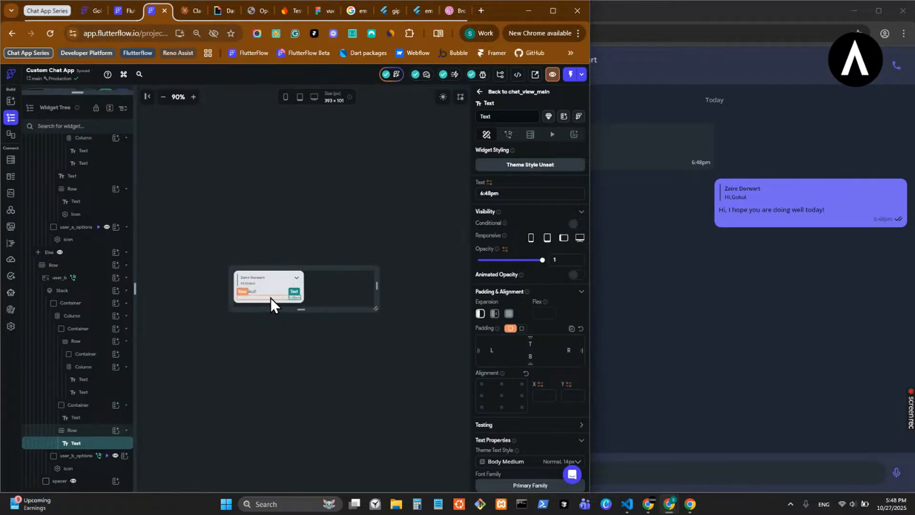
click(301, 294)
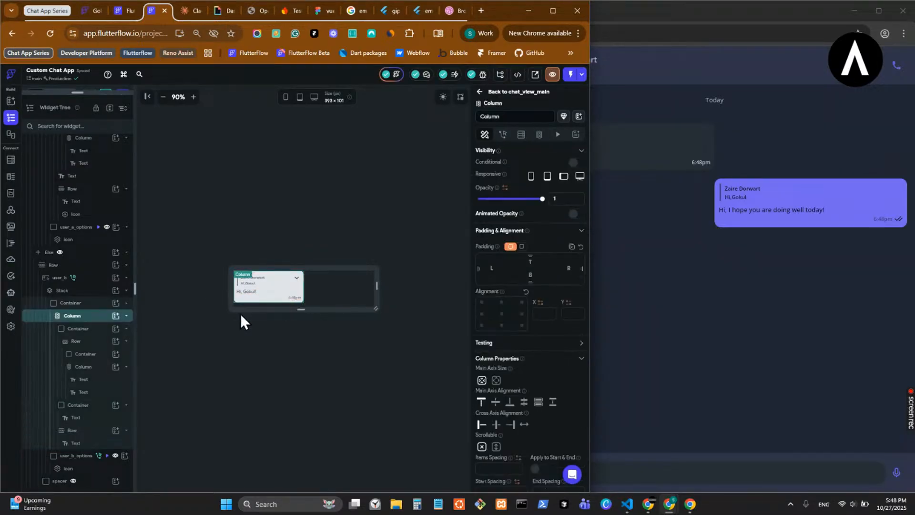
click(73, 303)
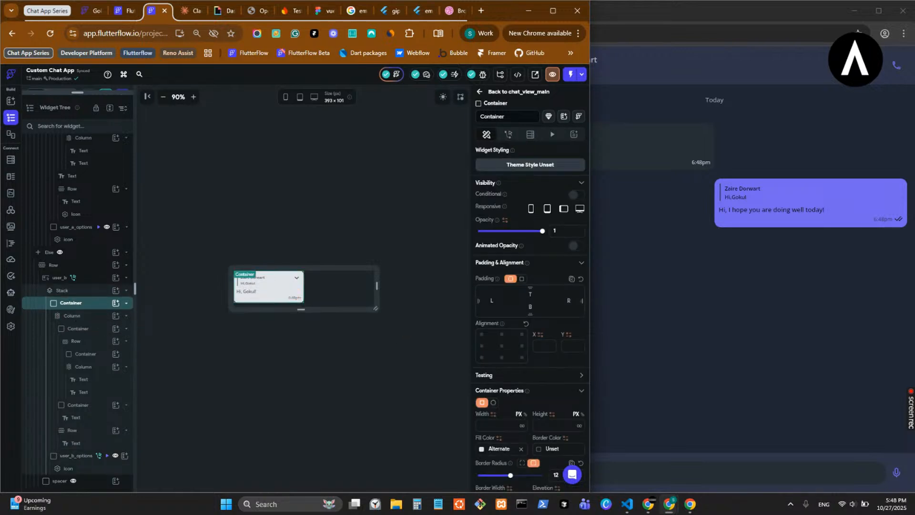
click(686, 508)
mouse_move(687, 173)
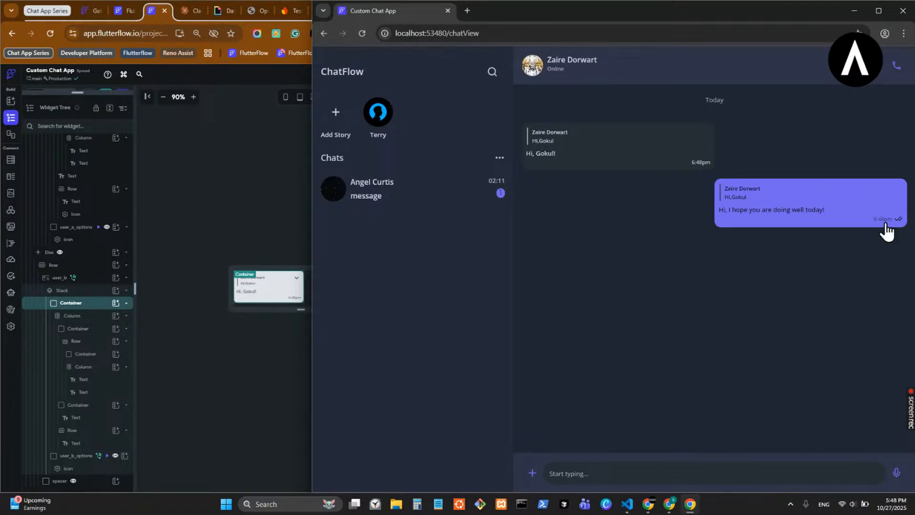
click(691, 505)
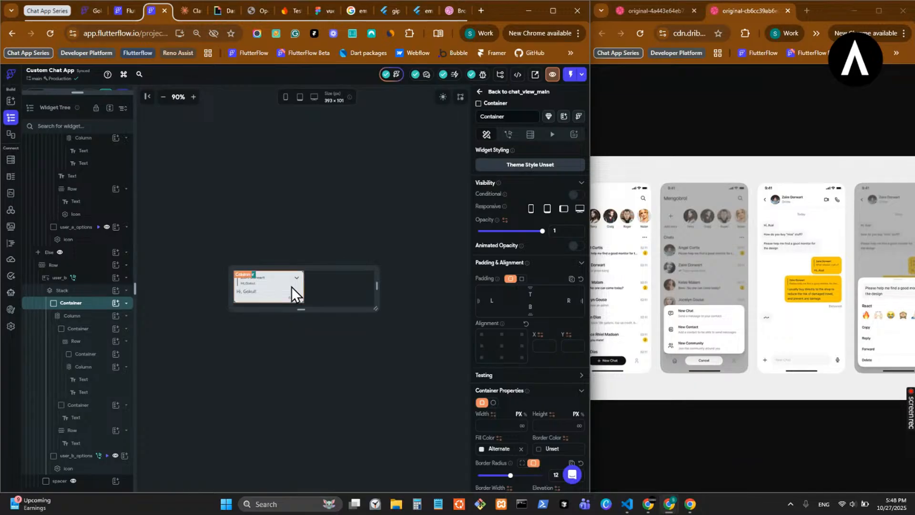
- Cut the Row holding the time text from the received bubble and set its Stack's default child alignment to top left
click(294, 300)
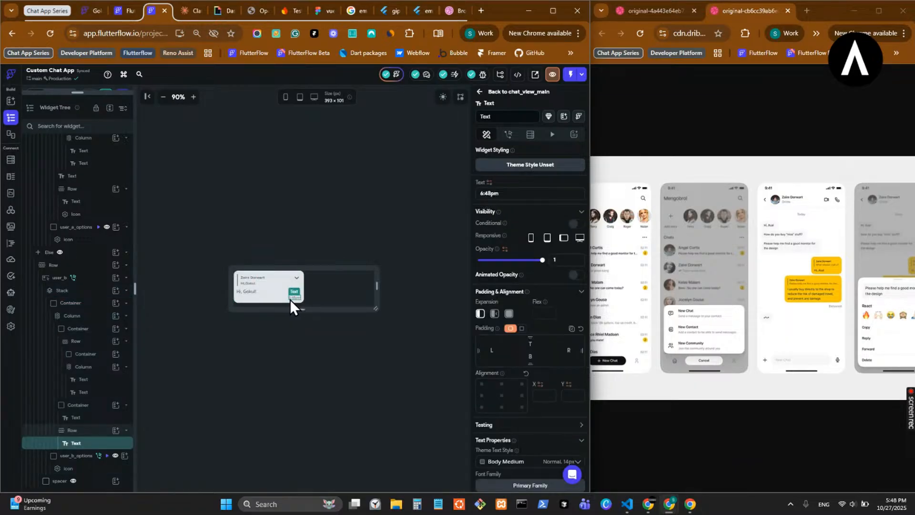
click(87, 431)
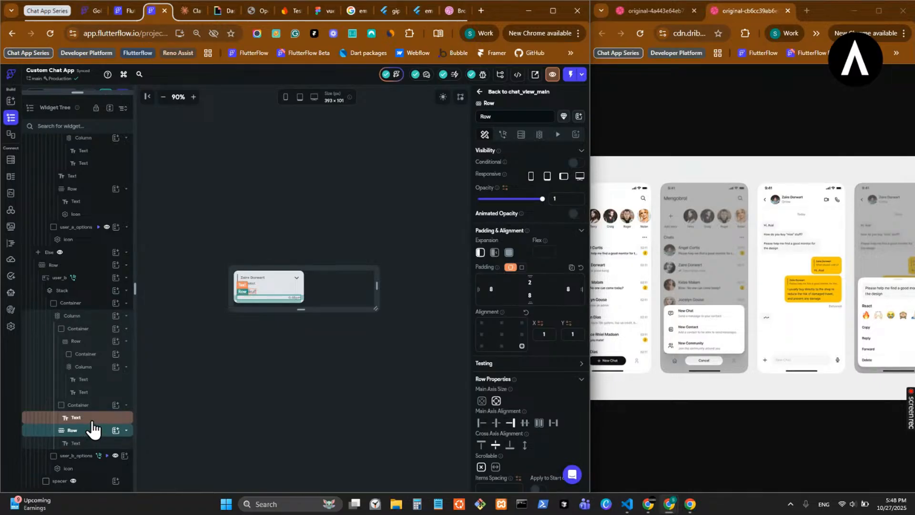
key(ctrl+x)
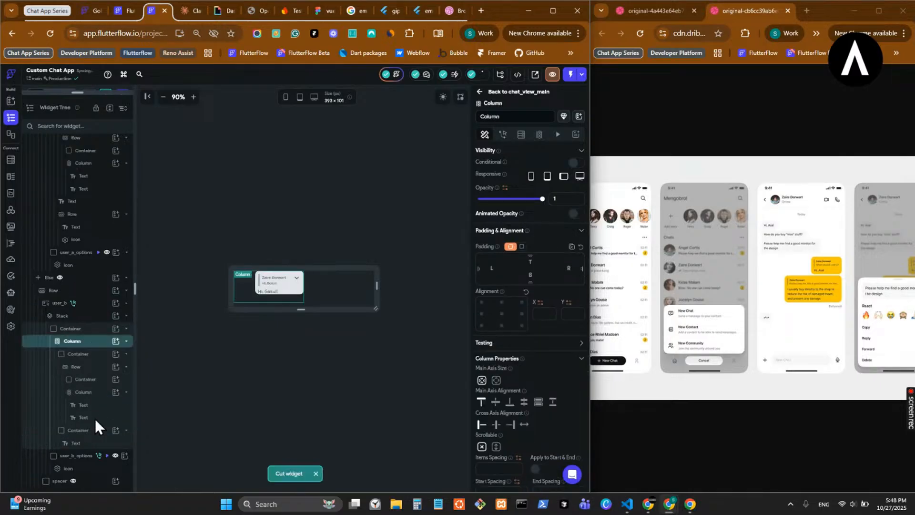
click(245, 289)
click(481, 403)
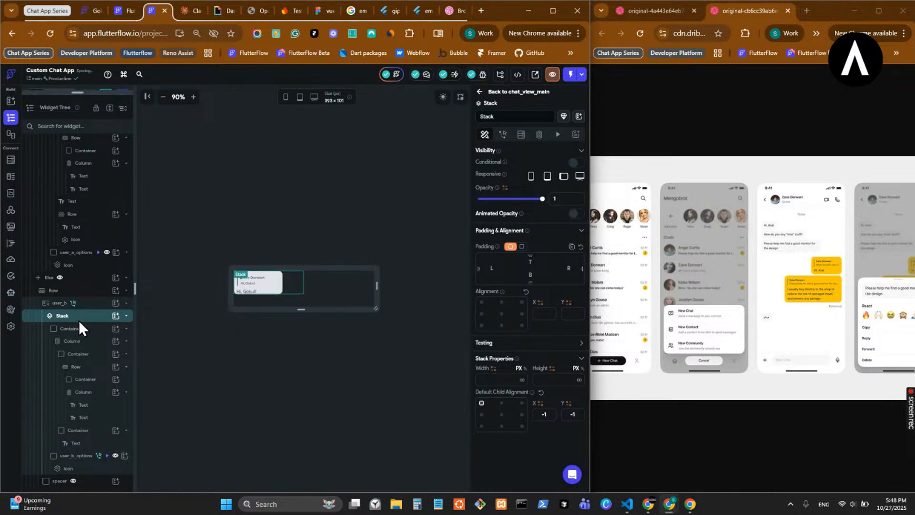
- Wrap the user_b MouseRegion in a Column
click(89, 303)
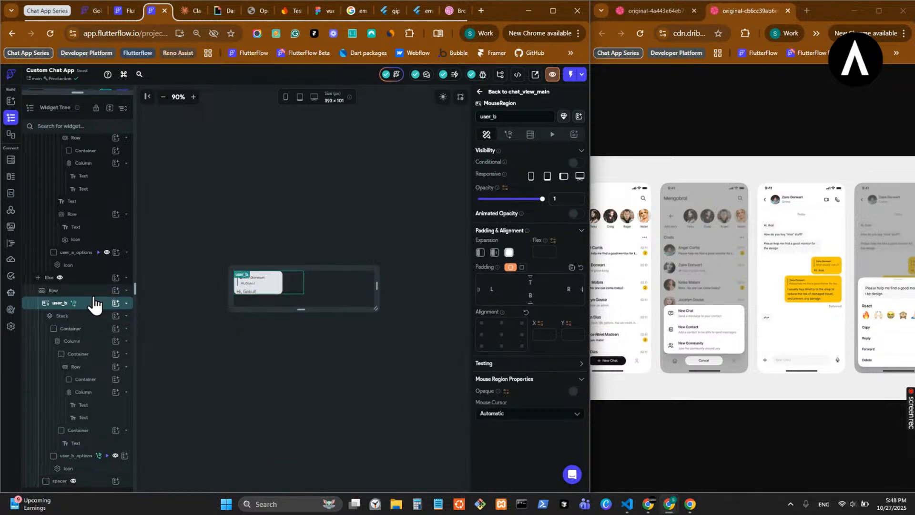
click(91, 290)
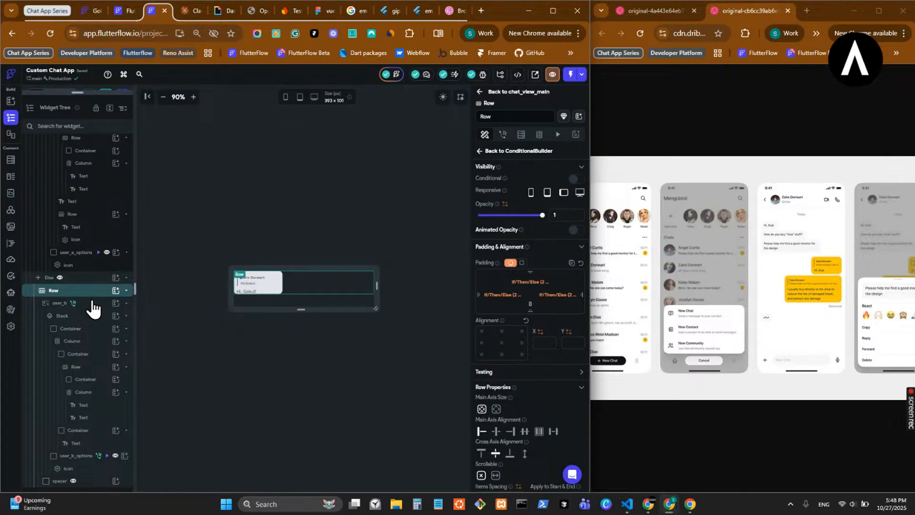
click(93, 308)
right_click(93, 310)
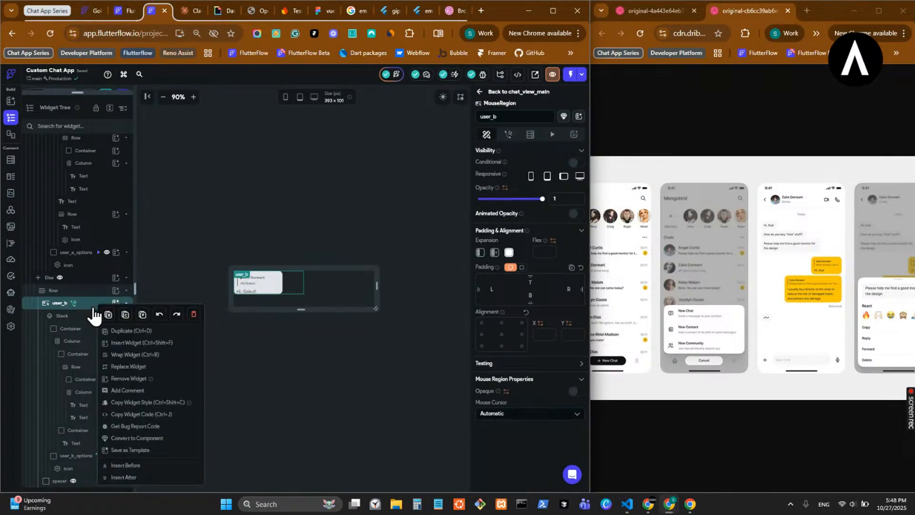
click(151, 355)
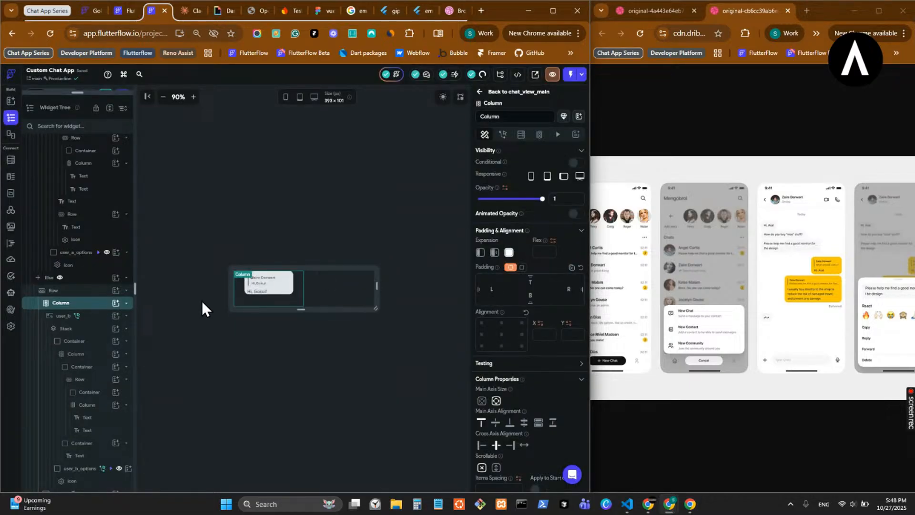
- Collapse user_b in the widget tree and paste the cut time Row into the new Column below it
click(90, 317)
click(90, 318)
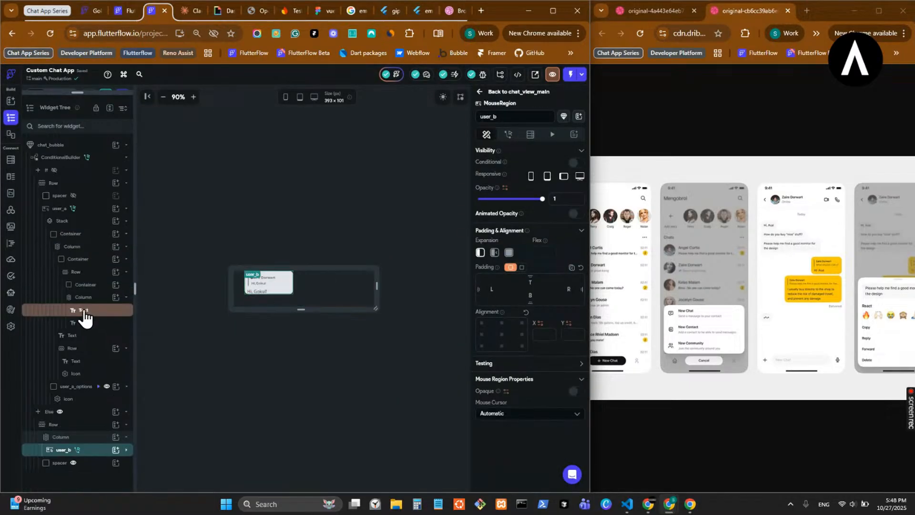
click(84, 437)
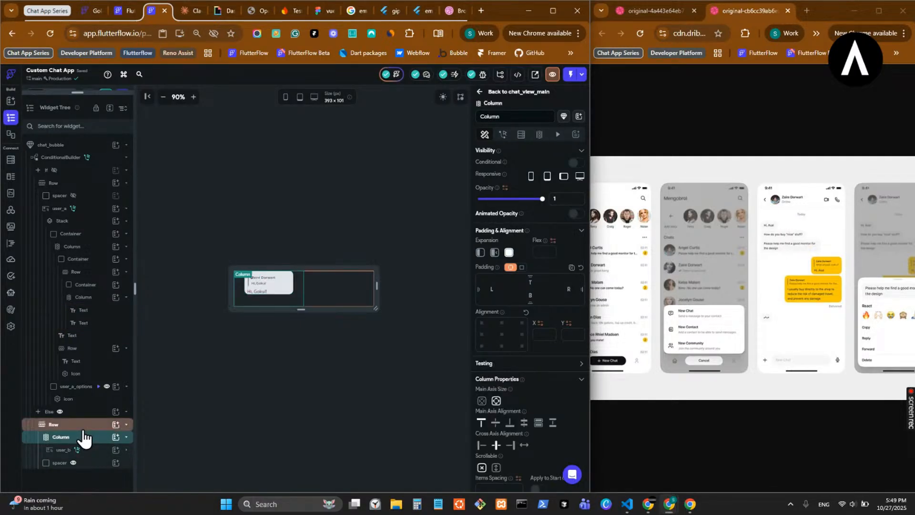
key(ctrl+v)
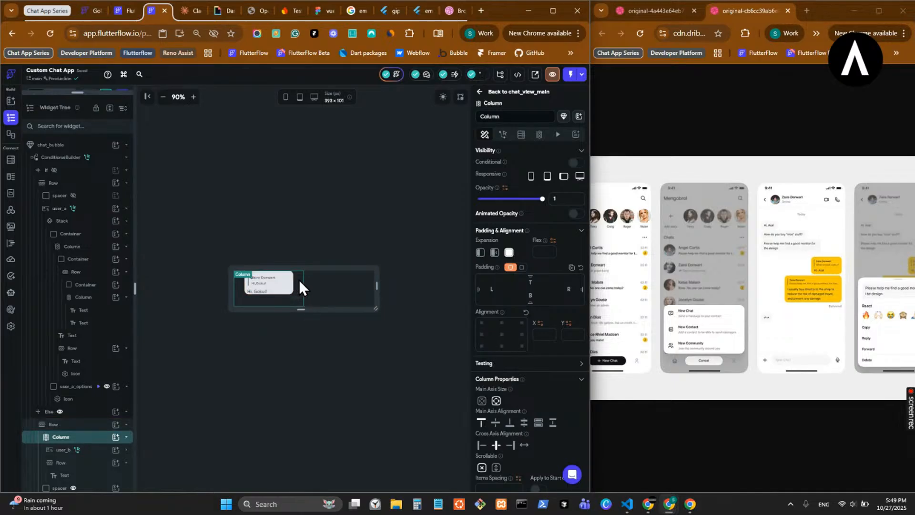
- Set the cross axis alignment of the Column wrapping user_b to Start
click(480, 445)
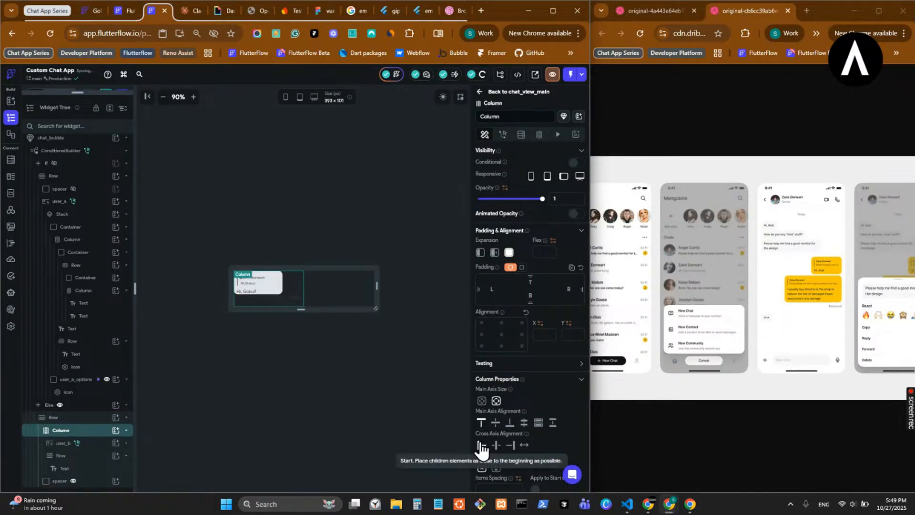
click(278, 299)
click(279, 283)
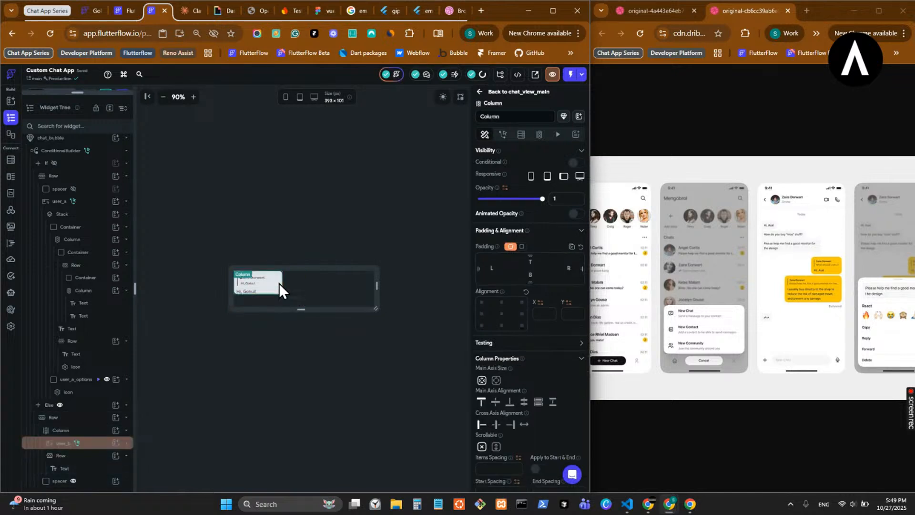
click(95, 445)
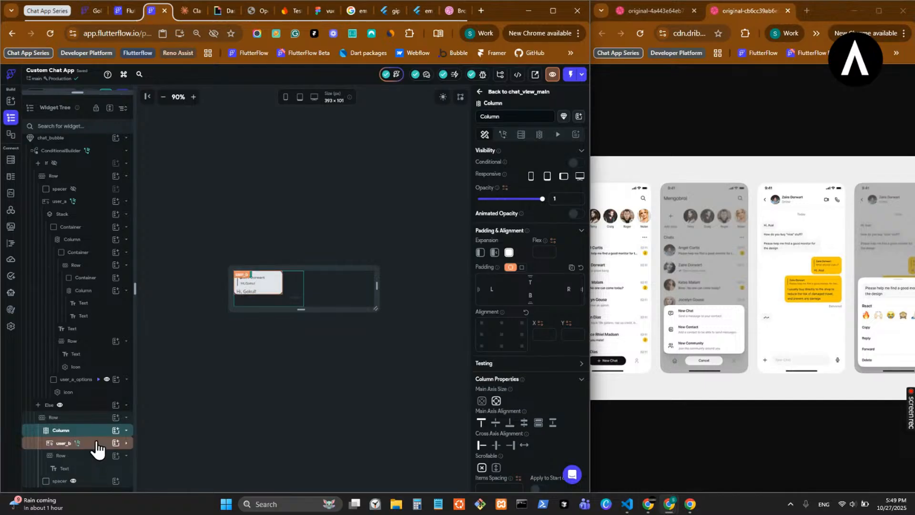
click(508, 253)
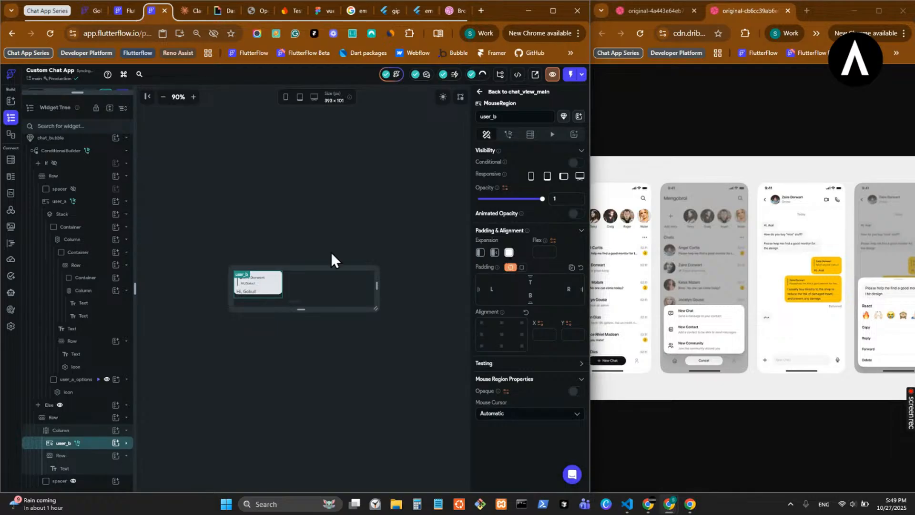
- Clear the left and right padding of the time Row below user_b and set its top padding to 8
click(286, 304)
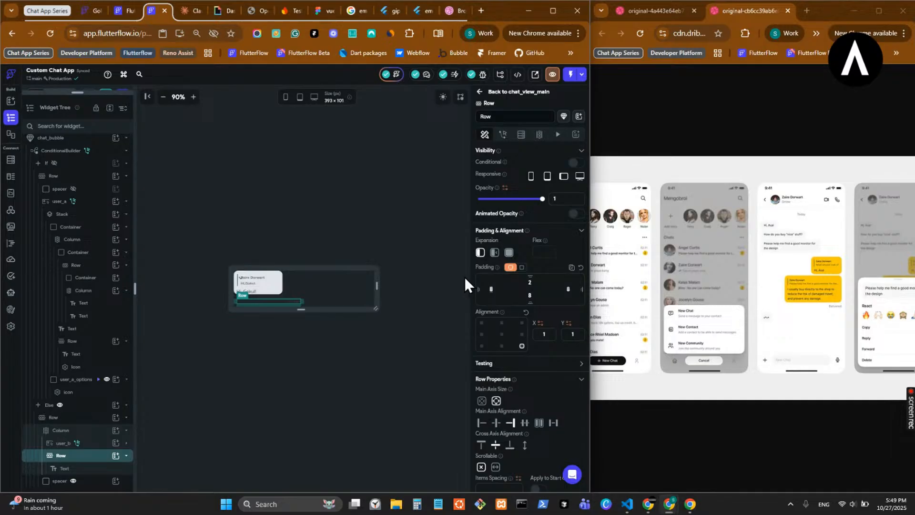
key(BackSpace)
click(572, 292)
key(BackSpace)
click(529, 282)
key(BackSpace)
text(8)
- Set the bottom padding of the Container holding the received message's Text to 8
click(255, 292)
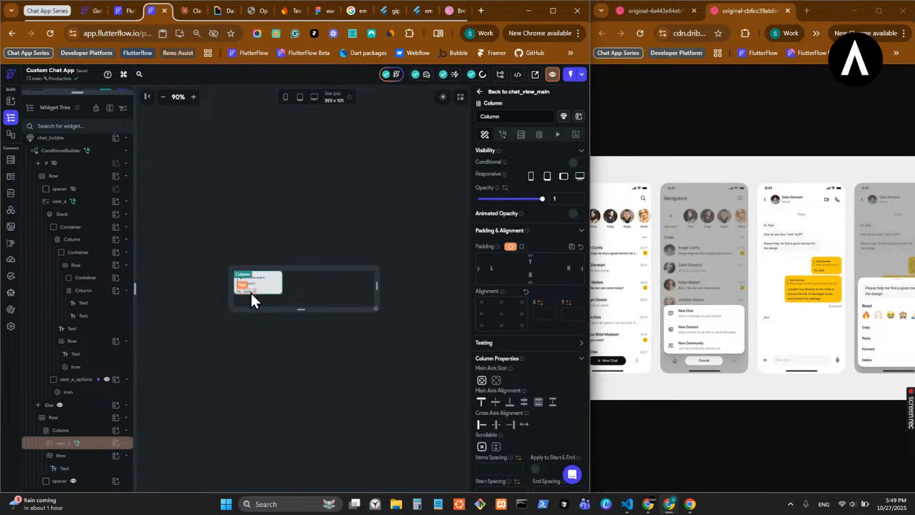
click(250, 293)
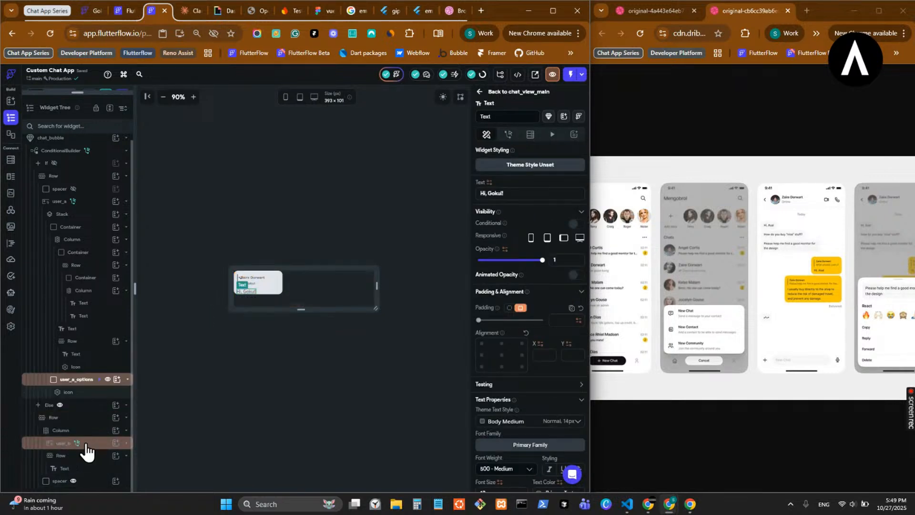
click(127, 450)
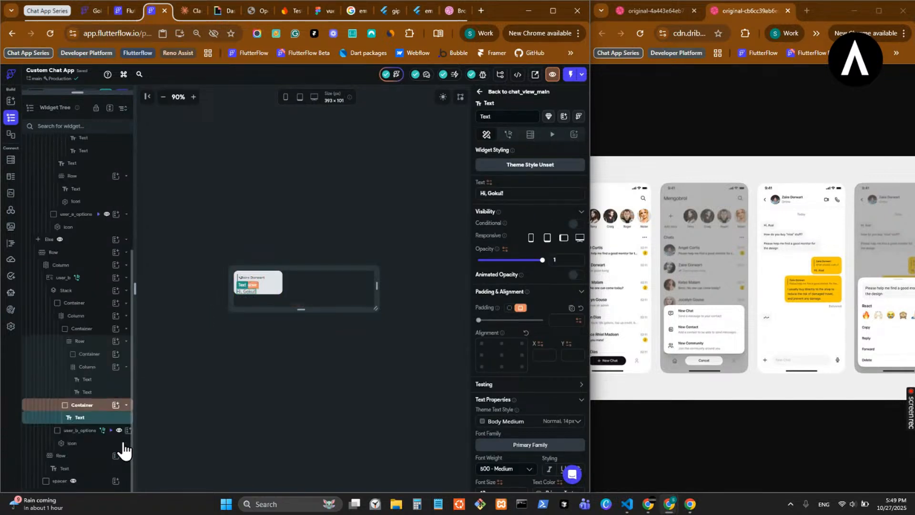
click(108, 405)
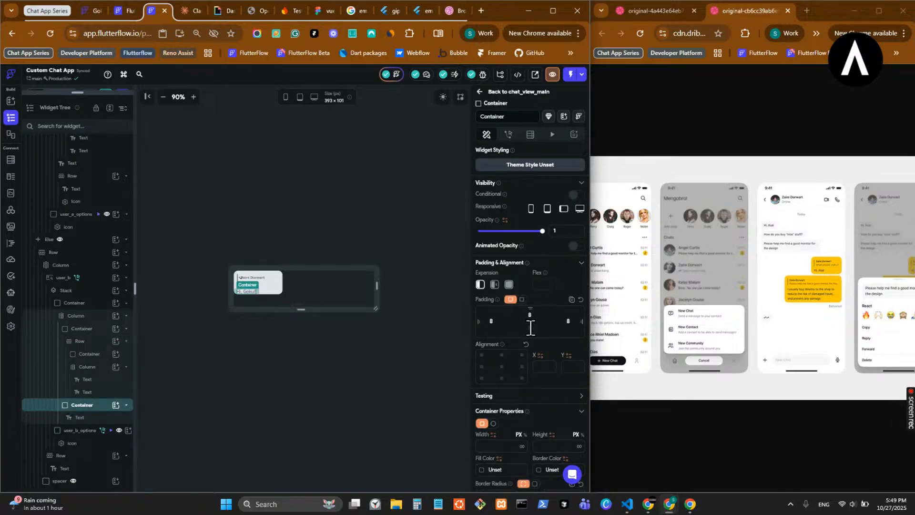
text(8)
- Set the time Row's main axis alignment to Start and clear its top padding
click(284, 307)
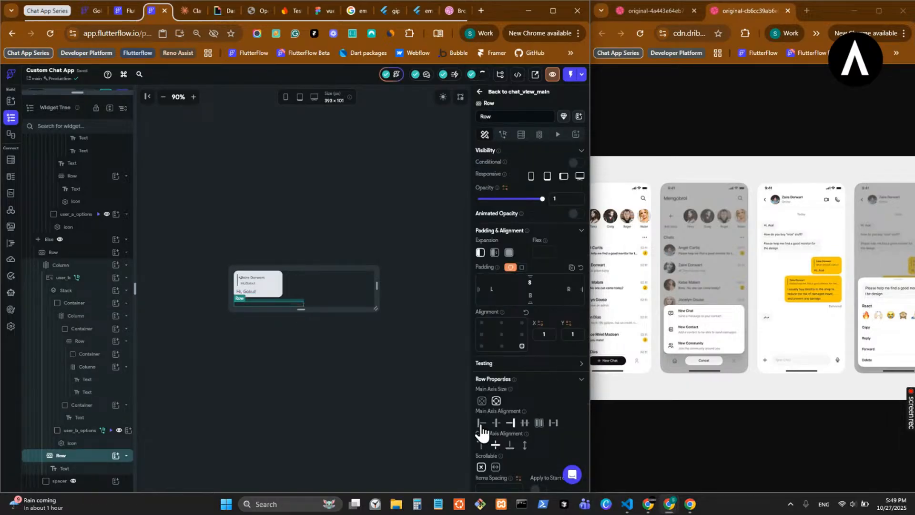
click(385, 274)
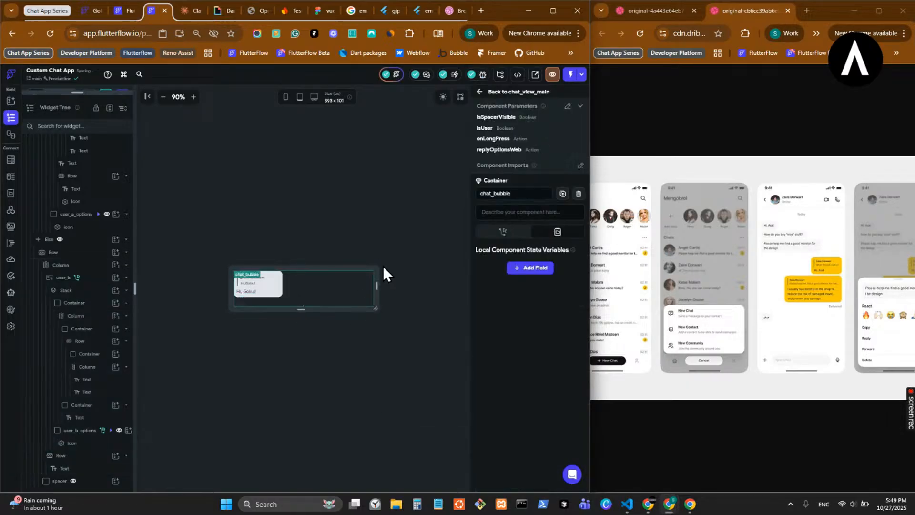
click(267, 305)
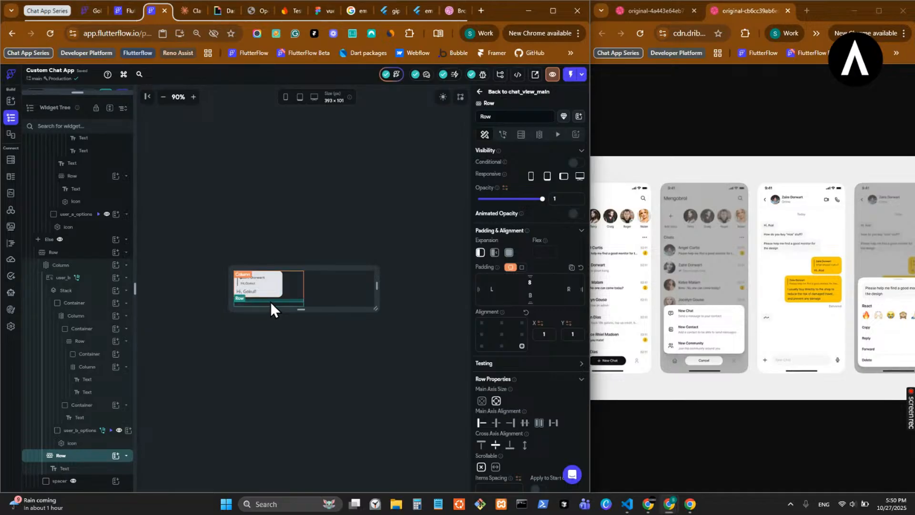
click(528, 282)
key(BackSpace)
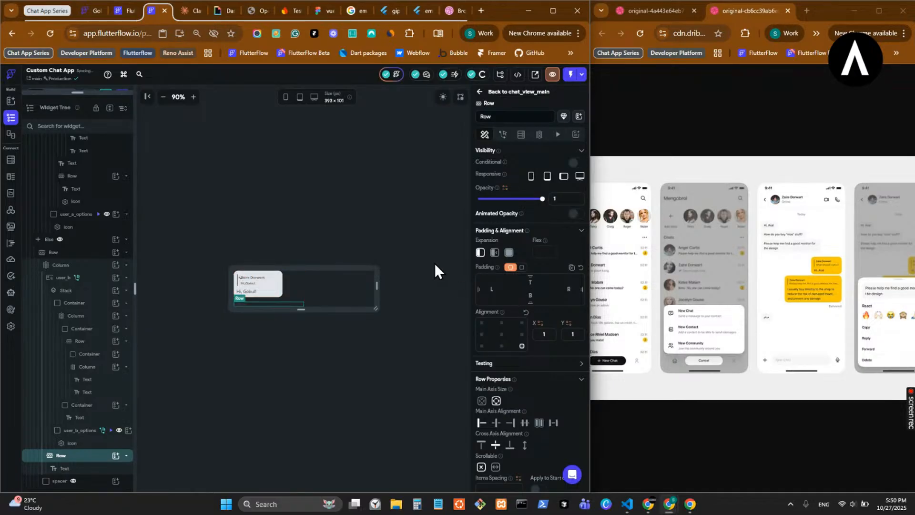
- Try bottom left as the default child alignment of the Stack inside user_b, checking it in chat_view_main
click(256, 299)
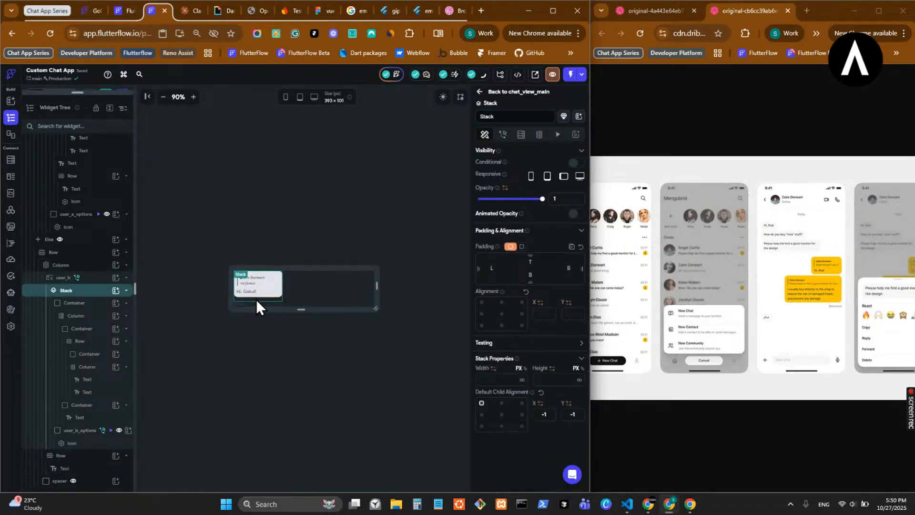
click(482, 427)
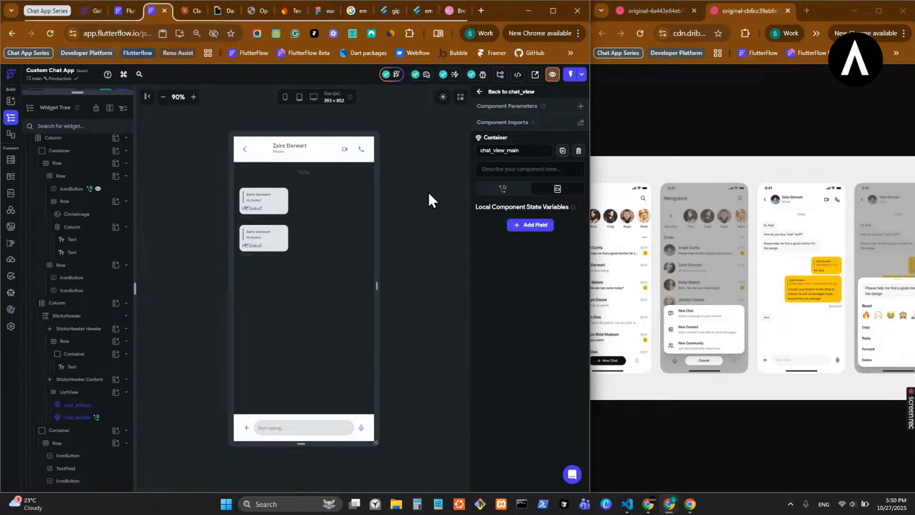
double_click(271, 197)
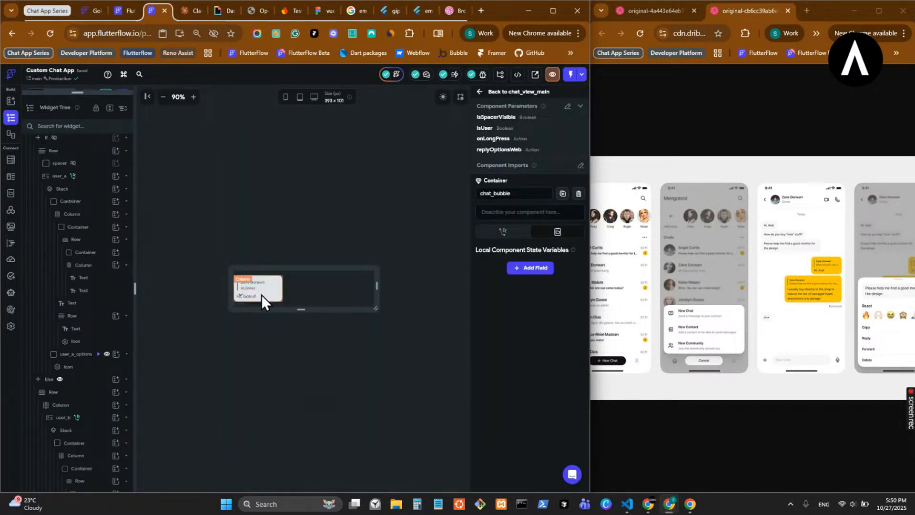
- Set the default child alignment of the Stack inside user_b to top right and check the bubbles in chat_view_main
click(265, 286)
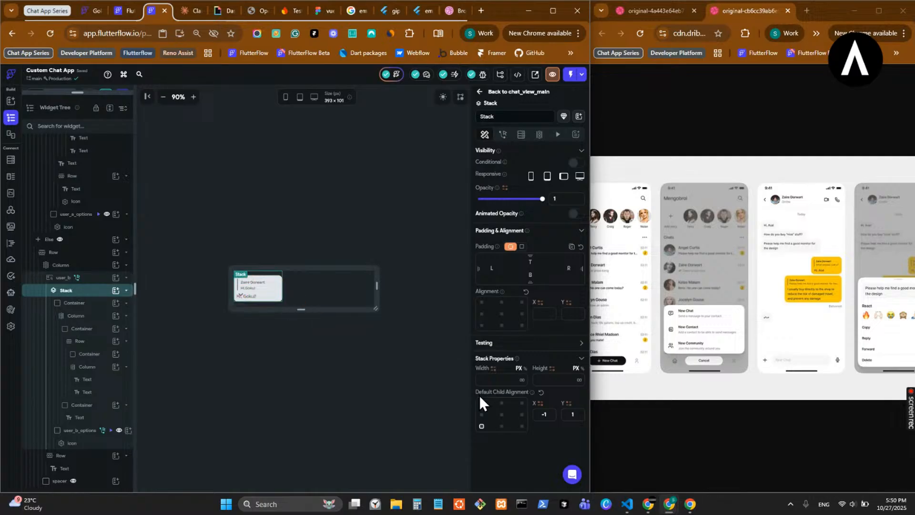
click(522, 404)
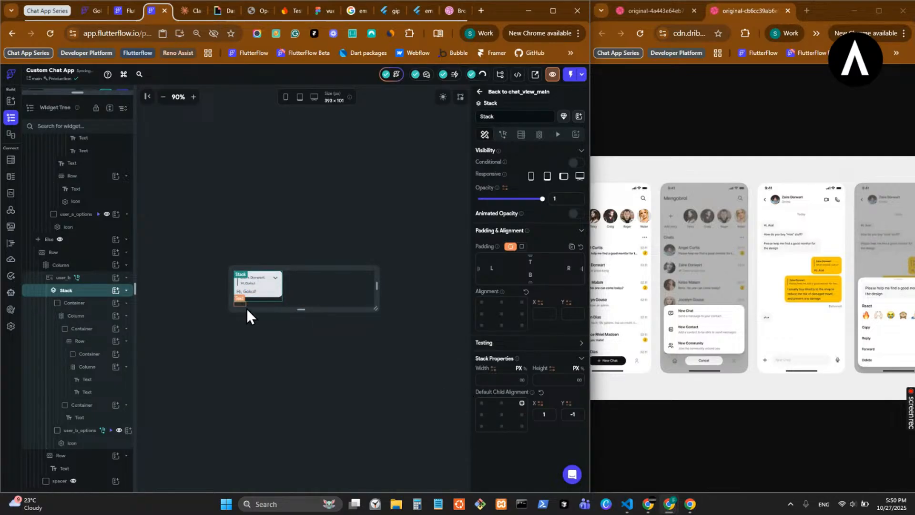
click(485, 91)
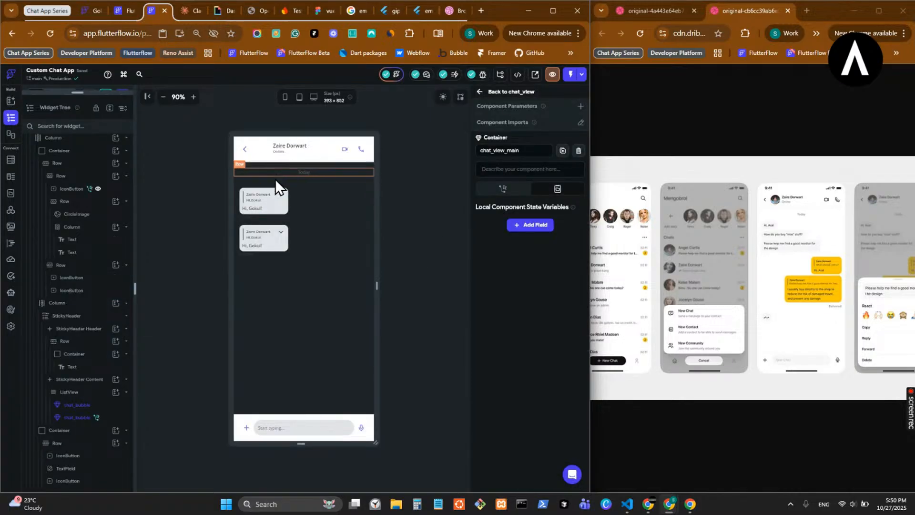
double_click(262, 215)
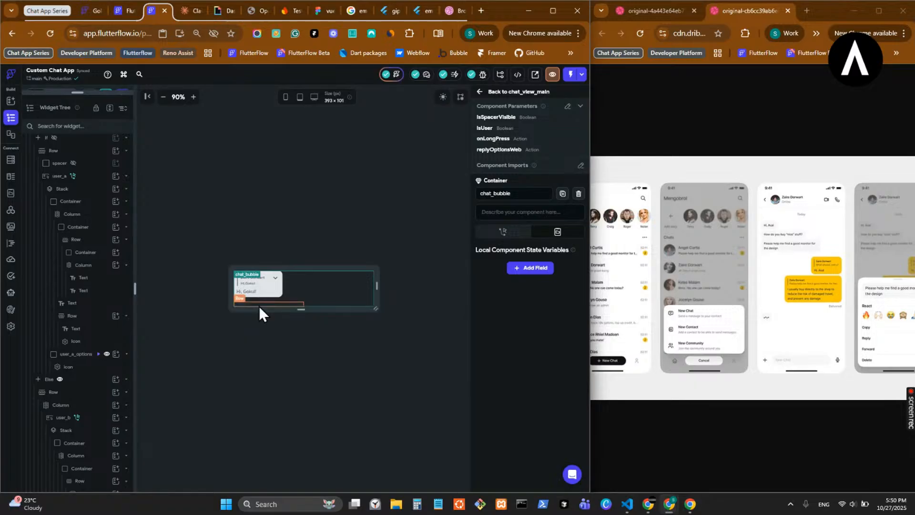
- Set the items spacing of the Column holding user_b and the time Row to 8
click(298, 292)
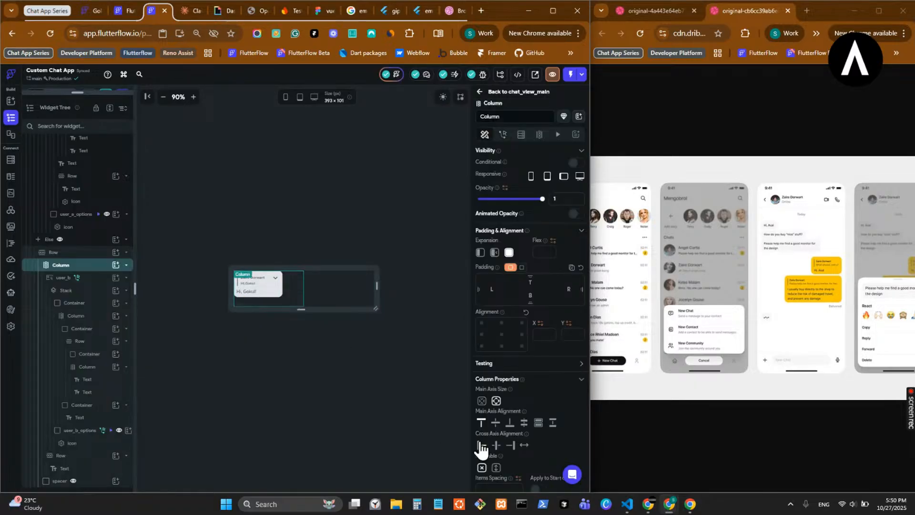
scroll(482, 419, down, 1)
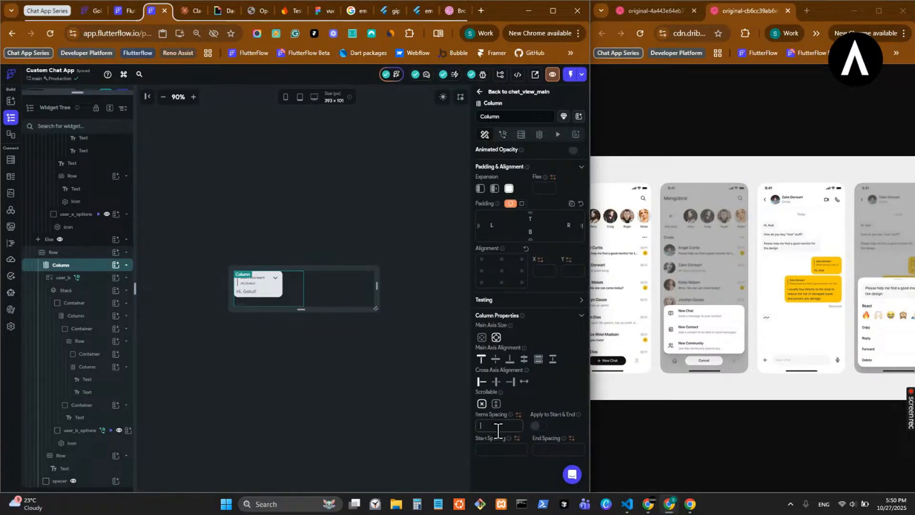
text(8)
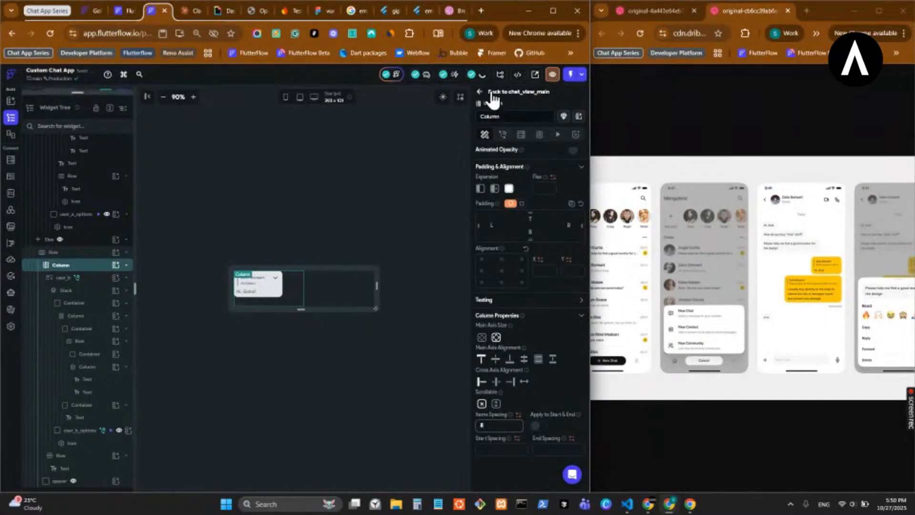
- Check the received bubbles and their times in chat_view_main and on the chat_view page, reopening the chat_bubble component
click(489, 92)
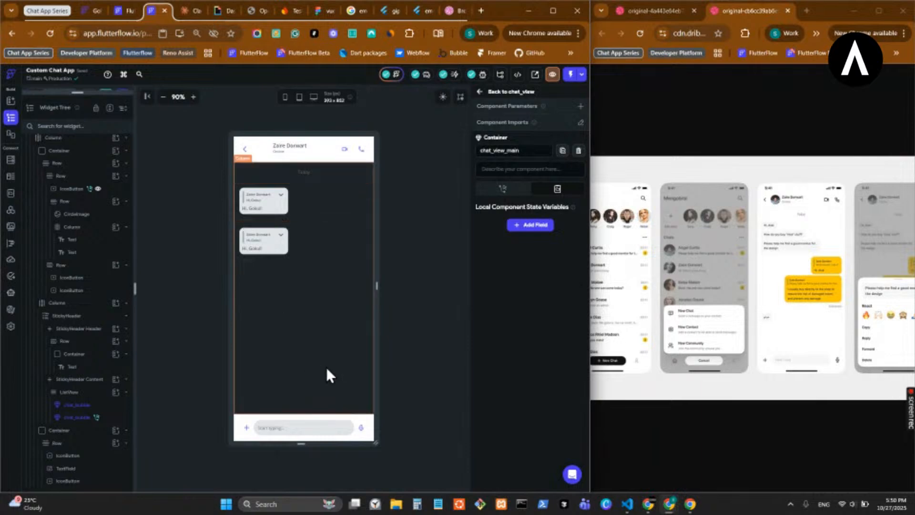
click(265, 201)
double_click(264, 201)
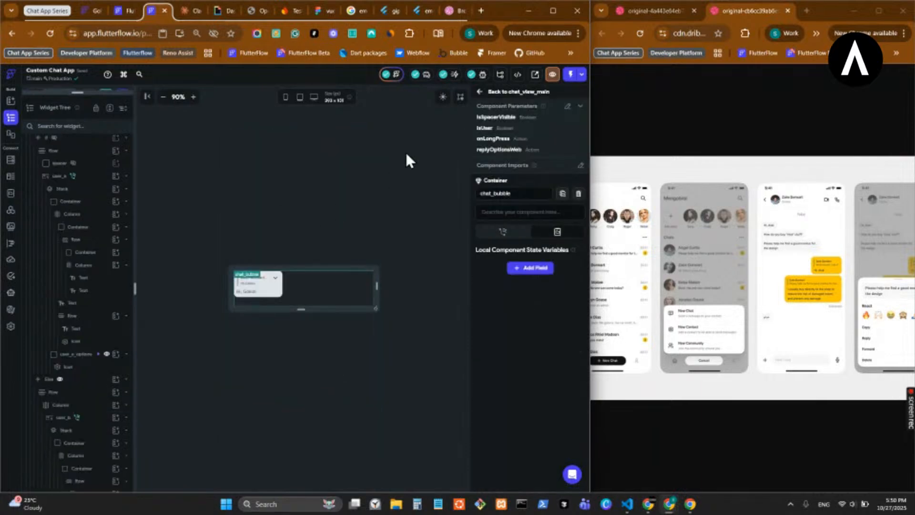
click(482, 93)
click(484, 93)
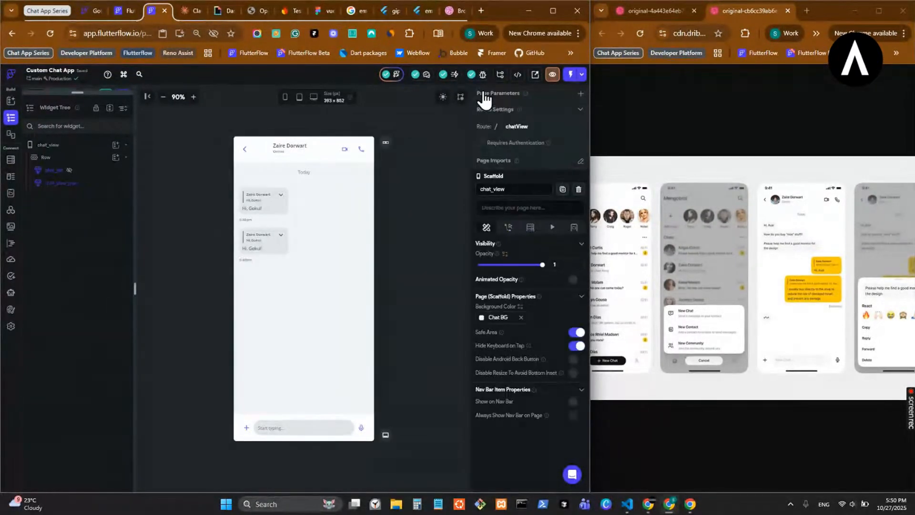
double_click(259, 208)
click(259, 208)
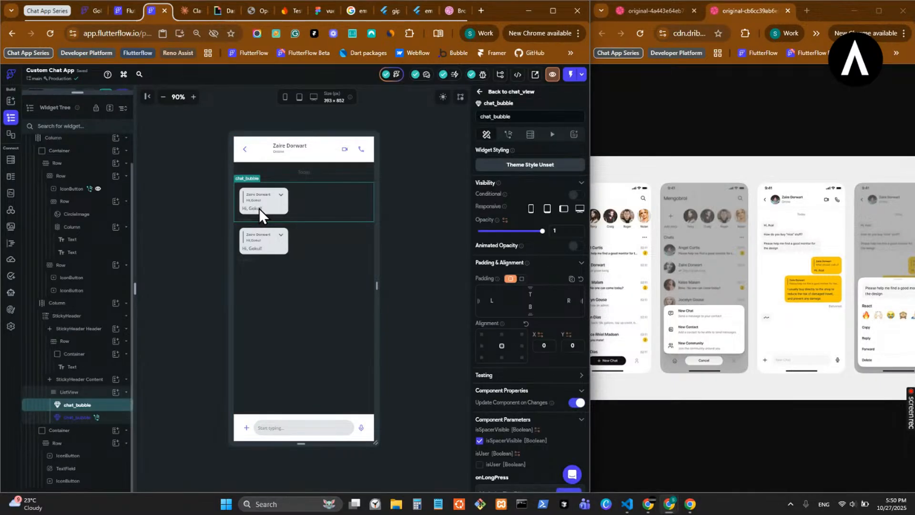
double_click(259, 208)
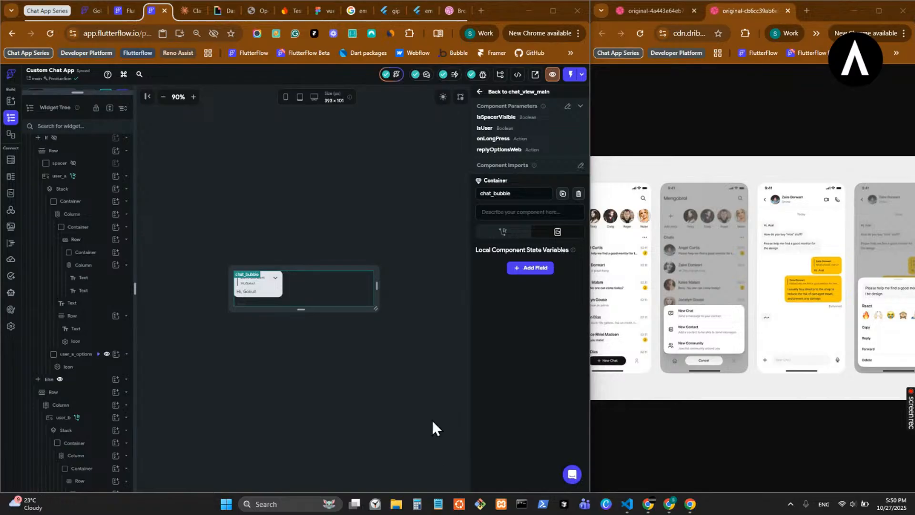
- Switch to Notepad and copy the selected block of border styling code as long sample text
click(438, 504)
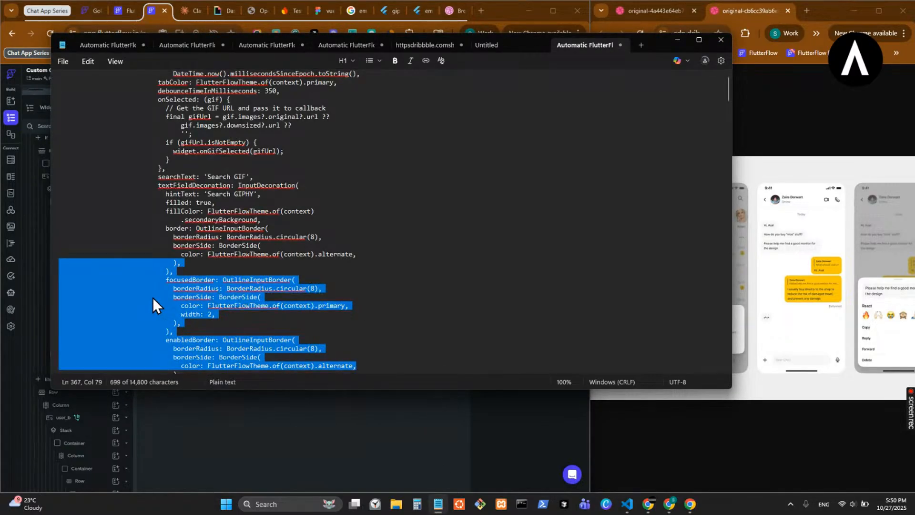
right_click(153, 297)
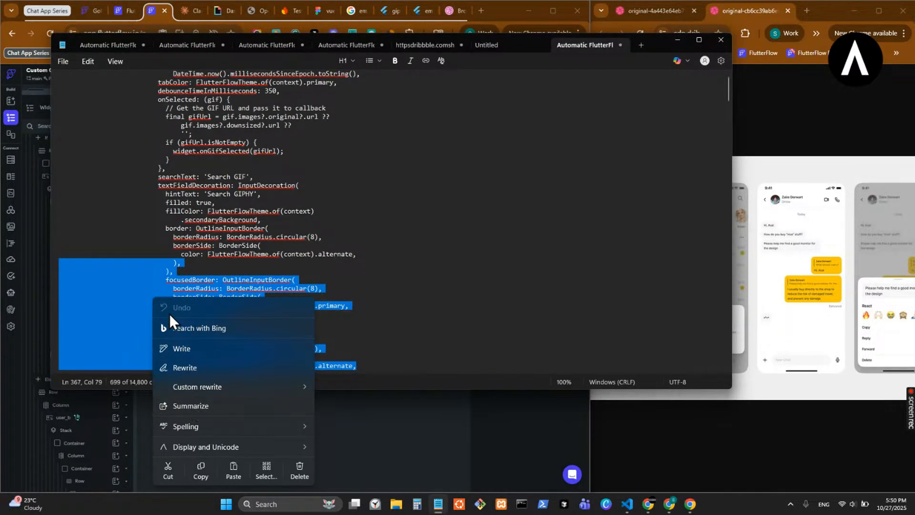
click(125, 313)
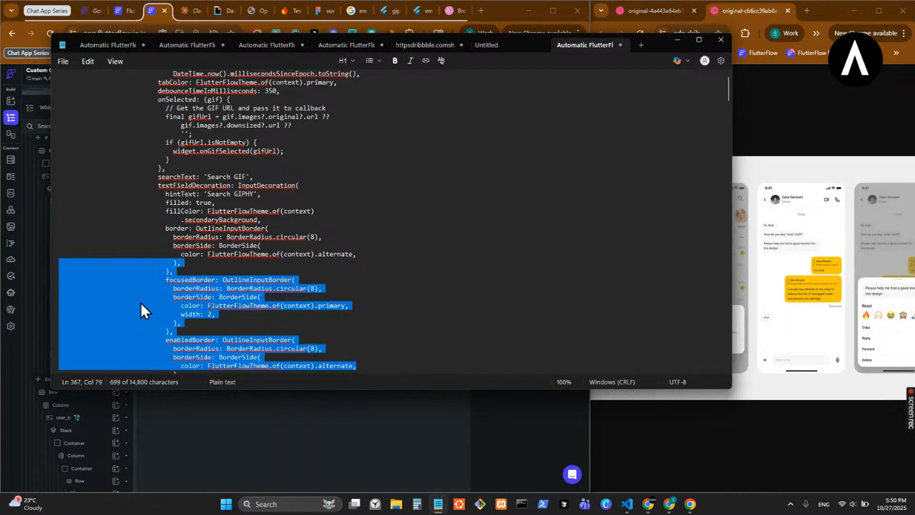
click(677, 39)
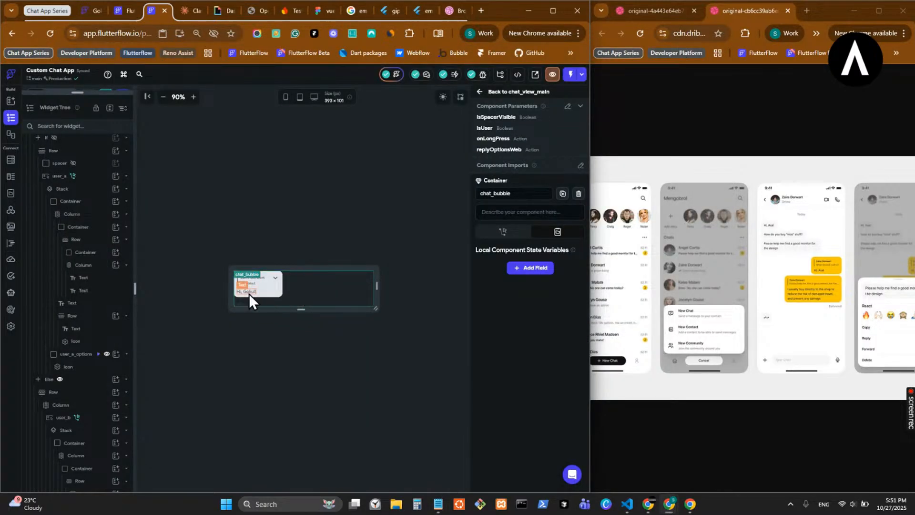
- Replace the received message's Text with the copied code and check the long bubble in chat_view_main
click(243, 292)
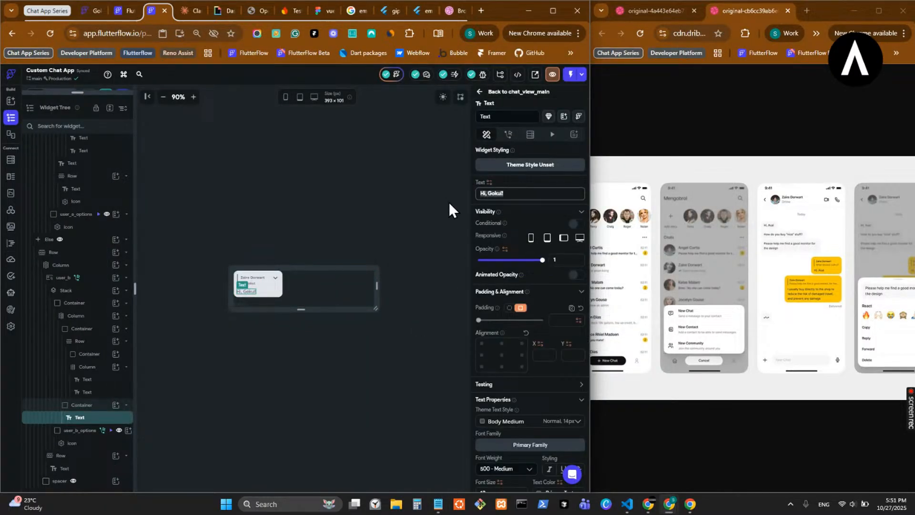
key(ctrl+v)
click(485, 92)
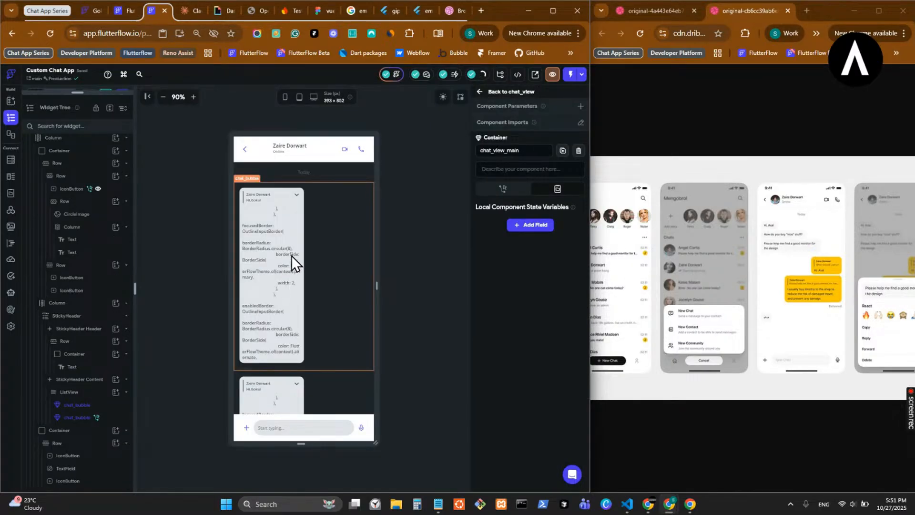
double_click(291, 247)
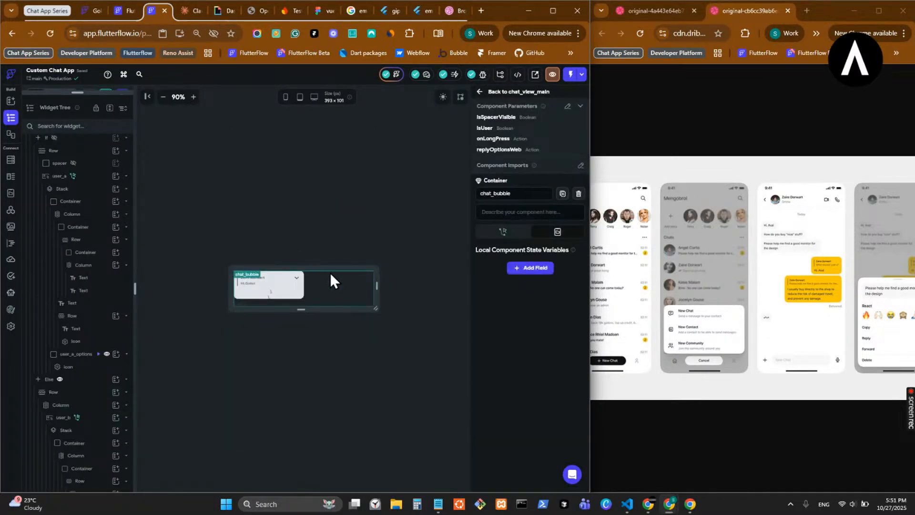
- Reset the expansion of the spacer beside the received bubble to the default and check the result in chat_view_main
scroll(90, 412, down, 3)
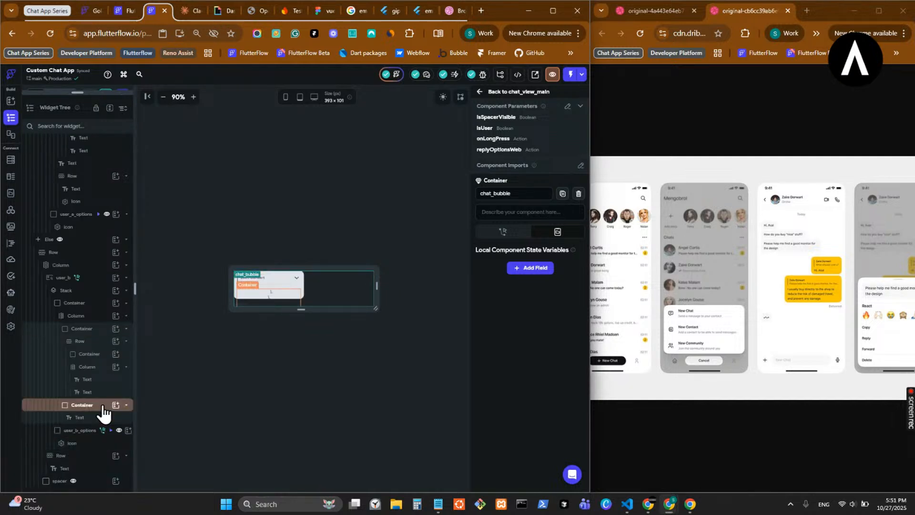
click(102, 406)
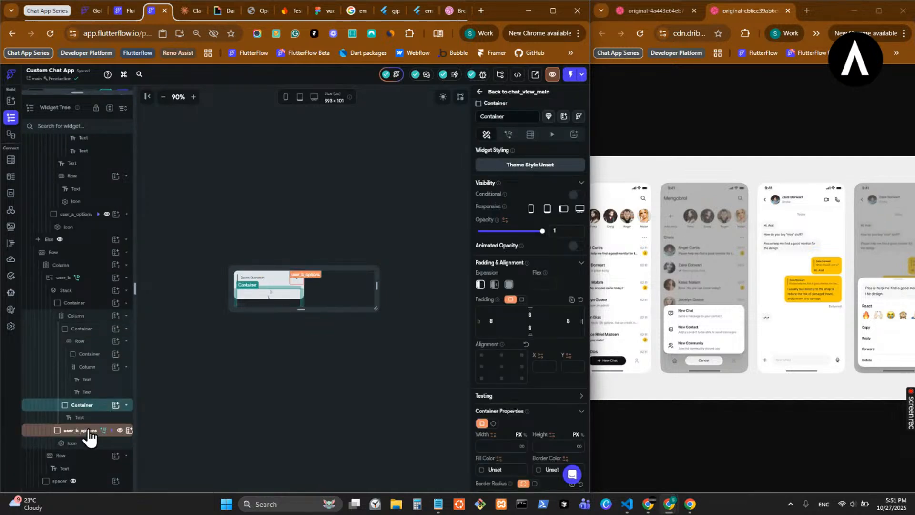
click(92, 481)
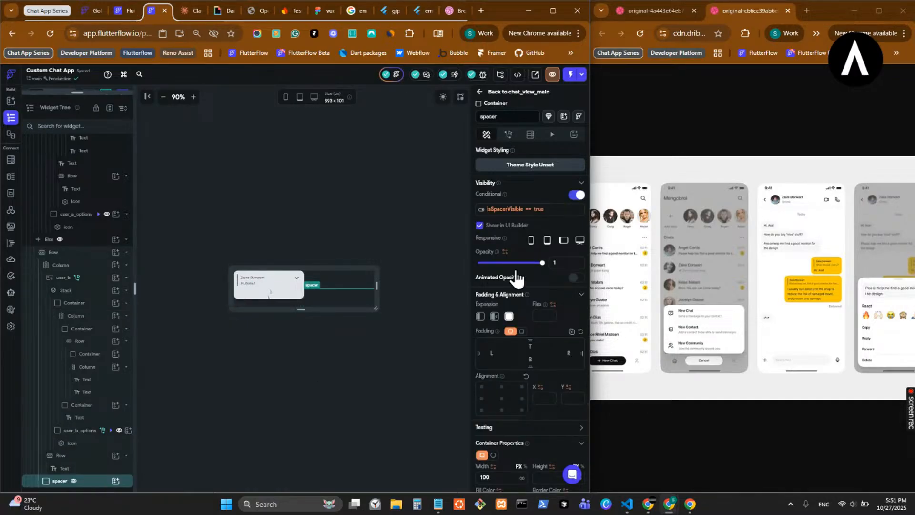
click(481, 316)
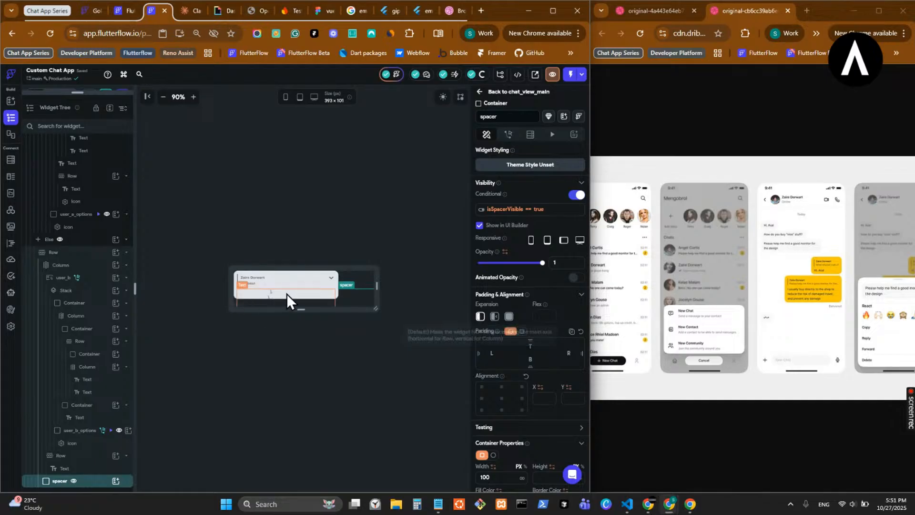
click(497, 91)
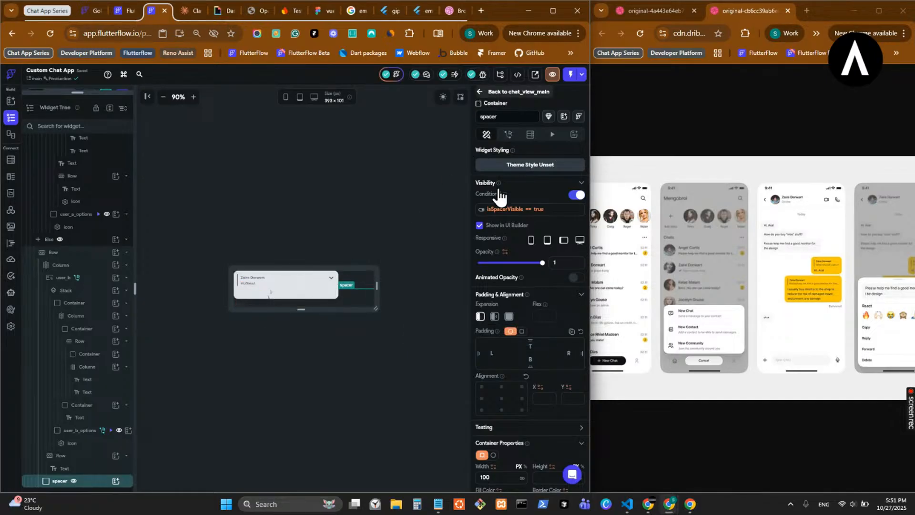
- Try to replace the received message's long code Text in chat_bubble with "Hi" and return to chat_view_main
double_click(302, 270)
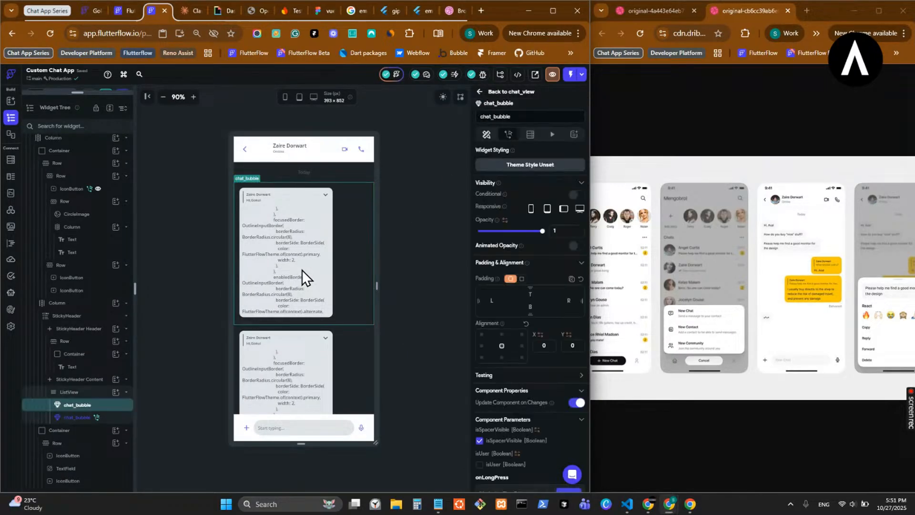
click(257, 299)
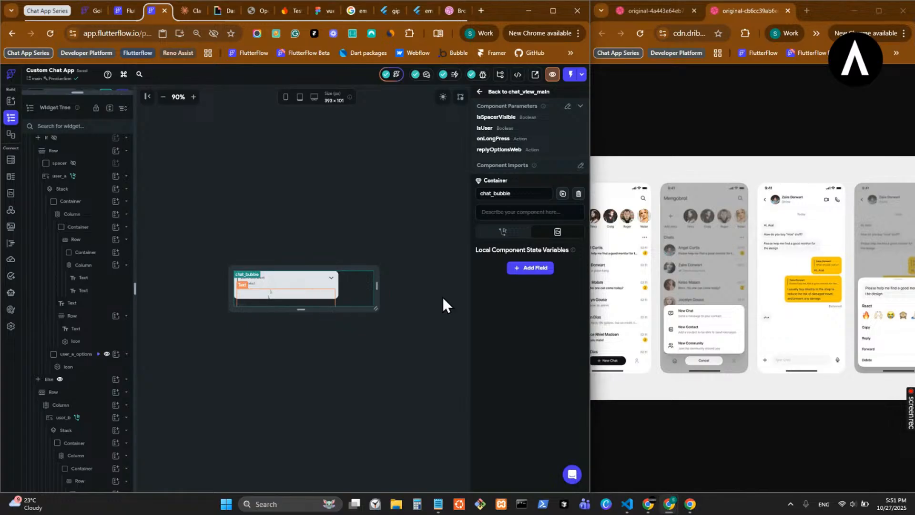
click(542, 238)
key(ctrl+a)
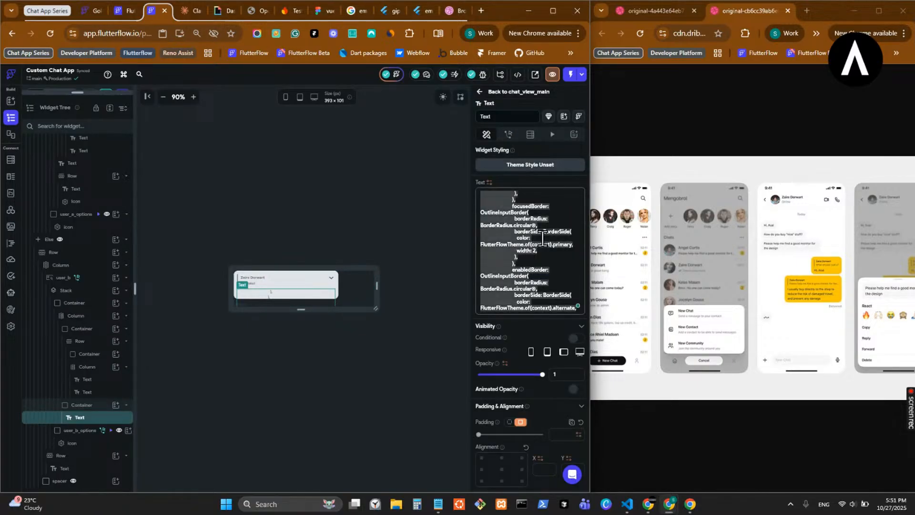
text(Hi)
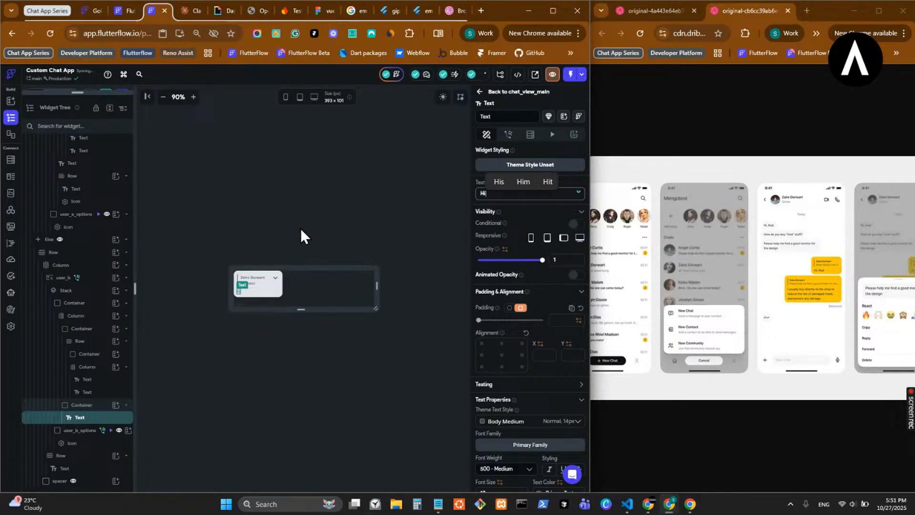
click(486, 90)
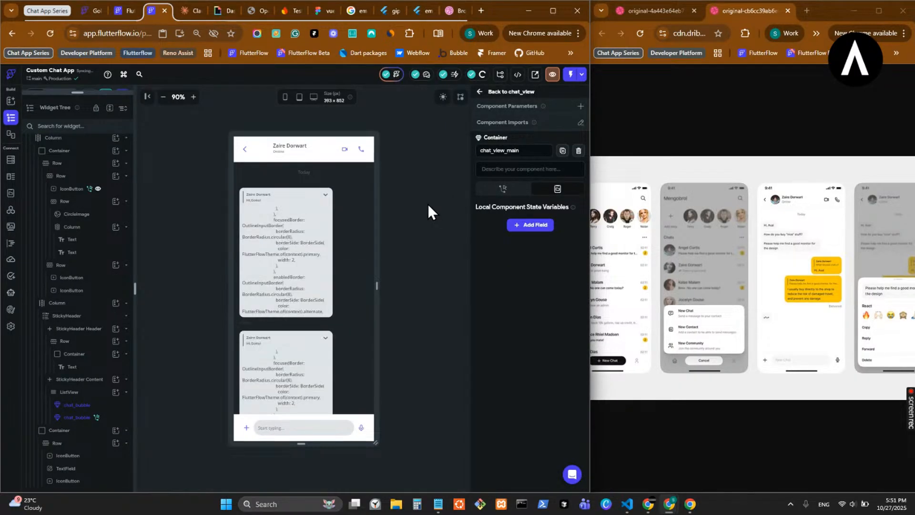
- Reopen chat_bubble and replace the received message's code Text with a short "Hi" greeting that includes the recipient's first name
click(277, 269)
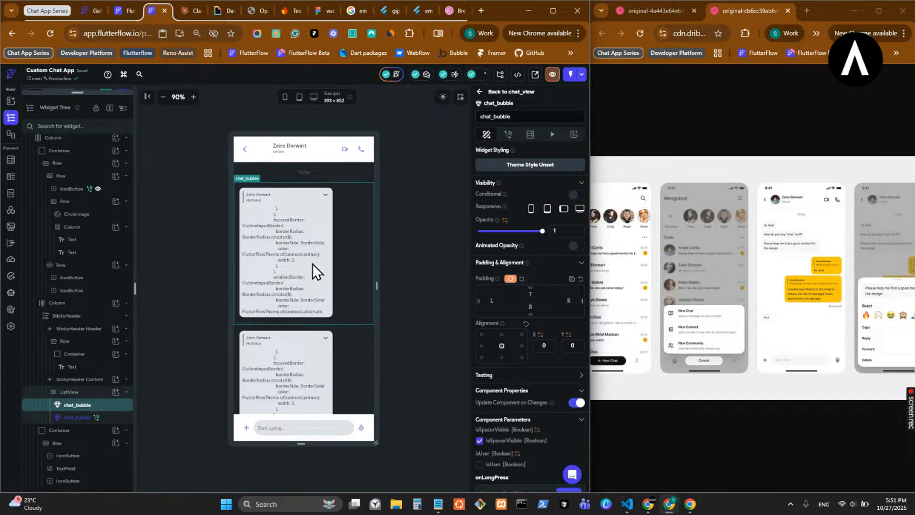
click(272, 295)
key(ctrl+a)
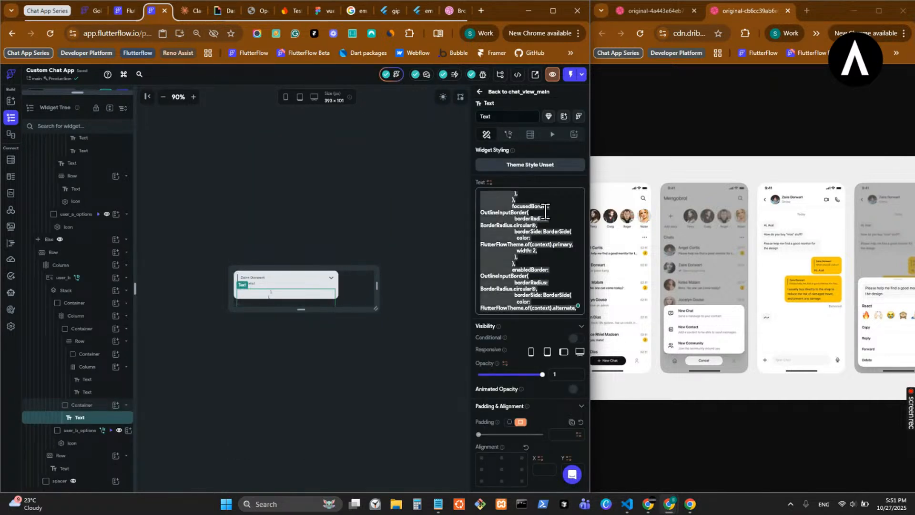
text(Hi G)
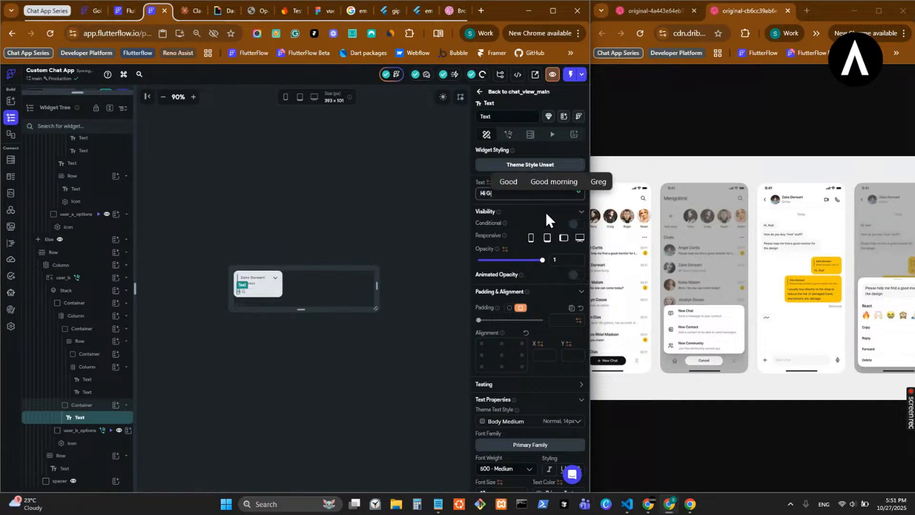
text(okul)
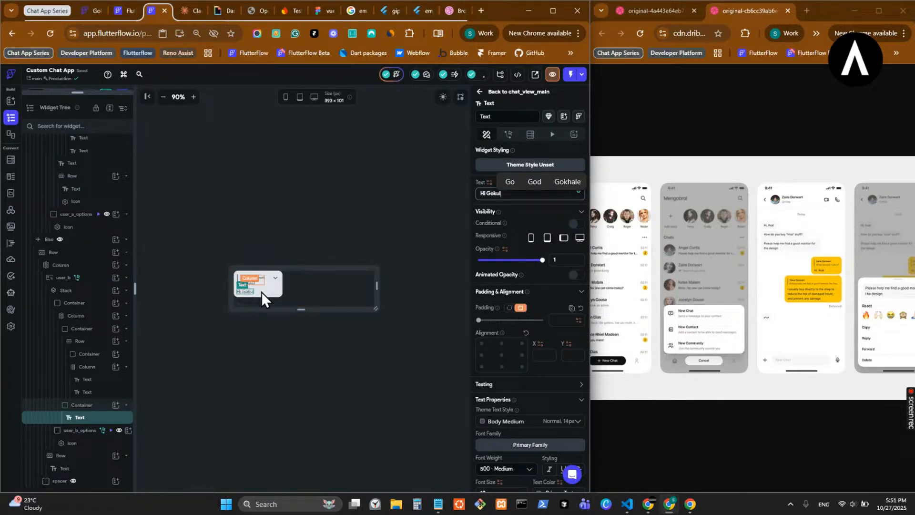
- Show the If branch of the ConditionalBuilder and cut the time Row out of the sent message bubble
scroll(76, 235, up, 2)
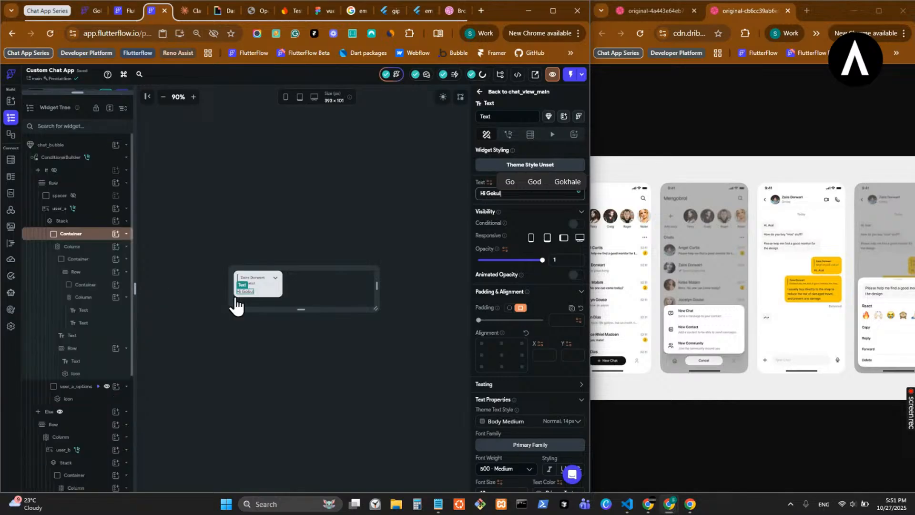
scroll(72, 210, up, 3)
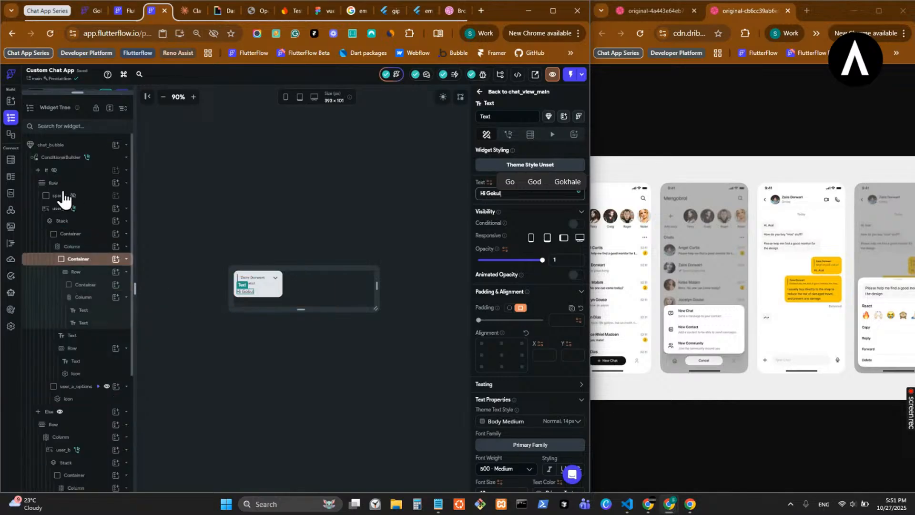
click(54, 170)
click(55, 167)
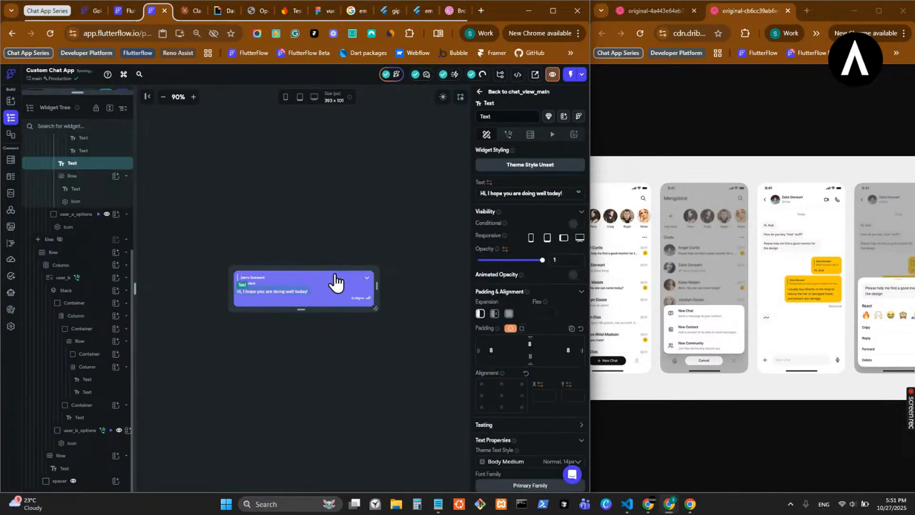
click(347, 297)
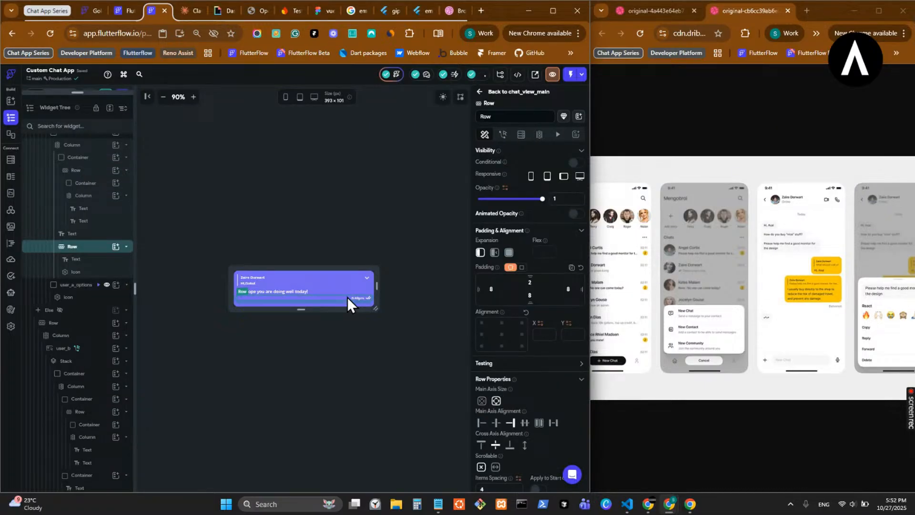
key(ctrl+x)
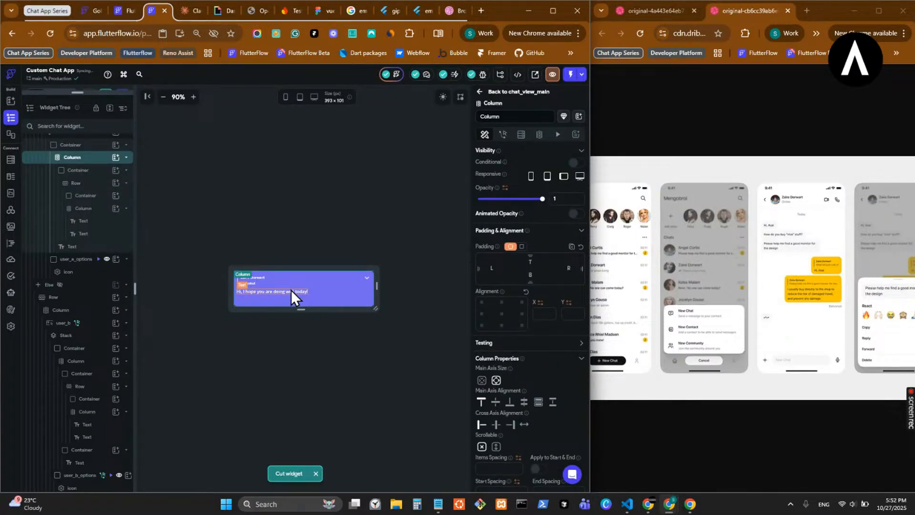
- Wrap the sent message's Text in a Container and set its bottom padding to 8
click(291, 290)
right_click(102, 235)
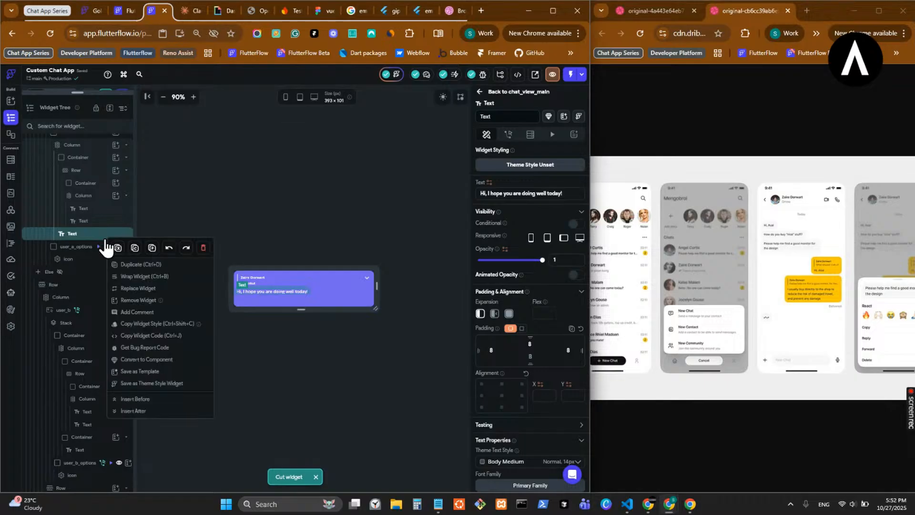
click(137, 276)
click(232, 228)
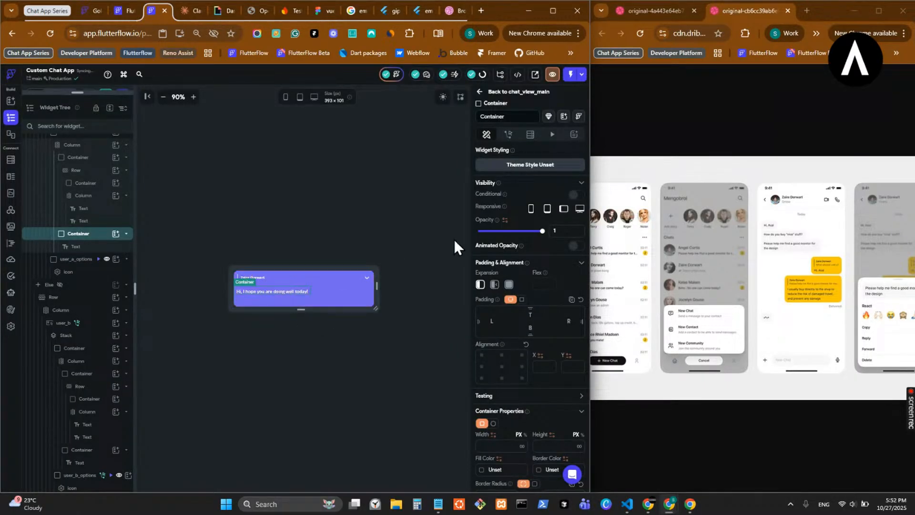
click(528, 321)
text(8)
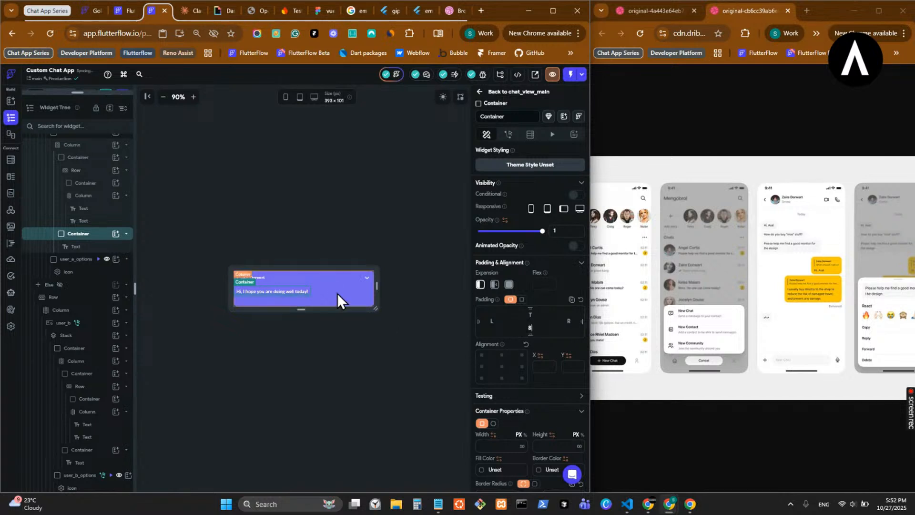
- Wrap user_a in a Column with items spacing of 8 and paste the cut time Row below the bubble
scroll(94, 243, up, 3)
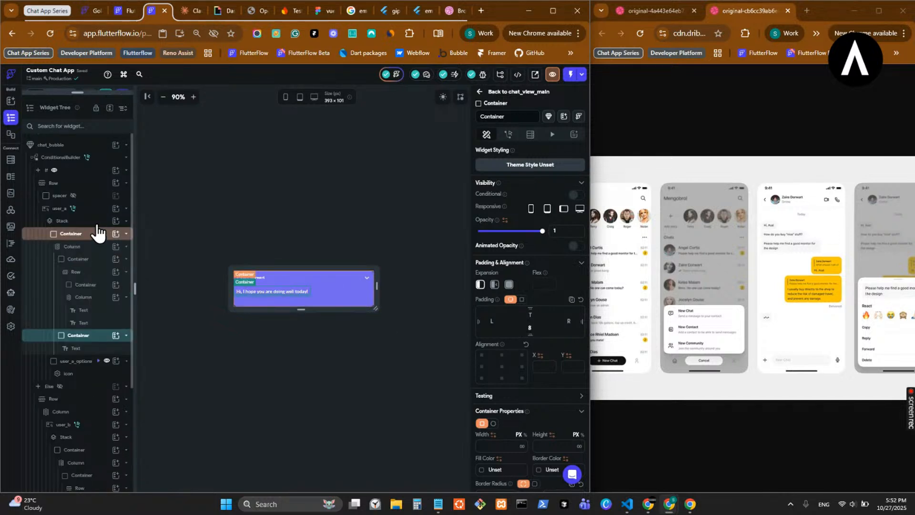
click(97, 210)
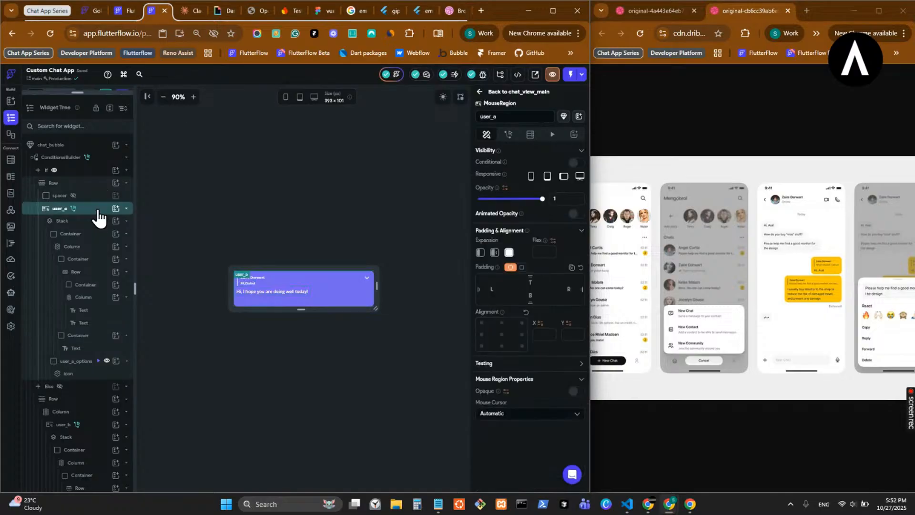
right_click(97, 212)
click(126, 266)
click(316, 228)
key(ctrl+v)
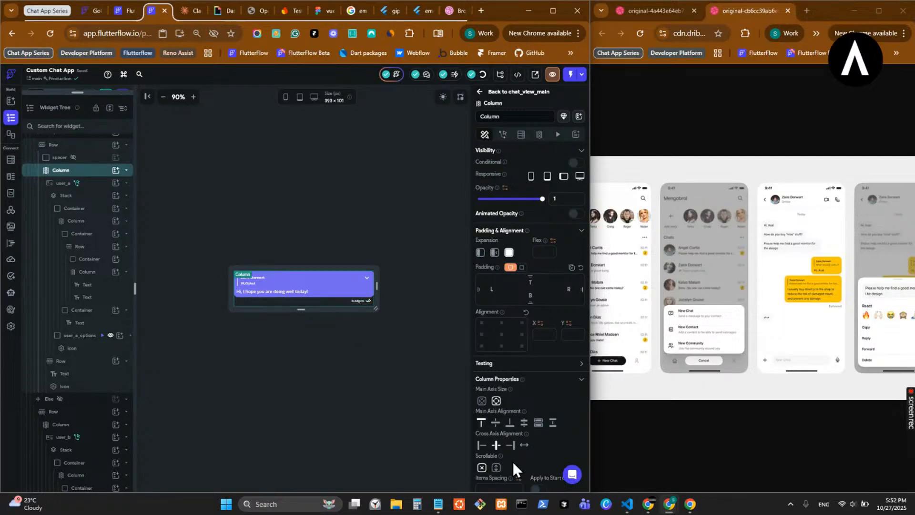
click(499, 487)
text(8)
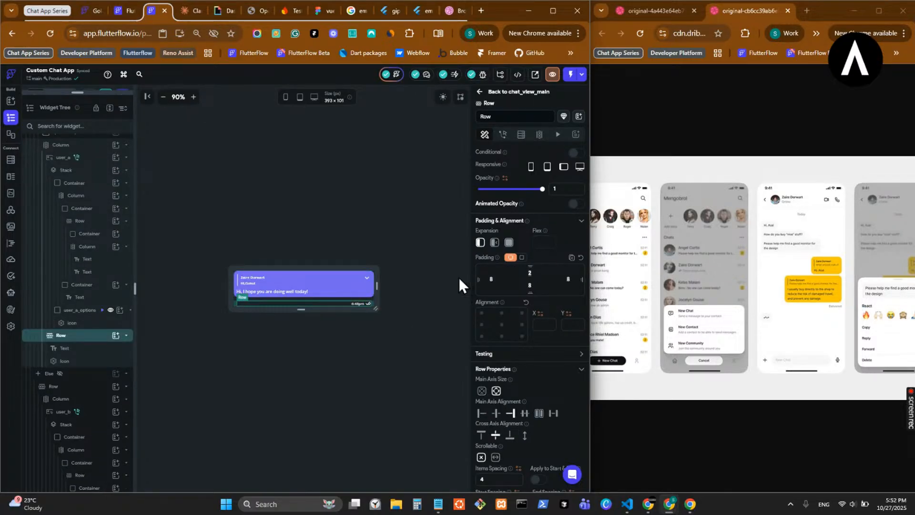
- Clear the top, left and bottom padding of the sent message's time Row
key(BackSpace)
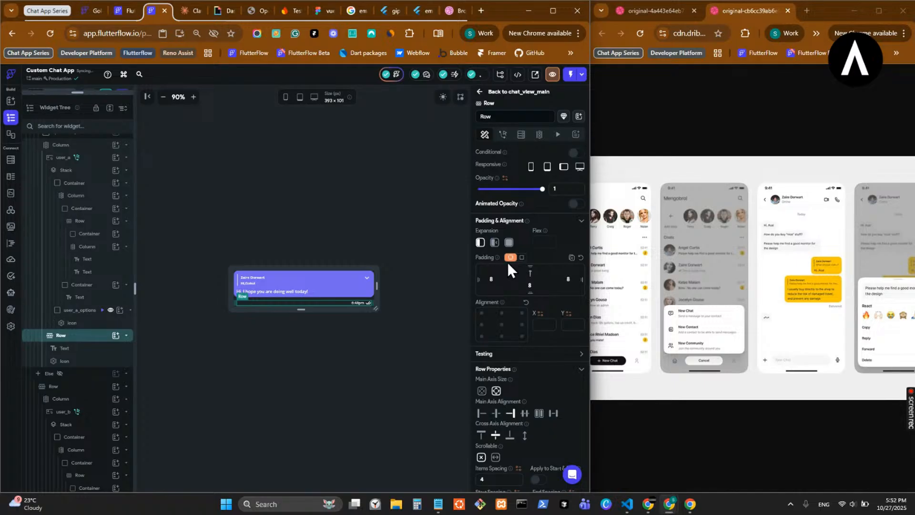
key(BackSpace)
click(534, 284)
key(BackSpace)
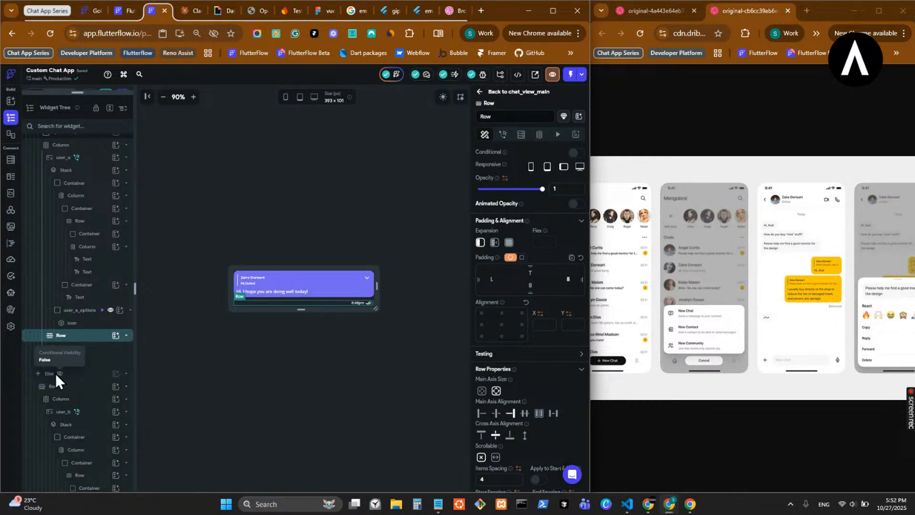
- Show the Else branch and set the left padding of the received message's time Row to 8
click(60, 374)
click(255, 304)
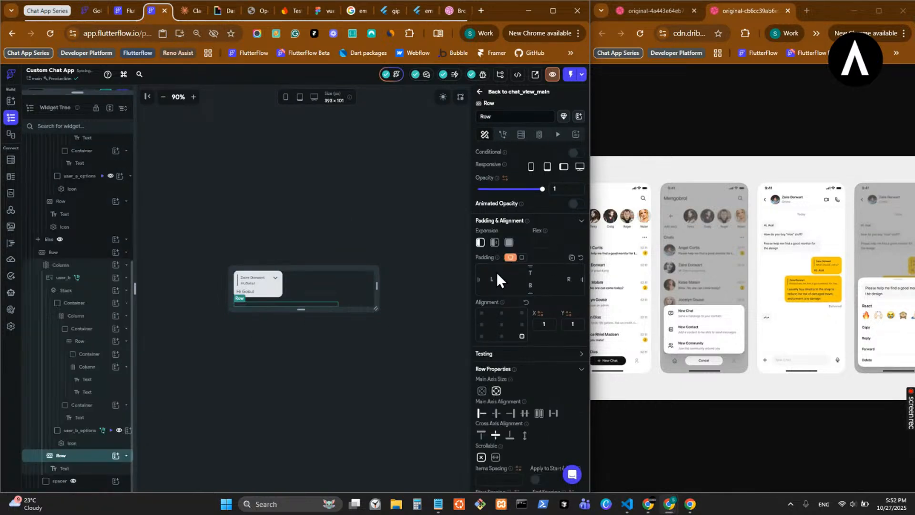
text(8)
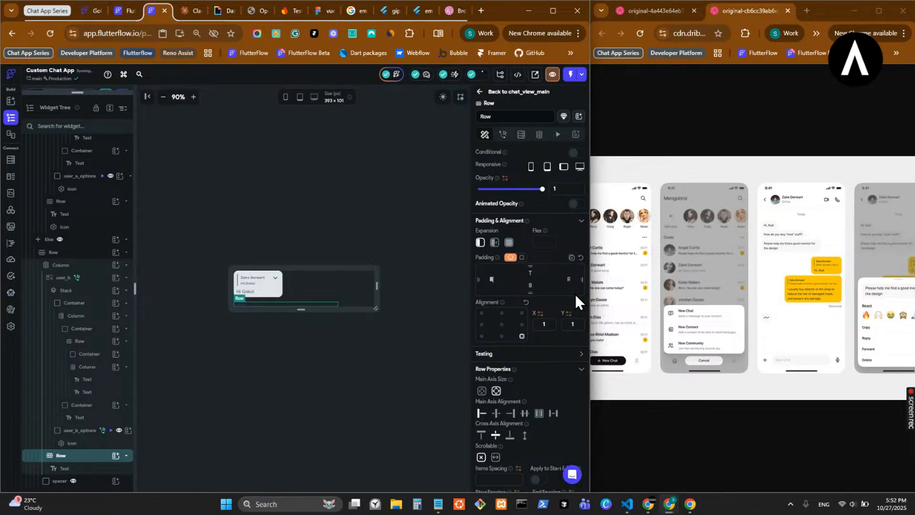
- Check the received bubbles in chat_view_main, and show the If branch of chat_bubble to check the sent bubbles there
click(480, 101)
click(267, 206)
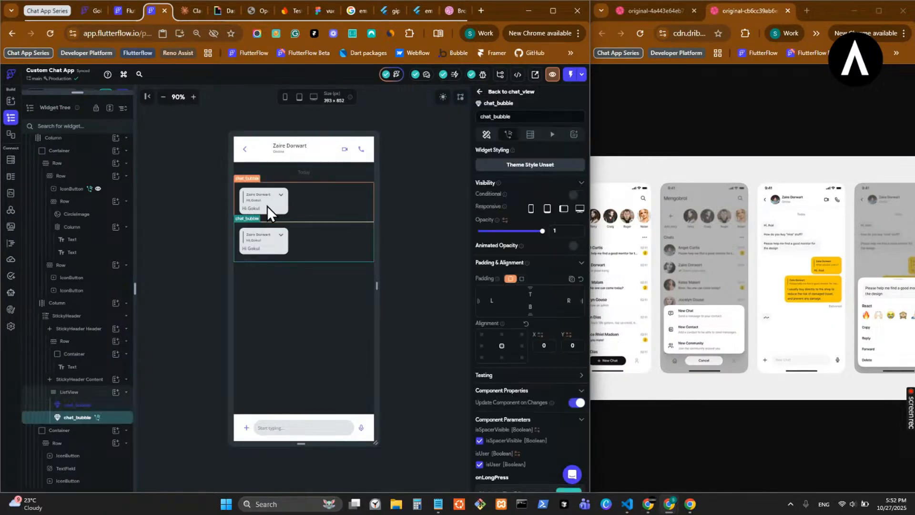
double_click(267, 206)
click(282, 286)
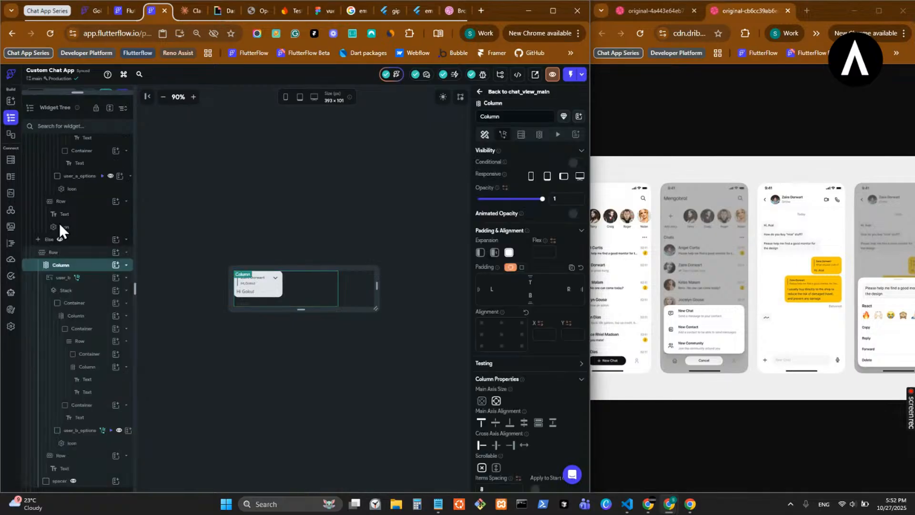
scroll(62, 210, up, 5)
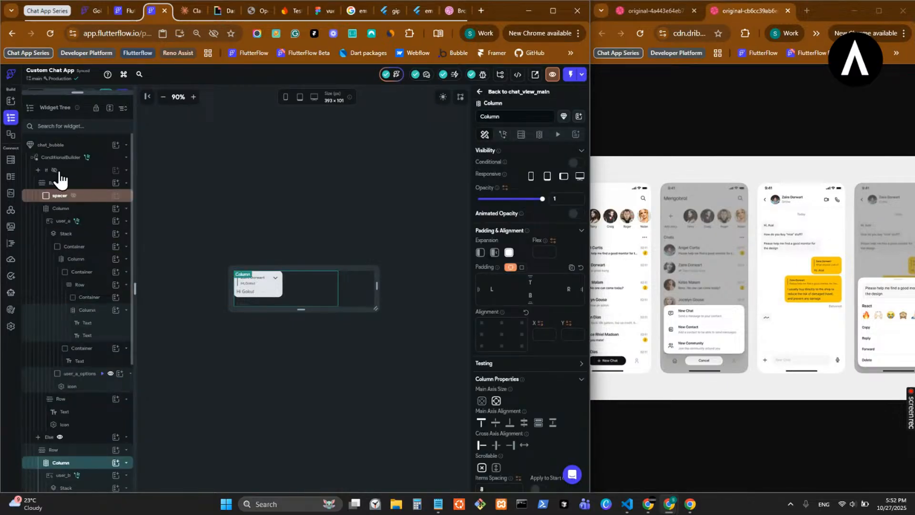
click(56, 173)
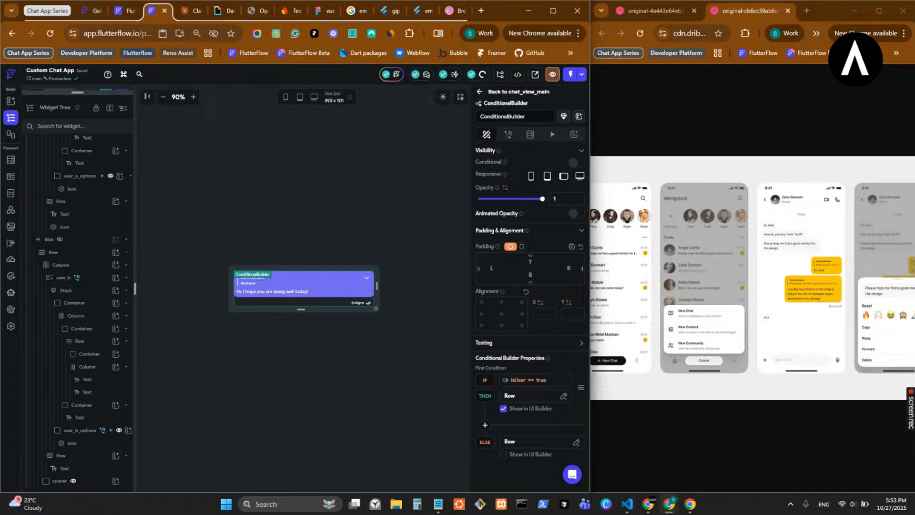
click(502, 99)
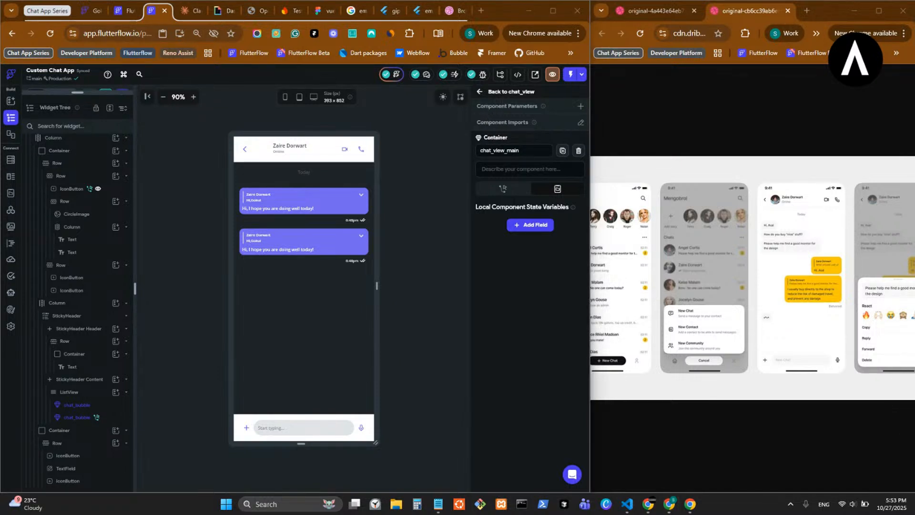
- Open the chat_bubble component and set the main axis size of the Column inside the sent bubble to minimum
double_click(317, 204)
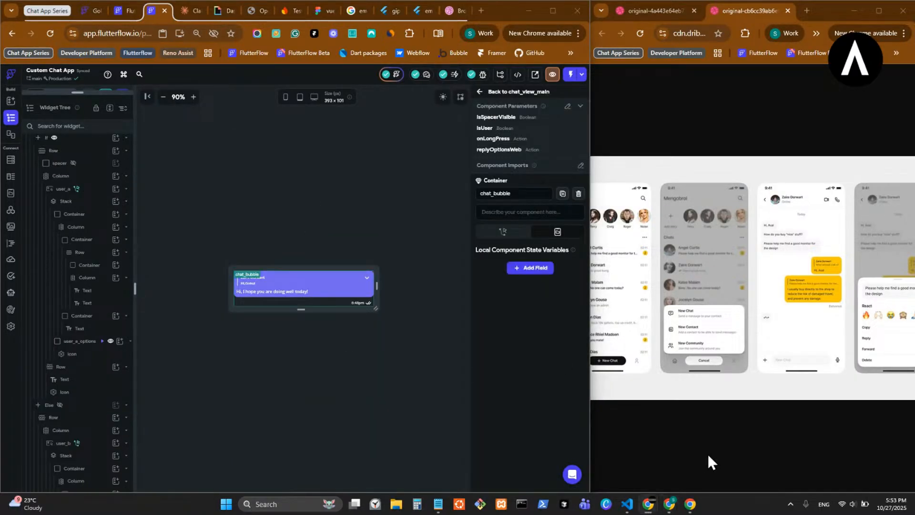
click(255, 297)
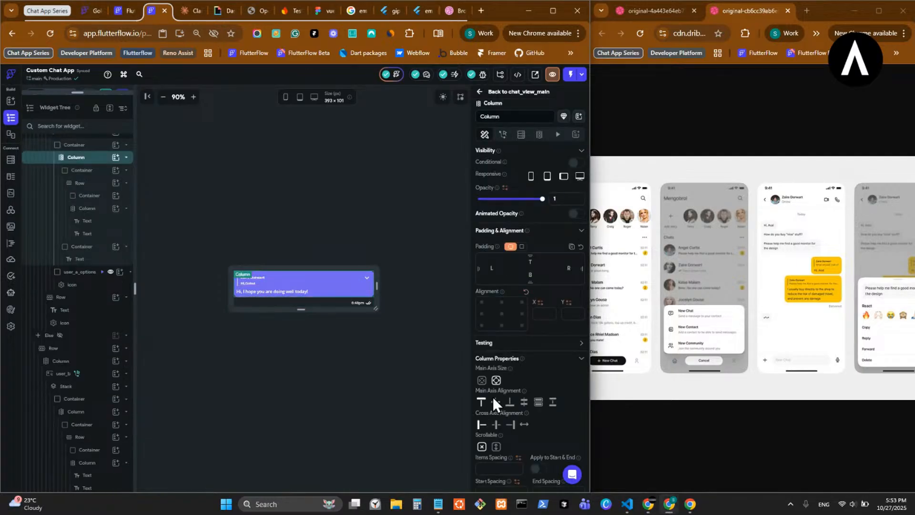
click(482, 380)
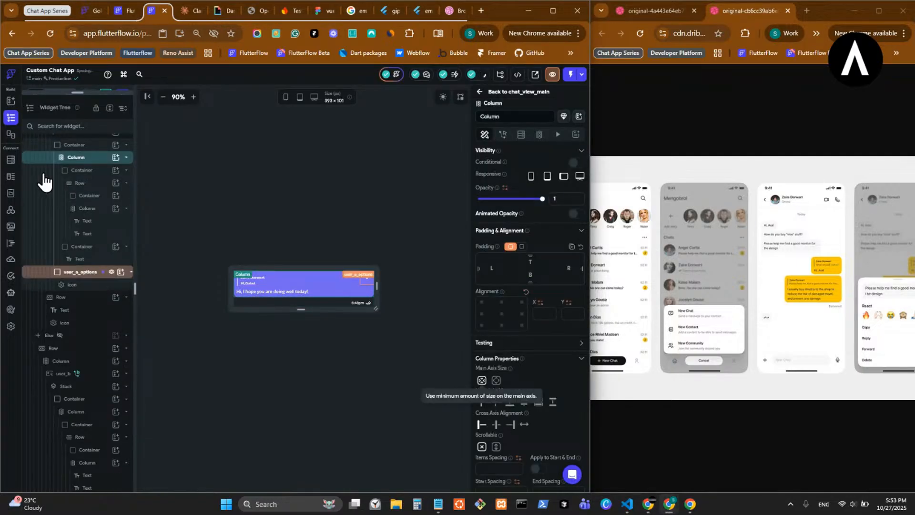
- Remove the expansion from the Column around user_a and set its cross axis alignment to End
click(93, 146)
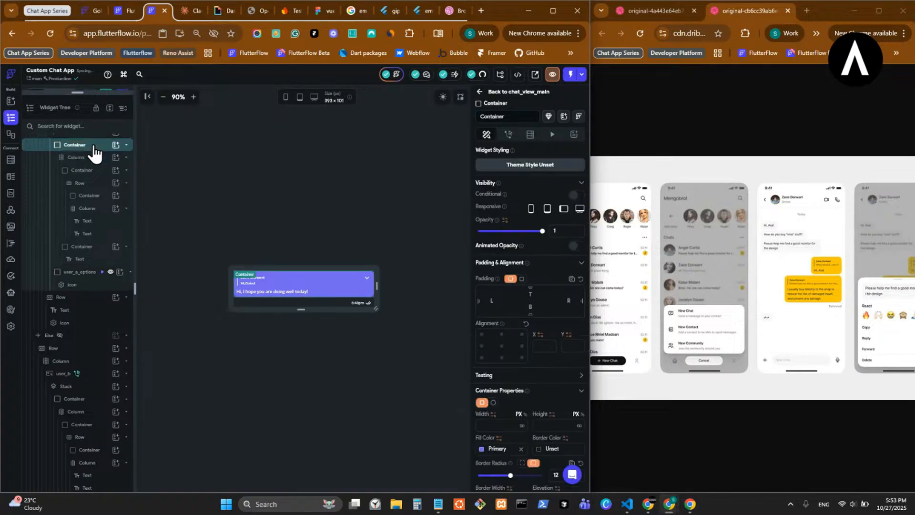
scroll(91, 196, up, 3)
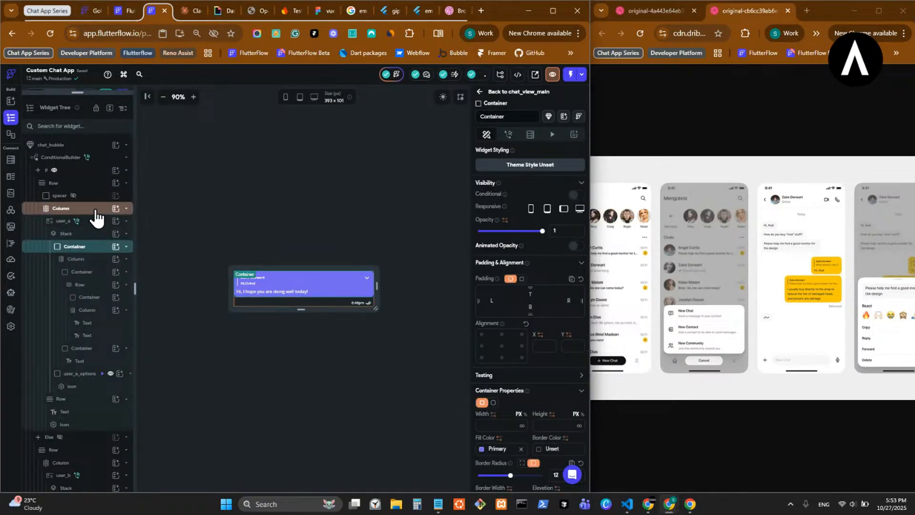
click(97, 224)
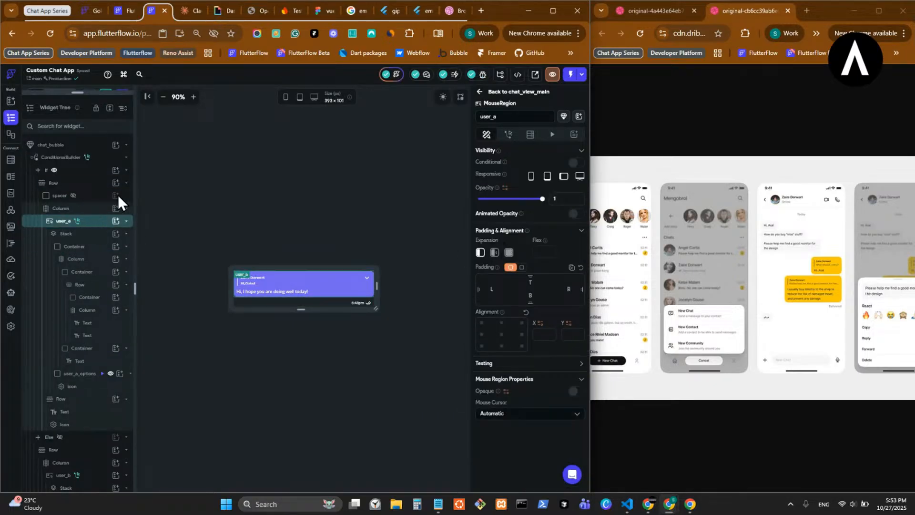
click(97, 209)
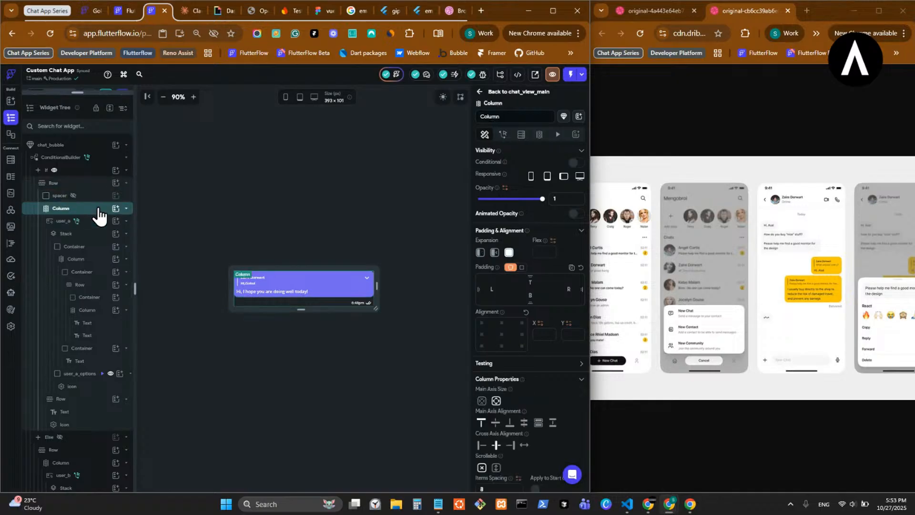
click(476, 253)
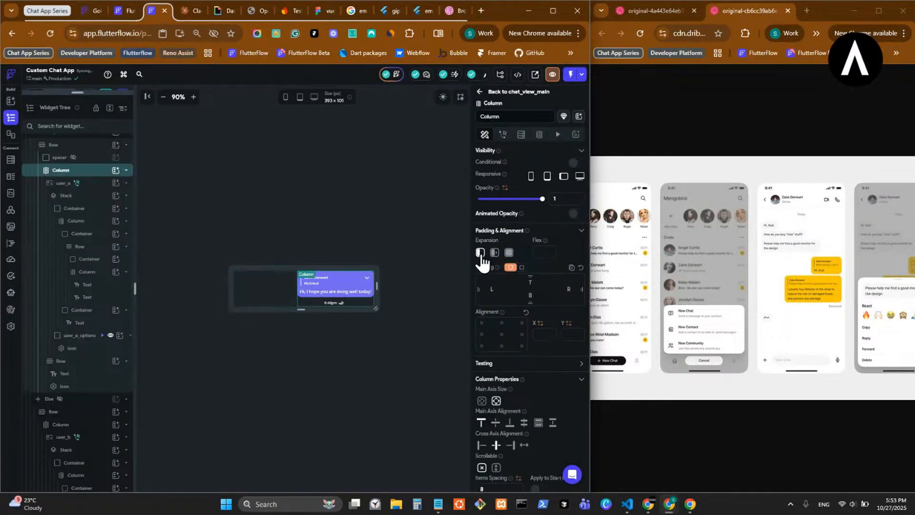
click(82, 157)
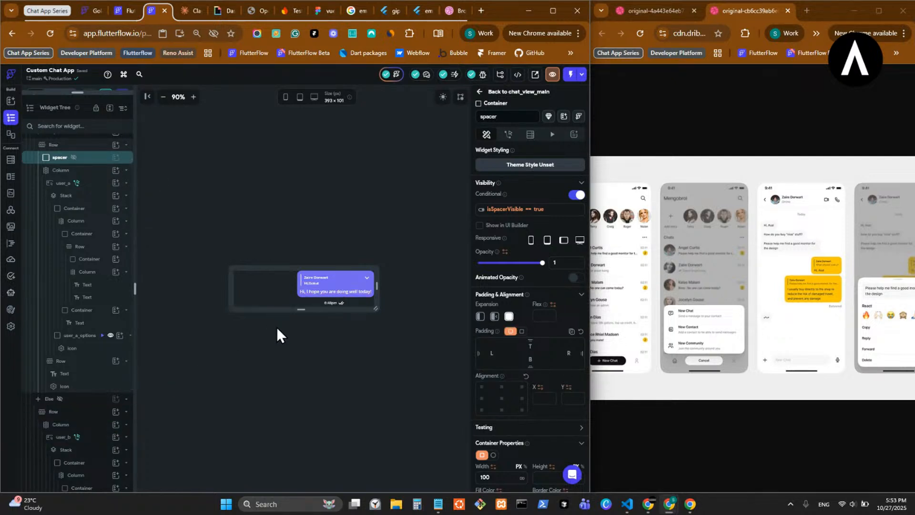
click(358, 304)
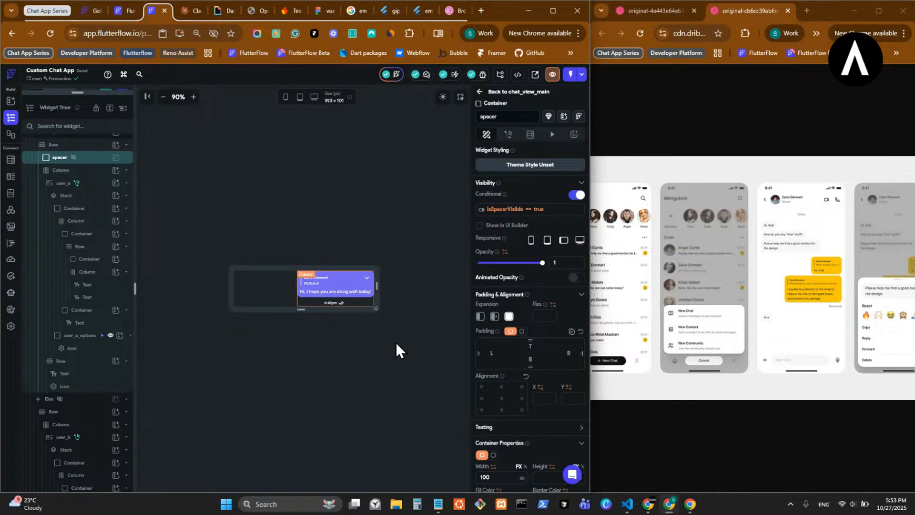
click(513, 448)
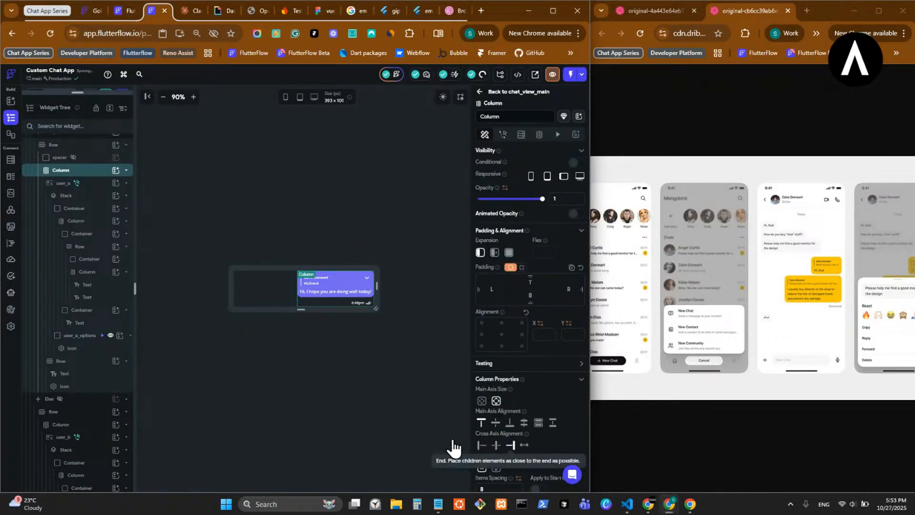
- Show the Else branch of the ConditionalBuilder and set the expansion of its spacer to Expanded
click(61, 399)
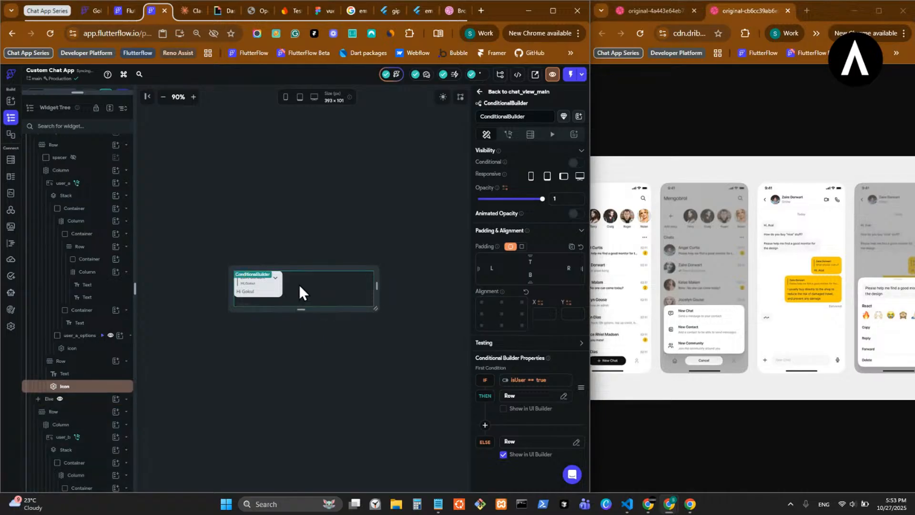
scroll(98, 449, down, 3)
scroll(96, 465, down, 1)
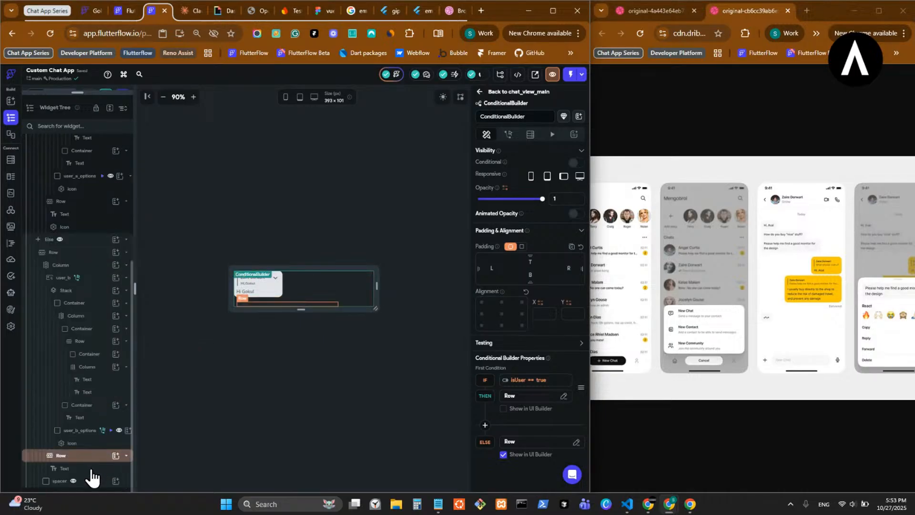
click(95, 483)
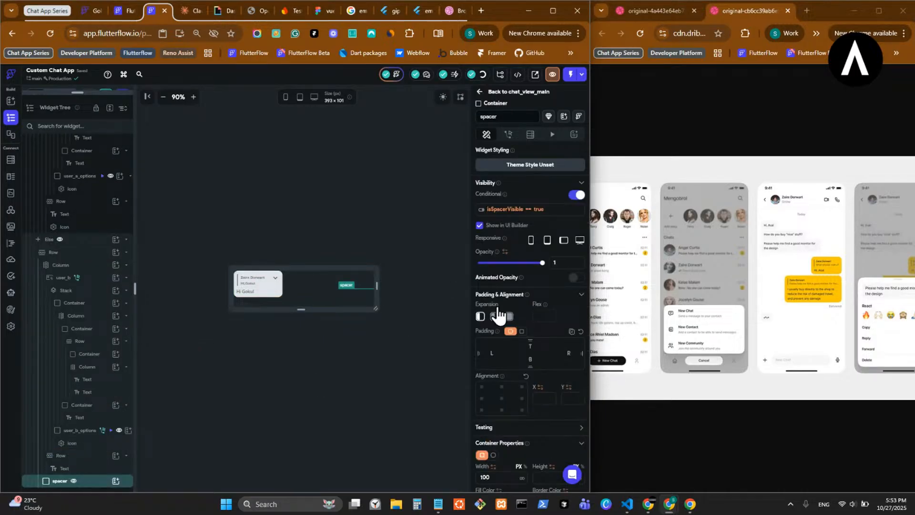
click(510, 317)
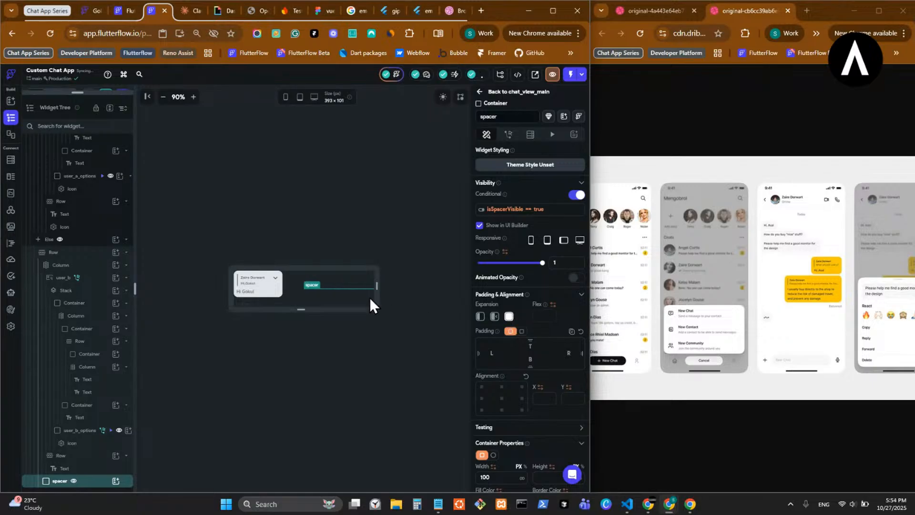
- Remove the expansion from user_b and the Column around it, and return to the chat_view page
click(286, 291)
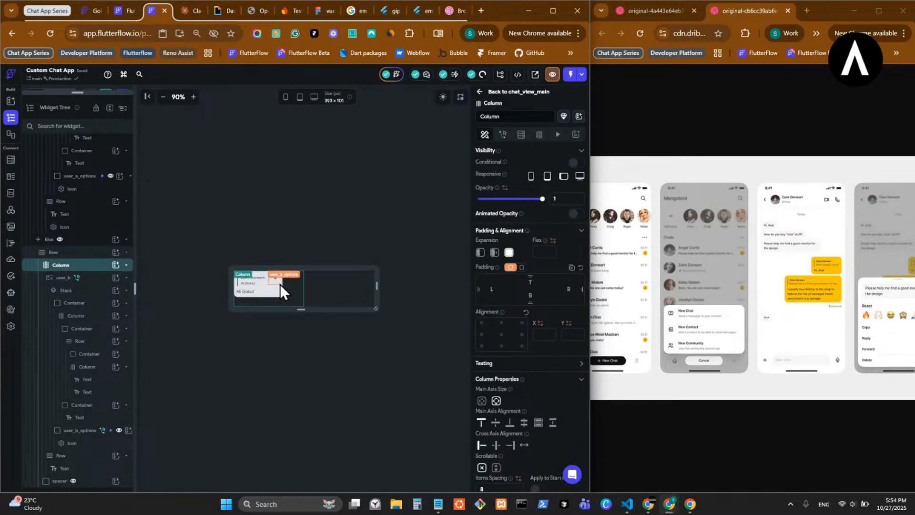
click(480, 253)
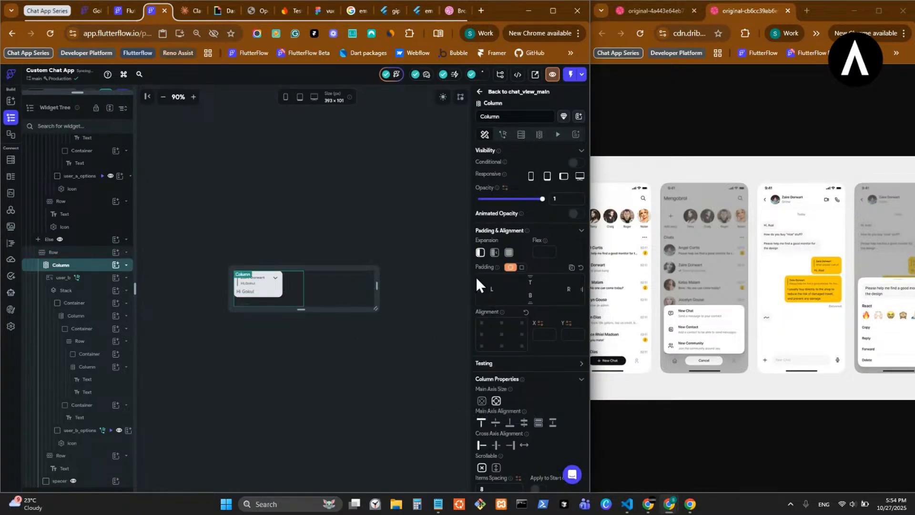
click(255, 294)
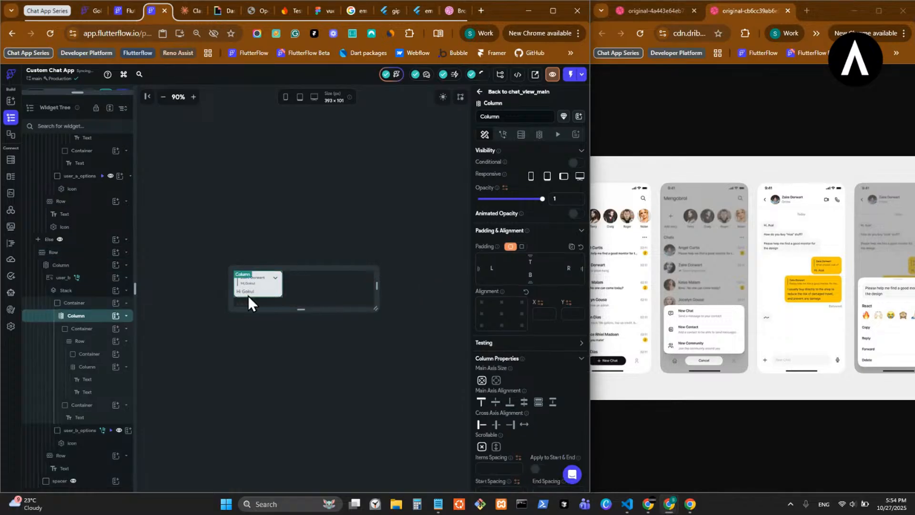
click(100, 285)
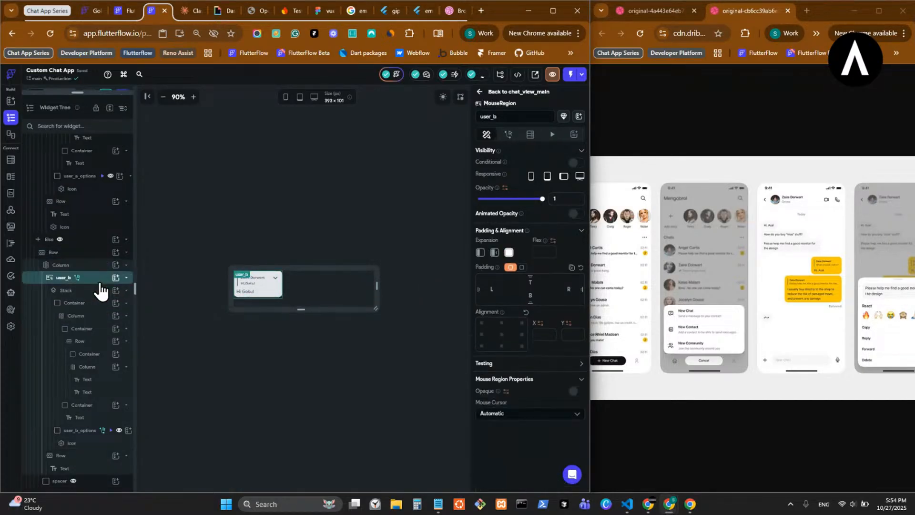
click(480, 253)
click(100, 291)
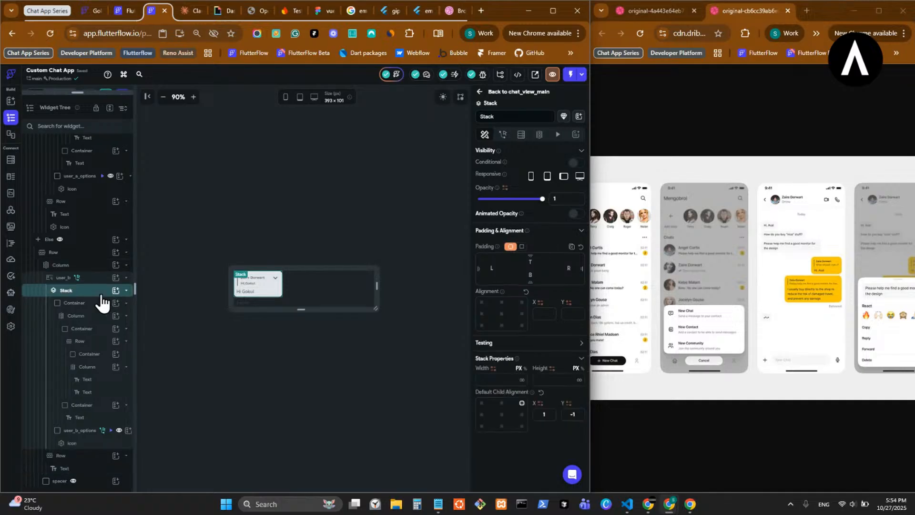
click(496, 92)
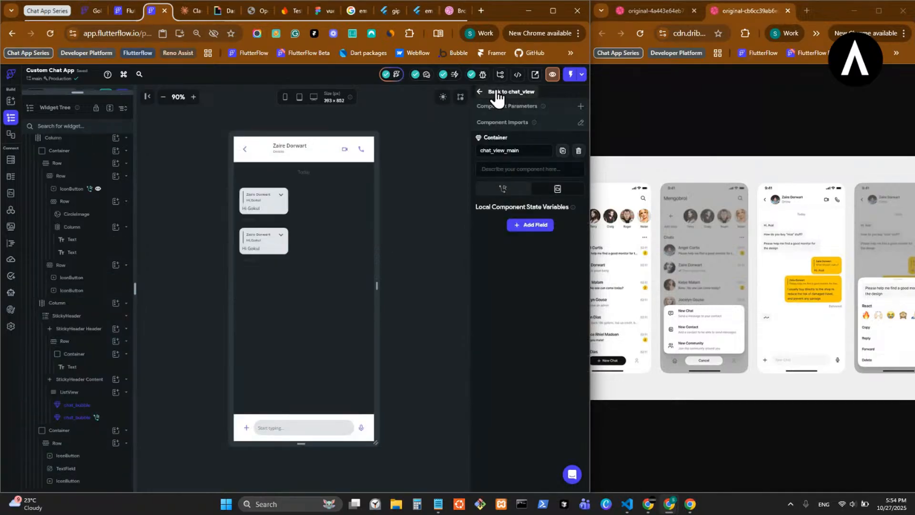
click(496, 93)
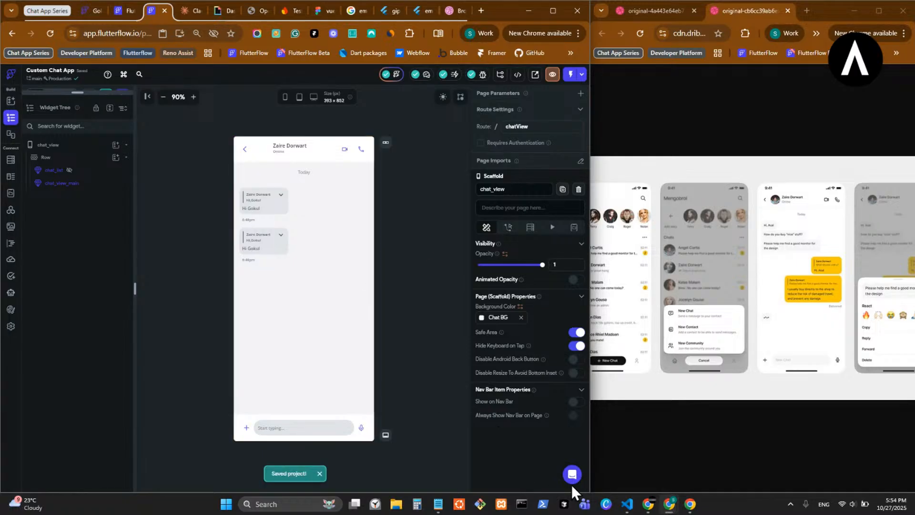
- Switch to VS Code beside the running Custom Chat App and pull the latest version from FlutterFlow, accepting the overwrite of local changes
click(626, 504)
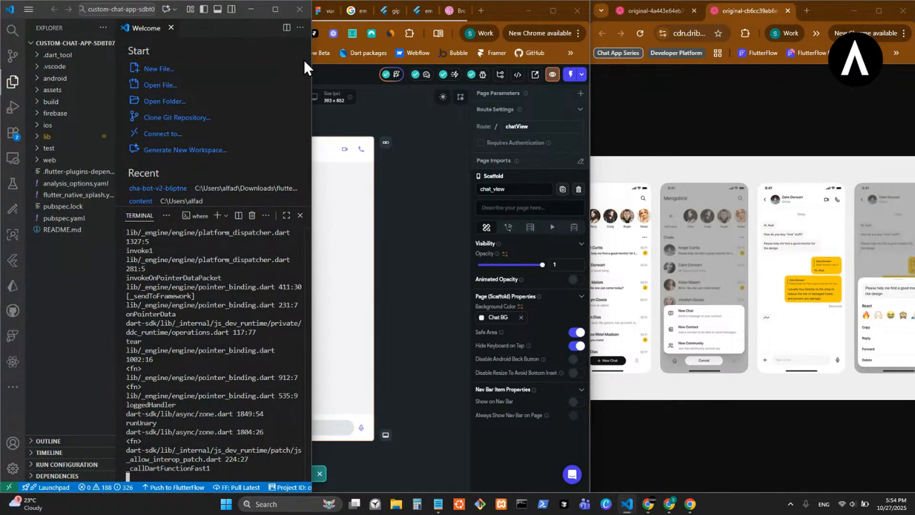
click(689, 504)
drag(310, 332, 327, 333)
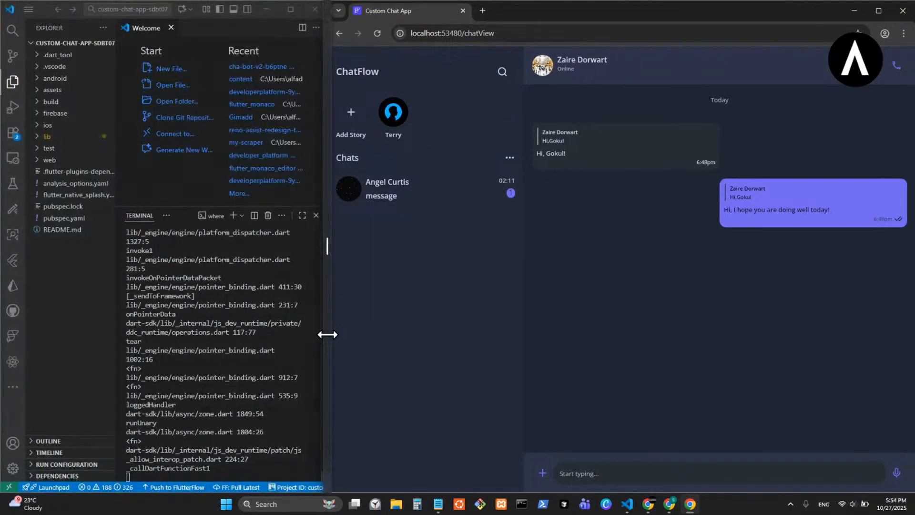
click(241, 490)
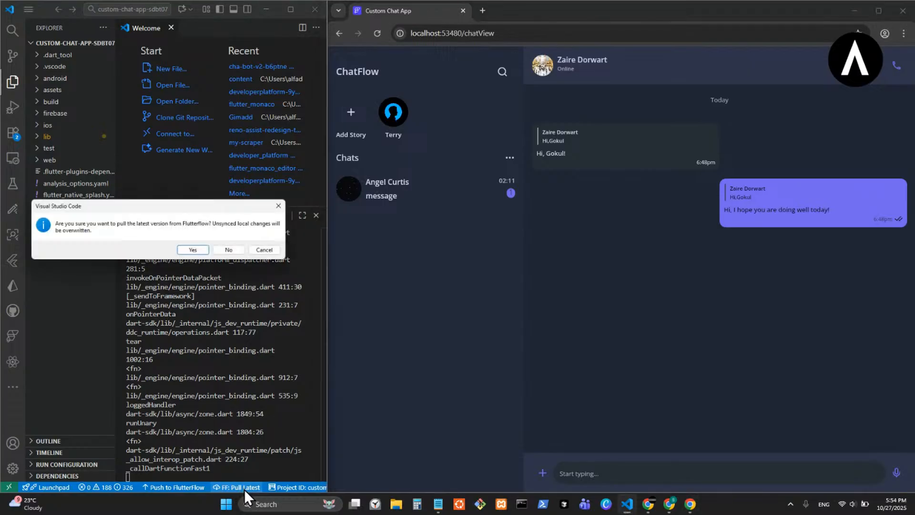
click(195, 247)
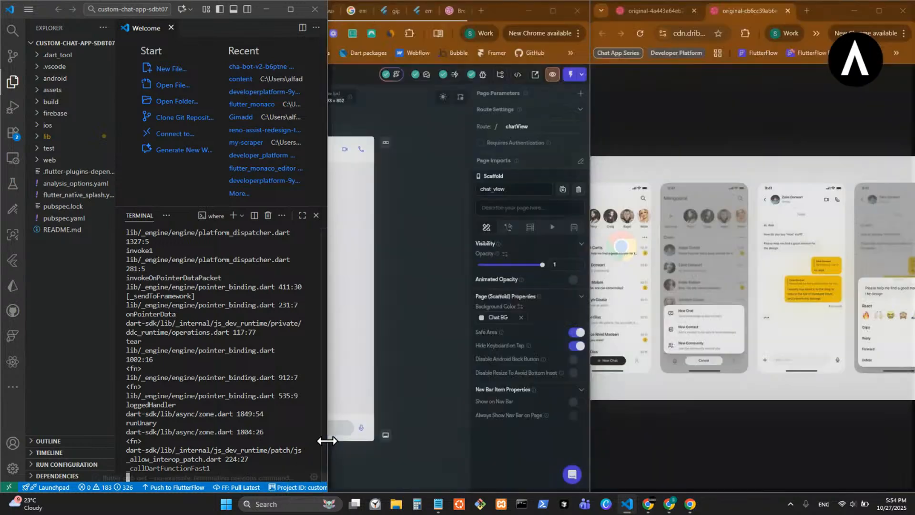
- Dismiss the notifications in VS Code and hot restart the running app from the terminal
drag(327, 441, 592, 444)
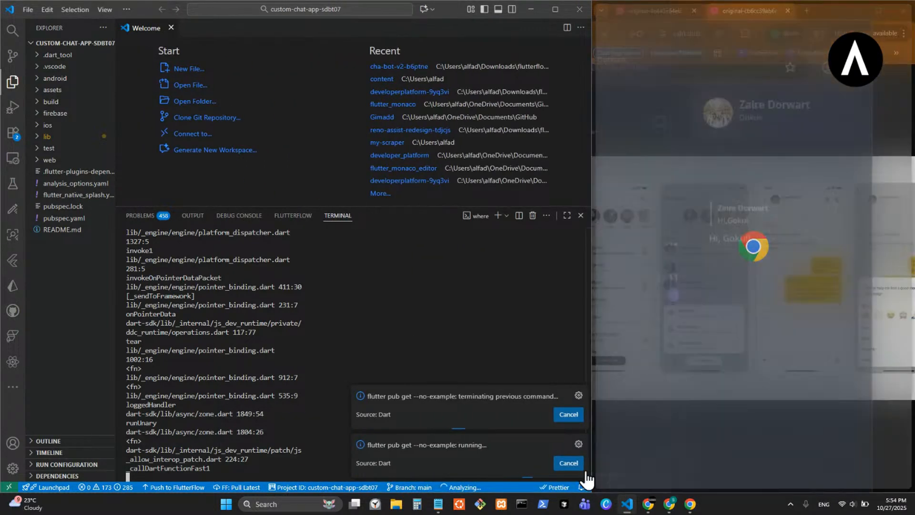
click(582, 488)
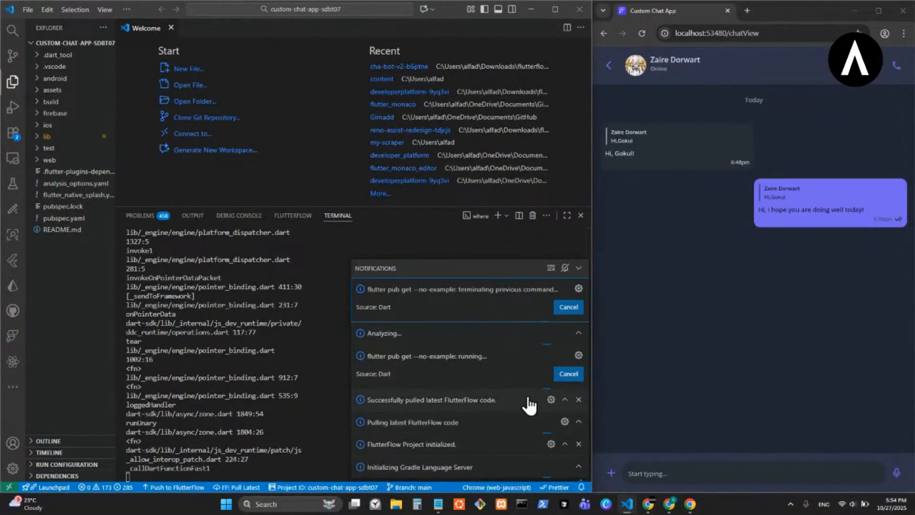
click(578, 399)
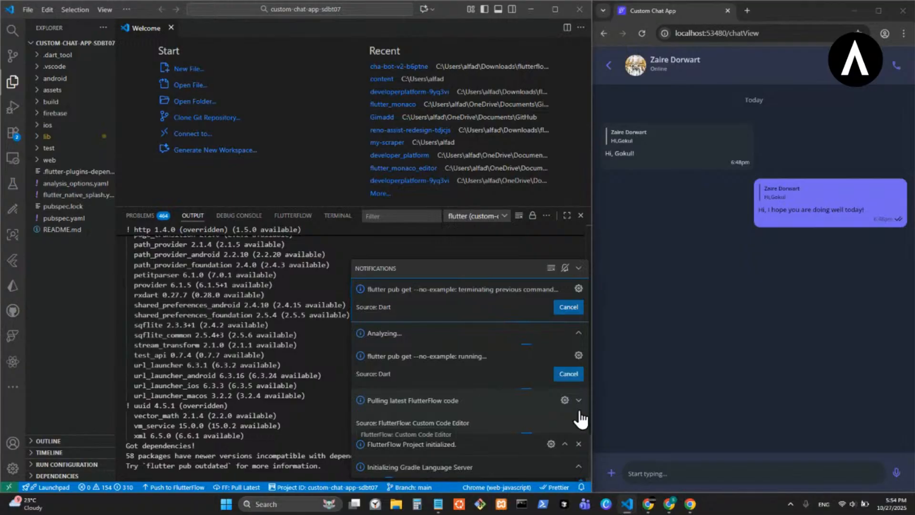
click(579, 444)
click(577, 313)
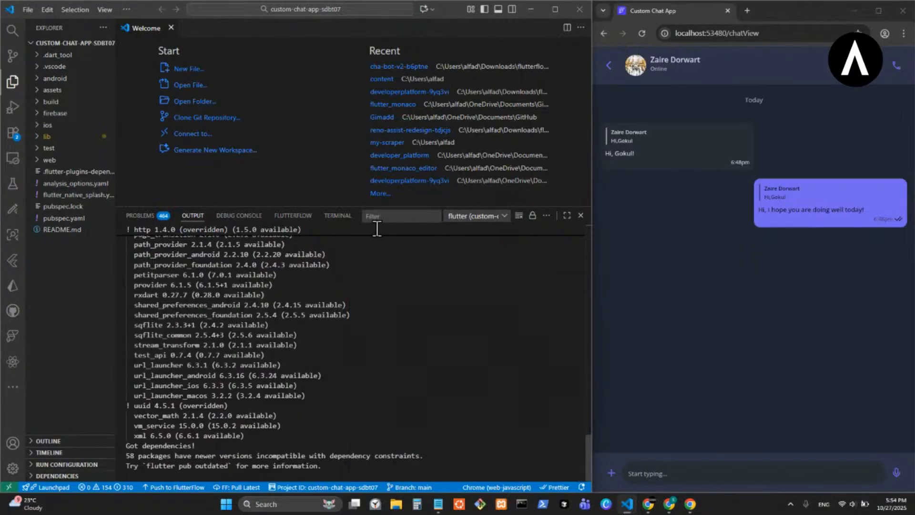
click(338, 216)
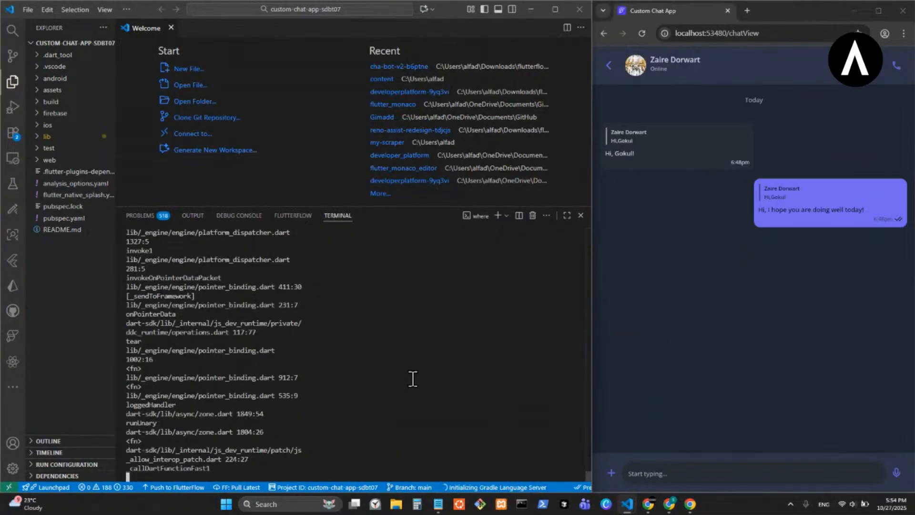
key(shift+r)
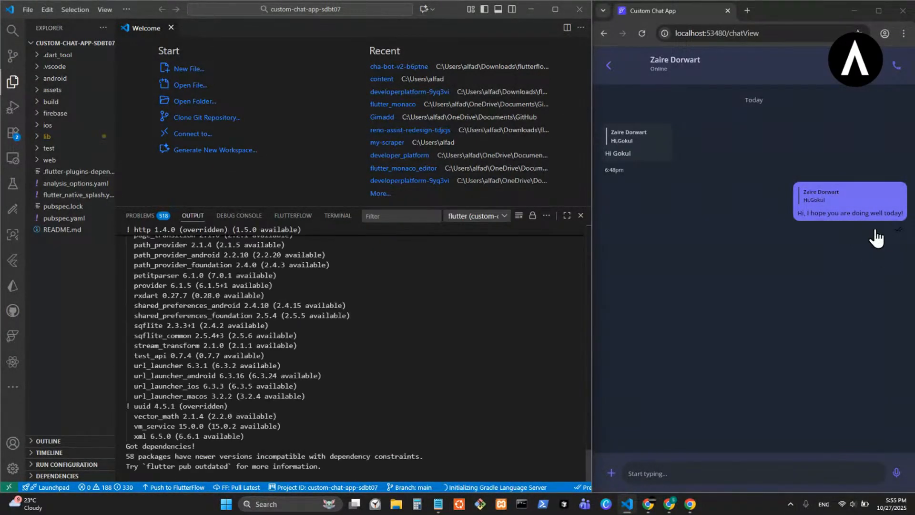
- Widen the running app to its desktop layout and check the received and sent bubbles with the time rows below them
click(336, 217)
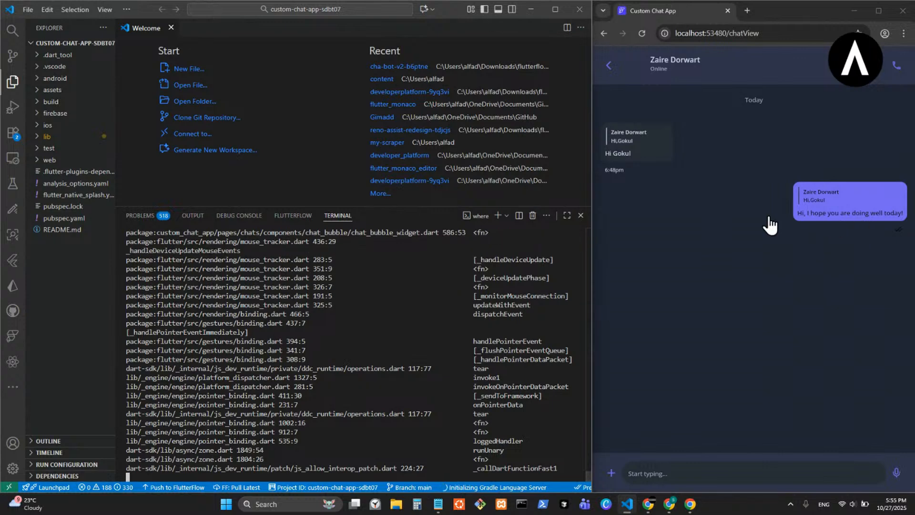
drag(591, 228, 330, 217)
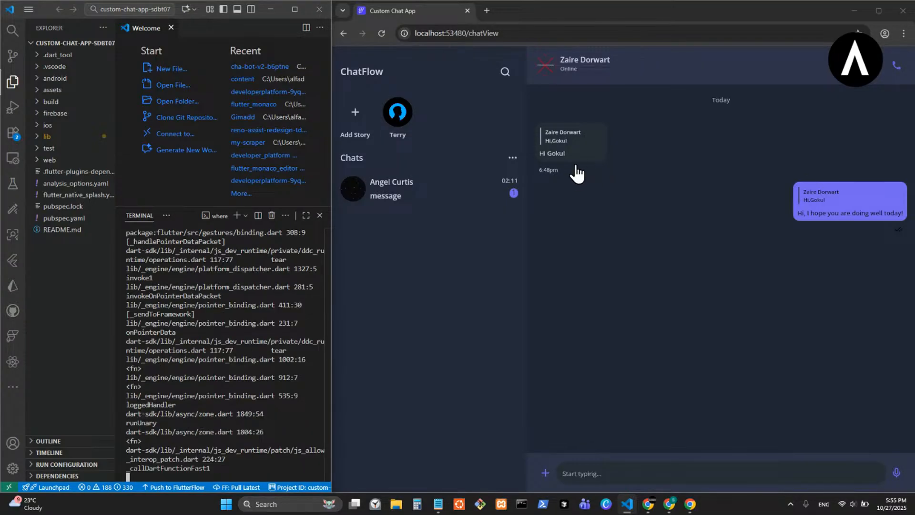
mouse_move(595, 158)
mouse_move(817, 202)
click(690, 504)
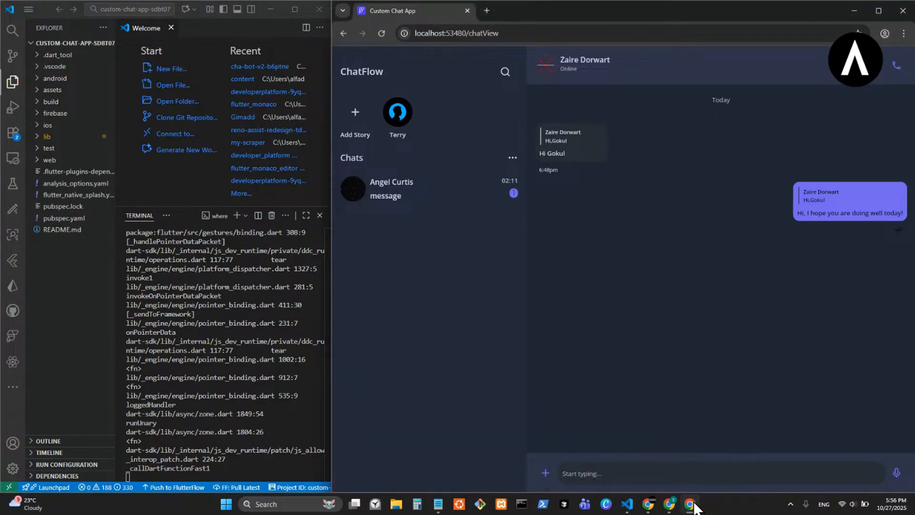
- Switch back to FlutterFlow and open the chat_bubble component through chat_view_main for editing
click(629, 481)
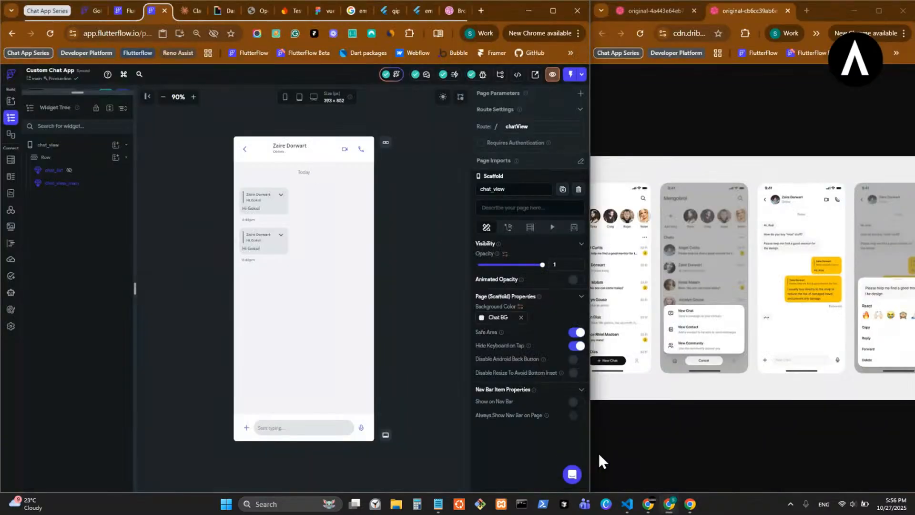
click(258, 241)
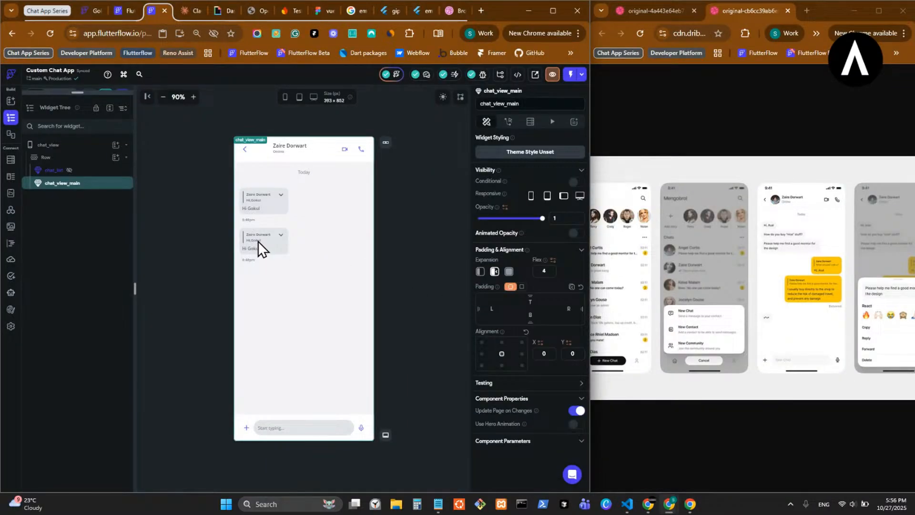
double_click(258, 241)
click(282, 258)
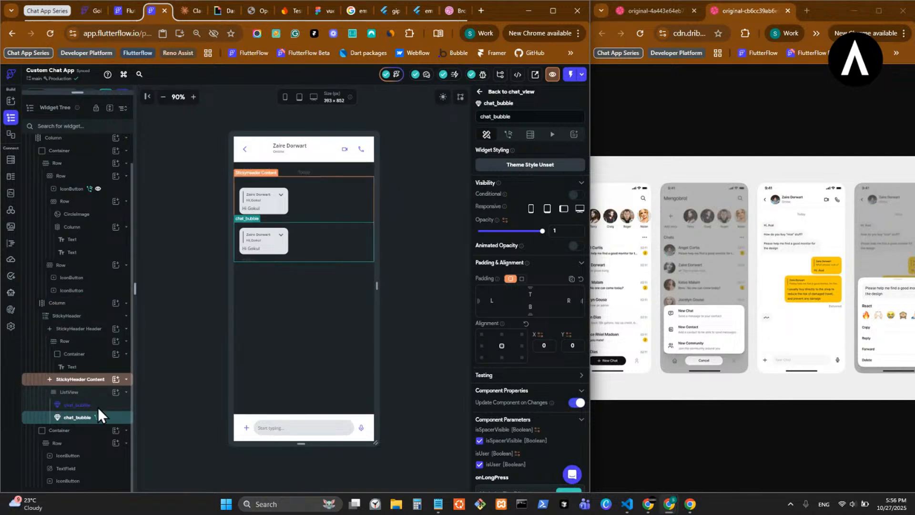
scroll(66, 292, up, 1)
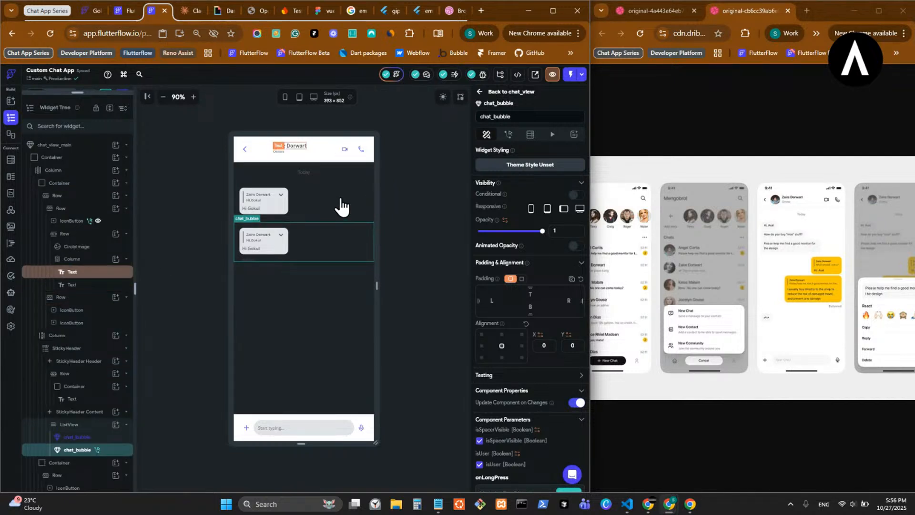
click(306, 208)
double_click(305, 204)
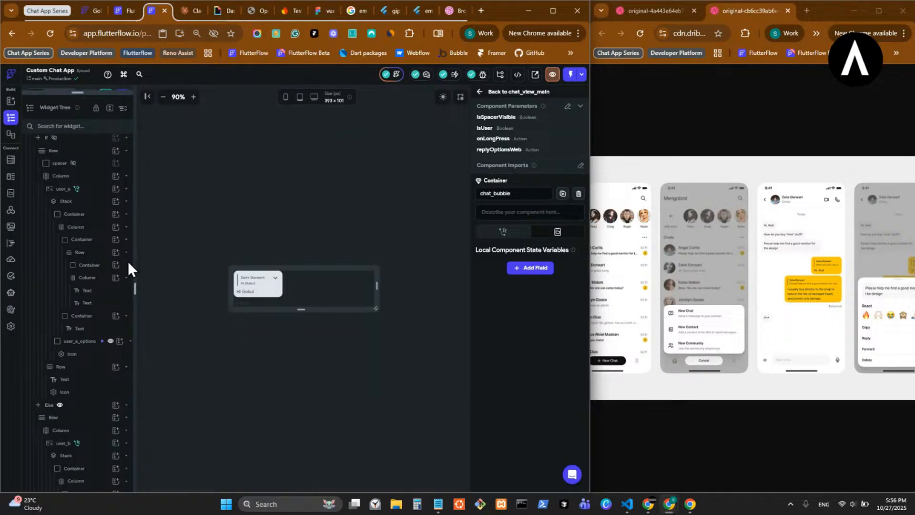
- Show the spacer and the If branch of chat_bubble in the UI builder so the sent bubble is displayed
scroll(72, 172, down, 3)
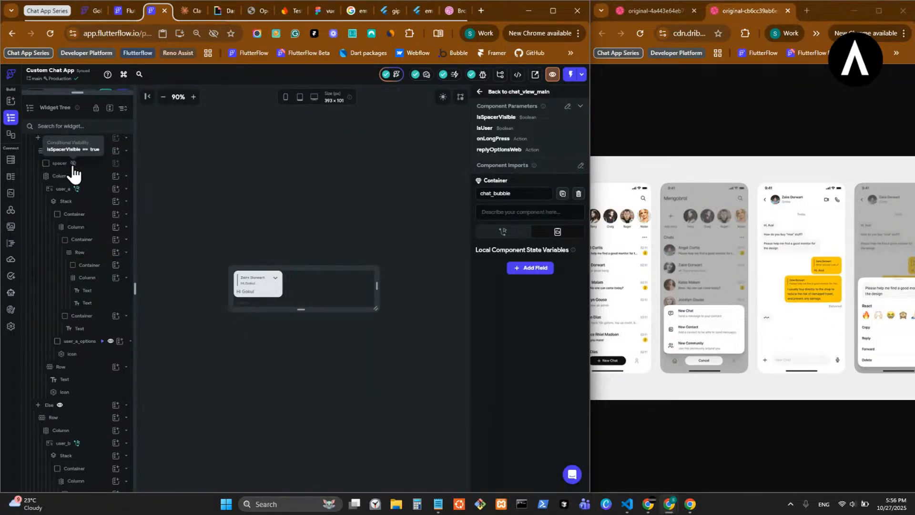
click(75, 163)
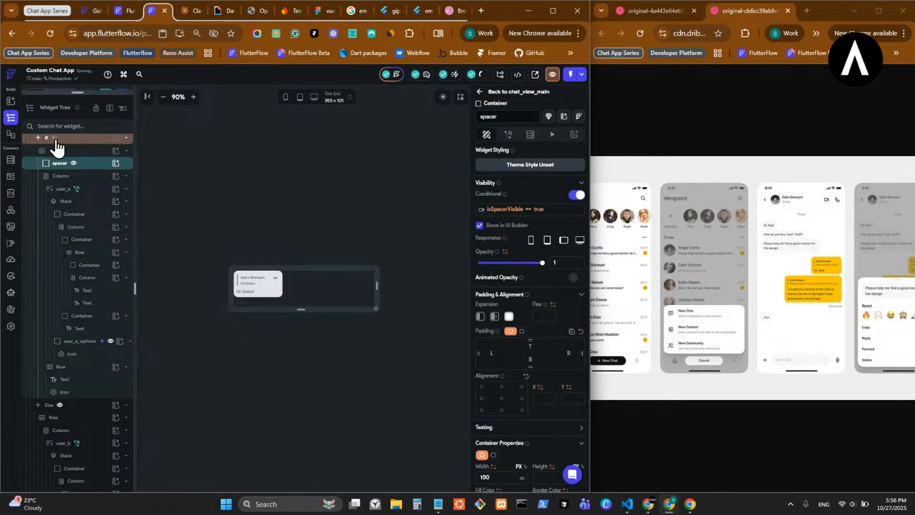
click(56, 140)
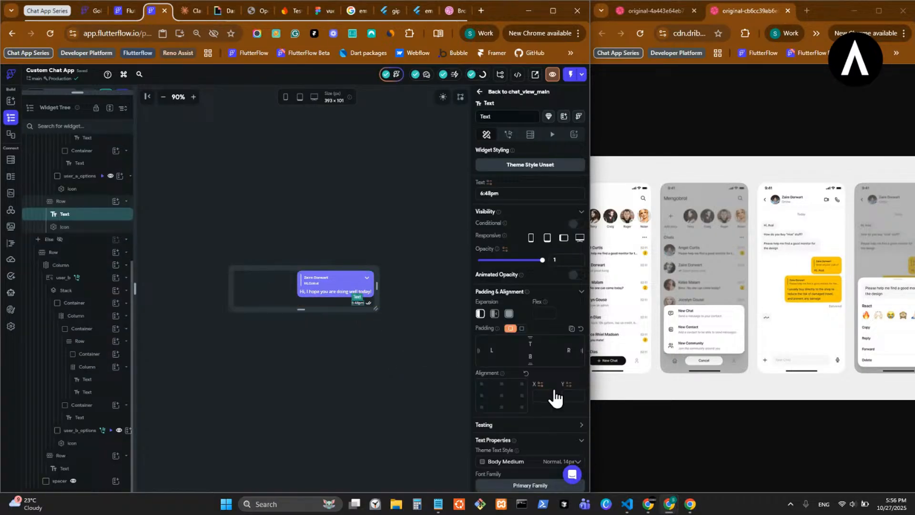
- Try the Alternate theme color on the time text below the sent bubble
scroll(547, 384, down, 5)
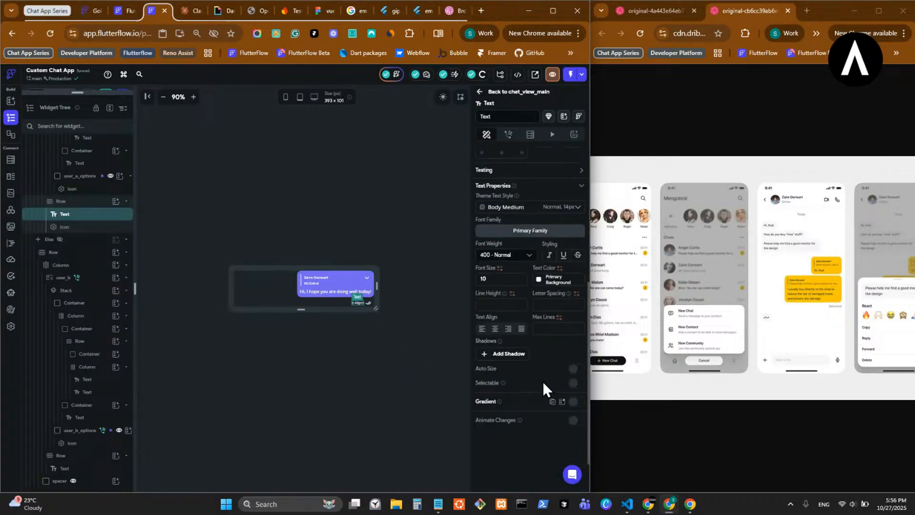
click(538, 280)
click(432, 419)
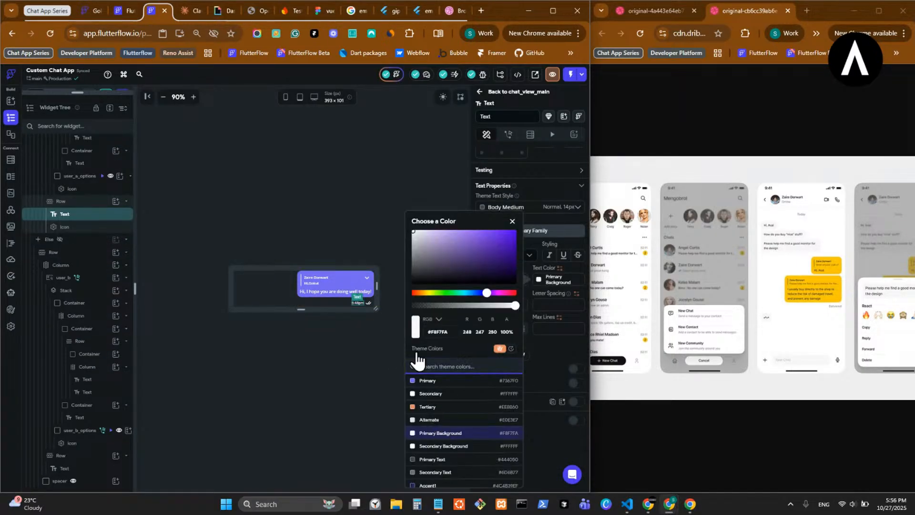
click(392, 190)
- Switch the canvas to dark mode and set the sent bubble's time text color to Primary Text
click(444, 98)
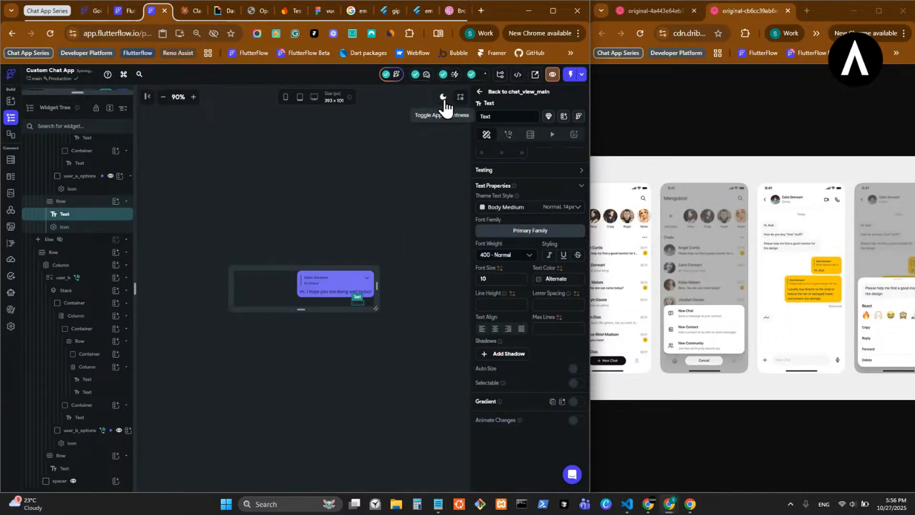
click(538, 280)
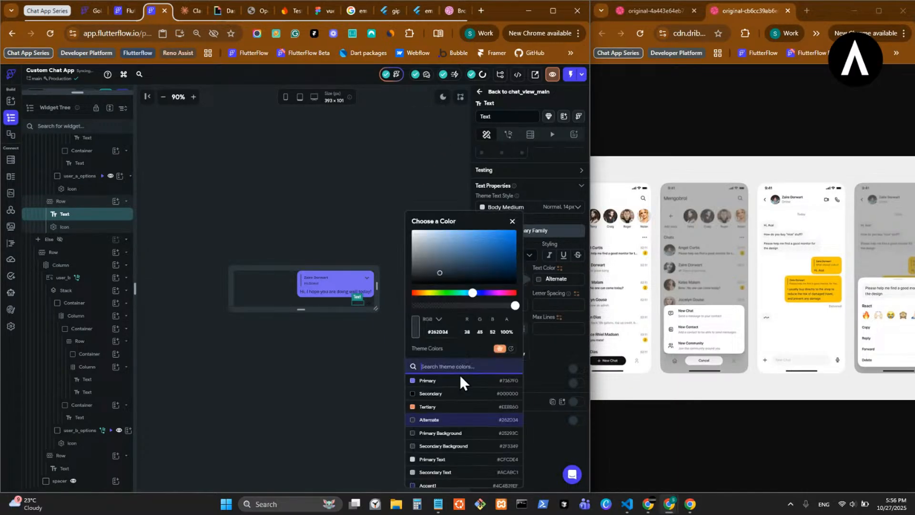
click(437, 460)
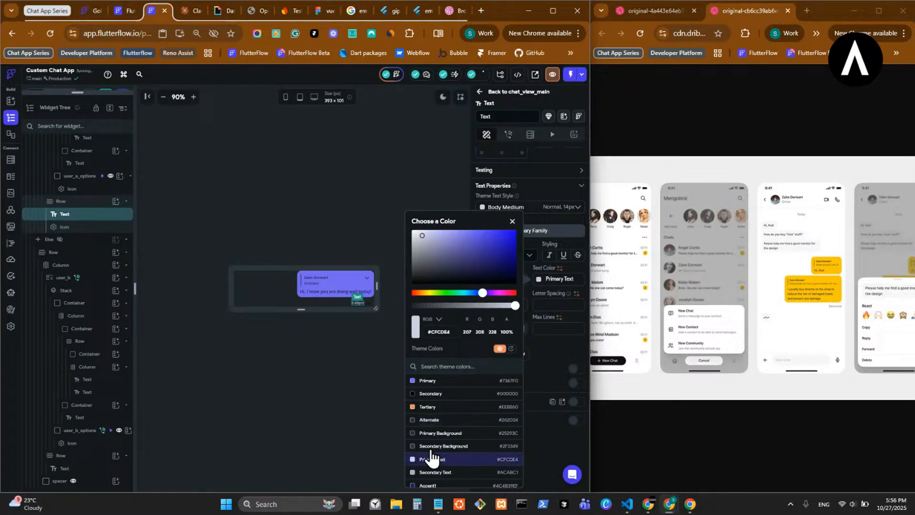
click(379, 362)
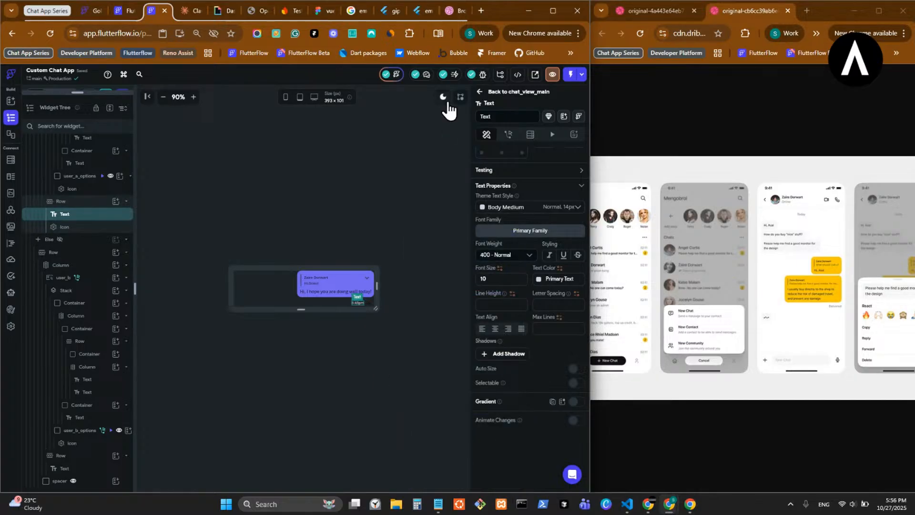
- Set the color of the Check Check icon beside the sent bubble's time to Primary Text
click(688, 507)
click(689, 506)
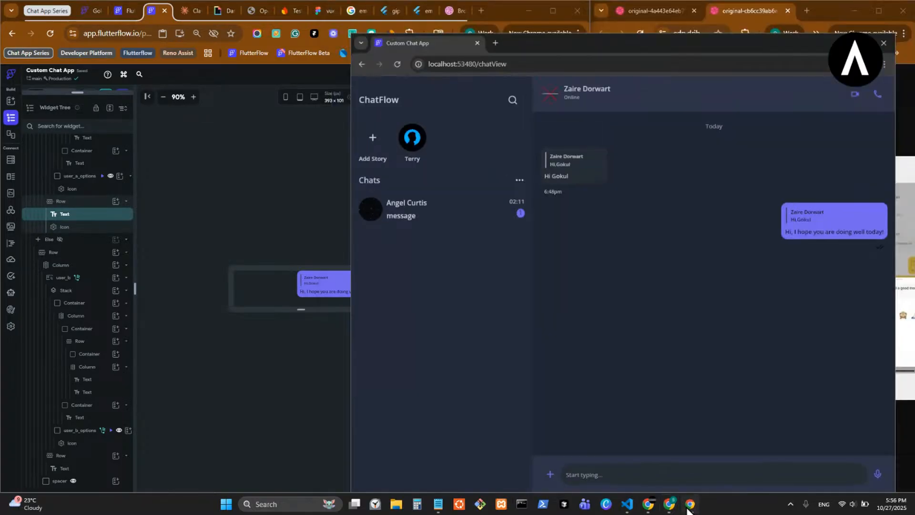
click(367, 302)
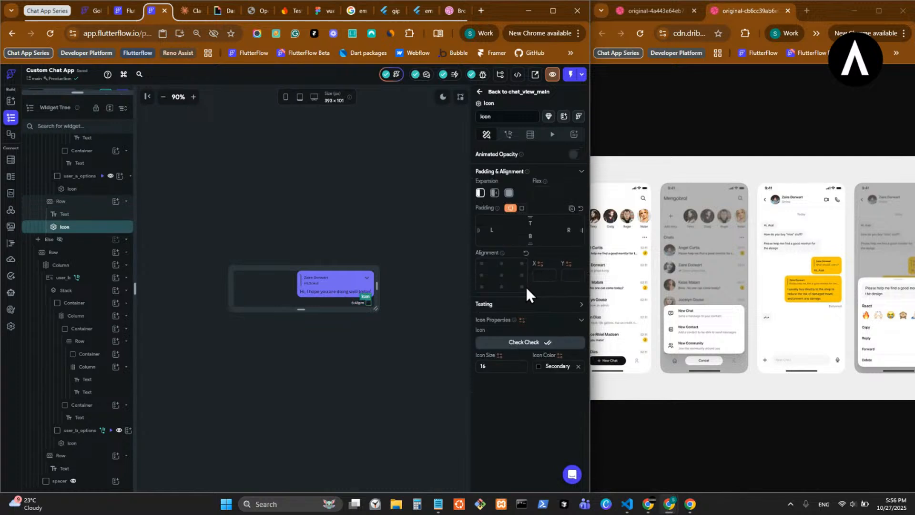
click(548, 366)
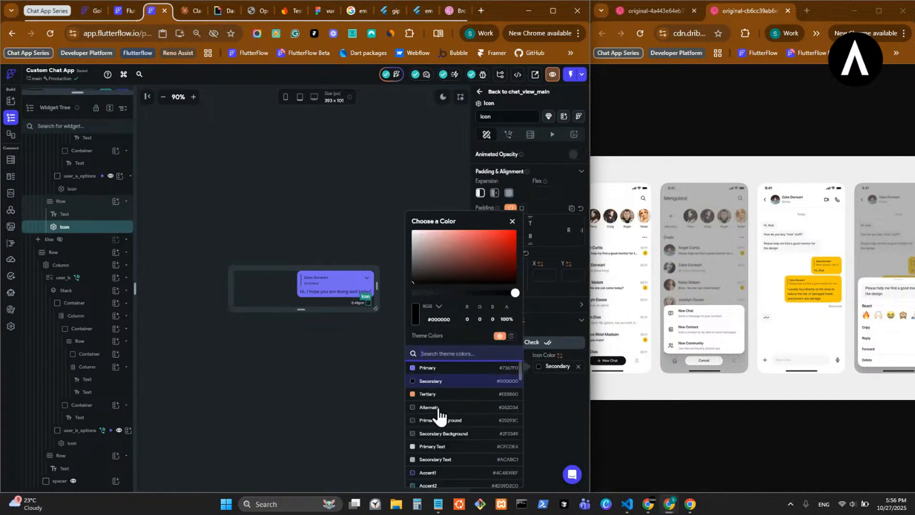
click(434, 459)
- Compare the sent bubble's time text and check icon in the canvas's light and dark modes
click(444, 99)
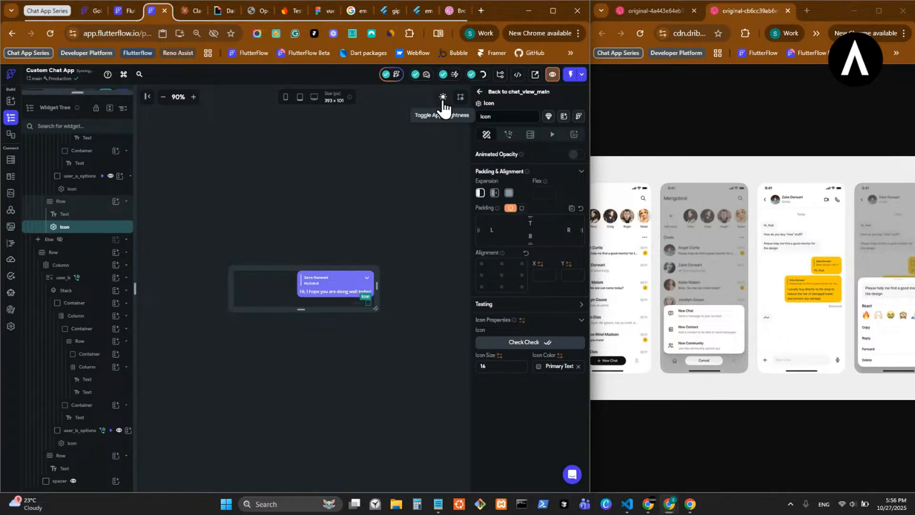
click(443, 98)
click(443, 99)
click(443, 99)
click(443, 99)
click(443, 99)
- Return to the chat_view_main component and save the project
click(491, 93)
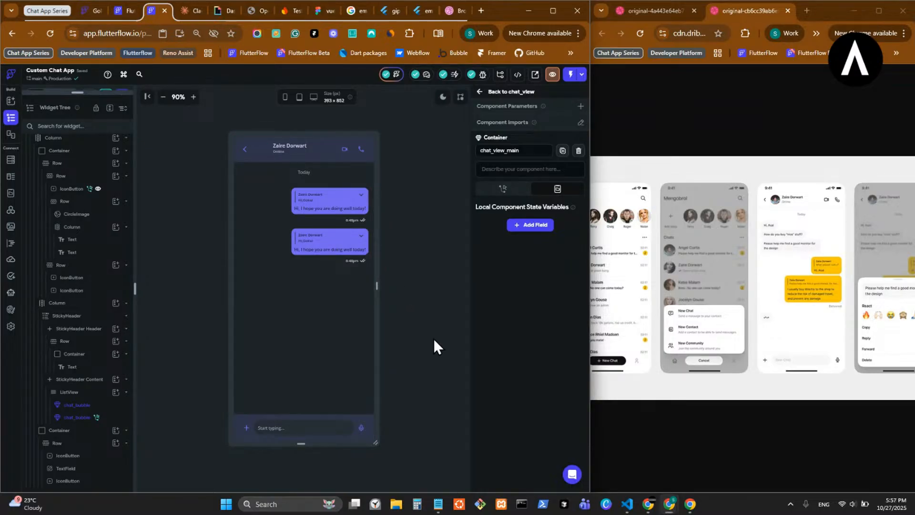
key(ctrl+s)
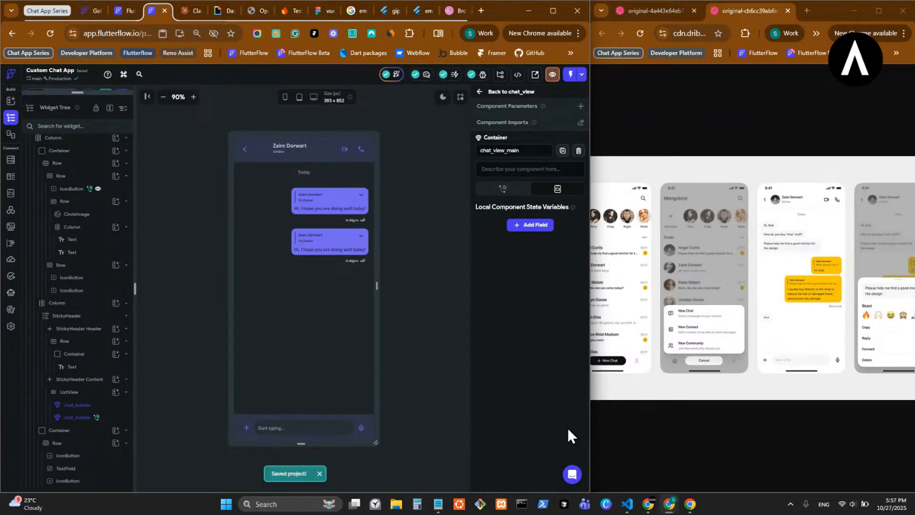
- Switch to VS Code and pull the latest version from FlutterFlow, accepting the overwrite, with the editor widened beside the running app
click(624, 506)
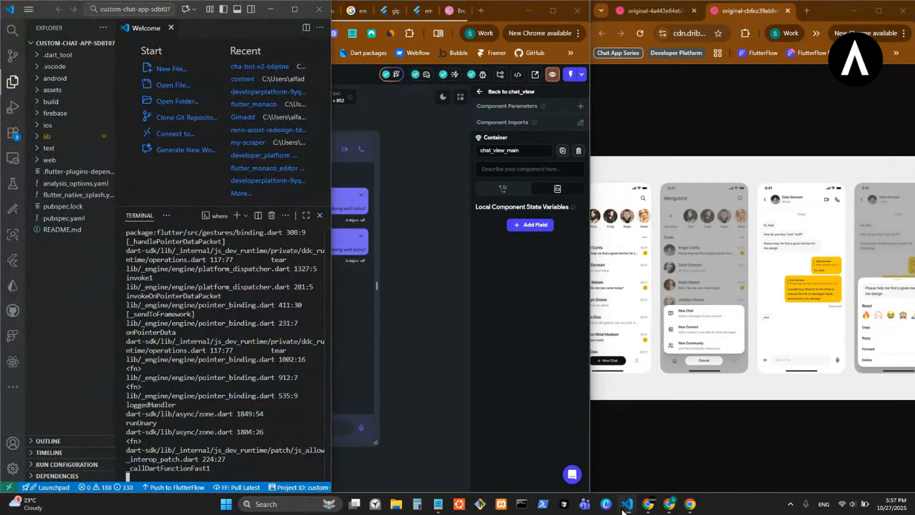
click(239, 487)
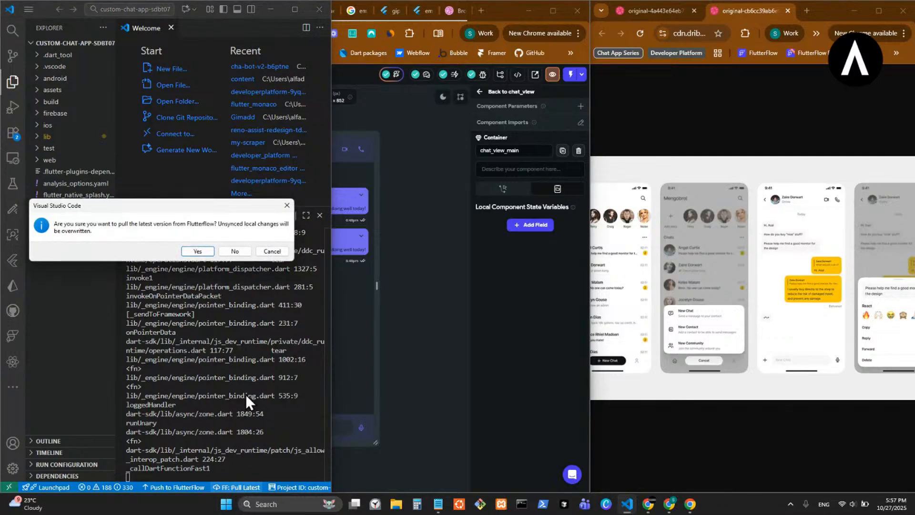
click(196, 251)
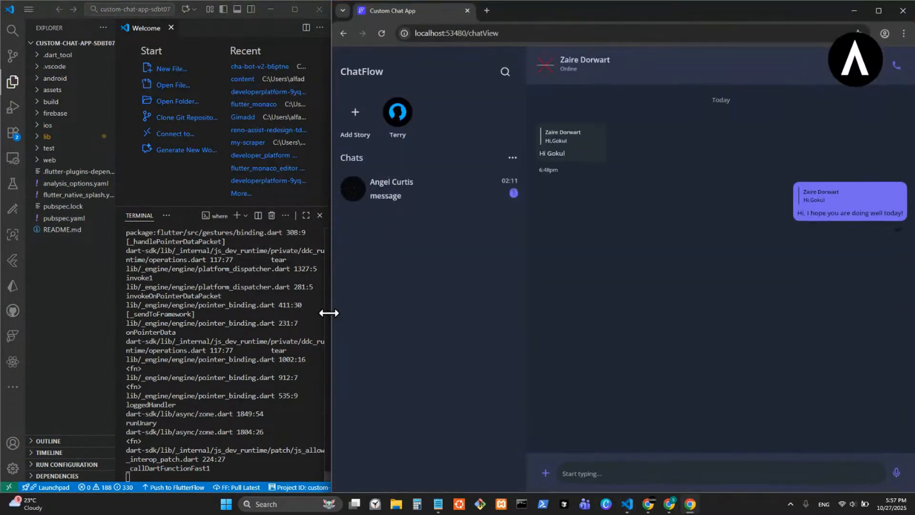
drag(329, 313, 381, 315)
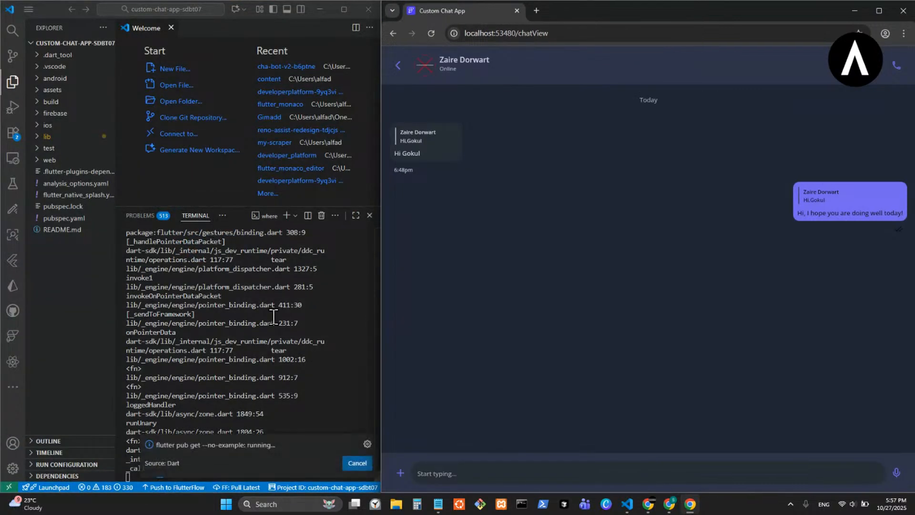
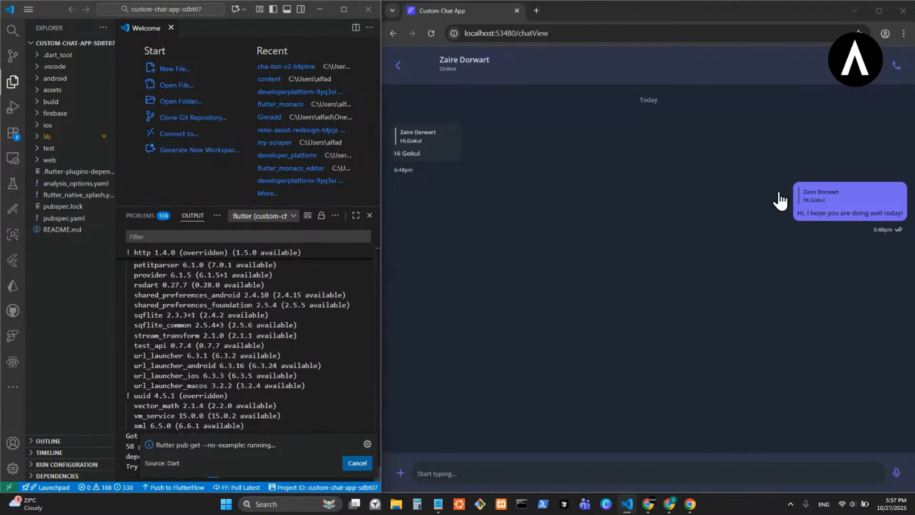
- Test opening and dismissing the message options sheet from the chat bubbles in the running app's mobile layout
click(851, 211)
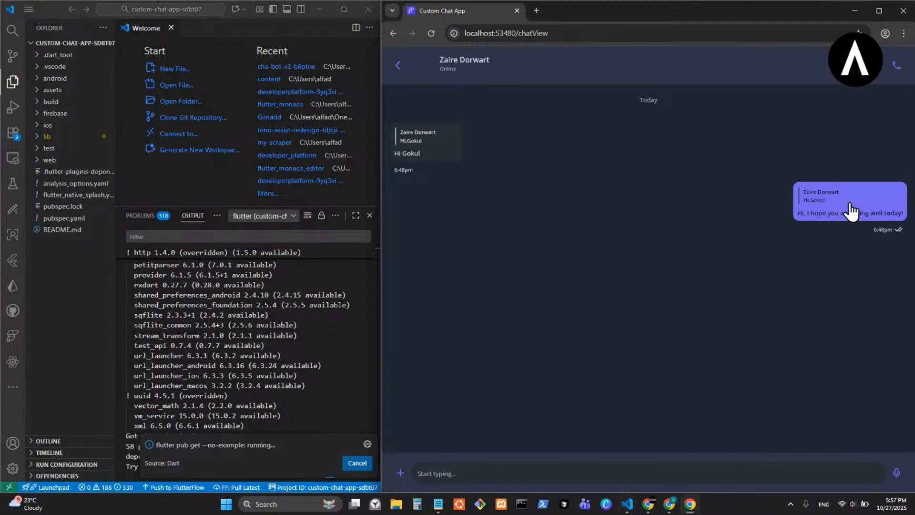
right_click(851, 211)
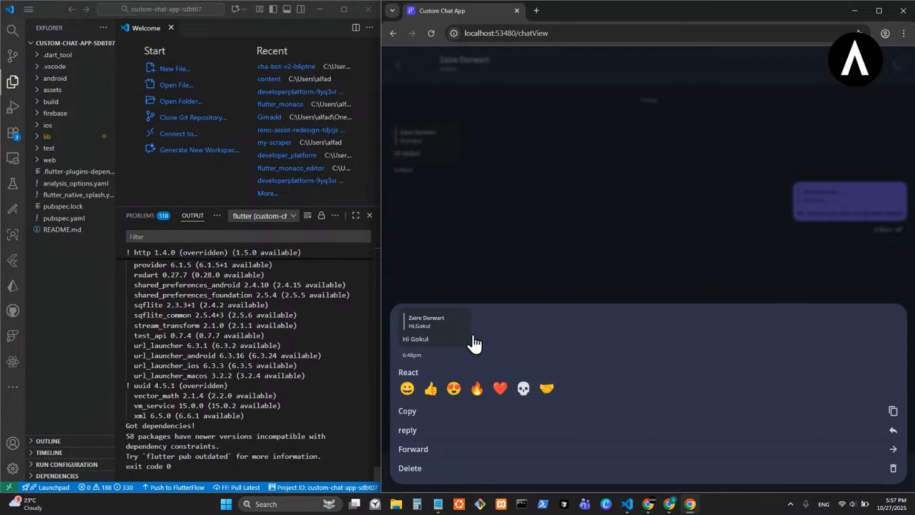
click(643, 79)
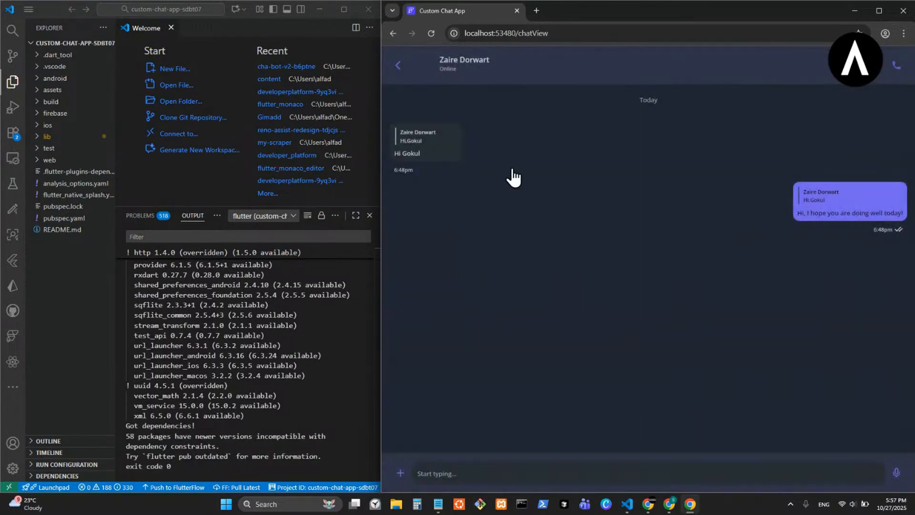
right_click(870, 195)
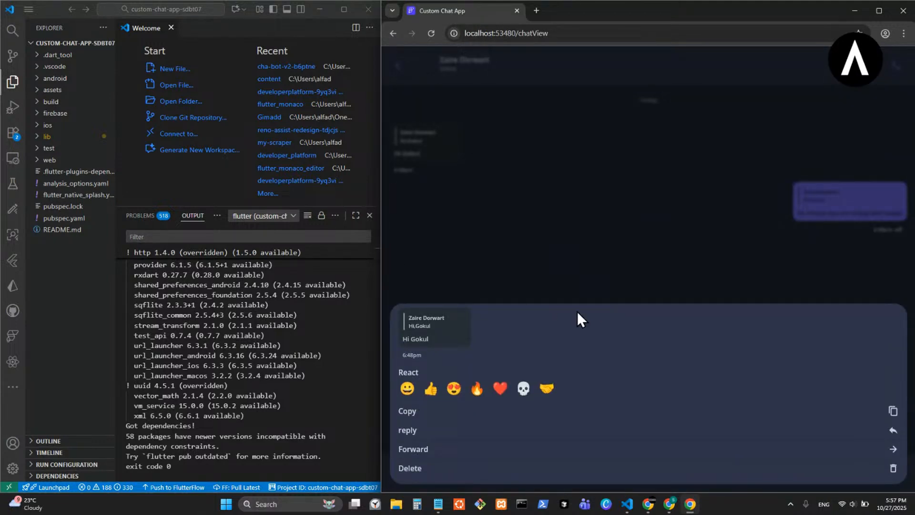
drag(577, 312, 659, 433)
- Check the message options popup with the app window widened to desktop layout, and again as a sheet with the window narrowed
drag(380, 271, 155, 237)
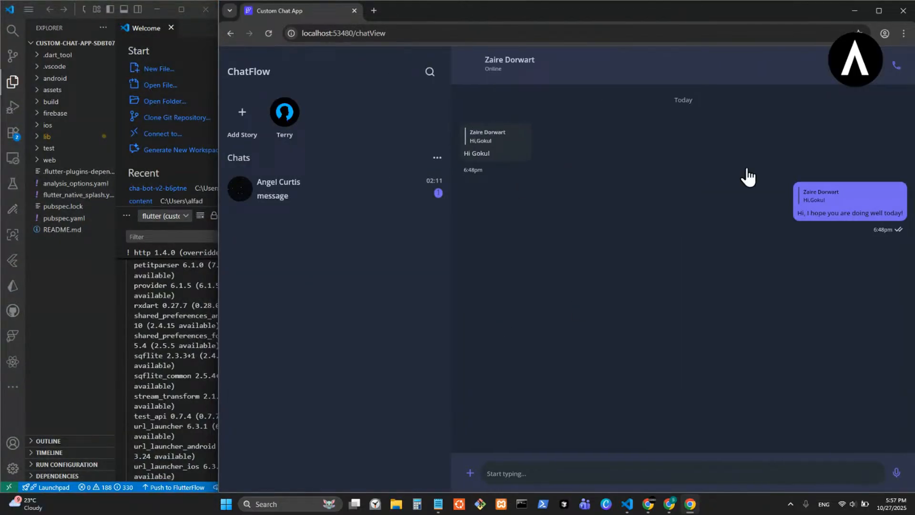
mouse_move(886, 196)
click(524, 133)
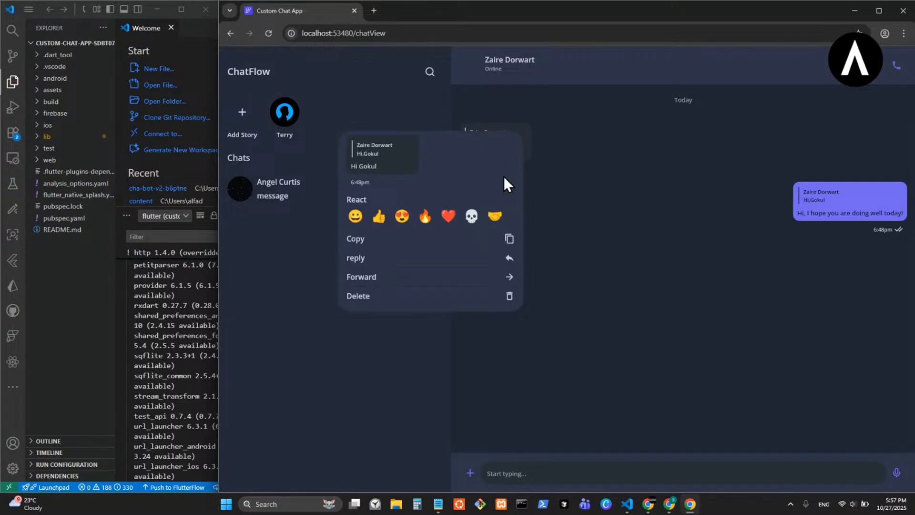
click(609, 186)
mouse_move(507, 152)
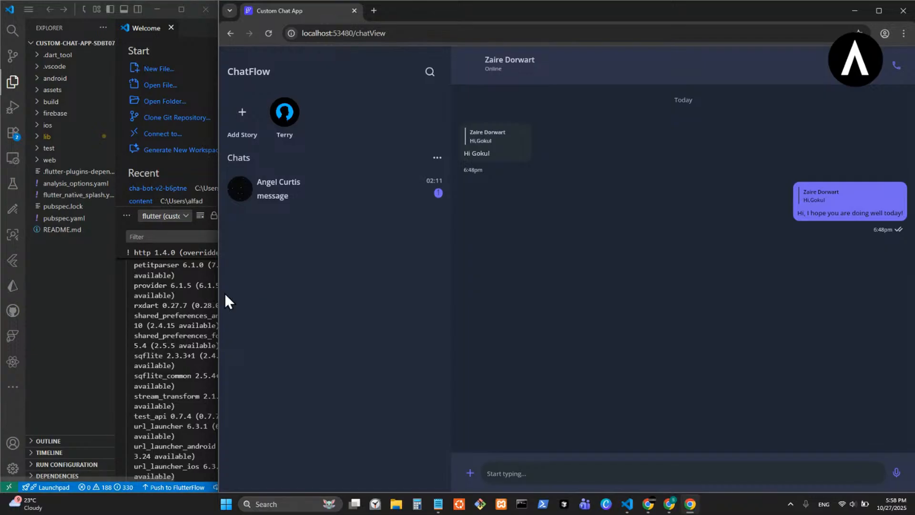
drag(215, 296, 679, 286)
click(862, 213)
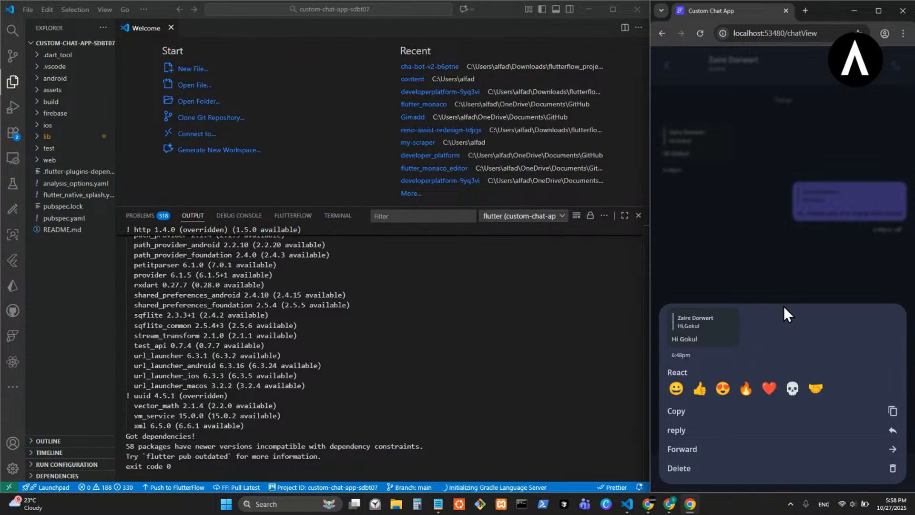
- Switch to FlutterFlow, expand the list of pages and components, and open the reply_options_mobile component
mouse_move(660, 508)
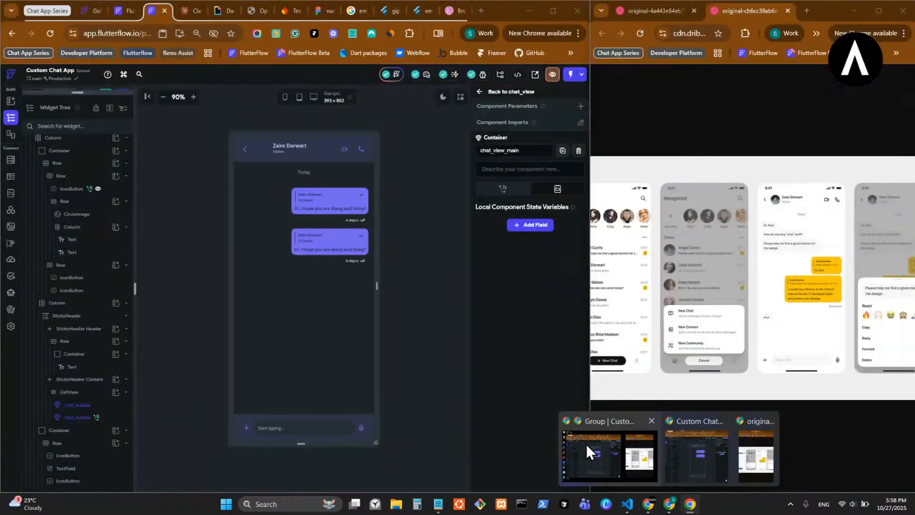
click(585, 446)
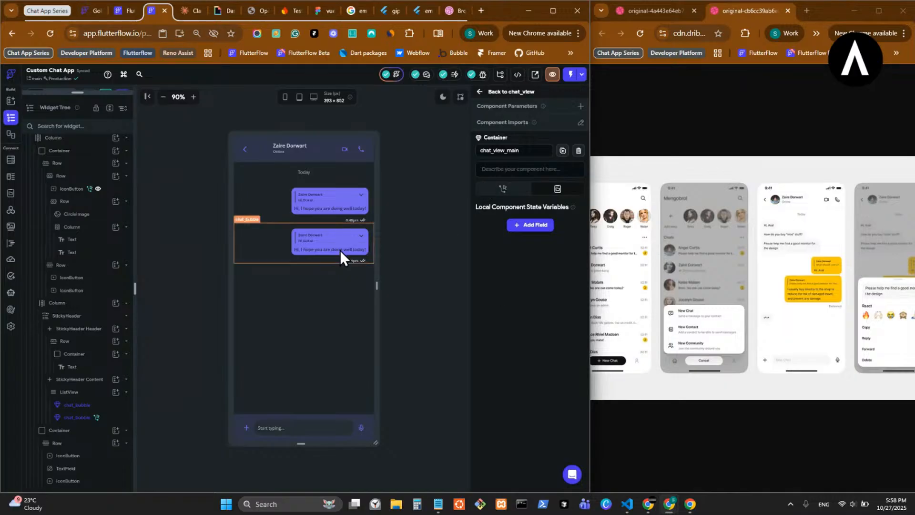
drag(84, 93, 85, 486)
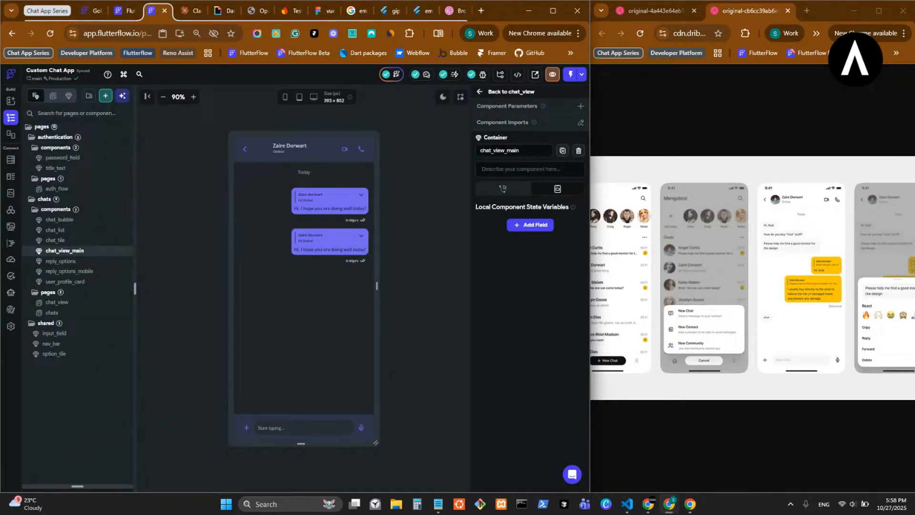
key(alt+Tab)
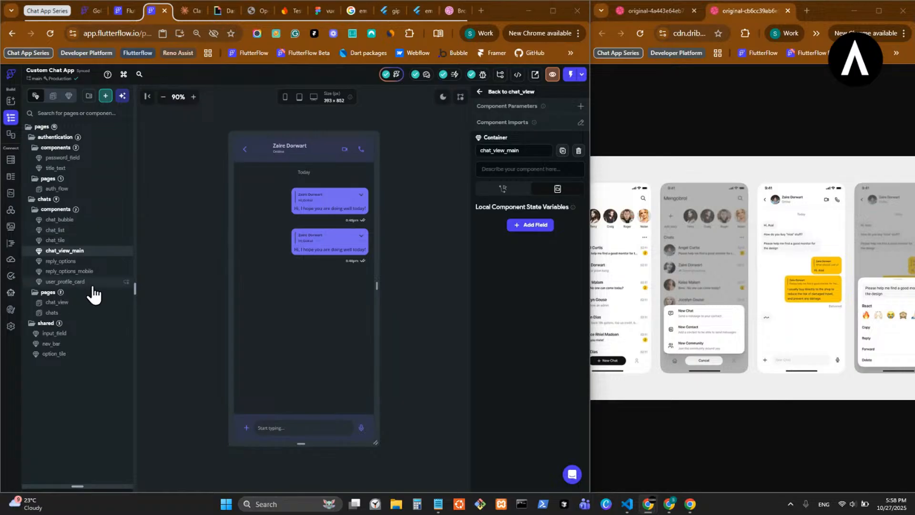
click(113, 273)
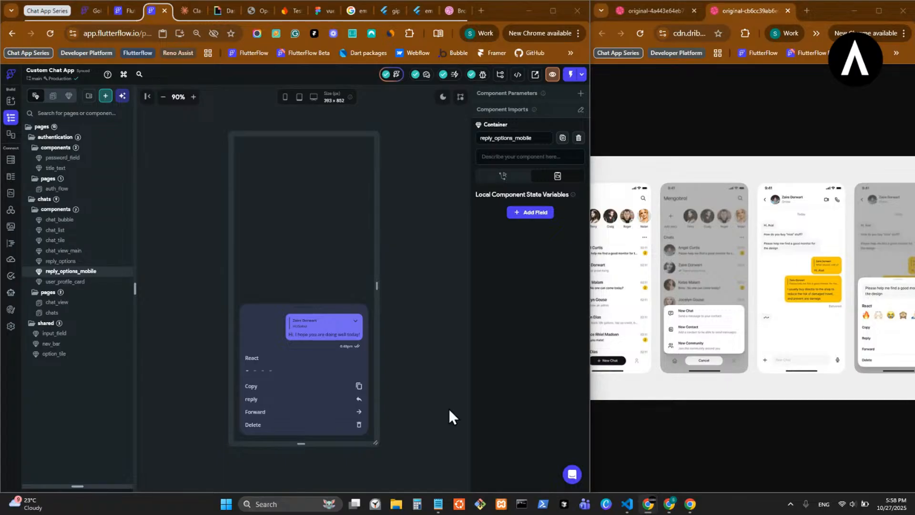
- Inspect the visibility condition and builder display of reply_options' small upper container, and return to reply_options_mobile
double_click(302, 310)
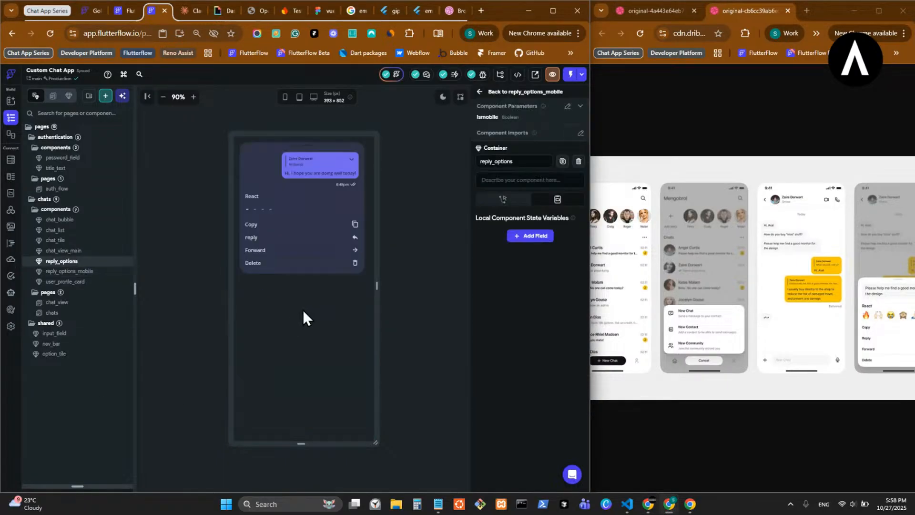
click(303, 146)
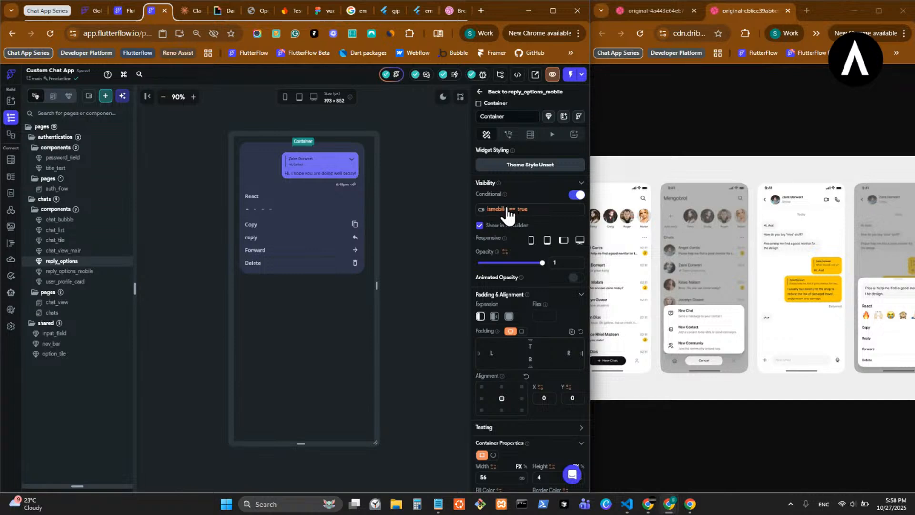
click(507, 210)
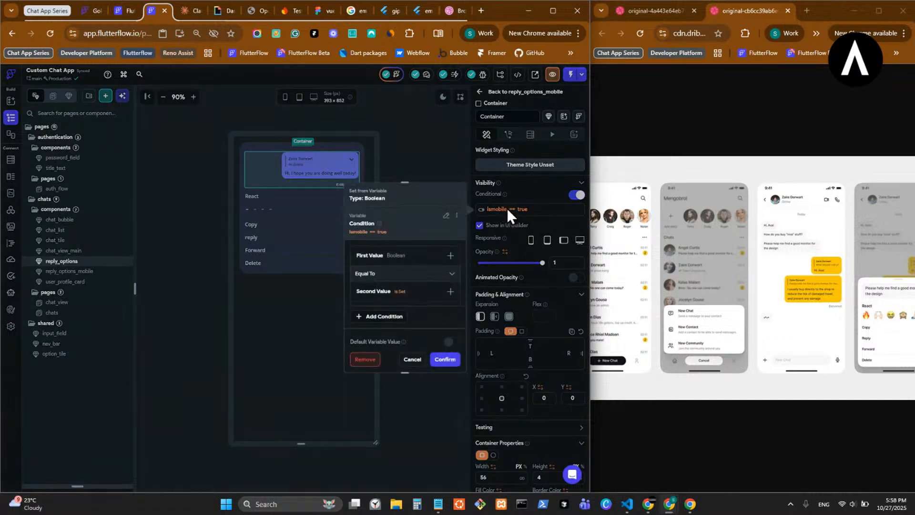
click(491, 226)
click(480, 226)
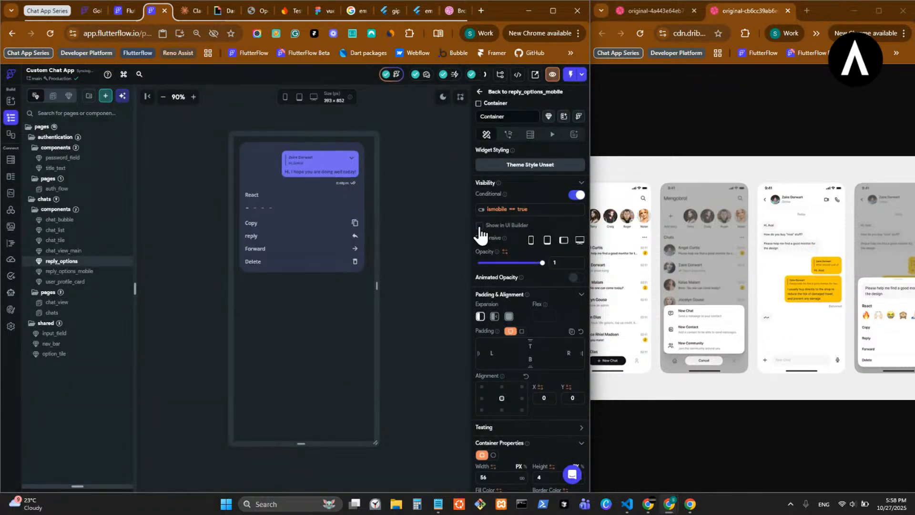
click(480, 92)
click(315, 313)
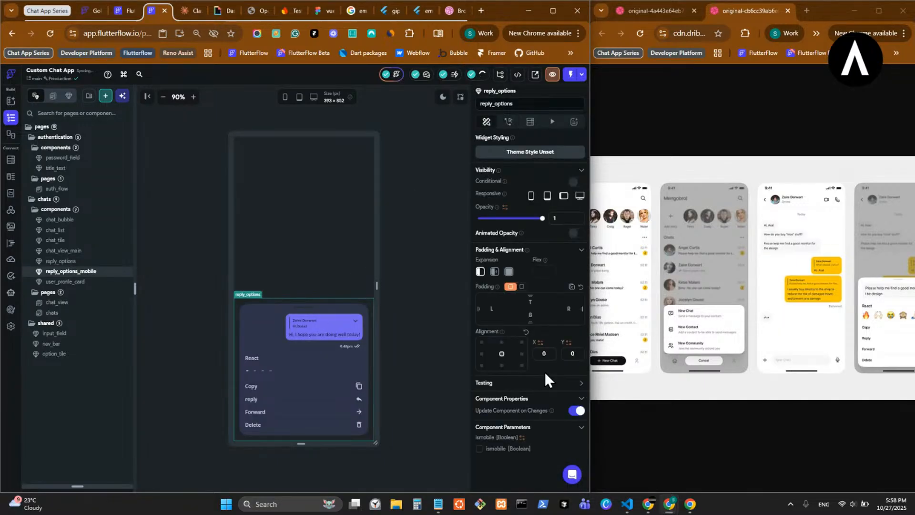
scroll(544, 372, down, 3)
click(522, 355)
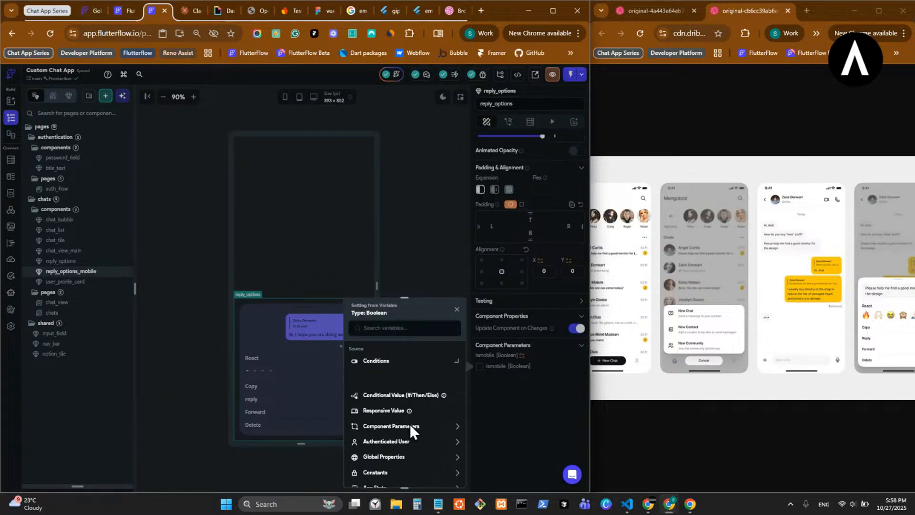
click(413, 407)
scroll(418, 426, down, 2)
click(588, 416)
click(411, 179)
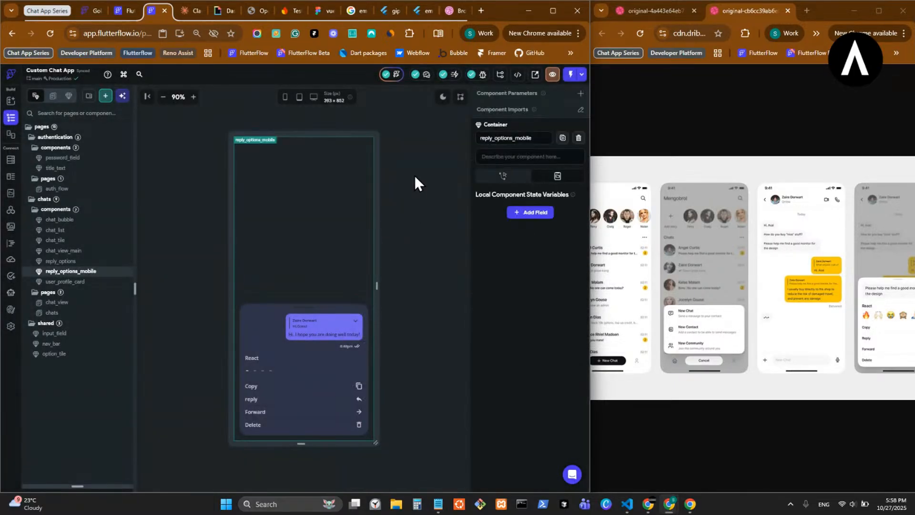
- Enable the ismobile parameter on the reply_options instance inside reply_options_mobile
click(322, 362)
click(480, 449)
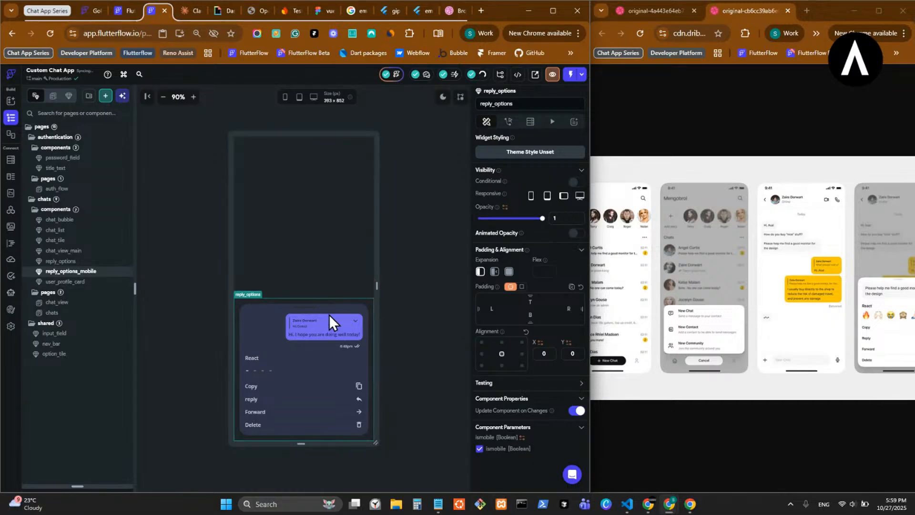
- Review the chat_bubble parameters inside reply_options and open the chat_bubble component for editing
double_click(282, 340)
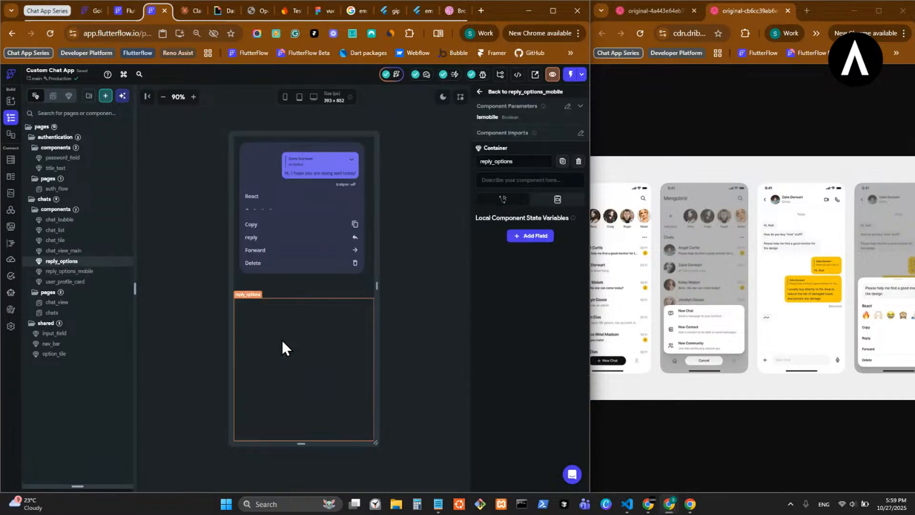
click(319, 171)
scroll(541, 413, down, 5)
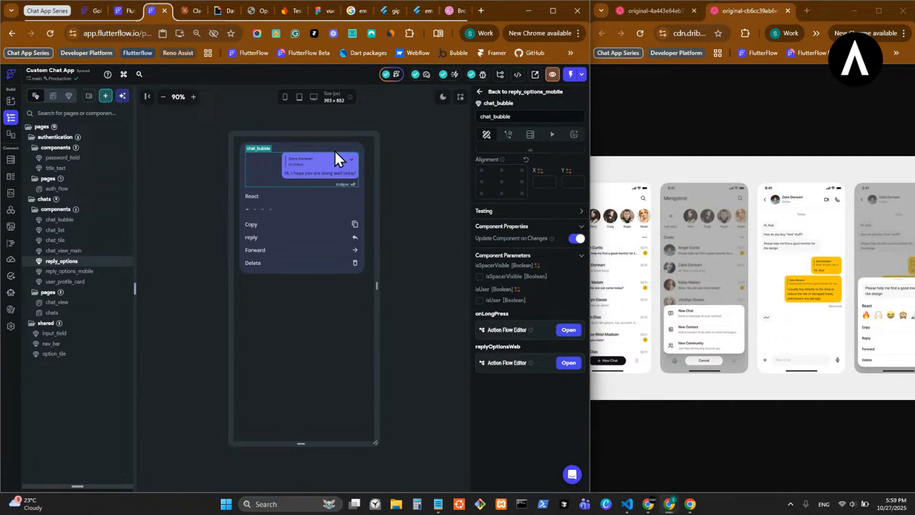
double_click(324, 165)
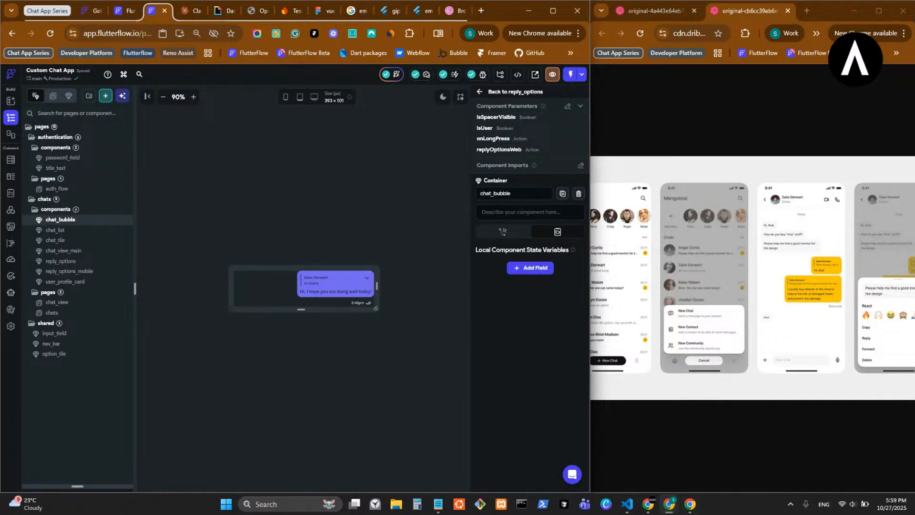
- Compare the running app's message options sheet with the other Dribbble reference image, ending on the running app
click(691, 506)
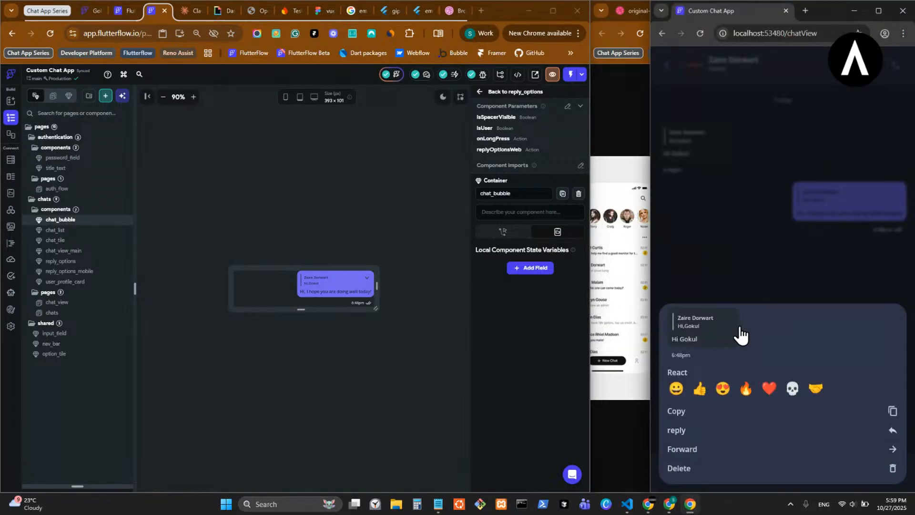
click(620, 123)
click(660, 11)
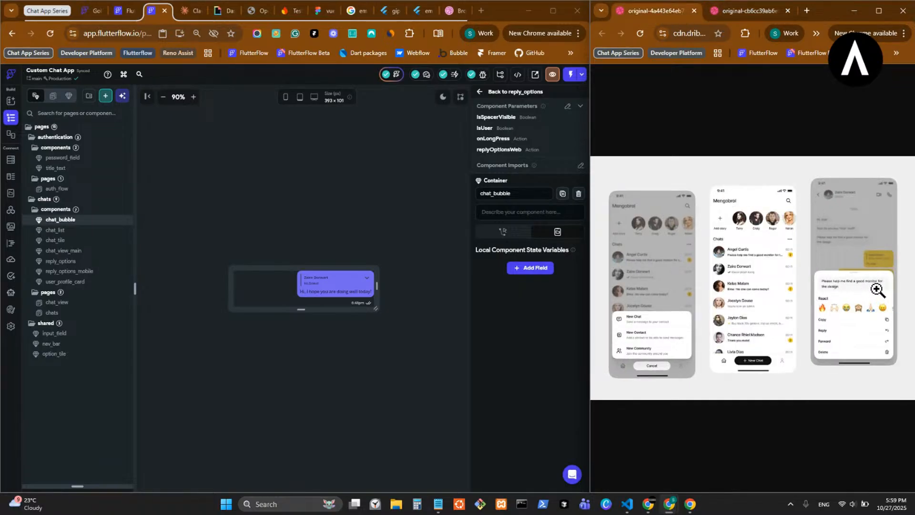
click(689, 504)
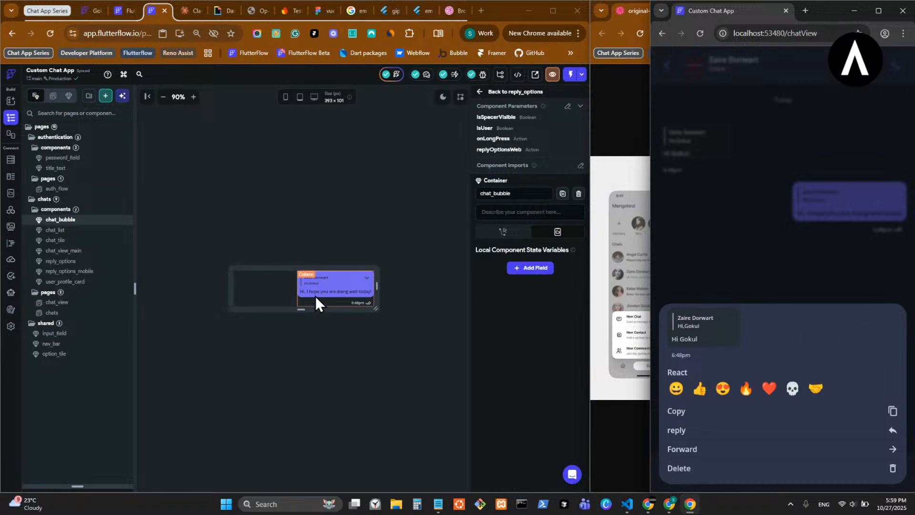
- Reveal chat_bubble's widget tree and copy the spacer's isSpacerVisible == true visibility condition
drag(78, 487, 79, 160)
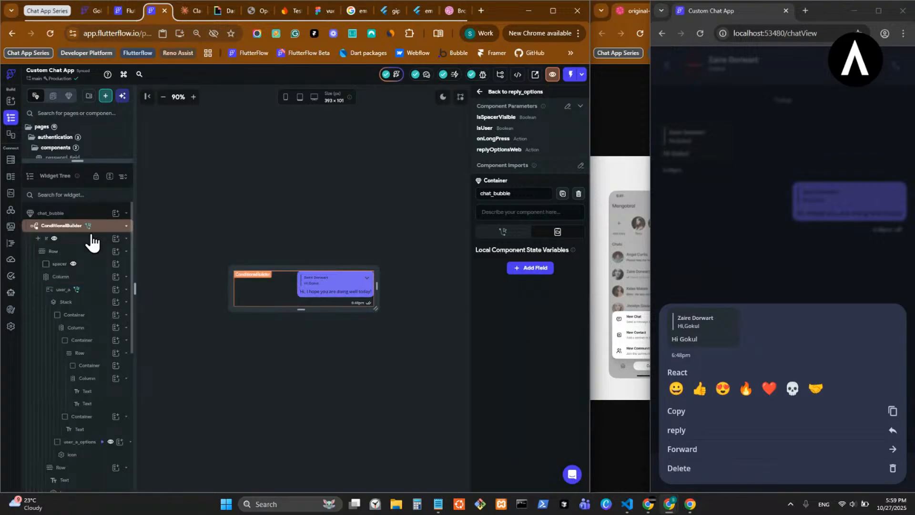
click(86, 265)
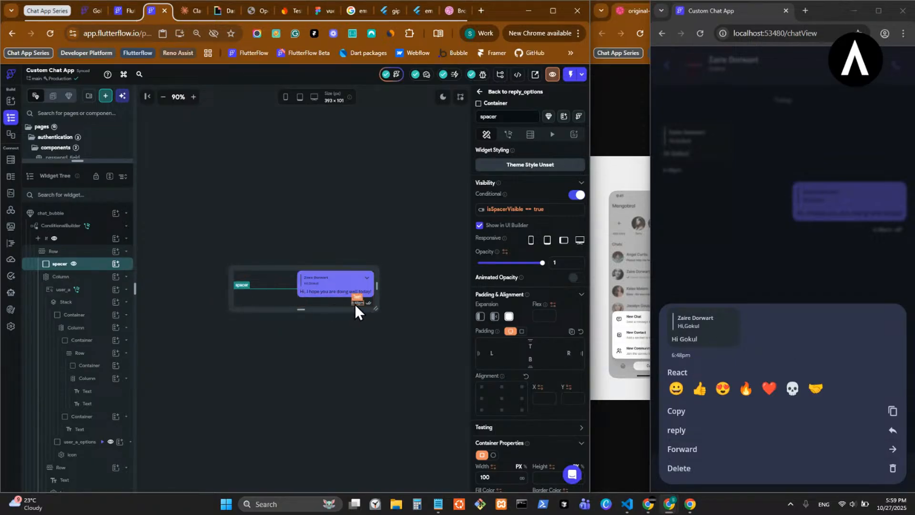
click(505, 210)
click(457, 215)
click(431, 222)
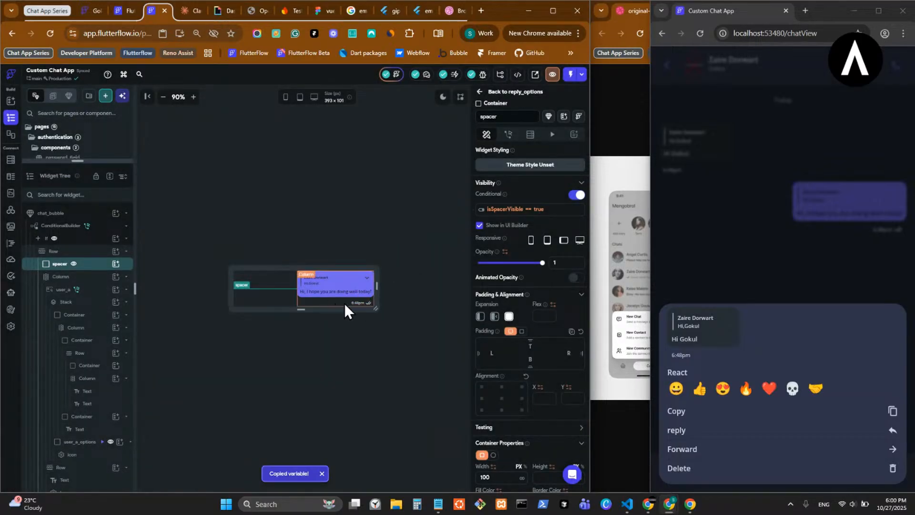
- Make the sent bubble's time row conditionally visible by pasting and confirming the isSpacerVisible == true condition
click(364, 305)
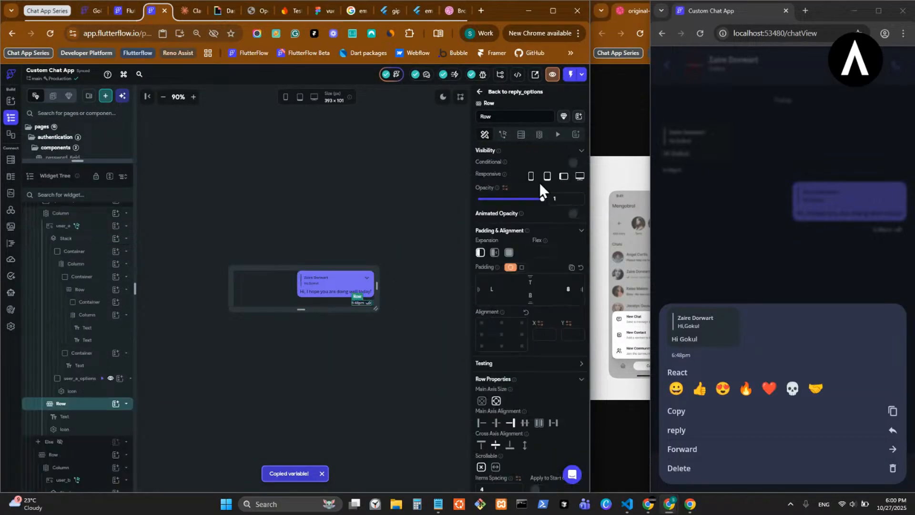
click(574, 163)
click(512, 177)
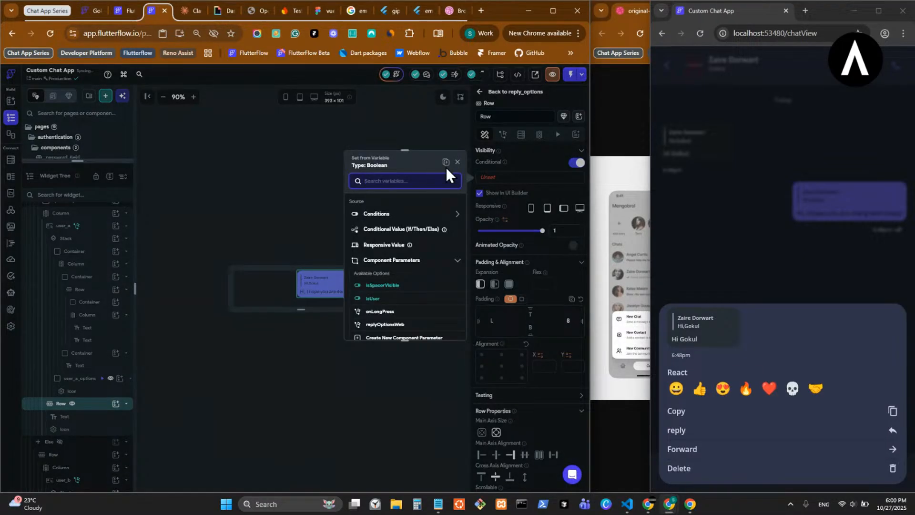
click(446, 165)
click(445, 327)
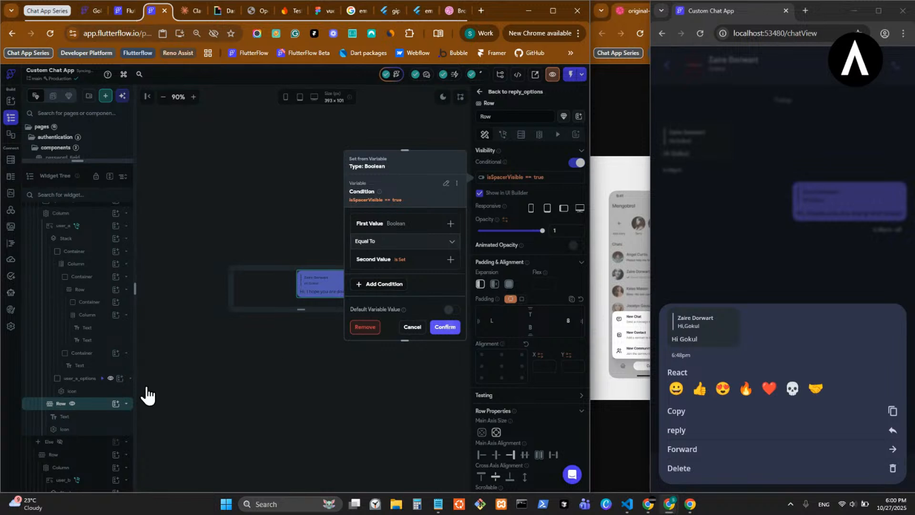
- Make the received bubble's time row in chat_bubble conditionally visible with the pasted isSpacerVisible == true condition, showing the Else branch for editing
click(60, 443)
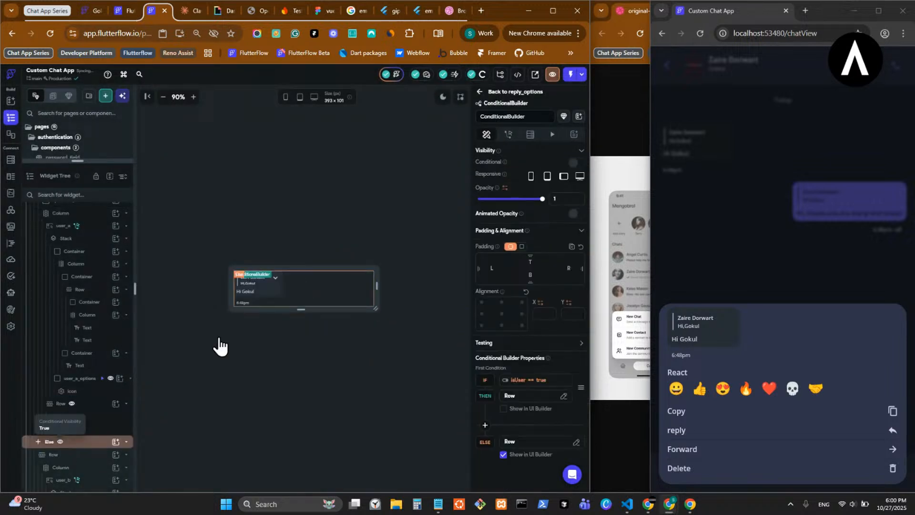
right_click(245, 304)
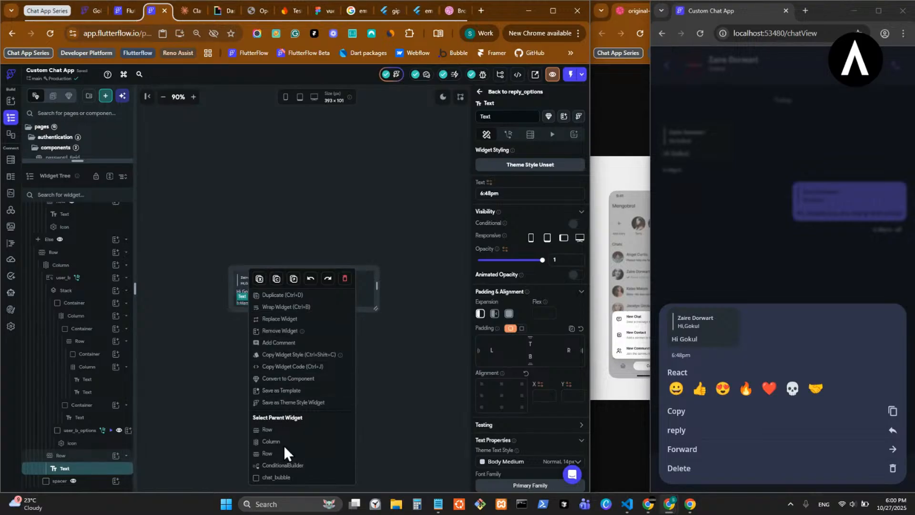
click(276, 476)
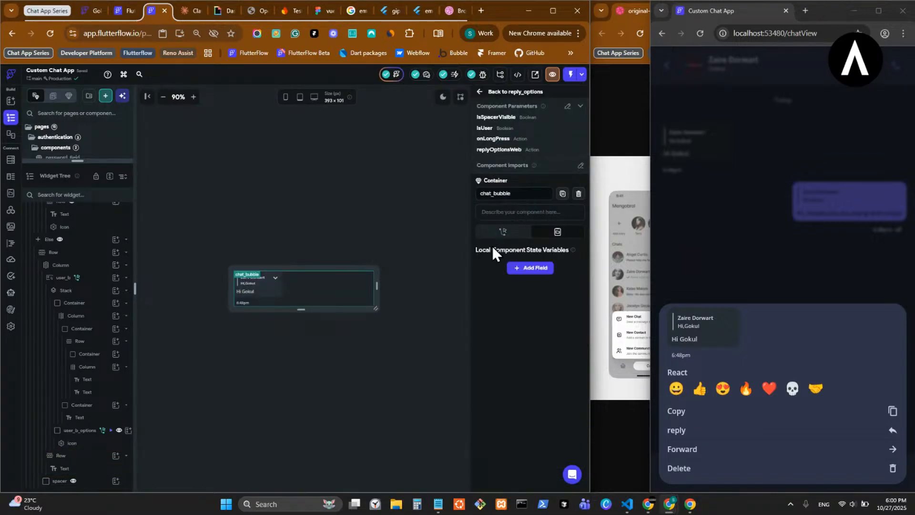
click(240, 303)
right_click(239, 303)
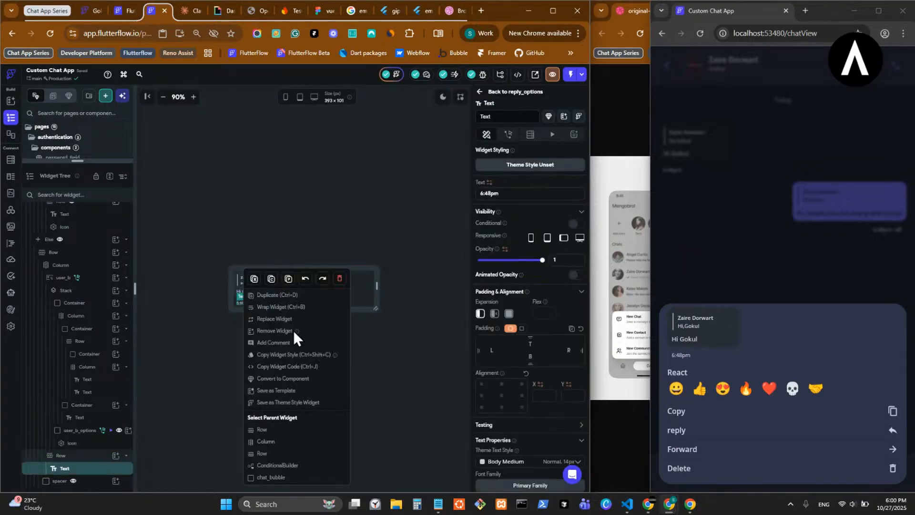
click(282, 432)
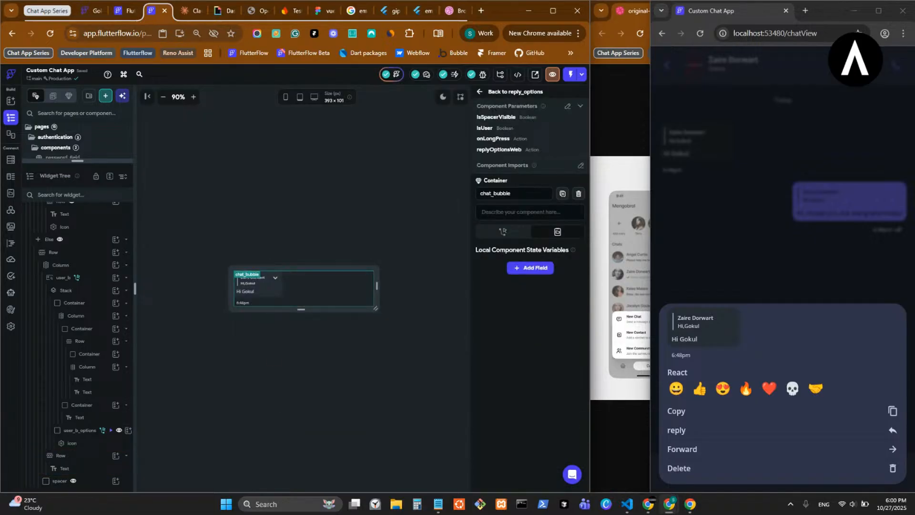
key(alt+Tab)
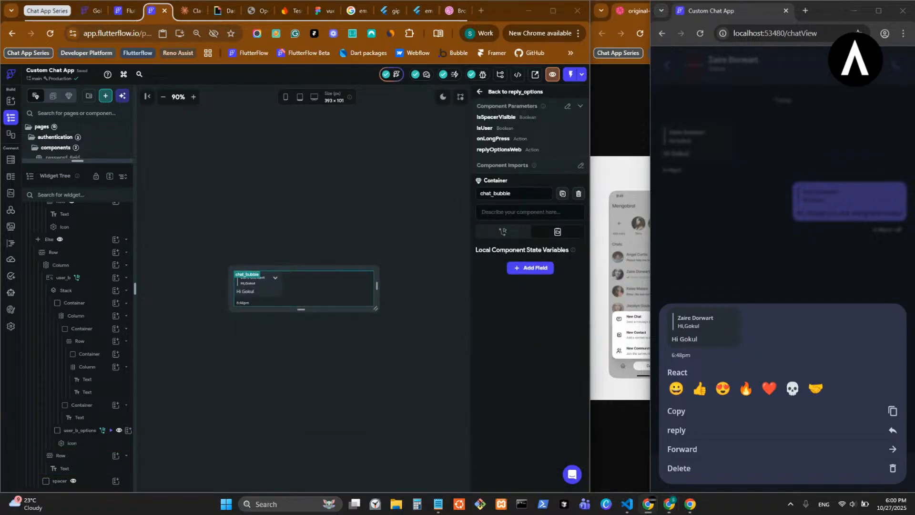
click(95, 459)
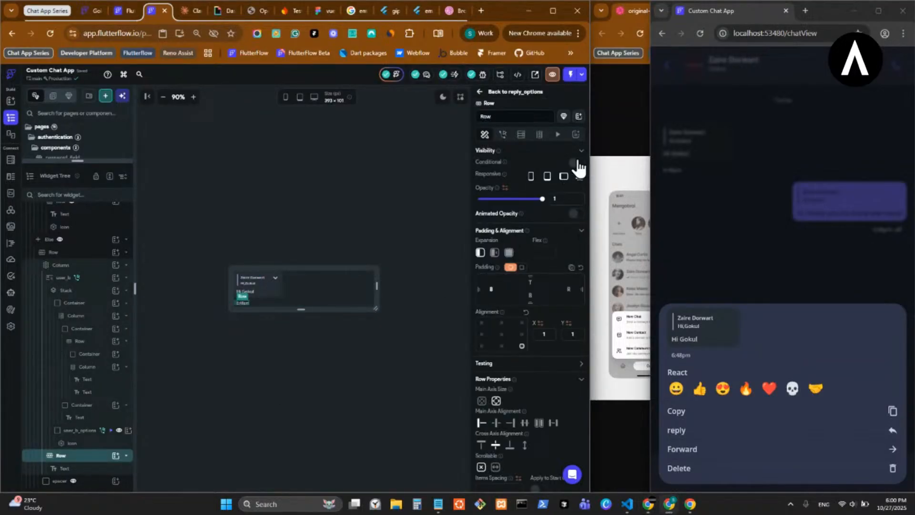
click(575, 163)
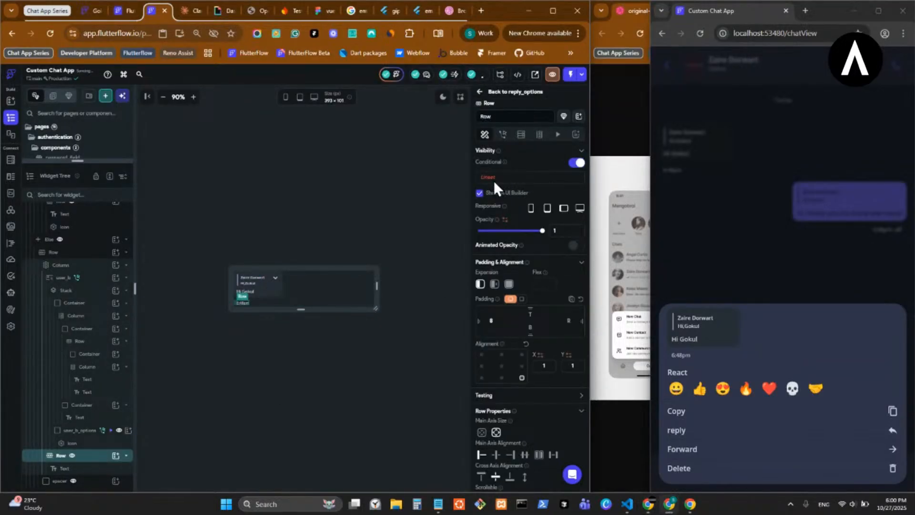
click(494, 176)
click(382, 285)
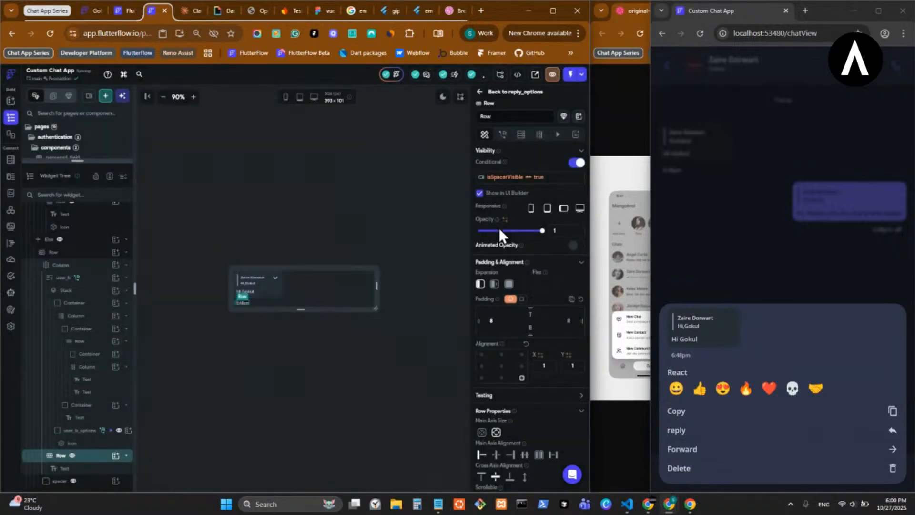
click(440, 328)
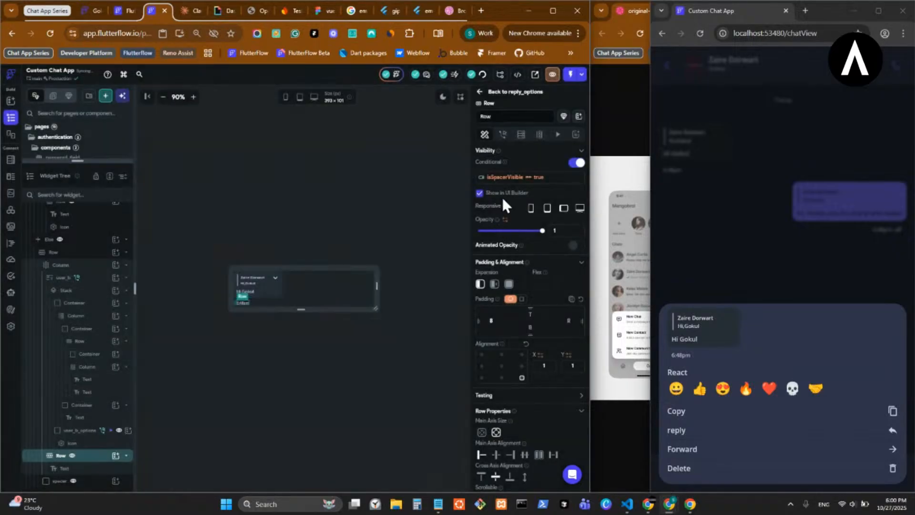
- Leave chat_bubble, enlarge the page list, and open the chat_view page
click(480, 93)
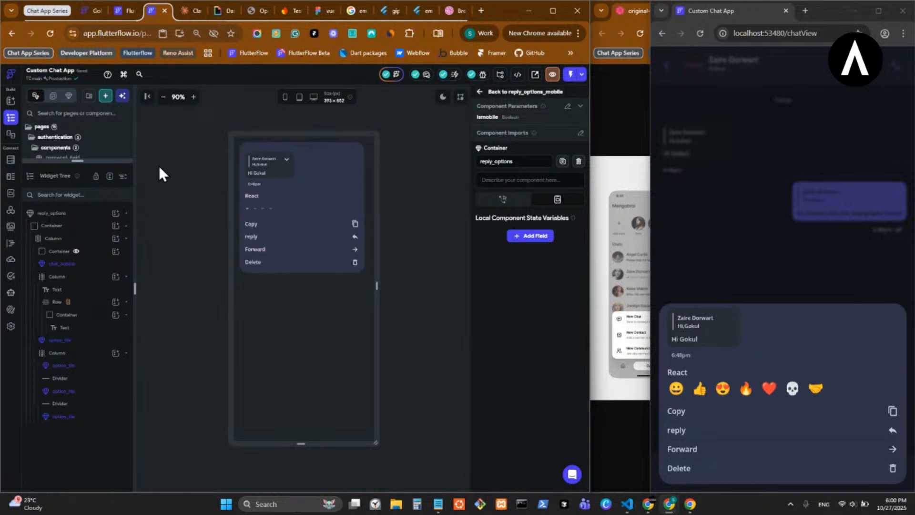
drag(98, 161, 94, 482)
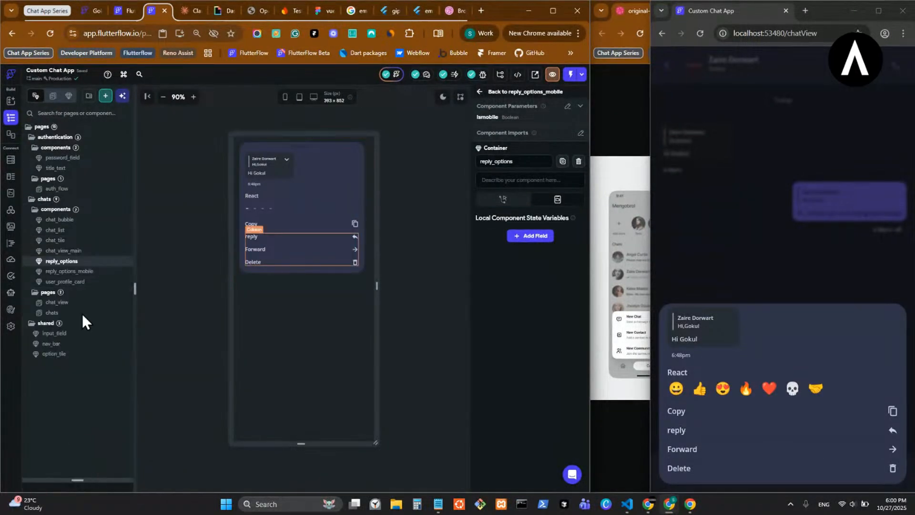
click(94, 313)
click(94, 302)
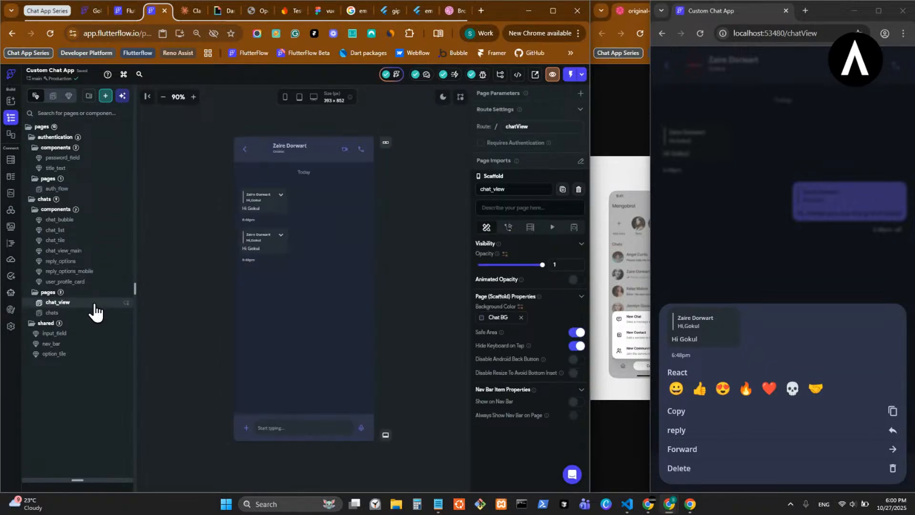
- Dismiss the message options sheet in the running app and widen its window to the two-pane chat layout
click(696, 508)
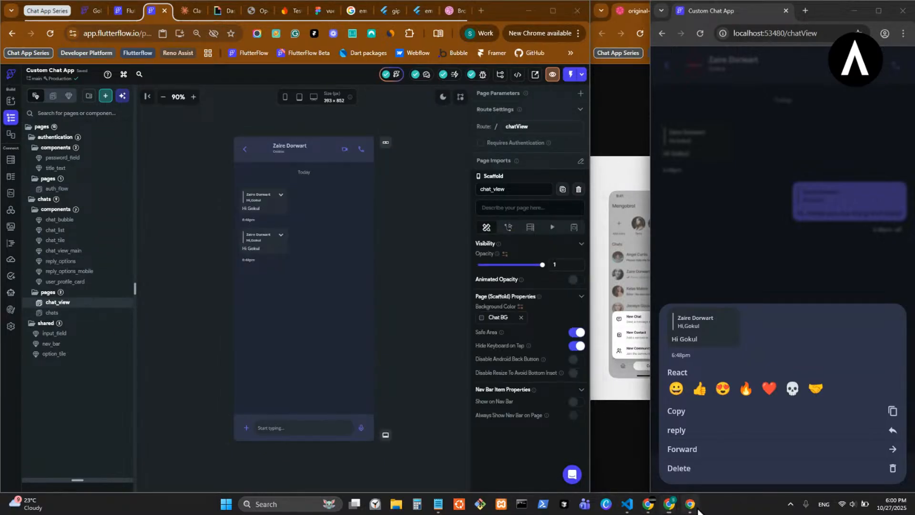
click(627, 504)
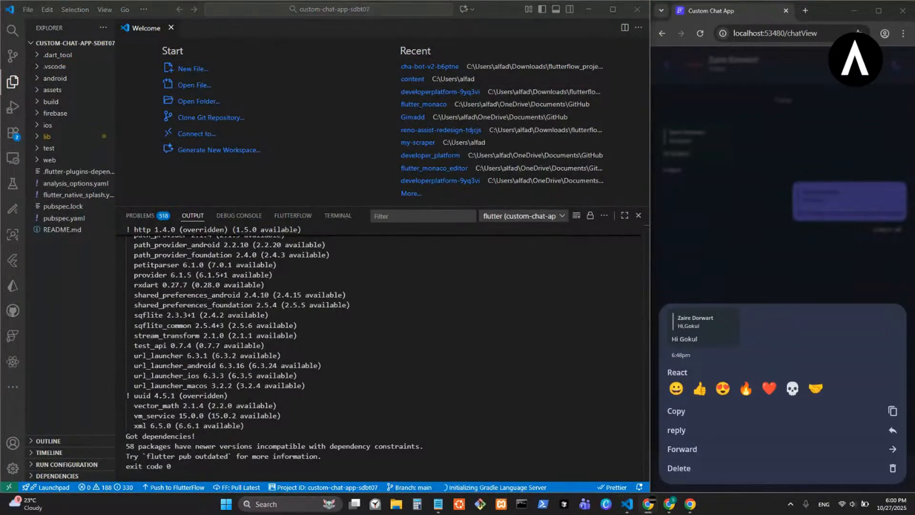
click(656, 296)
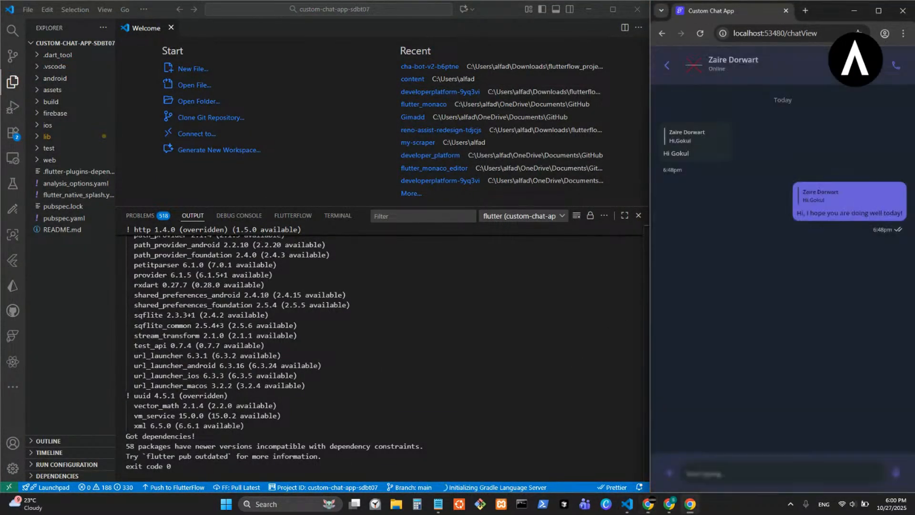
drag(647, 262, 228, 287)
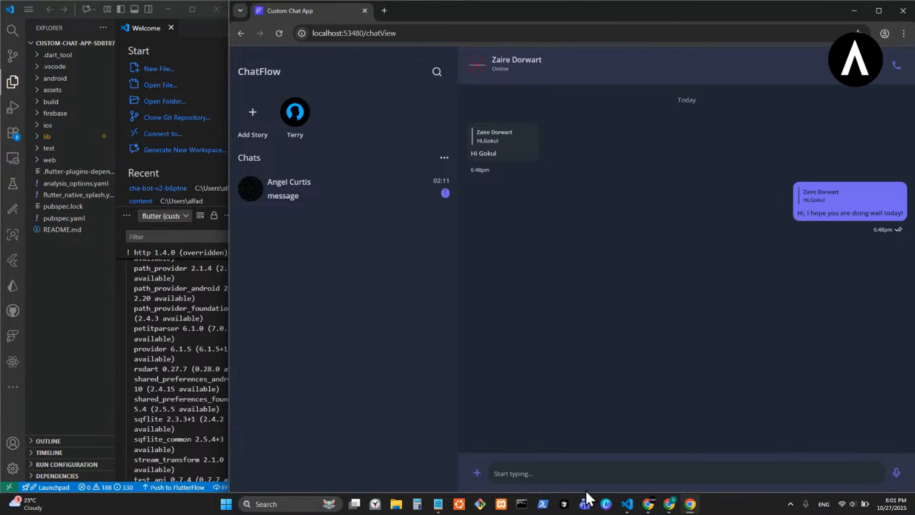
- Switch to FlutterFlow and set the items spacing of the message input row in chat_view_main to 8
mouse_move(665, 506)
click(611, 463)
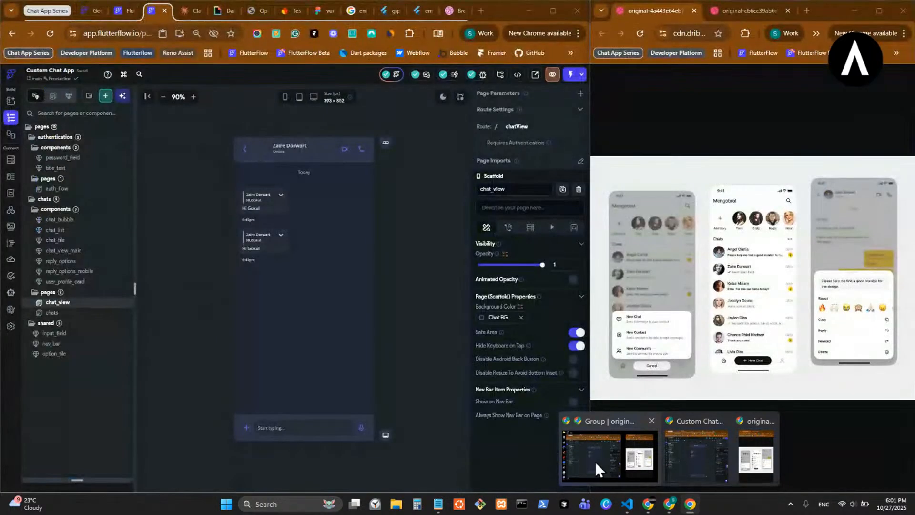
double_click(256, 433)
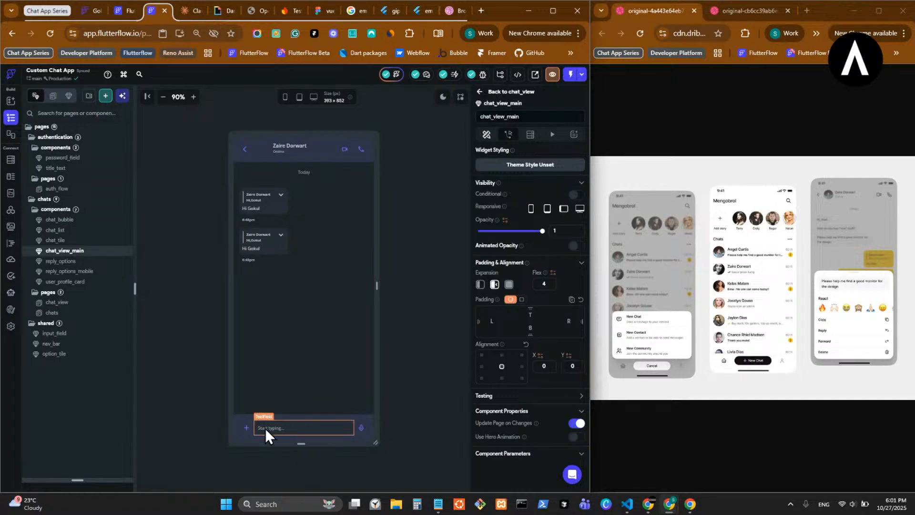
click(264, 426)
click(259, 413)
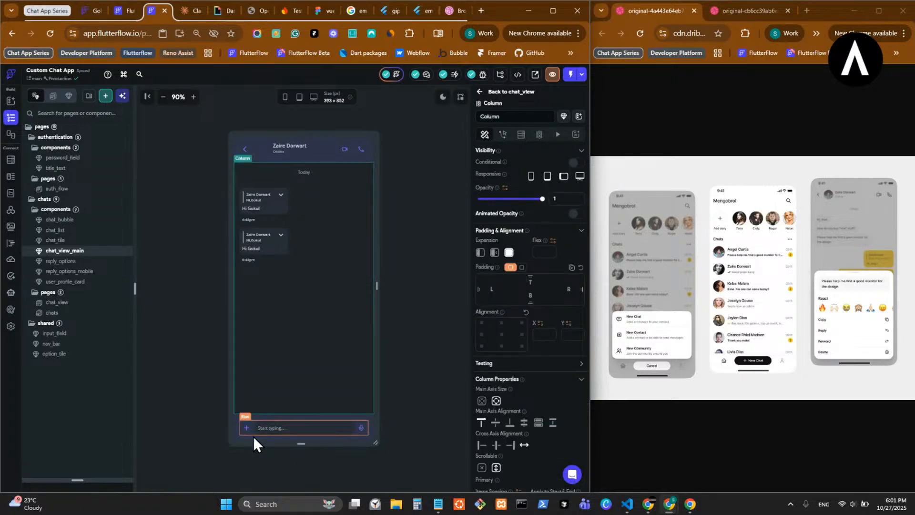
click(253, 436)
text(16)
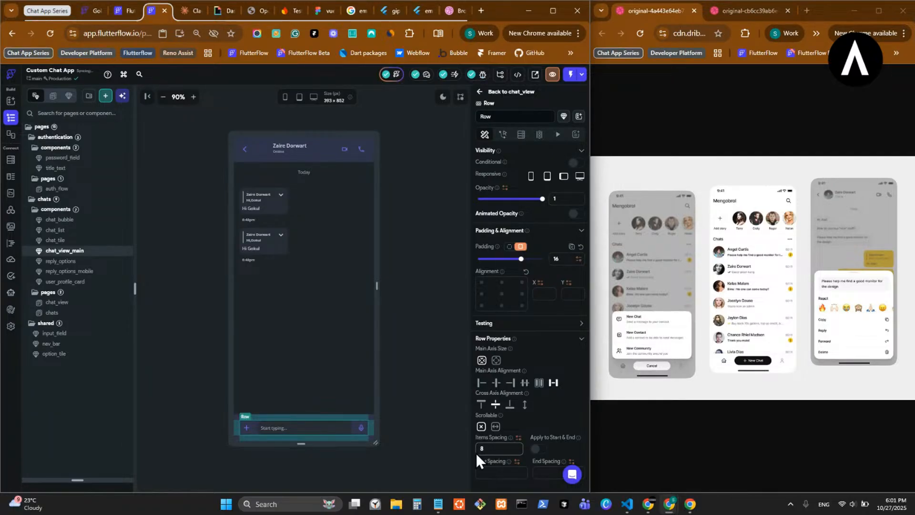
click(403, 393)
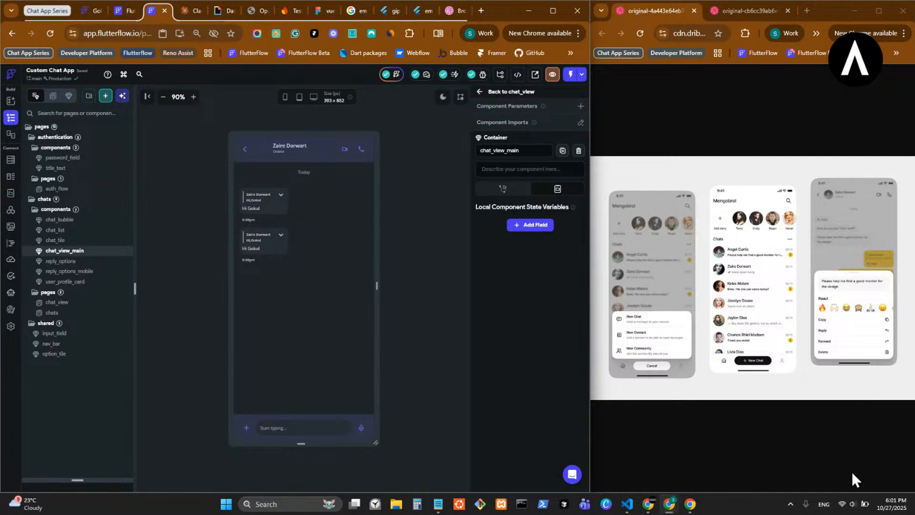
- Compare the running app's wide chat layout with chat_view_main previewed in light and dark mode, ending on a wider app window
click(691, 504)
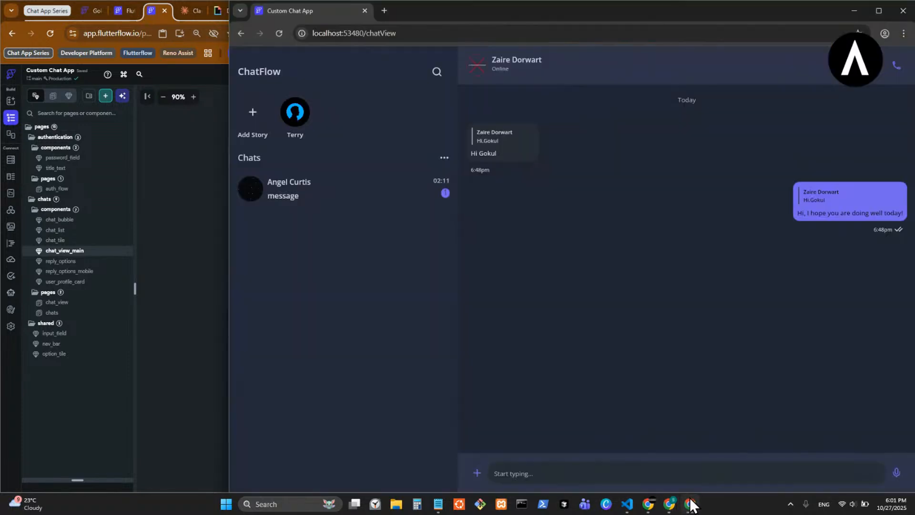
click(691, 504)
click(690, 504)
click(192, 322)
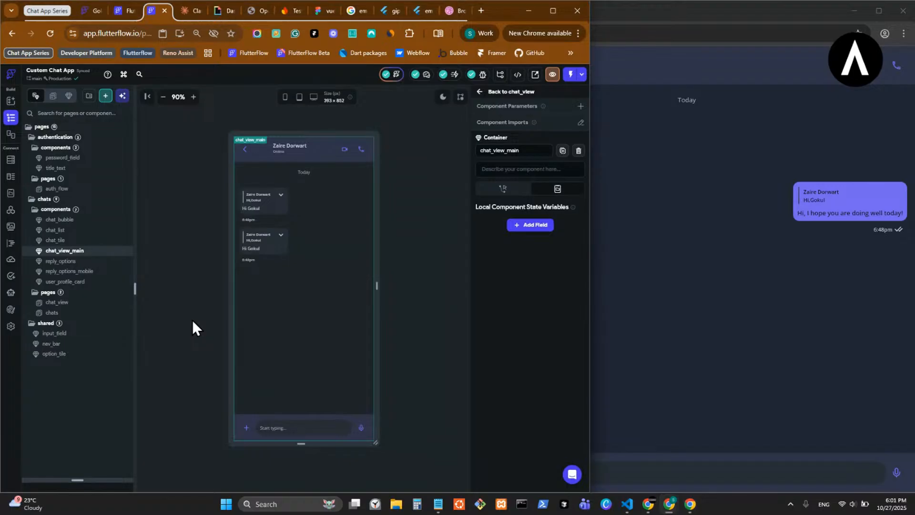
click(443, 98)
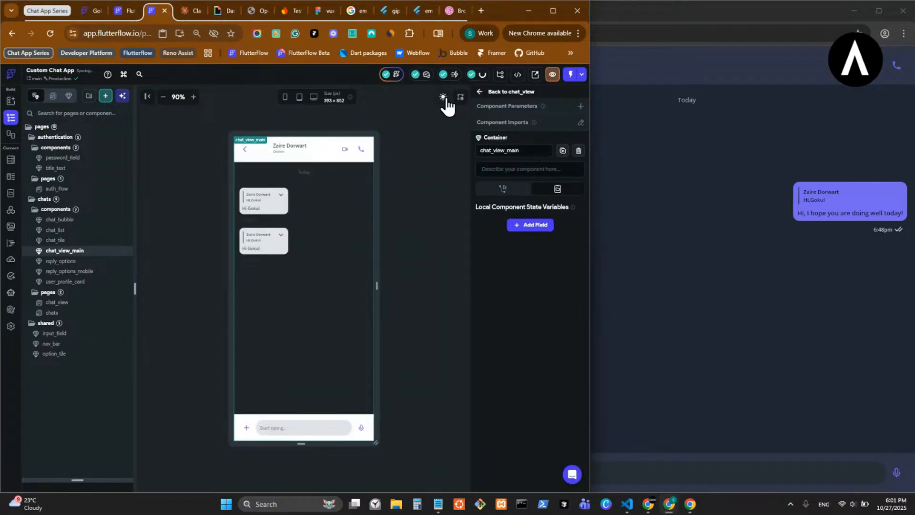
click(444, 97)
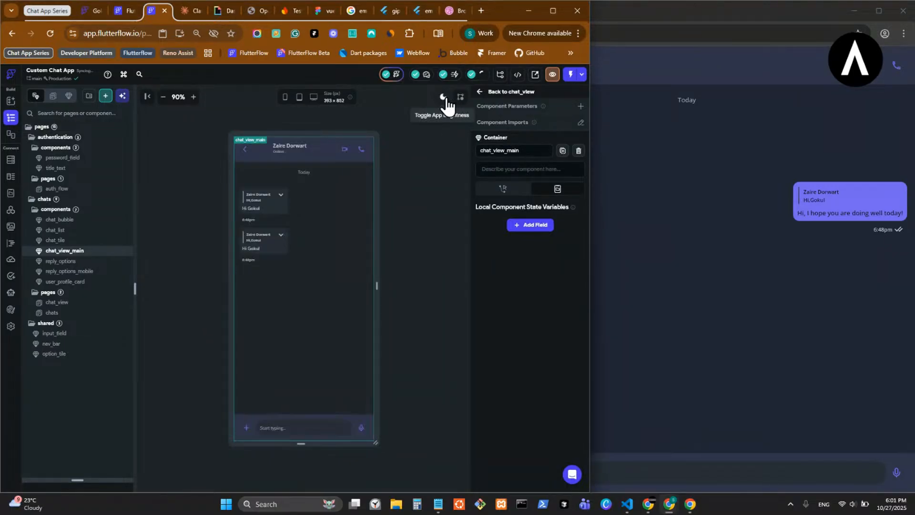
click(693, 504)
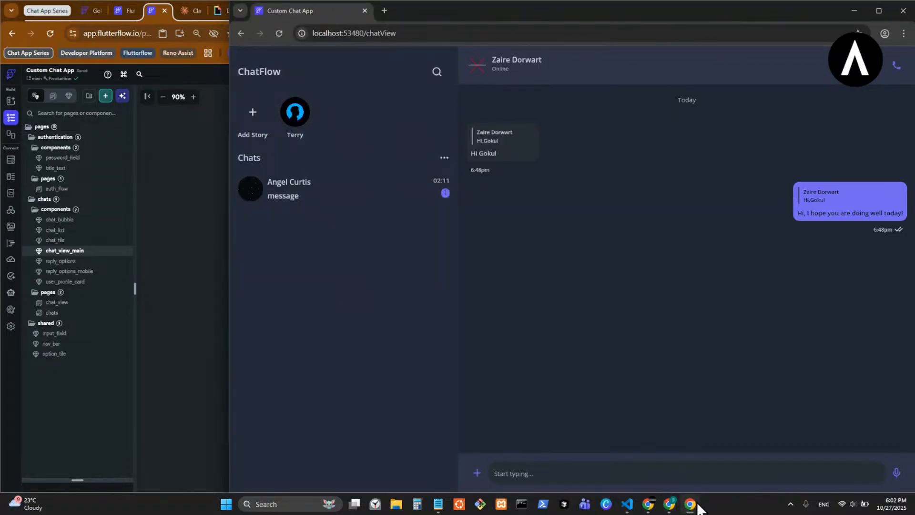
click(698, 505)
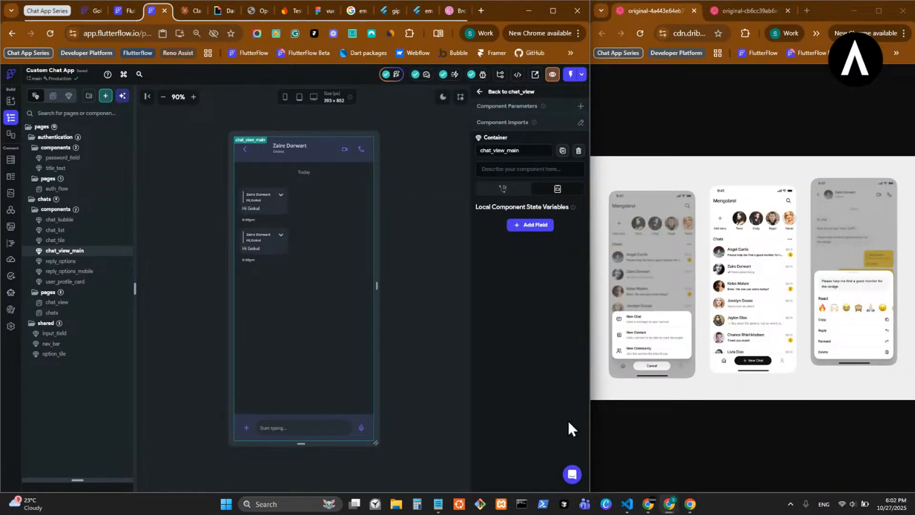
click(443, 97)
click(443, 98)
click(690, 505)
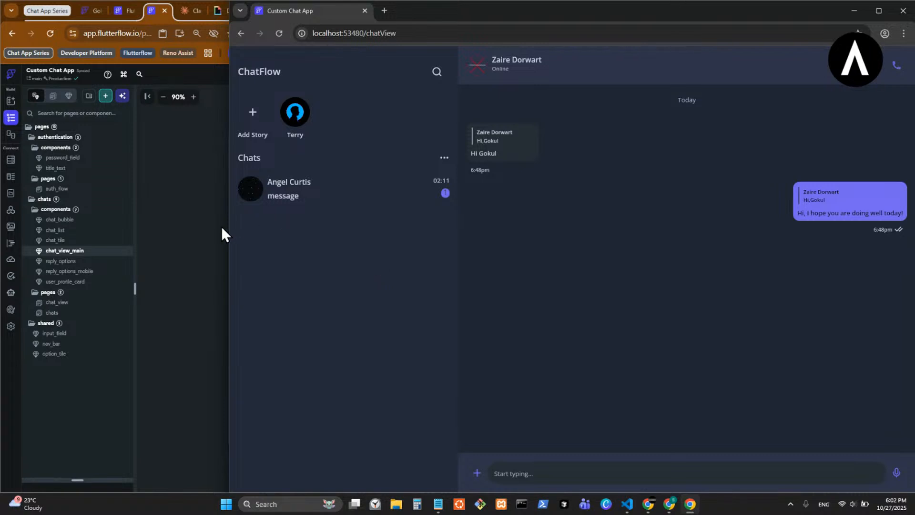
drag(227, 227, 132, 231)
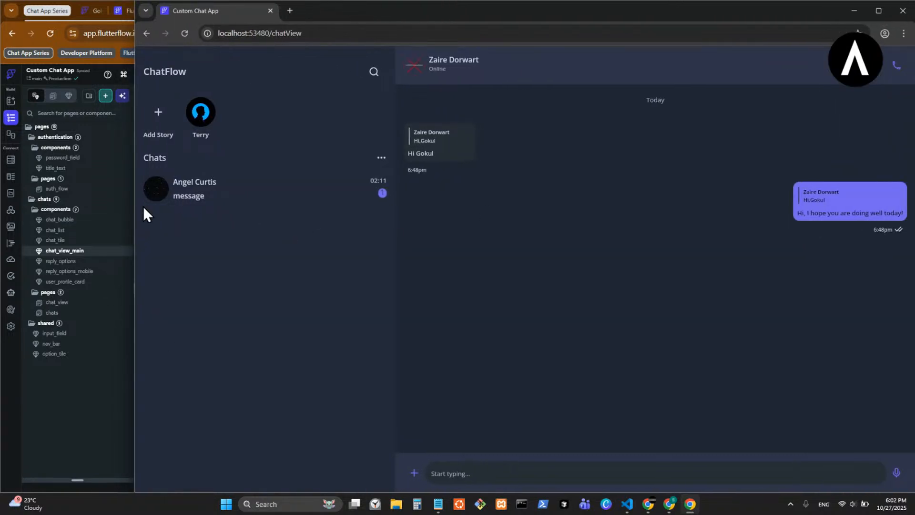
click(96, 415)
click(480, 14)
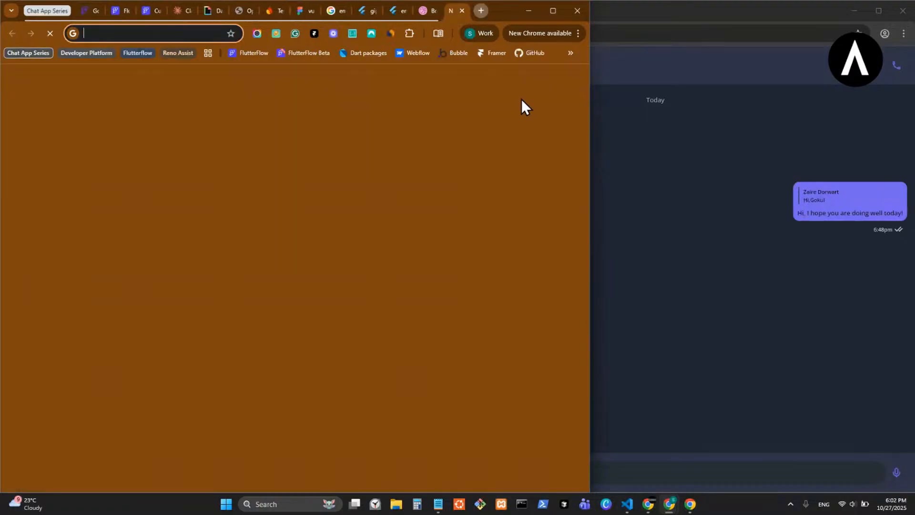
text(ve)
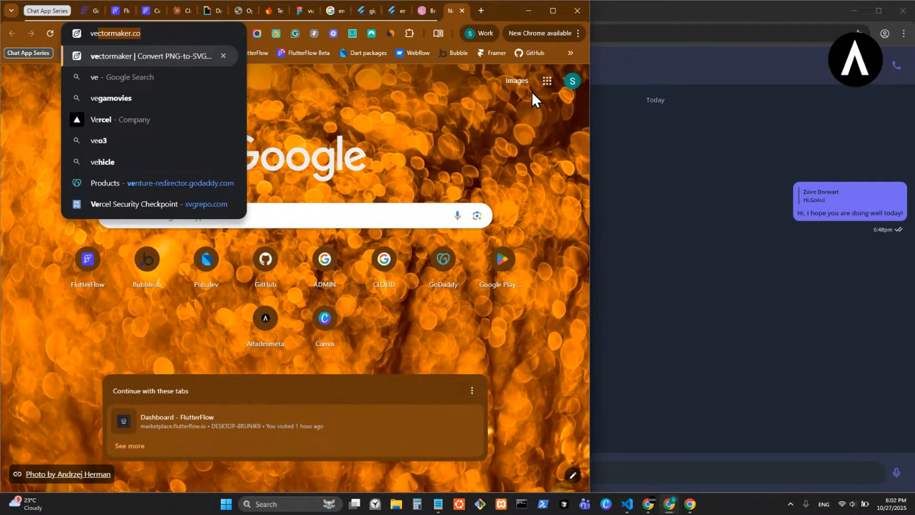
text(x)
click(344, 115)
- Switch to the browser window with the Vuexy demo dashboard and view it in the light theme
key(alt+Tab)
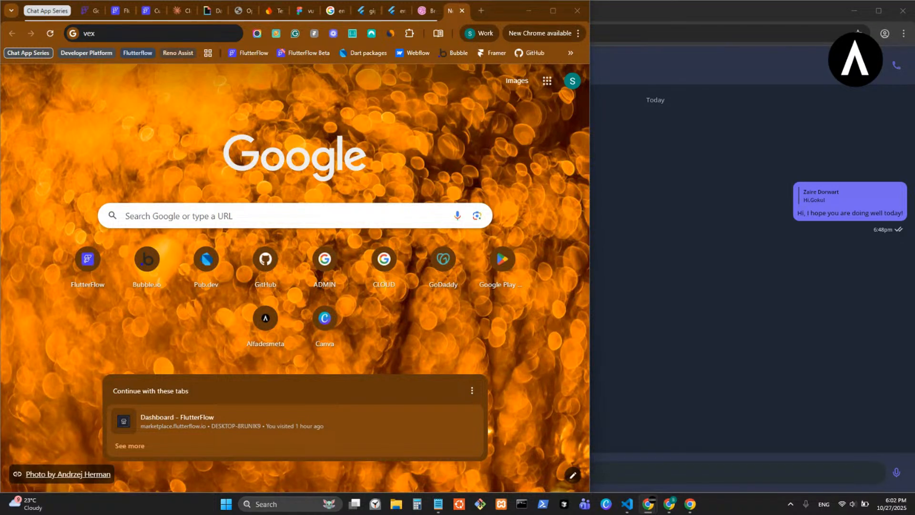
drag(232, 187, 258, 1)
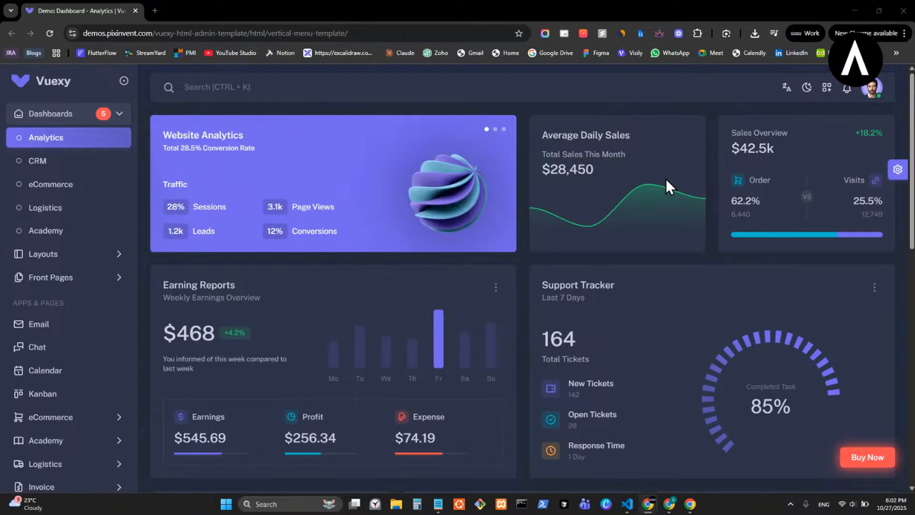
click(805, 89)
click(782, 120)
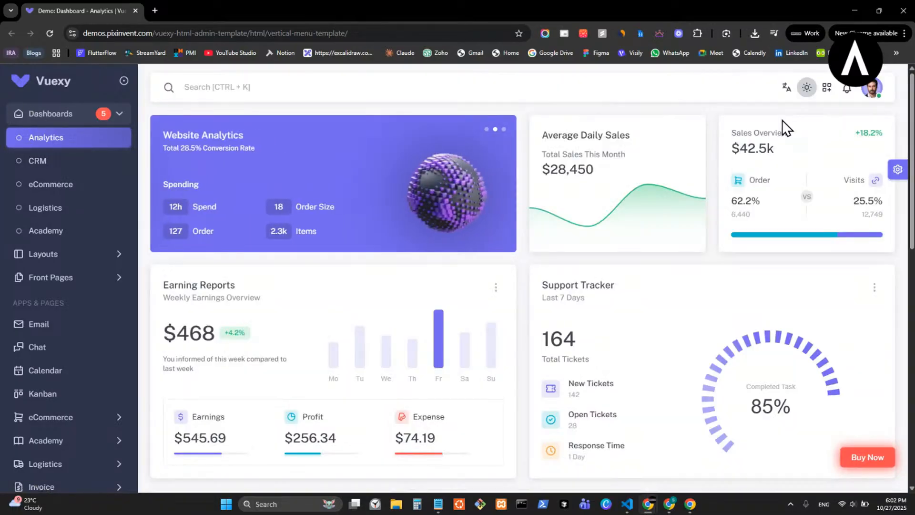
- Compare the Vuexy analytics dashboard in the dark and light themes, ending on the dark theme
click(824, 95)
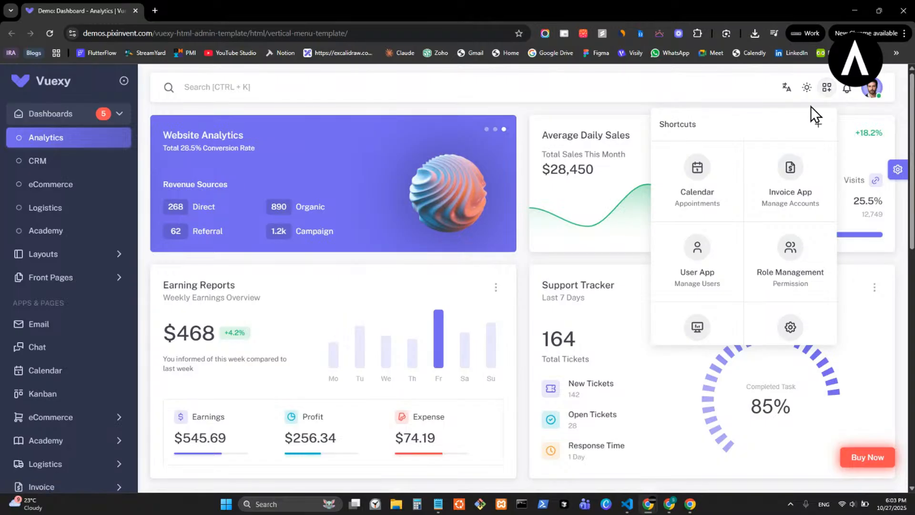
click(806, 88)
click(782, 144)
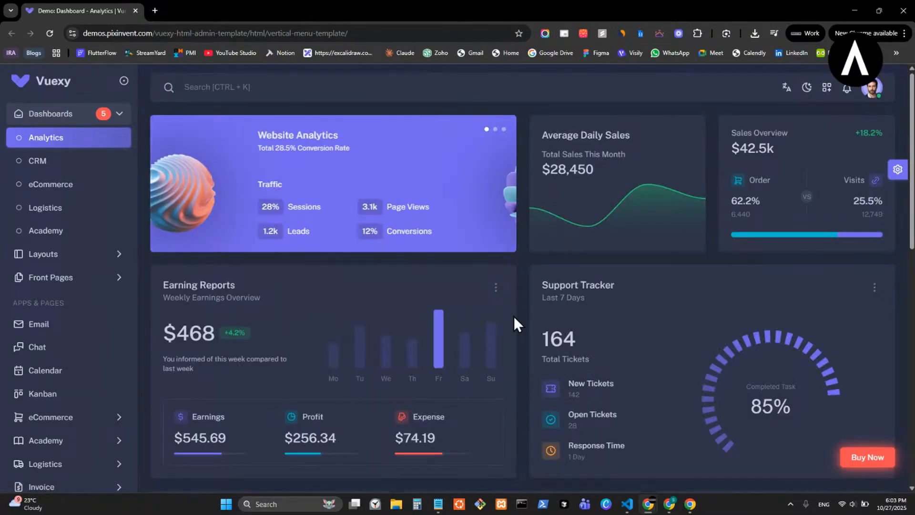
scroll(335, 250, down, 4)
scroll(333, 242, down, 7)
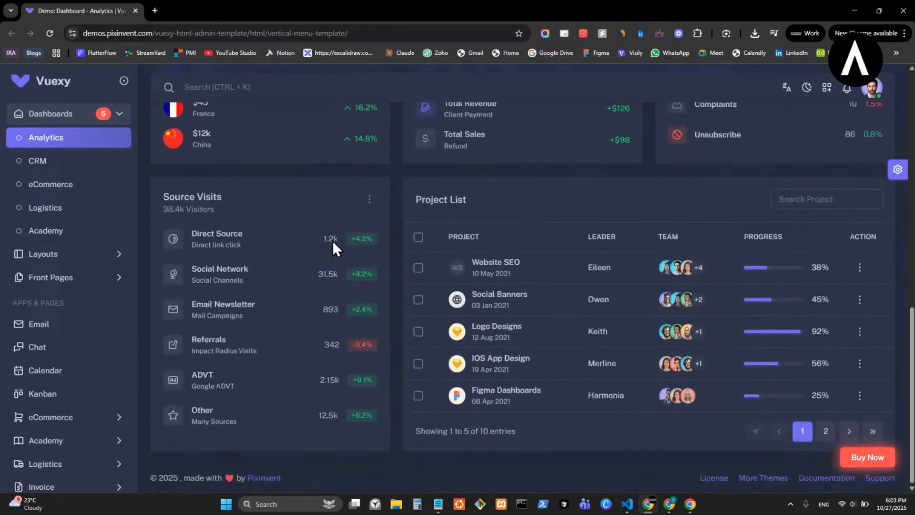
scroll(332, 242, up, 12)
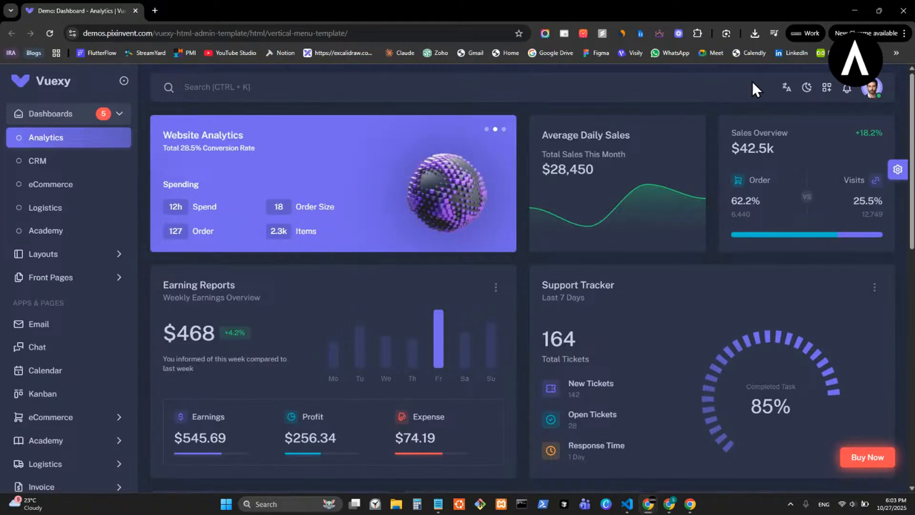
click(807, 88)
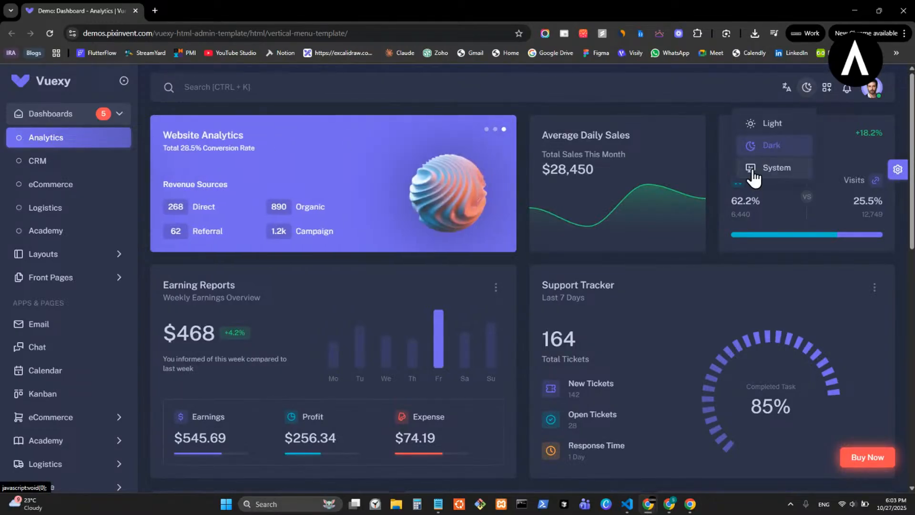
click(771, 123)
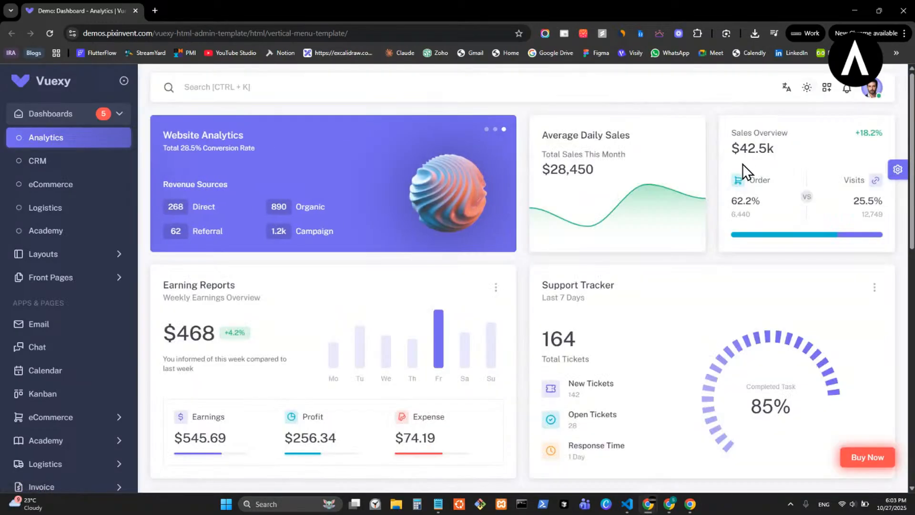
click(806, 88)
click(769, 145)
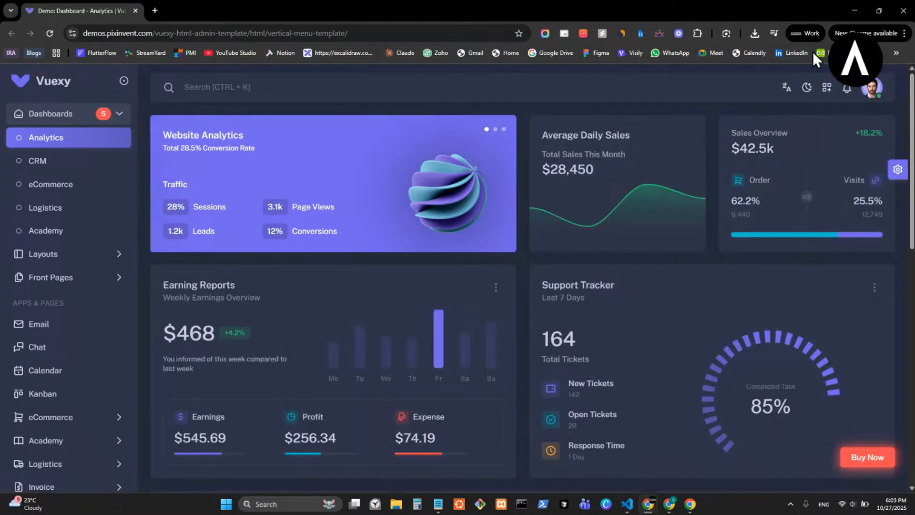
- Switch from the Vuexy demo to the Custom Chat App project in FlutterFlow and hide the running app window and screen-sharing notice
double_click(851, 1)
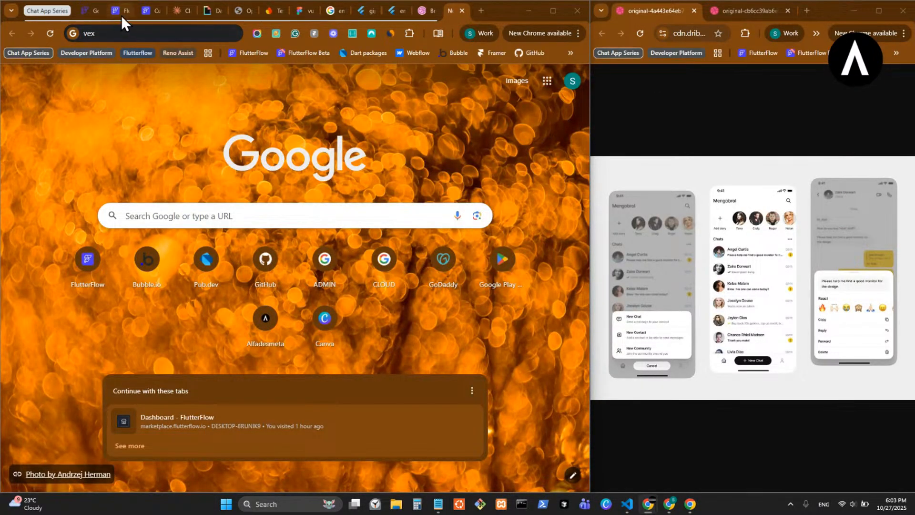
click(153, 15)
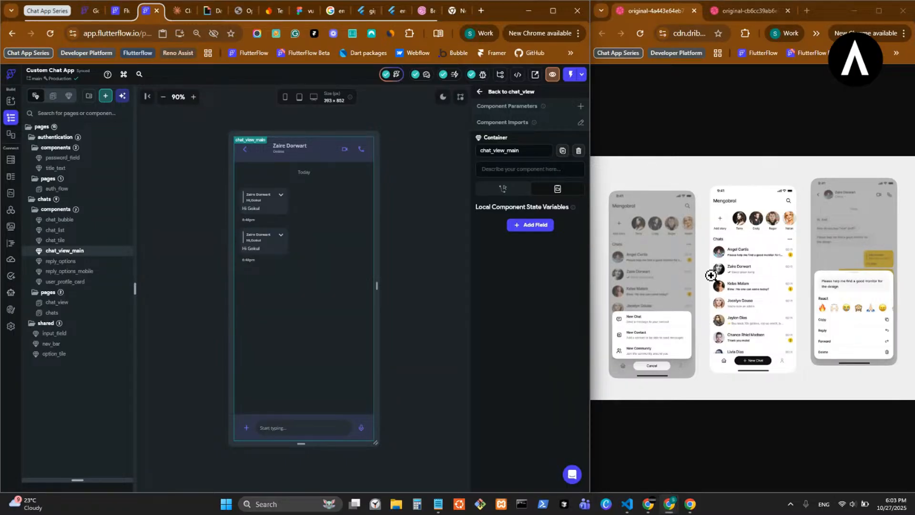
click(690, 504)
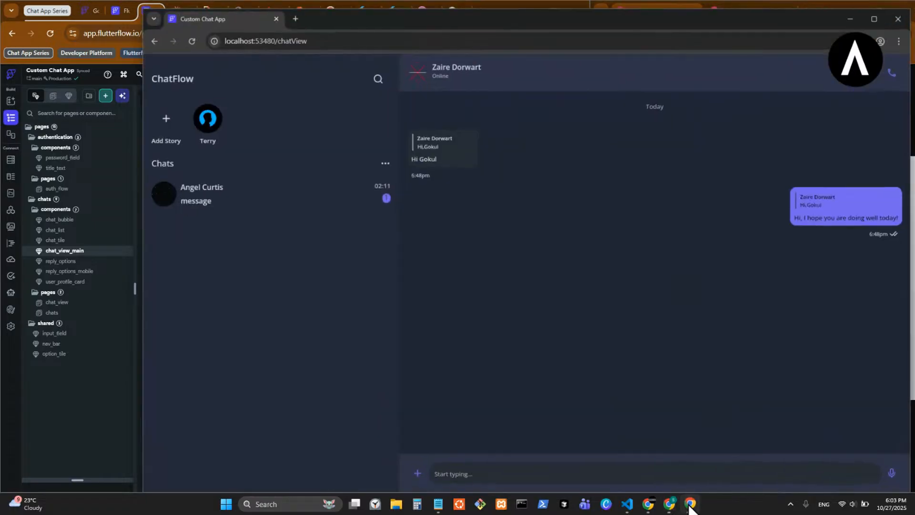
click(689, 504)
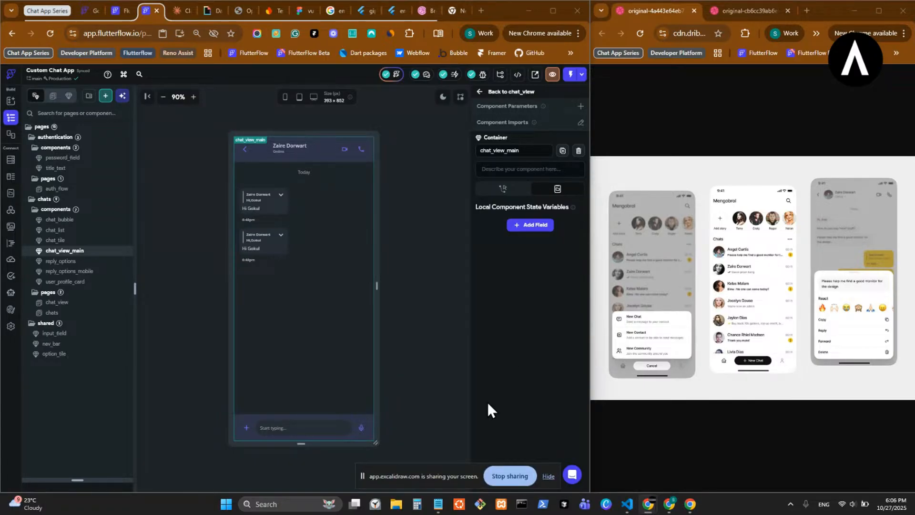
click(548, 477)
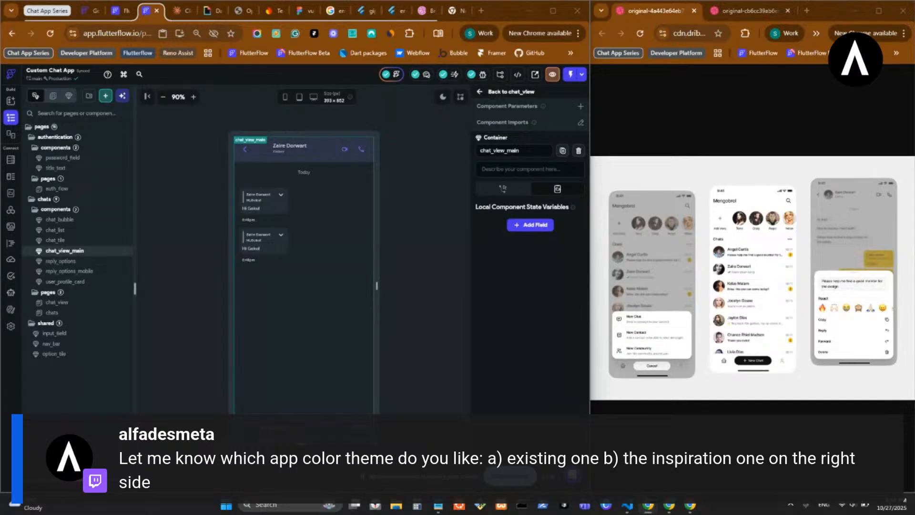
- Narrow the running app's window to the mobile chat layout and place it beside a widened VS Code window
click(691, 506)
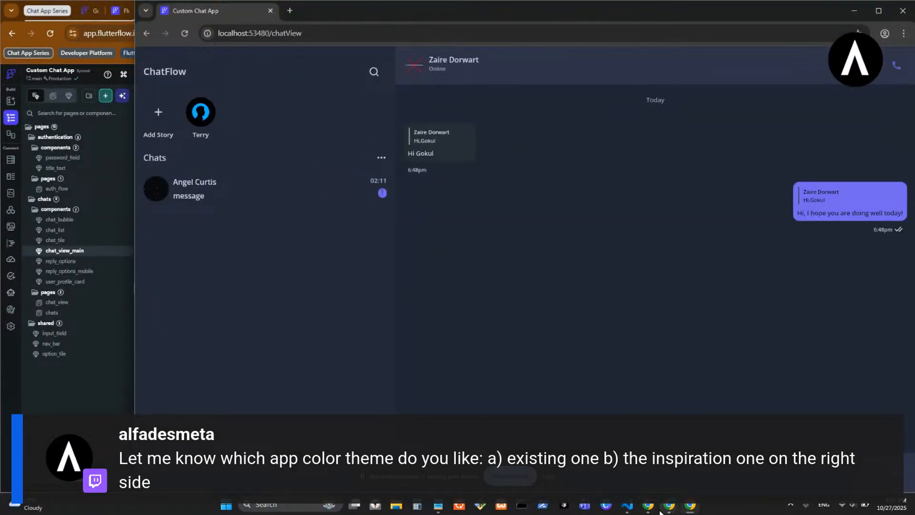
click(628, 508)
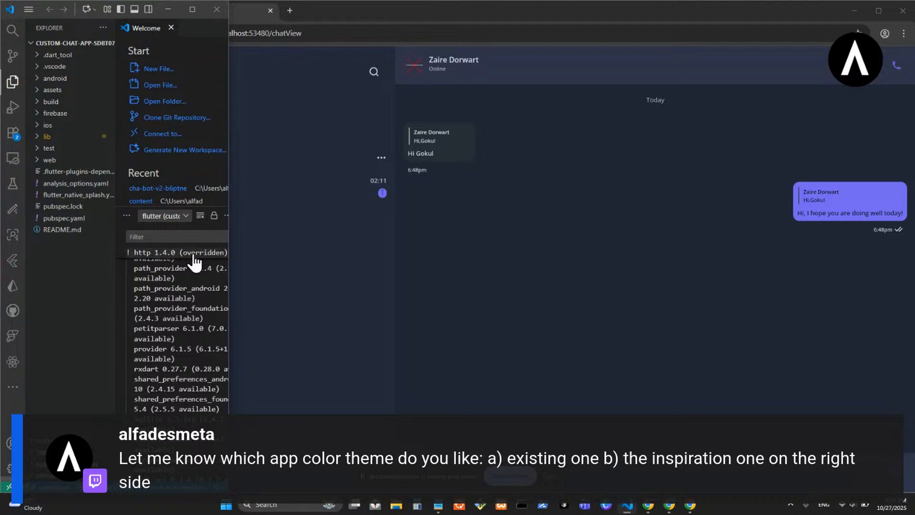
click(567, 294)
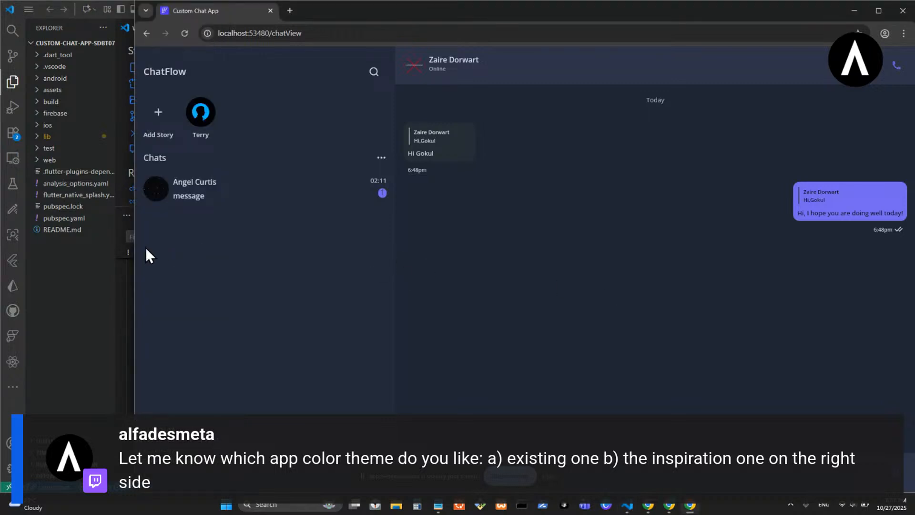
drag(134, 248, 321, 245)
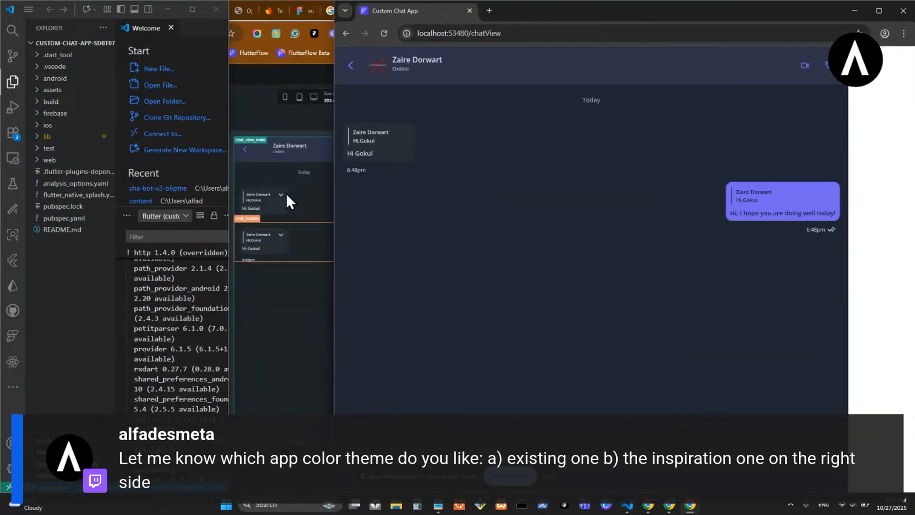
drag(47, 16, 429, 61)
click(699, 152)
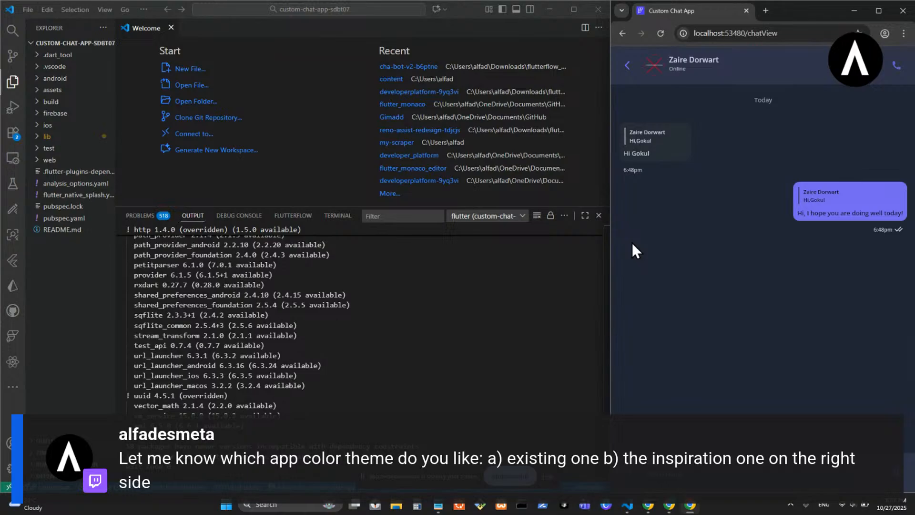
- Switch to FlutterFlow, set the chat_view_main preview to light mode and return to the chat_view page
click(668, 508)
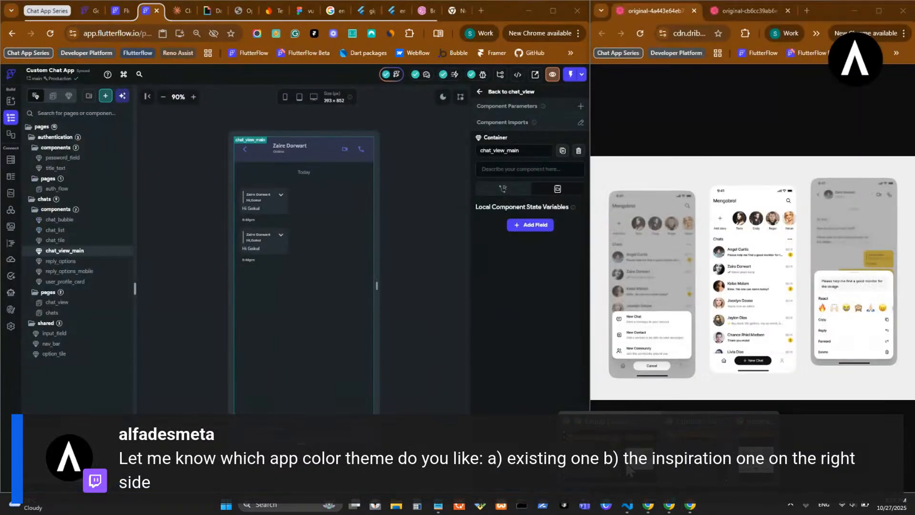
click(613, 455)
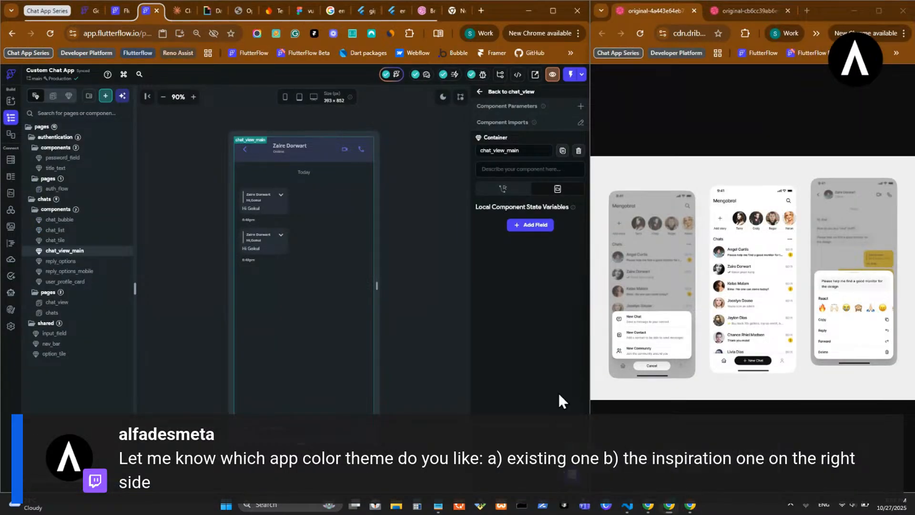
click(442, 103)
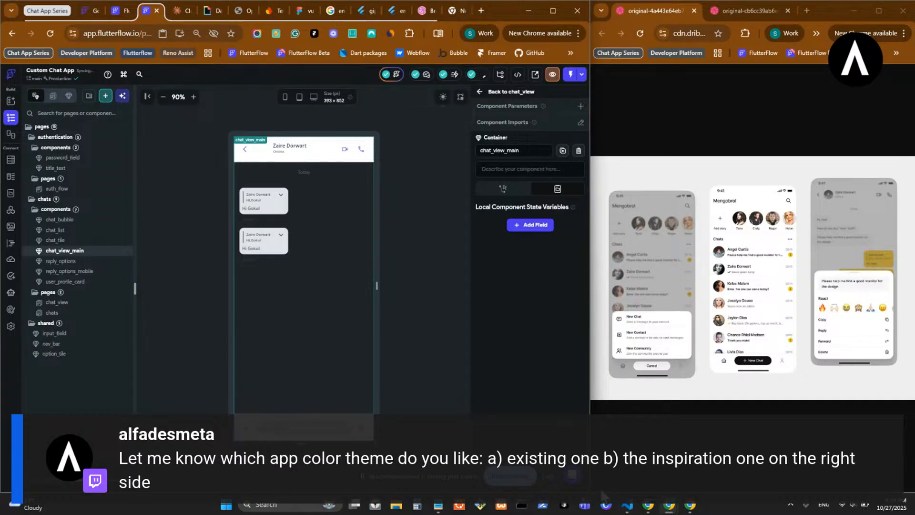
click(483, 92)
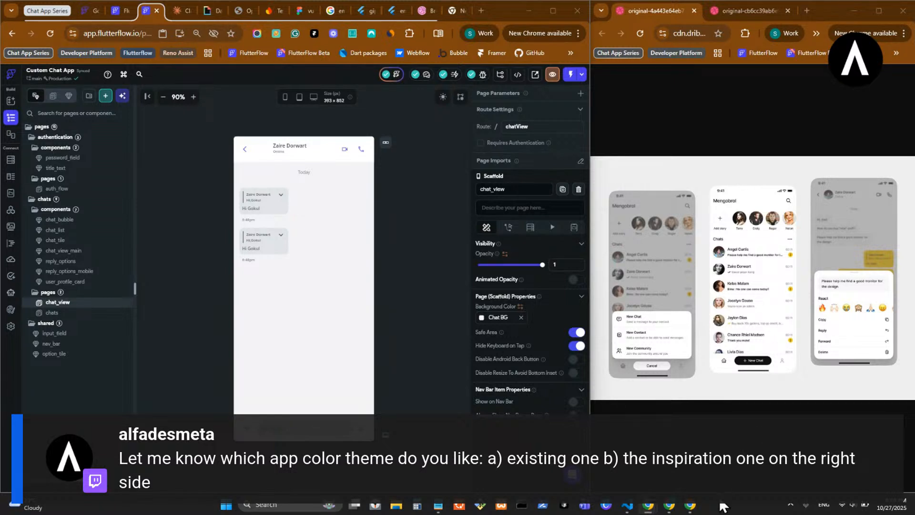
- Compare the running app with the chat_view page previewed in dark and light mode, ending on light mode
click(691, 506)
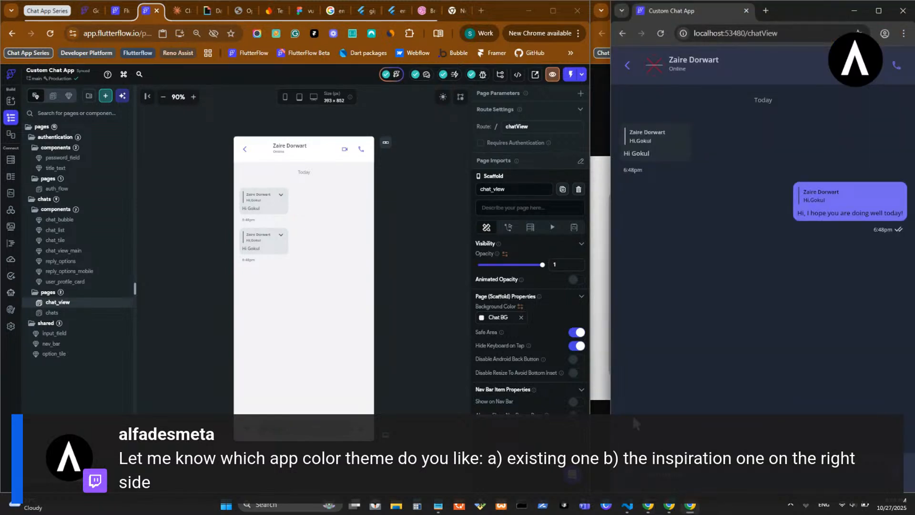
click(443, 97)
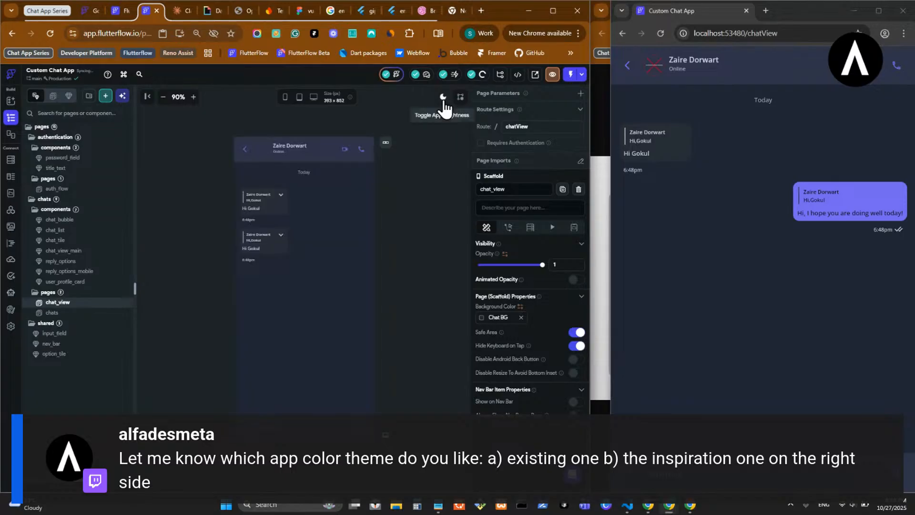
click(443, 97)
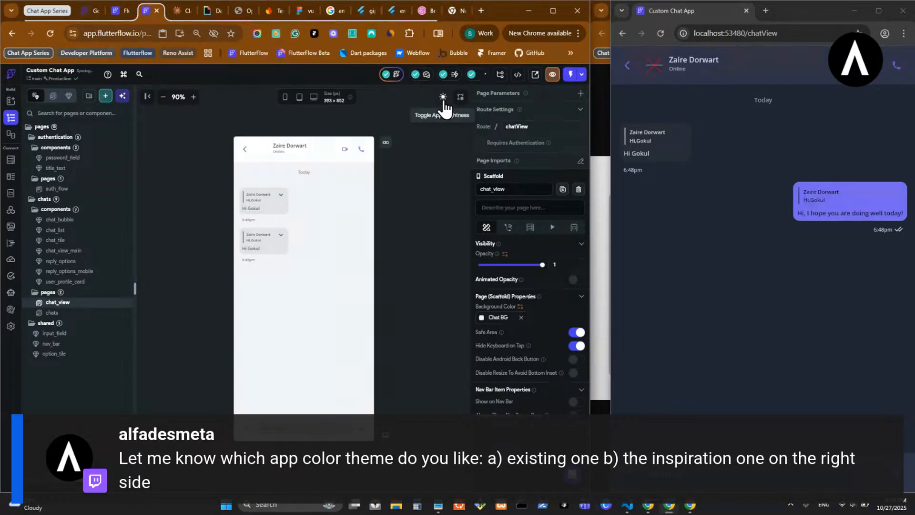
click(444, 99)
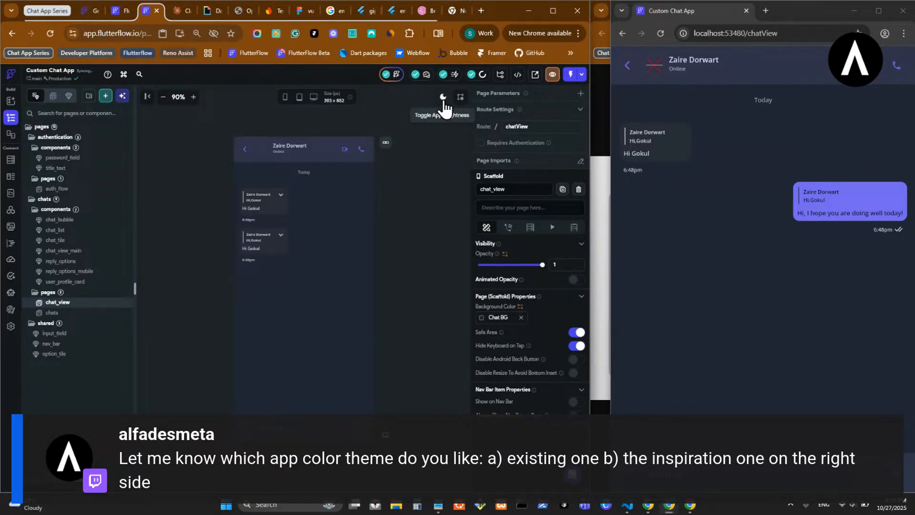
click(444, 98)
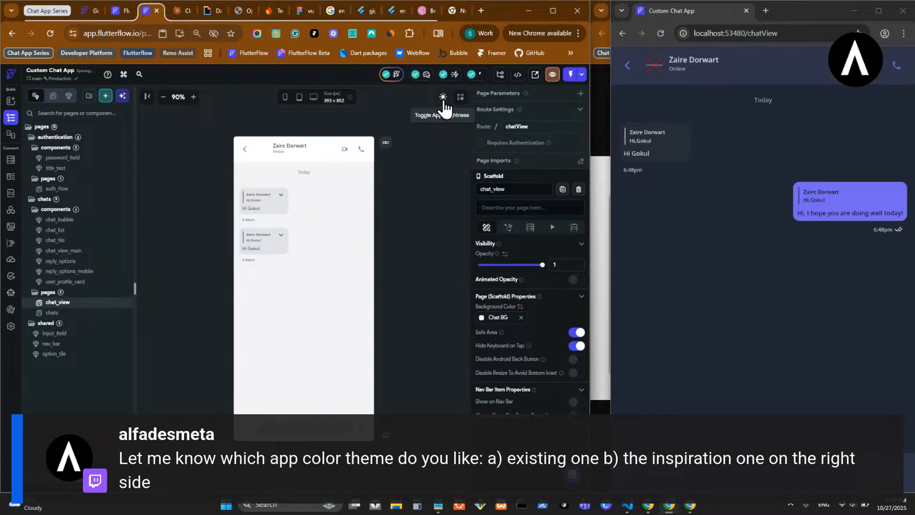
click(443, 98)
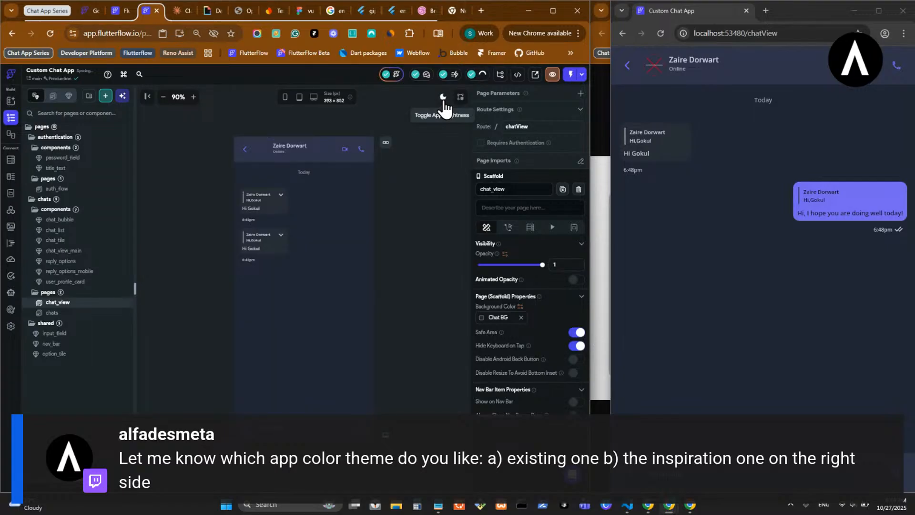
click(443, 98)
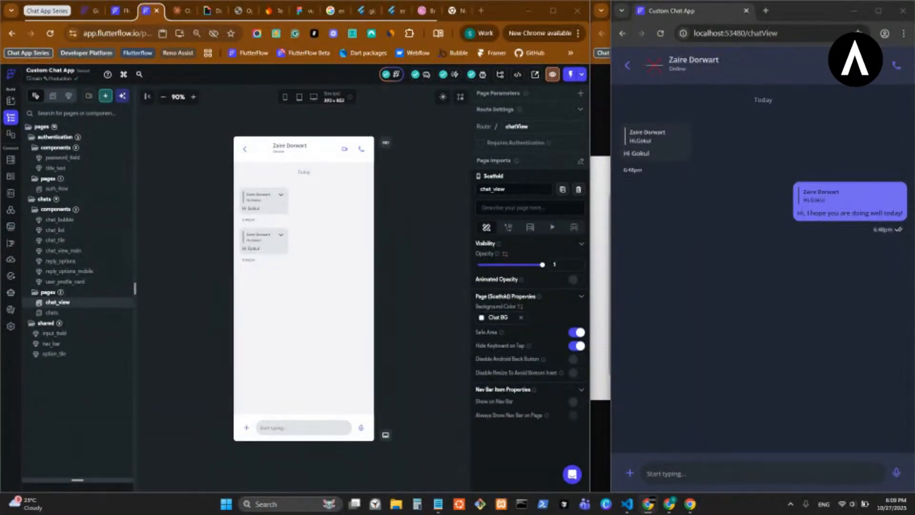
- Narrow the FlutterFlow window to fit beside a wider running app window, and open the project's theme color settings
drag(592, 295, 553, 300)
click(612, 291)
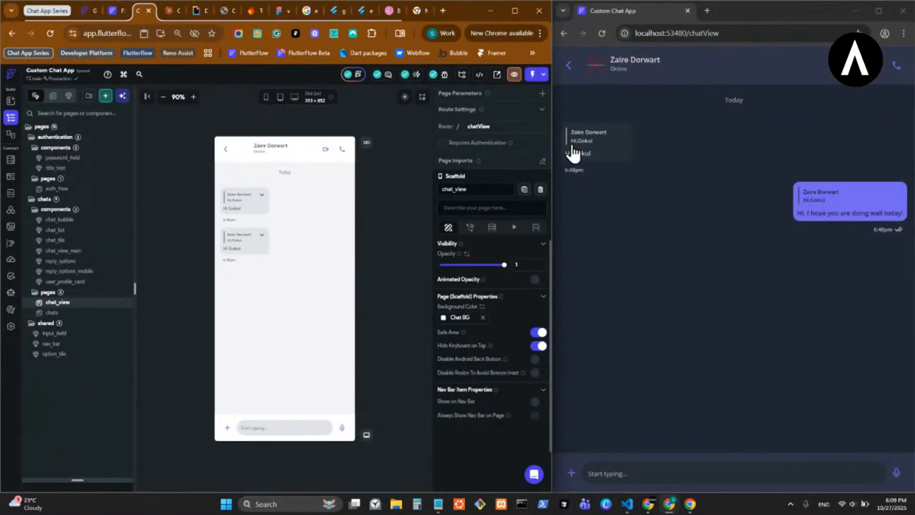
click(11, 245)
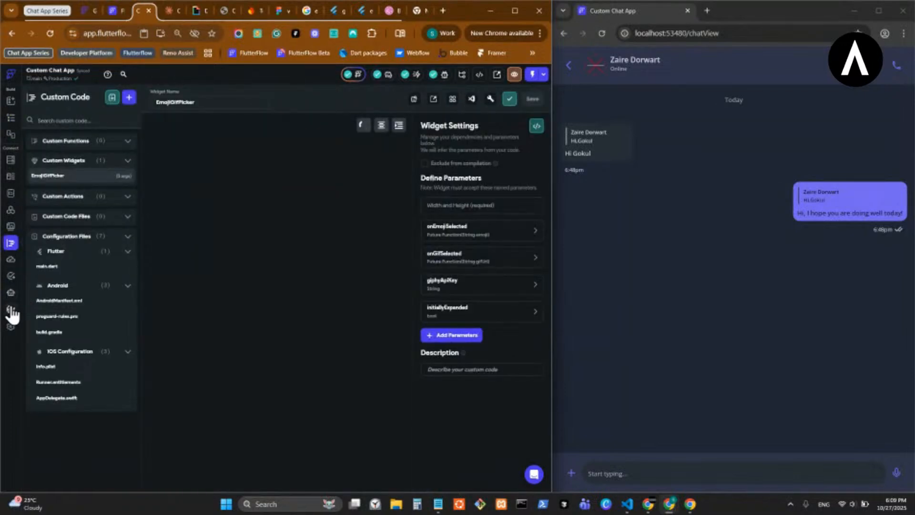
click(11, 310)
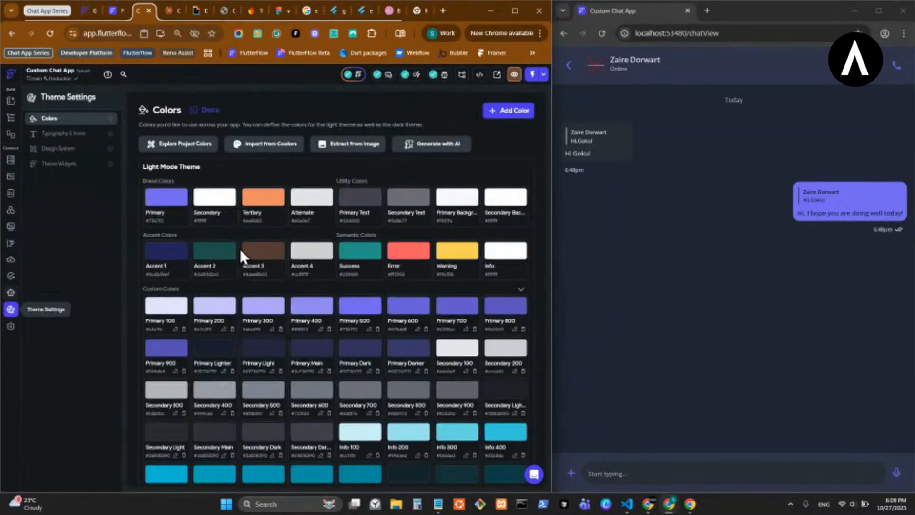
- Examine the project's light and dark mode theme palettes, including the brand, accent and custom colors
scroll(333, 260, down, 20)
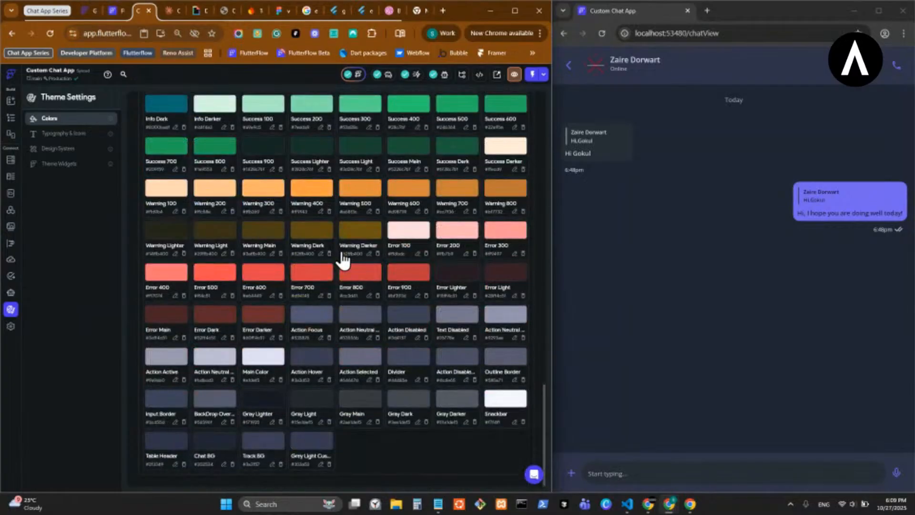
scroll(342, 261, up, 20)
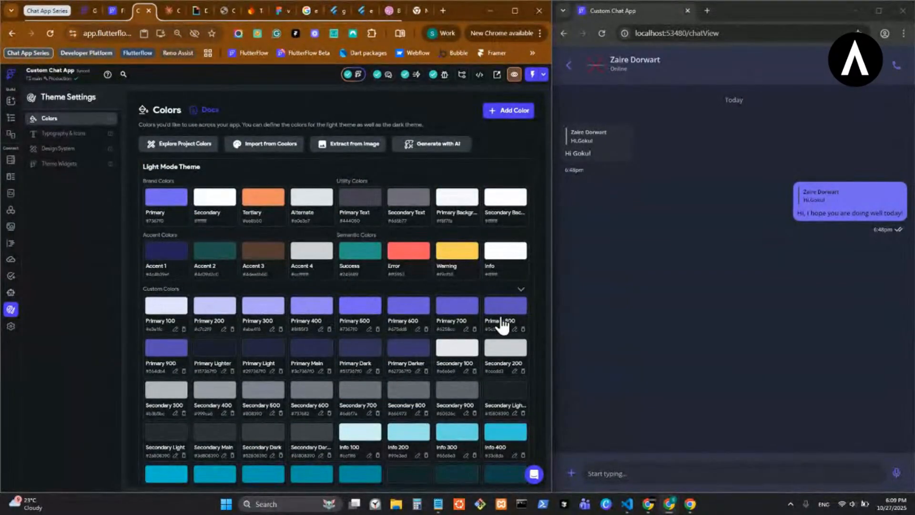
scroll(413, 361, down, 10)
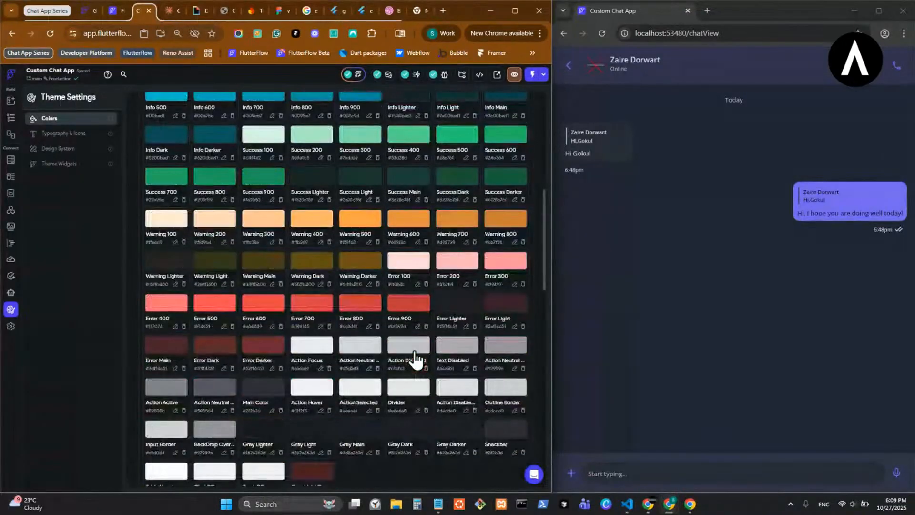
scroll(410, 351, down, 5)
scroll(305, 312, up, 7)
scroll(329, 308, down, 10)
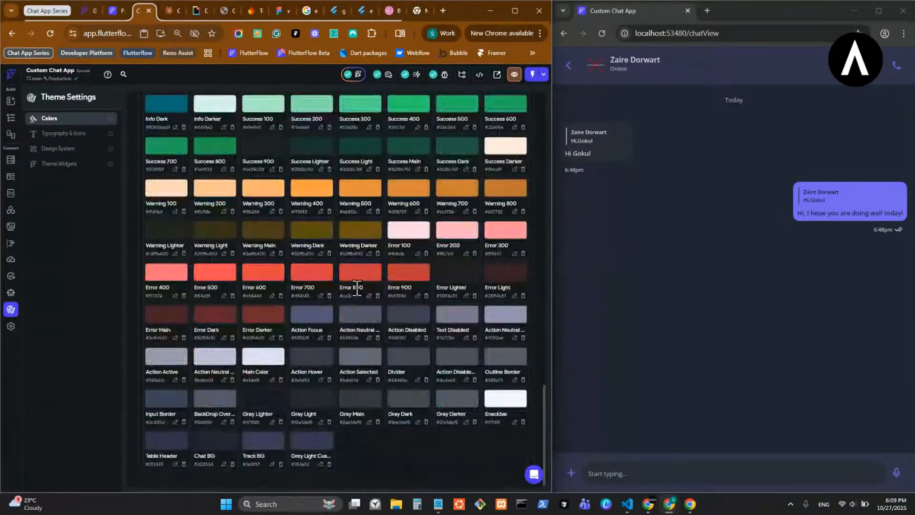
scroll(366, 353, up, 15)
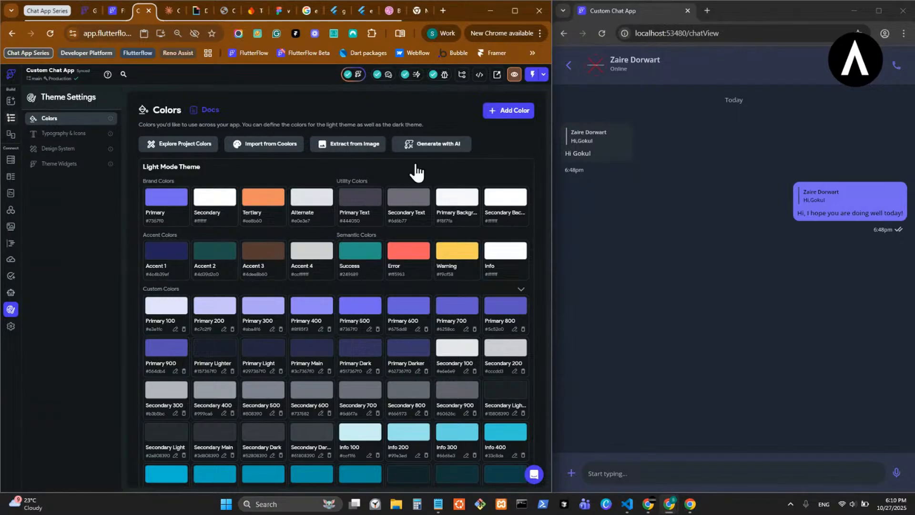
- Return to the chat_view page and arrange the windows so FlutterFlow sits beside the running app showing only its conversation view
click(11, 118)
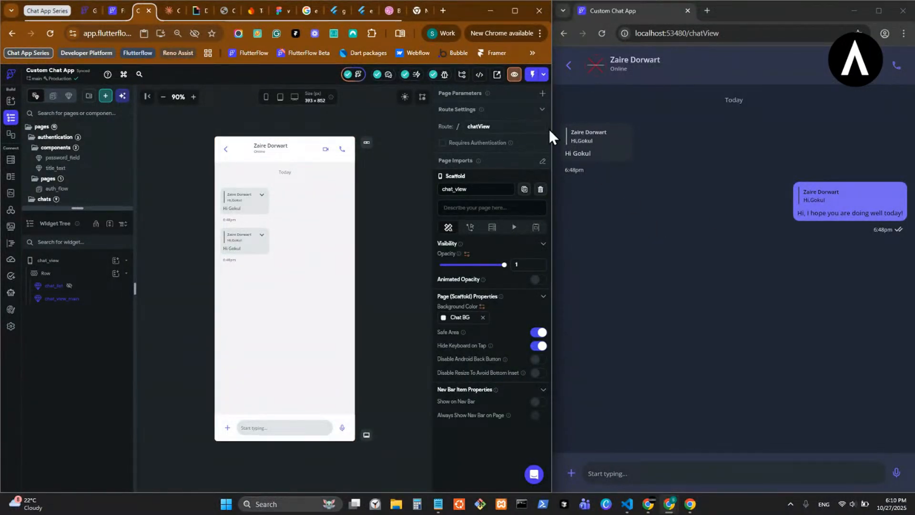
drag(552, 133, 84, 111)
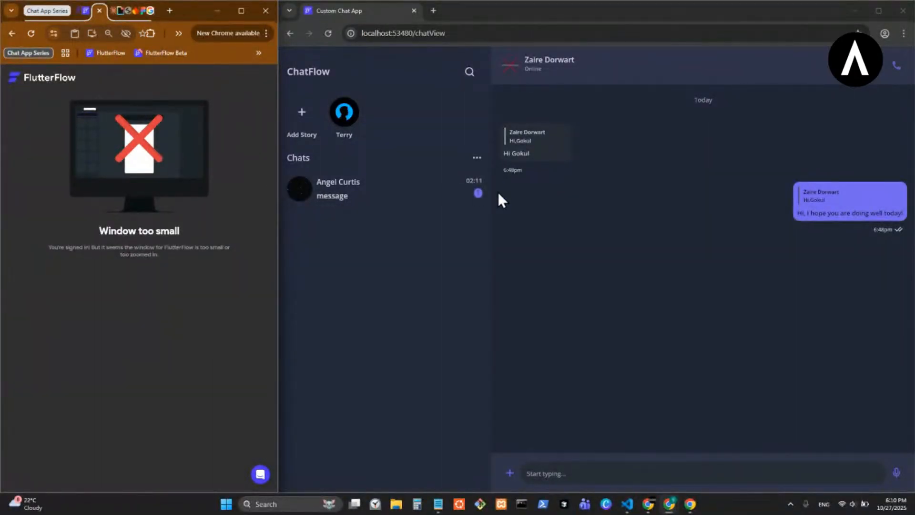
drag(278, 199, 644, 205)
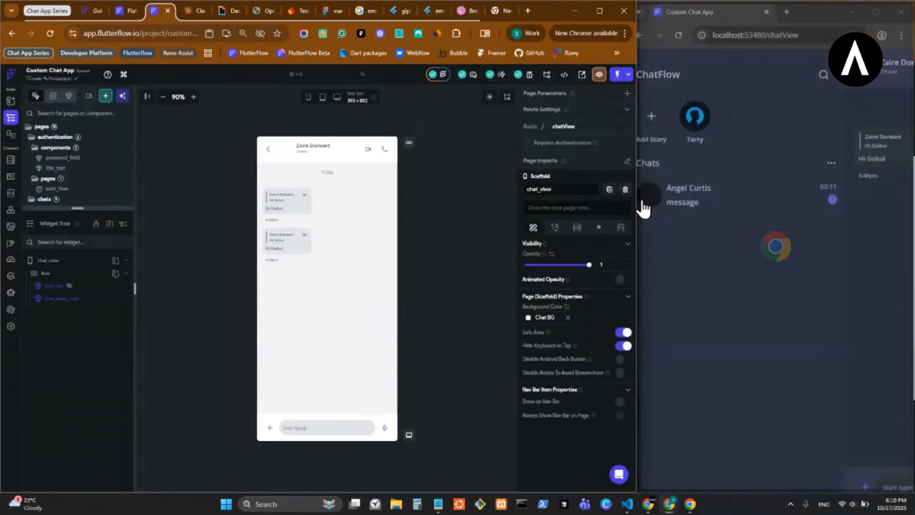
drag(813, 14, 797, 44)
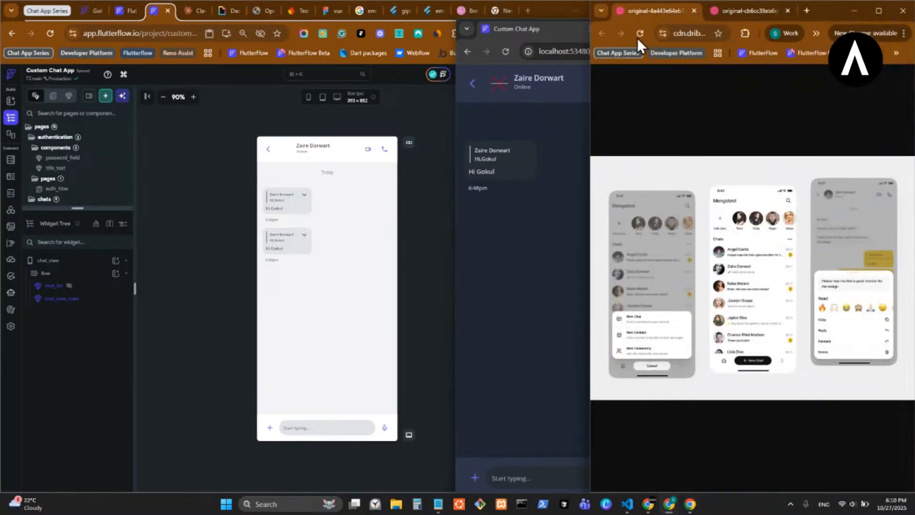
drag(588, 100, 639, 98)
click(565, 26)
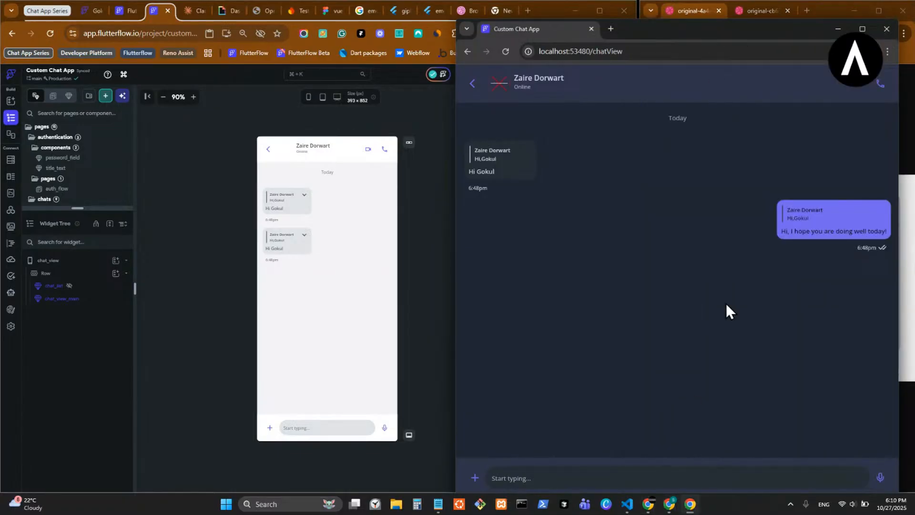
drag(799, 30, 451, 62)
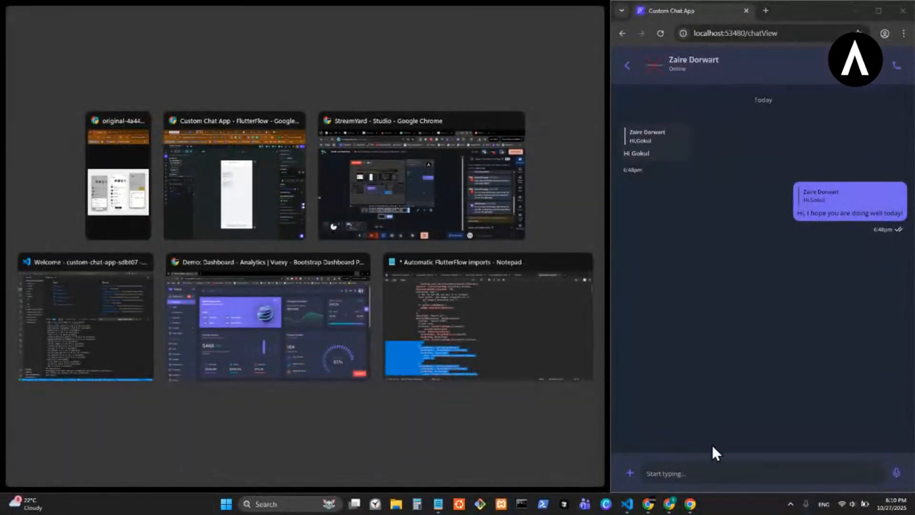
click(62, 336)
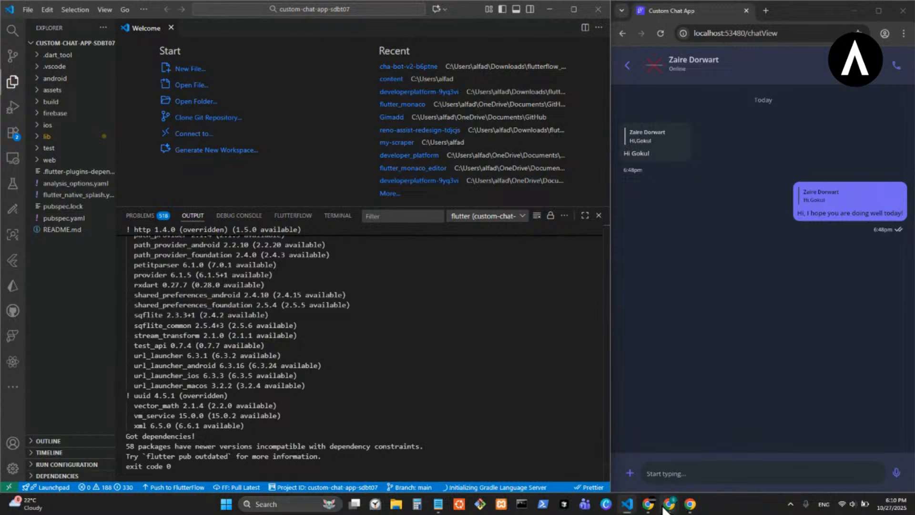
mouse_move(675, 509)
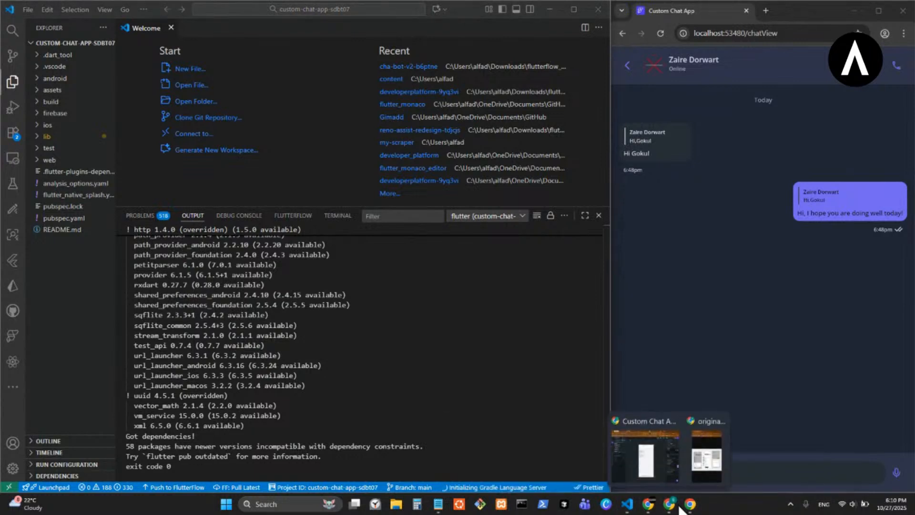
click(658, 466)
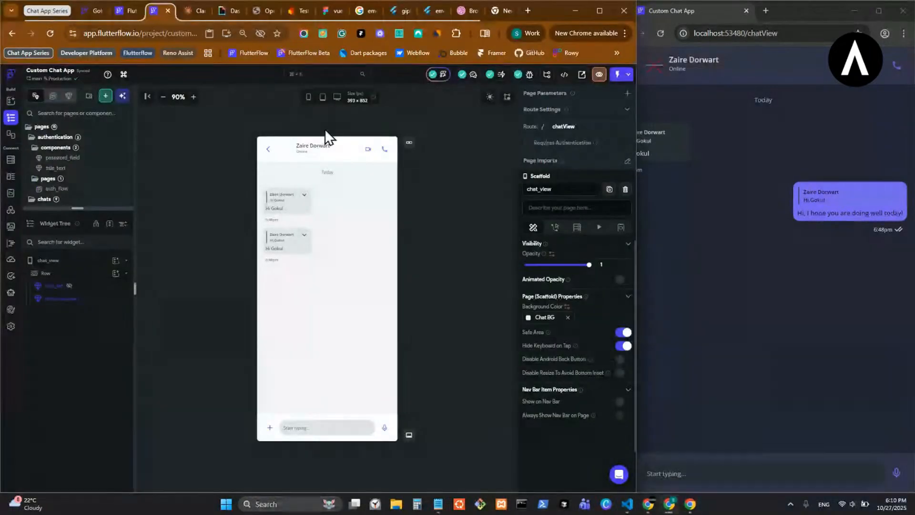
- Open the chat_bubble component for editing from within the chat_view_main component
click(299, 203)
double_click(298, 203)
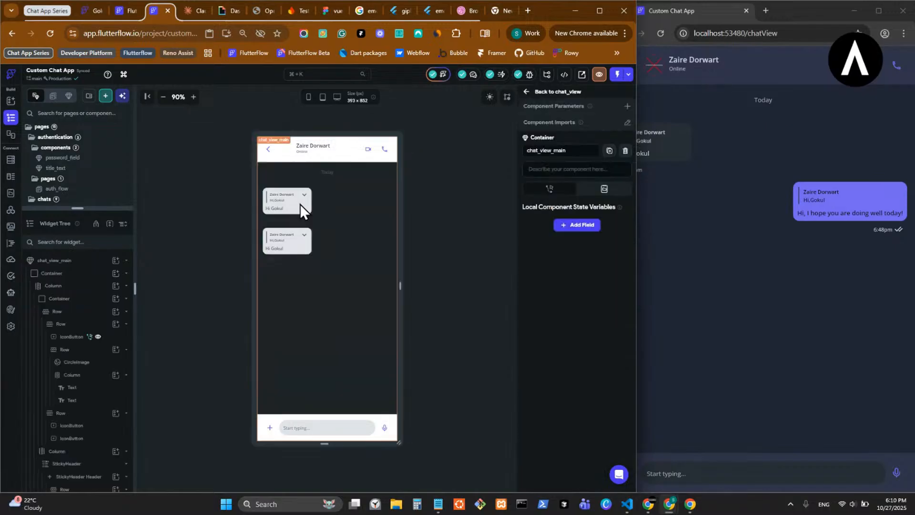
double_click(328, 207)
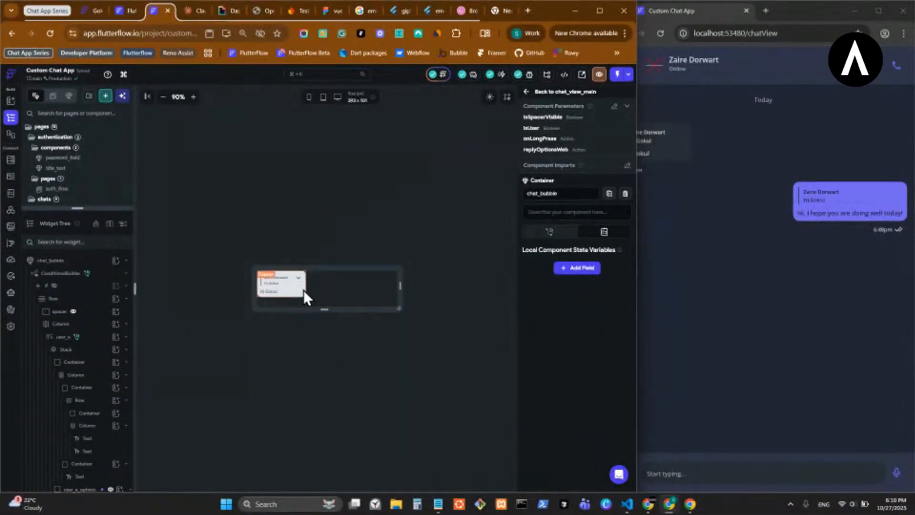
- Wrap the bubble container inside the user_b stack of chat_bubble in a ConditionalBuilder
click(302, 290)
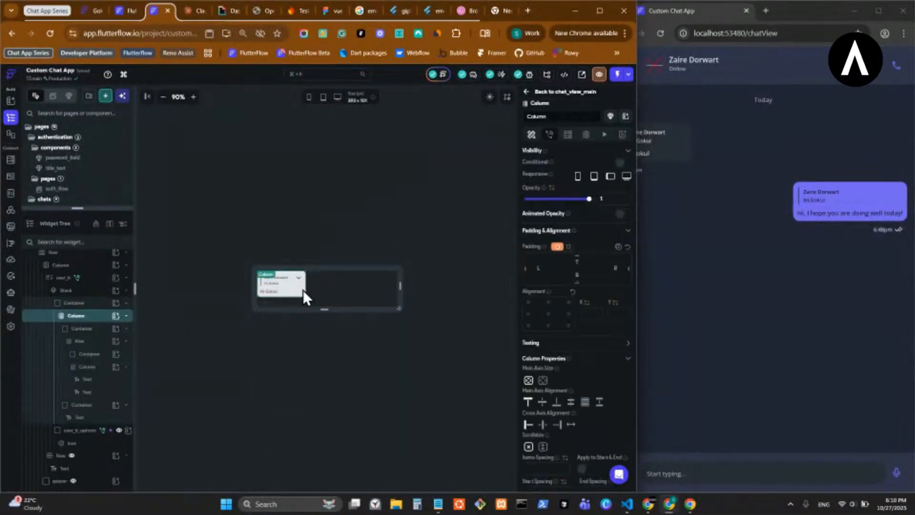
click(76, 303)
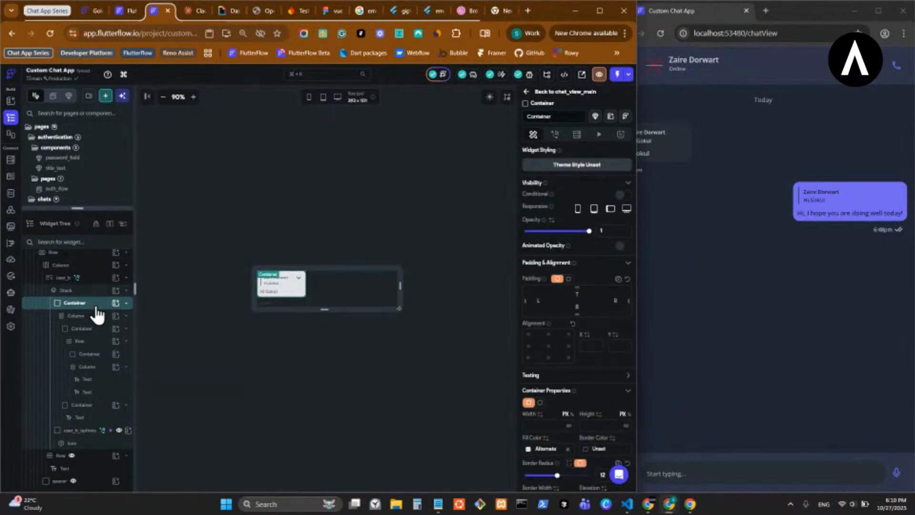
click(95, 281)
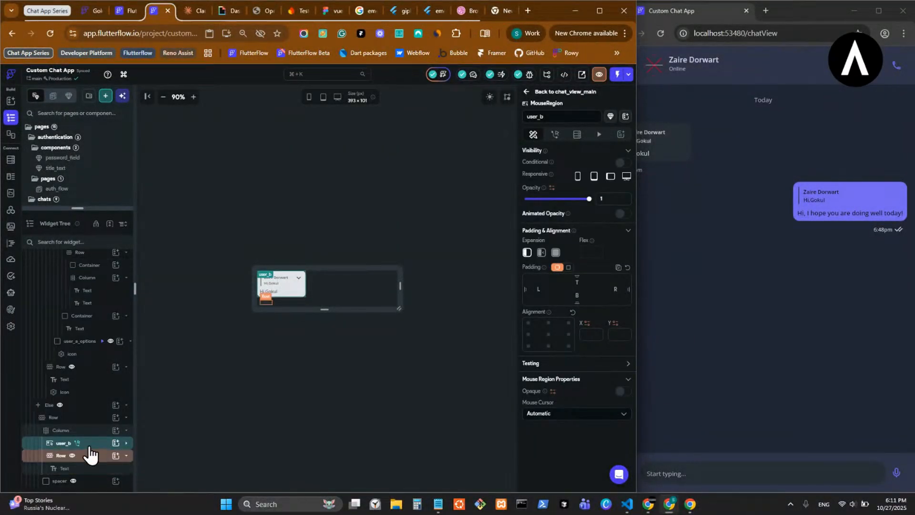
scroll(90, 453, down, 3)
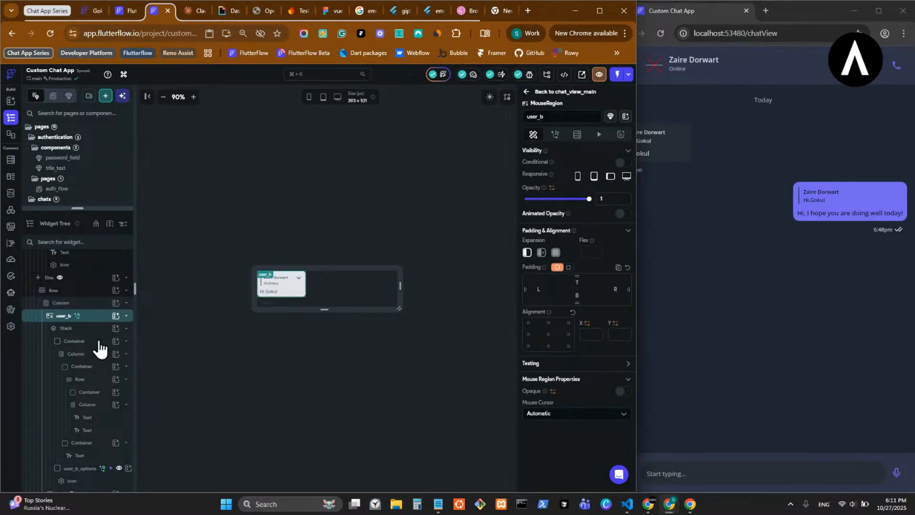
right_click(99, 348)
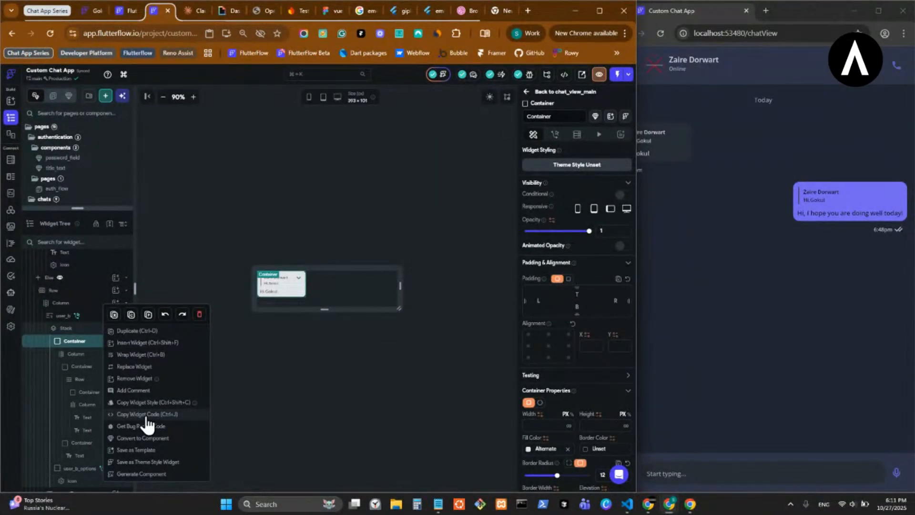
click(141, 356)
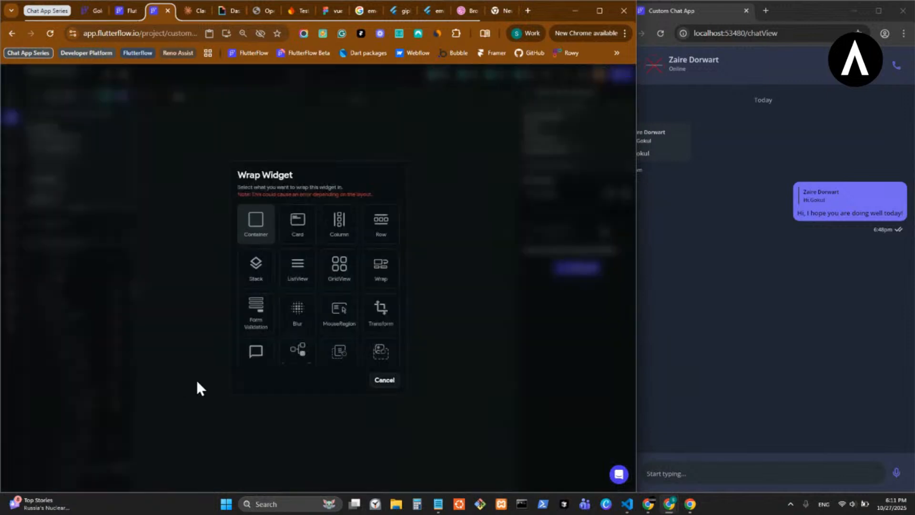
click(284, 353)
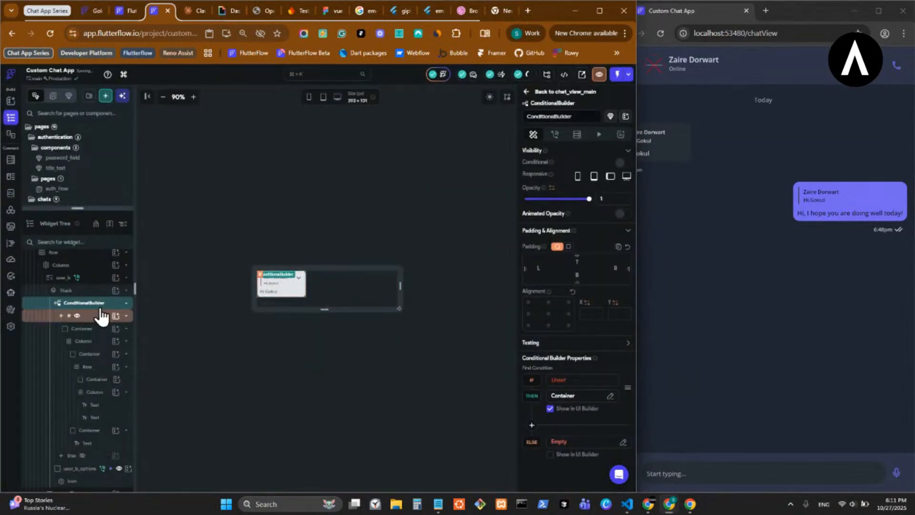
- Add a component parameter named messageType with type Integer to chat_bubble
click(497, 200)
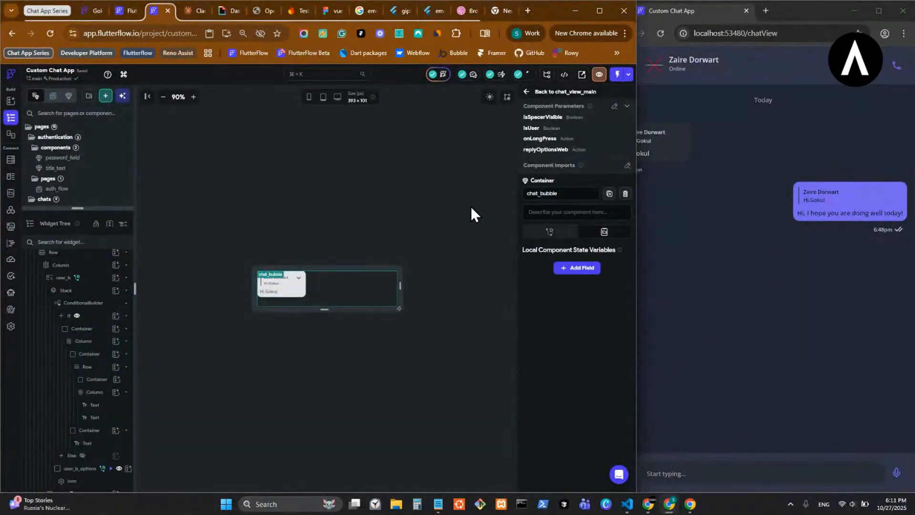
click(614, 106)
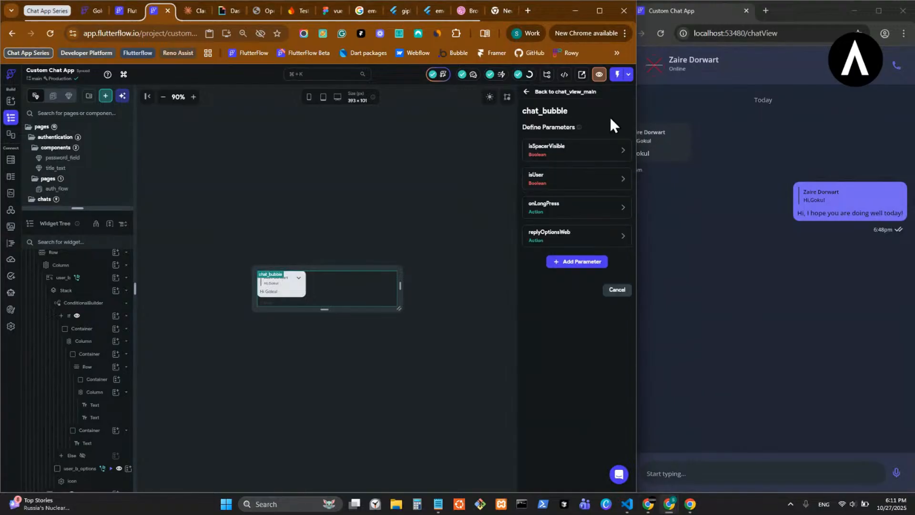
click(553, 262)
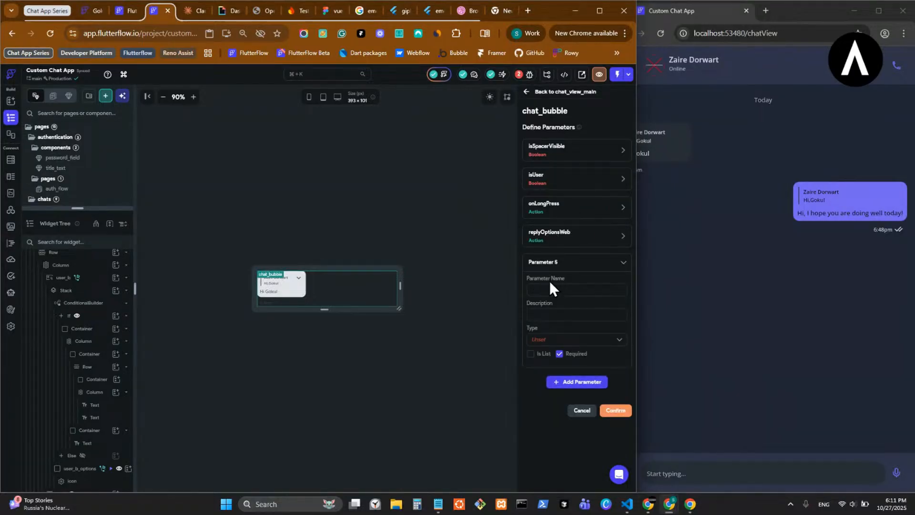
text(messageType)
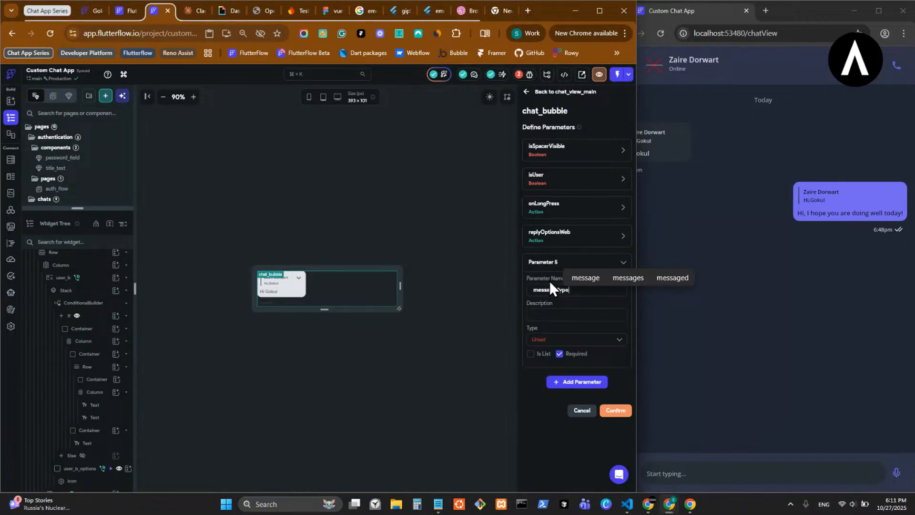
click(559, 340)
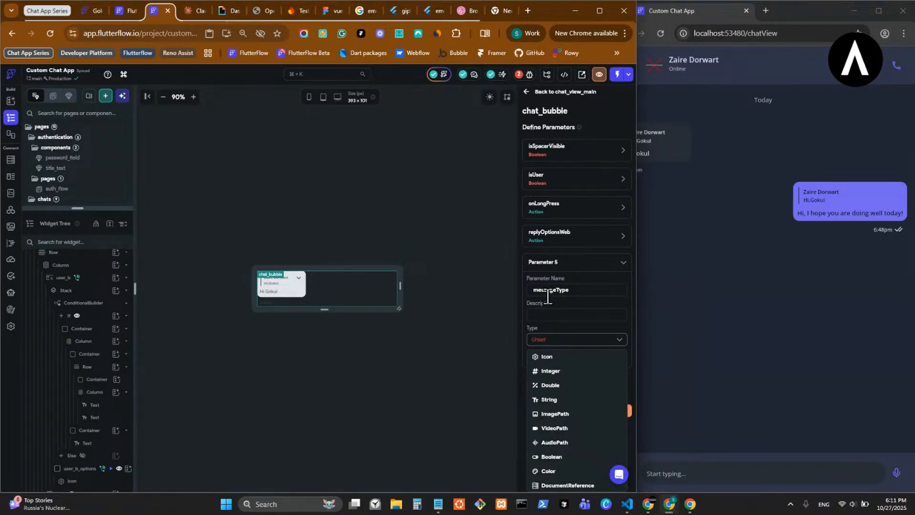
click(571, 373)
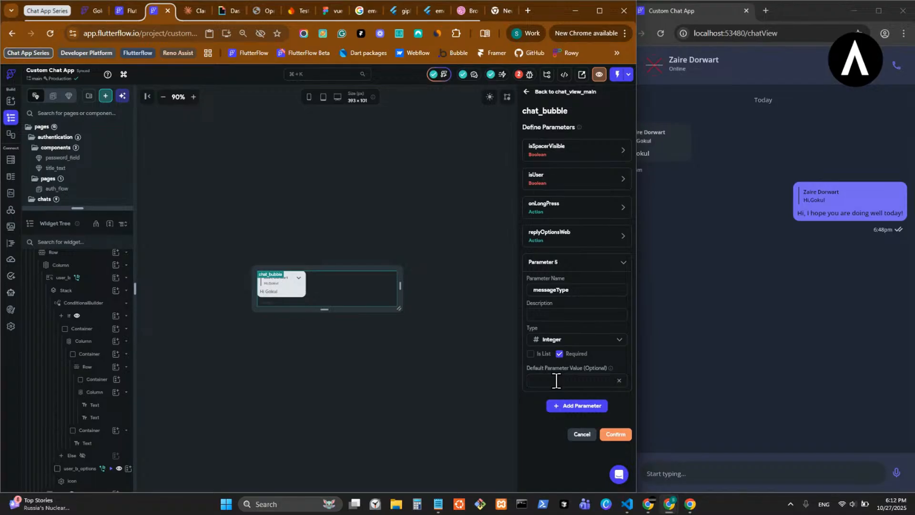
- Try messageType as a String with the default value Image, and revert it to Integer with no default
click(583, 338)
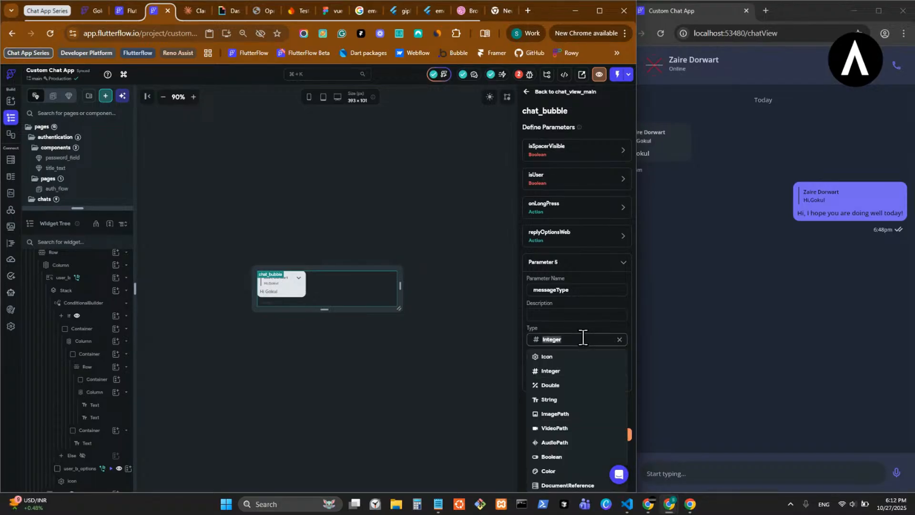
click(553, 401)
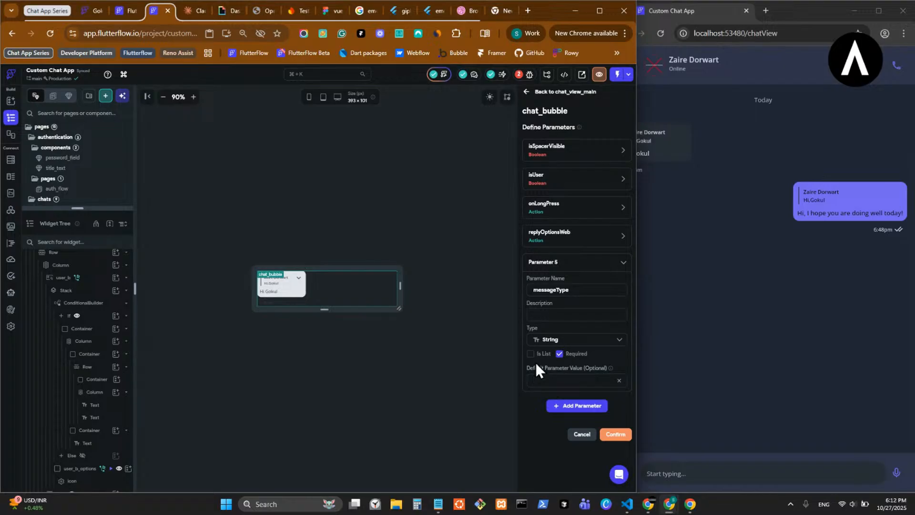
text(Image)
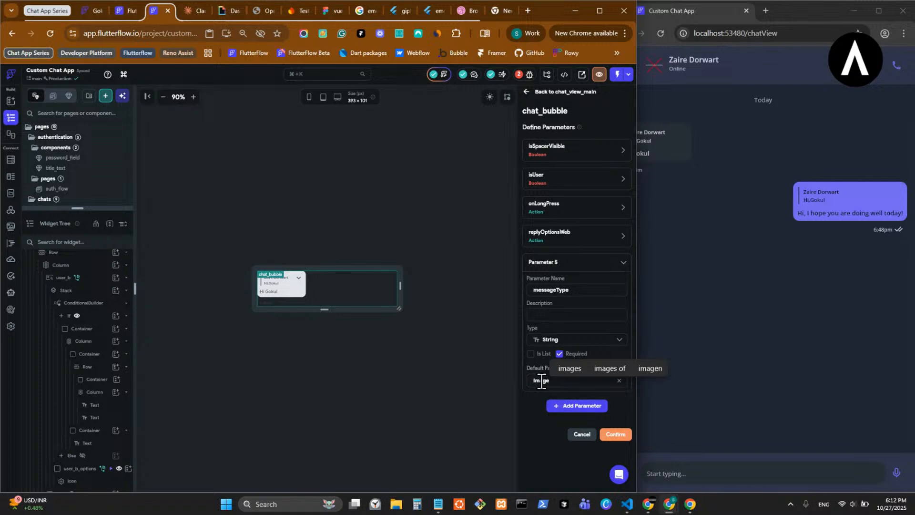
click(542, 381)
double_click(543, 381)
key(BackSpace)
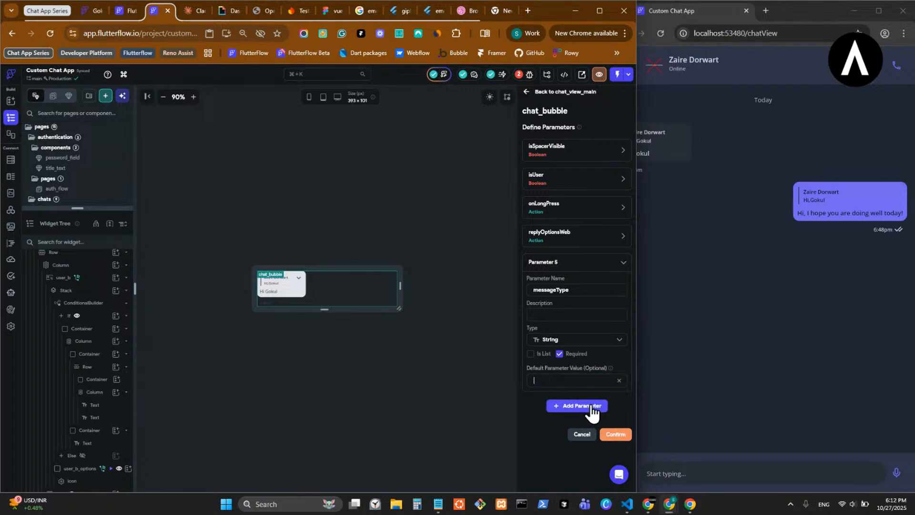
click(582, 341)
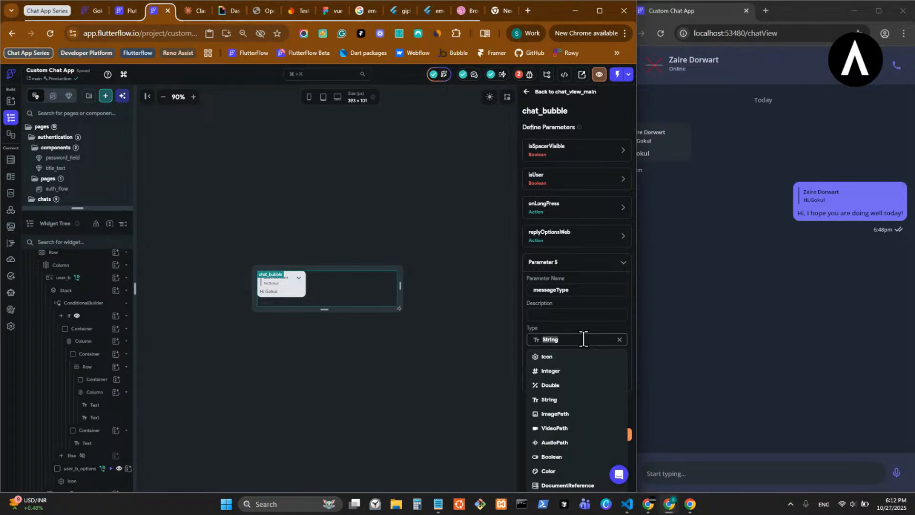
click(585, 372)
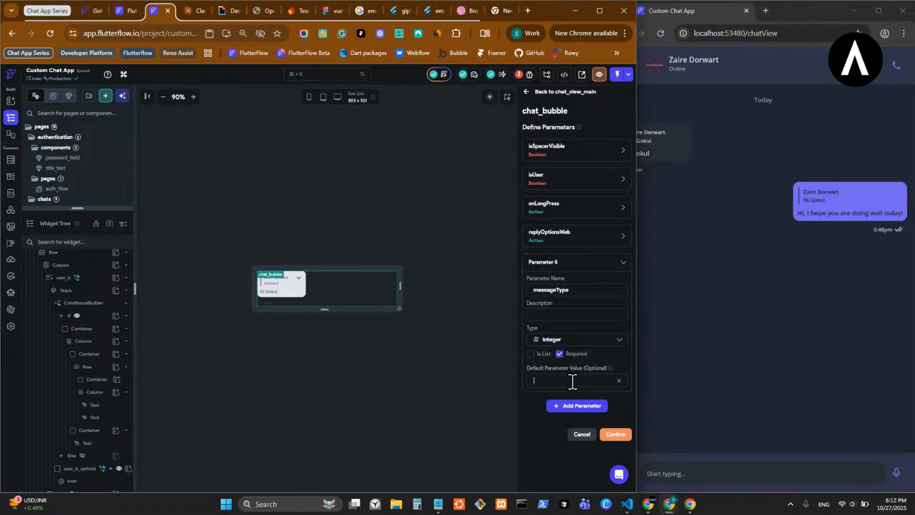
- Give the messageType parameter a default value of 0, make it not required and save the chat_bubble parameters
text(00)
key(BackSpace)
click(560, 355)
click(616, 434)
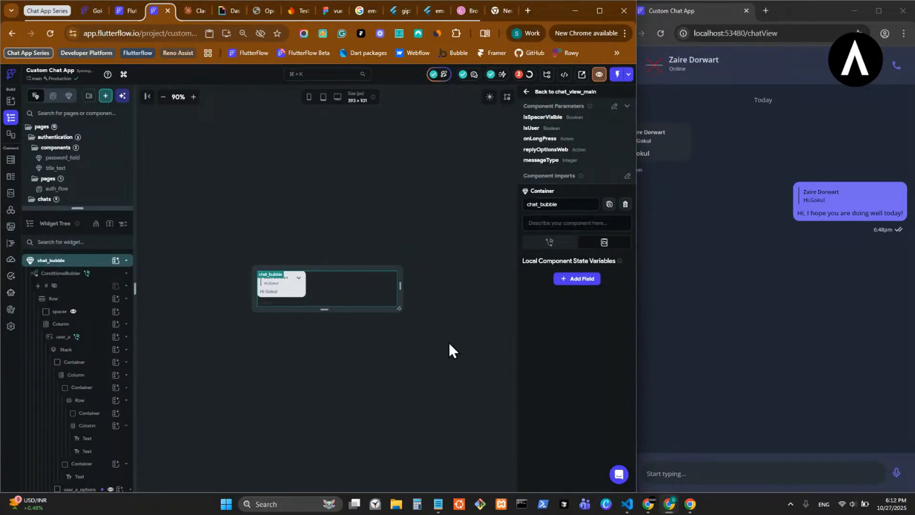
- Set the first condition of the ConditionalBuilder in the user_b stack to messageType Equal To 0
click(288, 298)
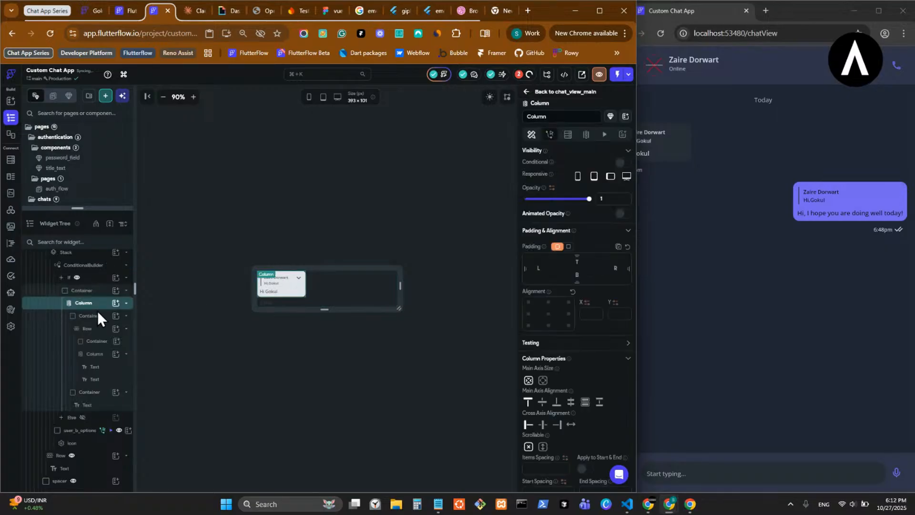
click(110, 273)
scroll(110, 273, up, 2)
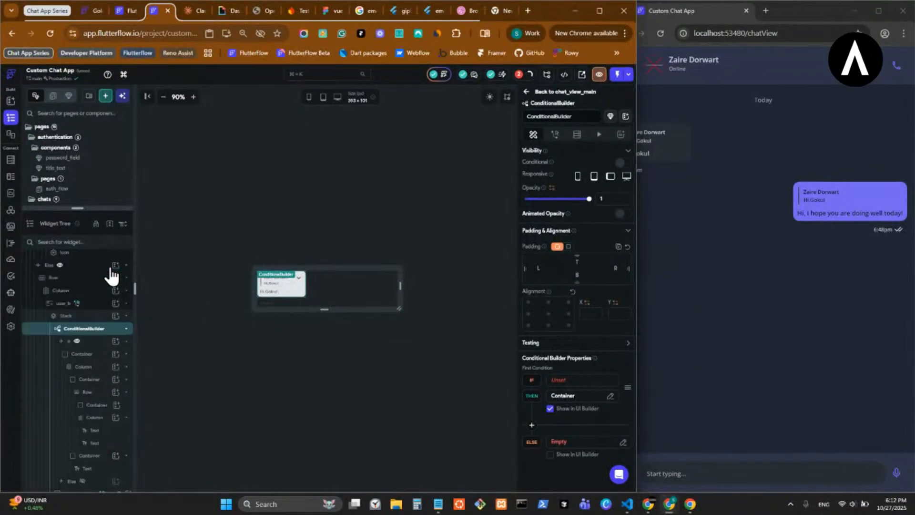
click(567, 380)
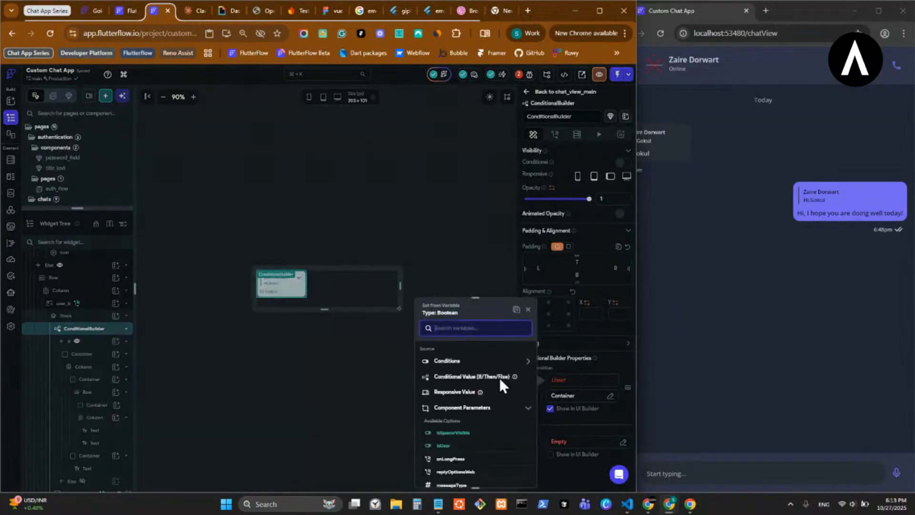
click(465, 364)
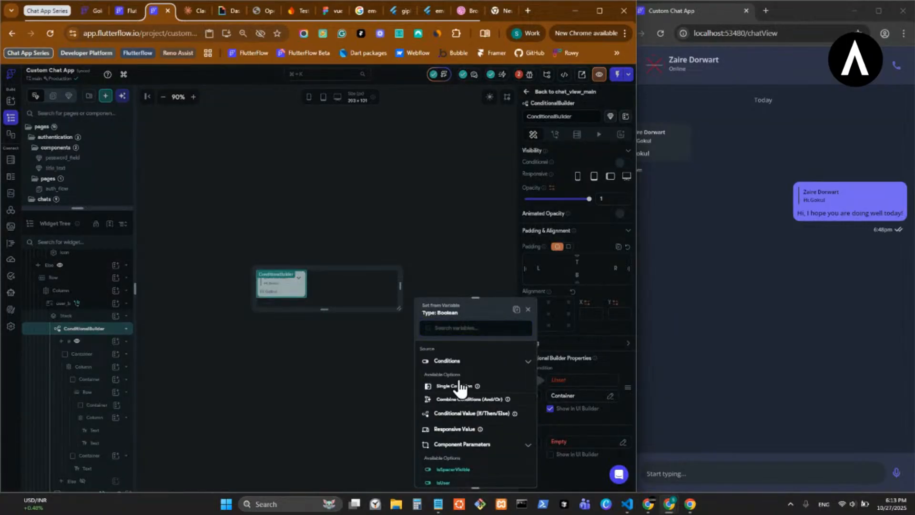
click(461, 386)
click(462, 373)
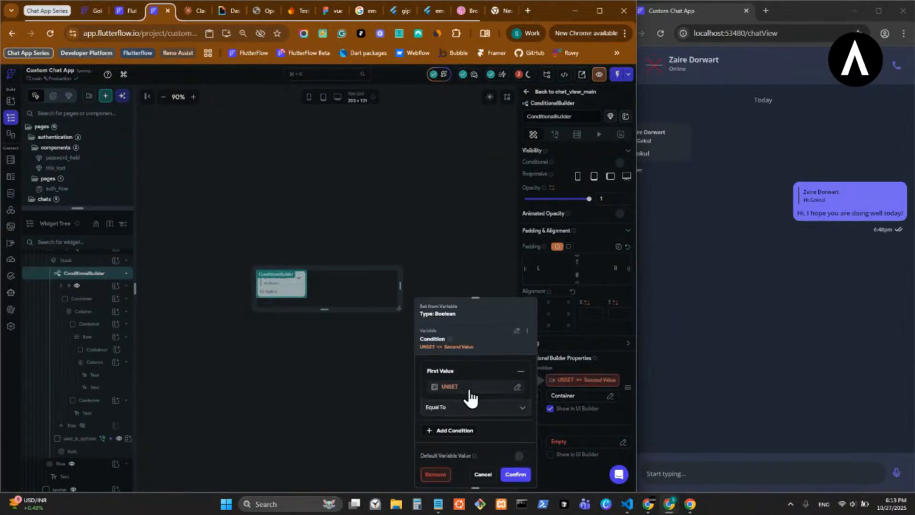
click(463, 387)
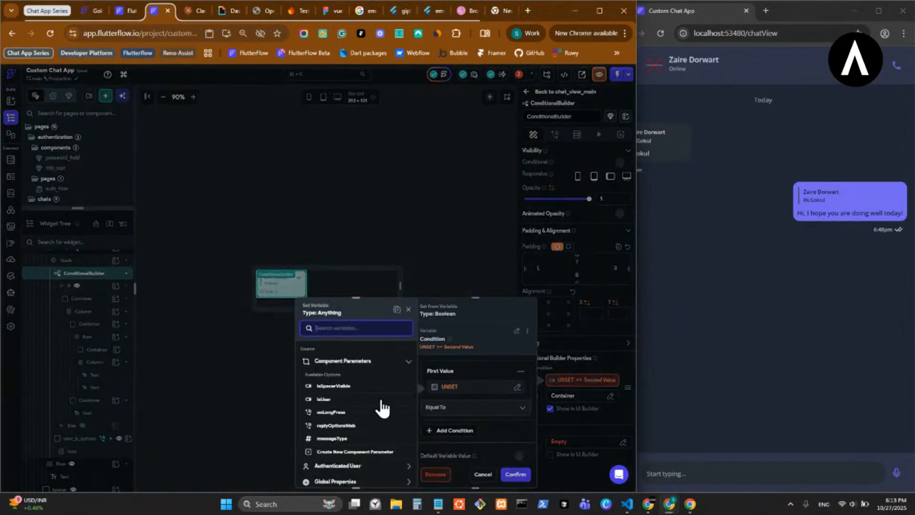
click(348, 438)
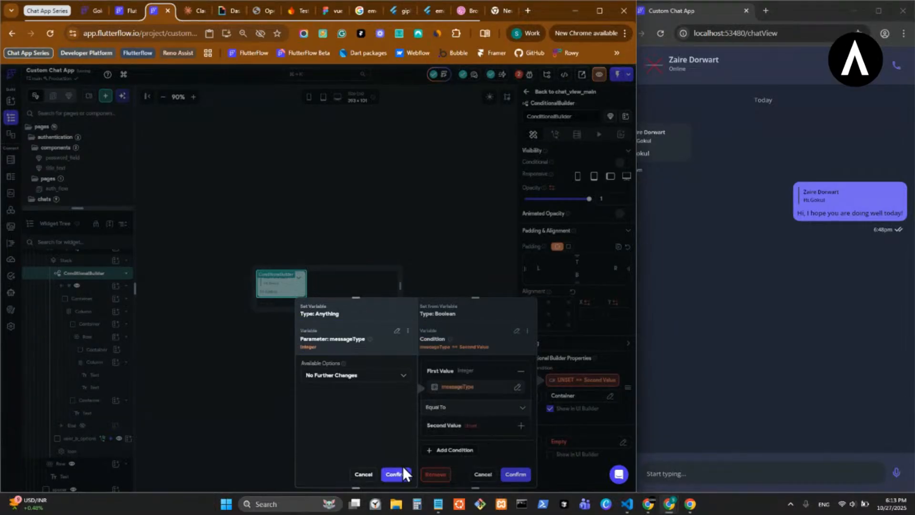
click(396, 475)
click(466, 428)
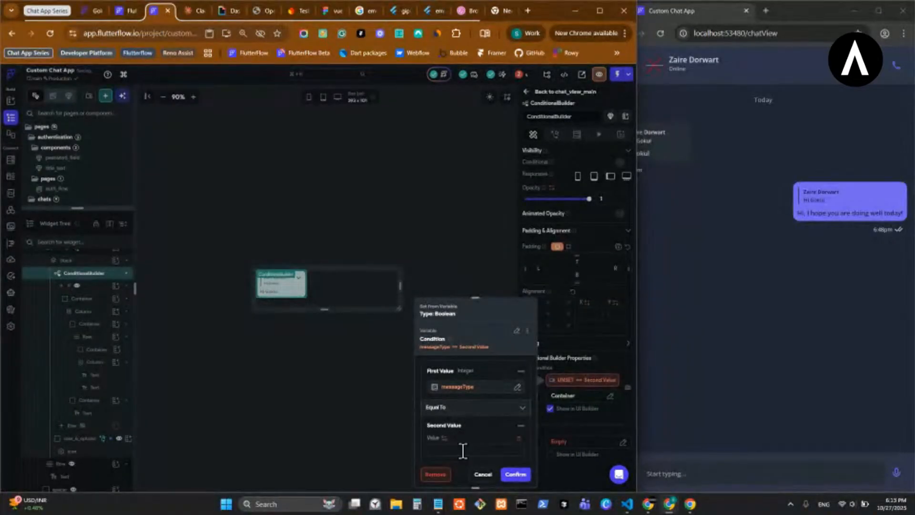
text(0)
click(515, 474)
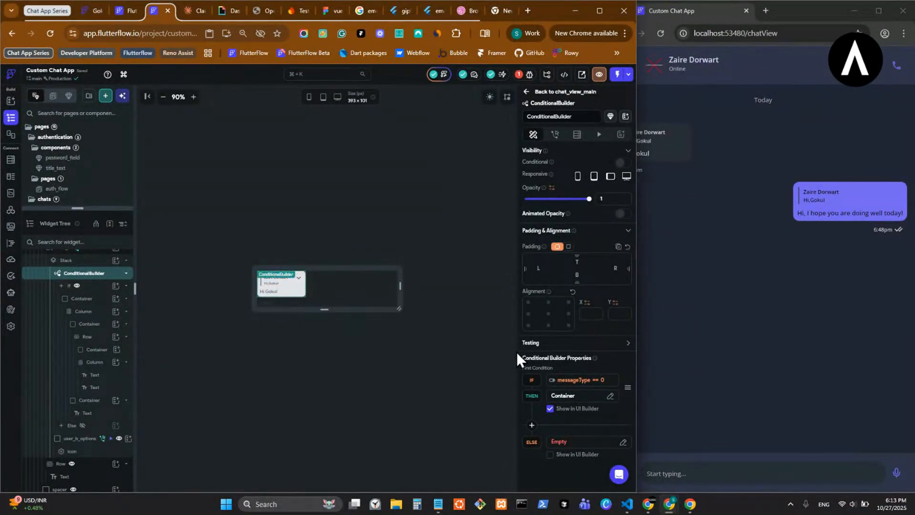
- Add an Image to the ConditionalBuilder's Else branch and enlarge the chat_bubble canvas to a height of 277 px
click(550, 455)
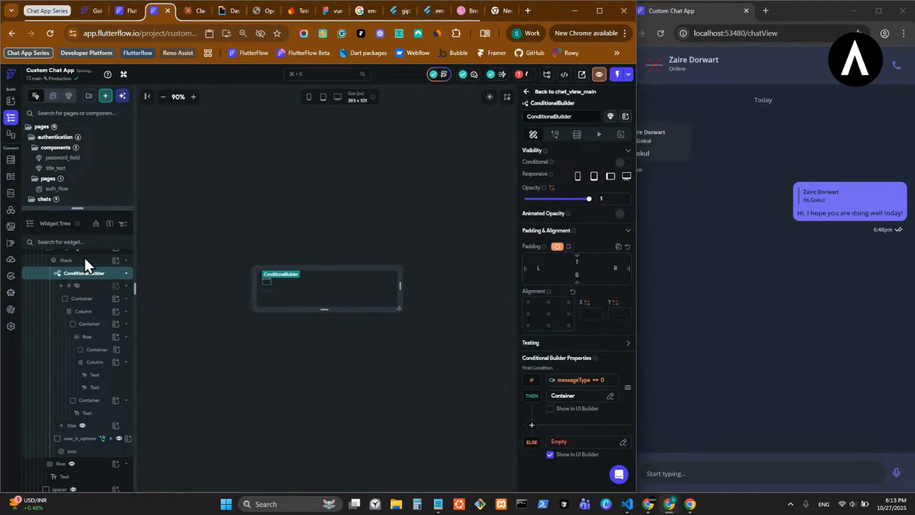
click(115, 425)
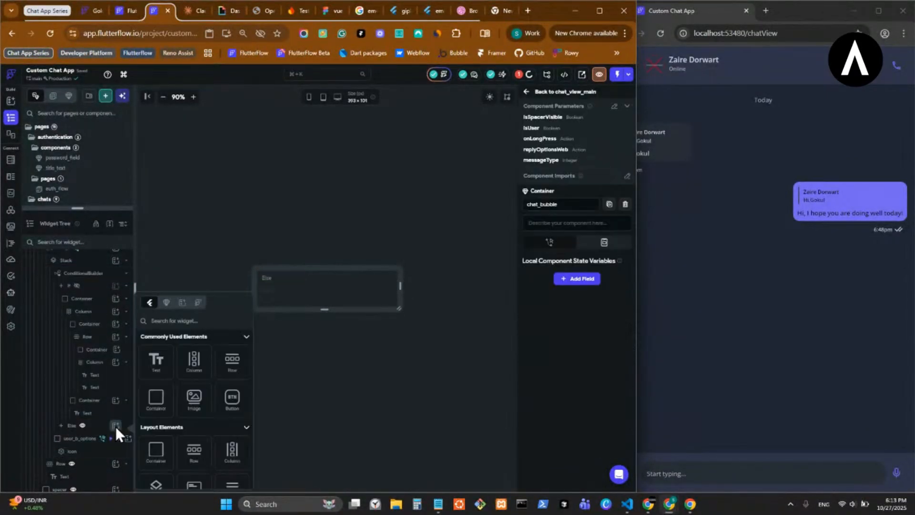
click(196, 403)
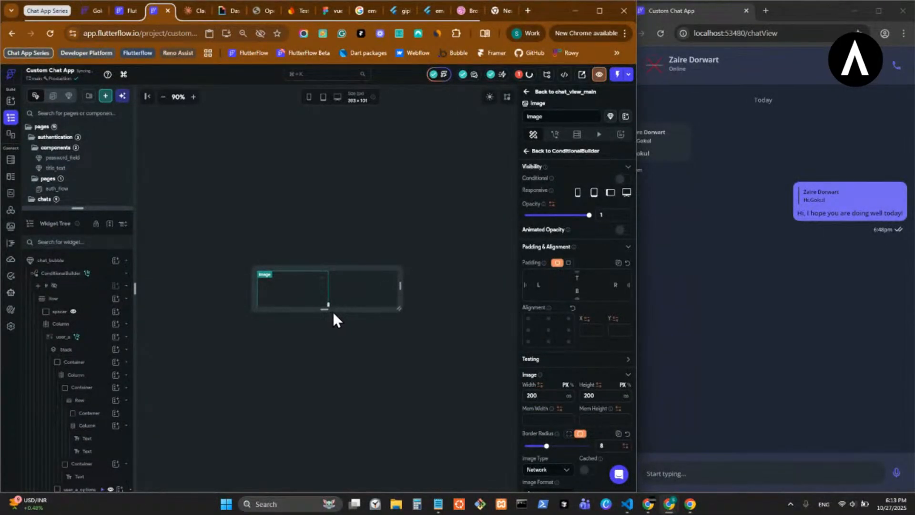
drag(328, 308, 333, 374)
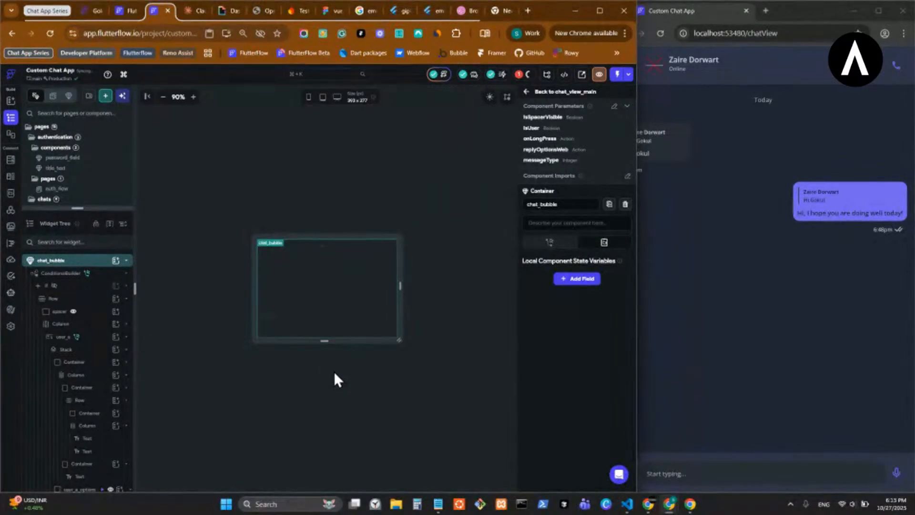
- Set the Else image's path to an Unsplash stock photo of a misty green tea field
click(315, 287)
scroll(537, 353, down, 4)
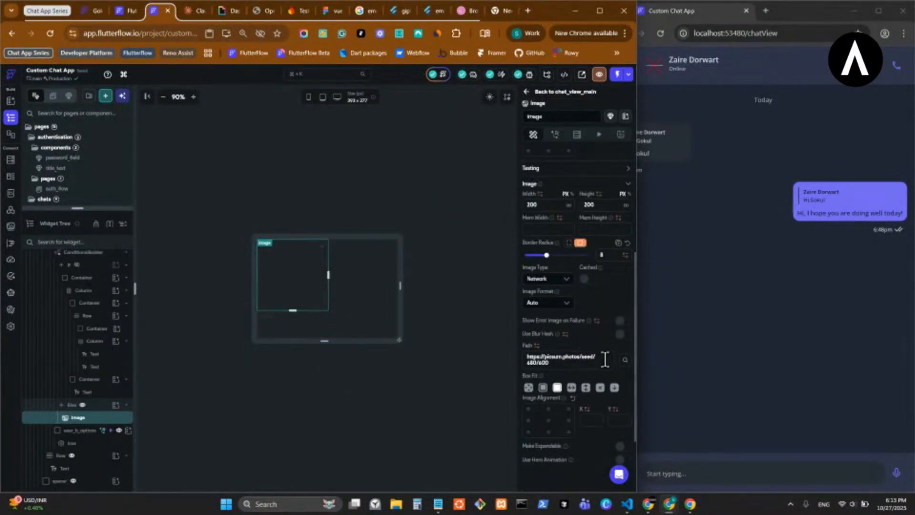
click(625, 361)
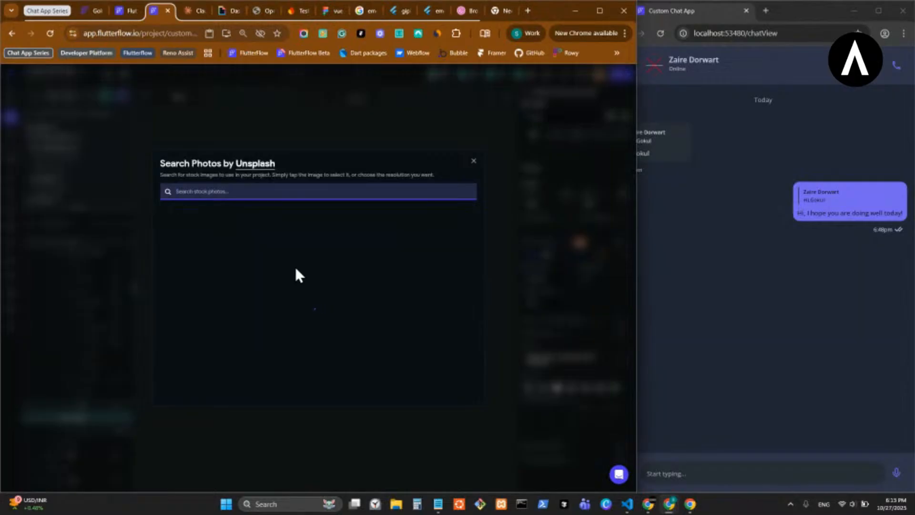
mouse_move(305, 271)
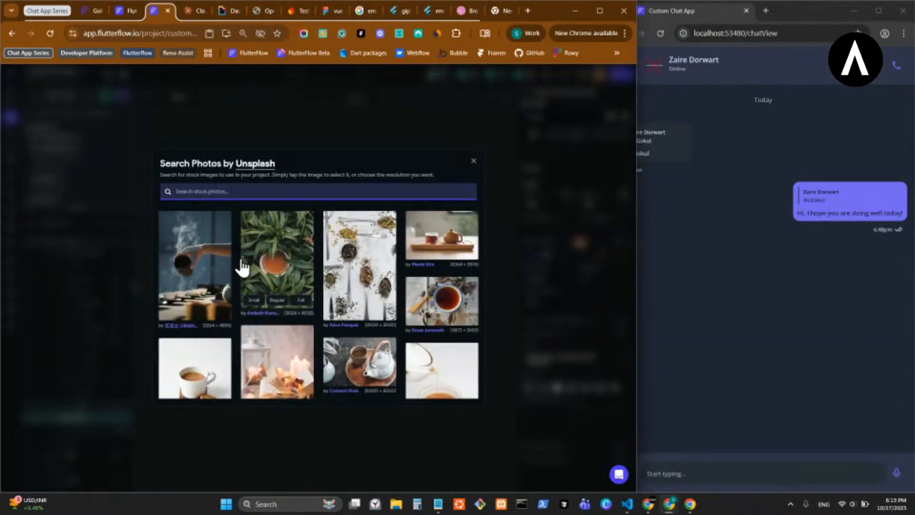
scroll(301, 308, down, 10)
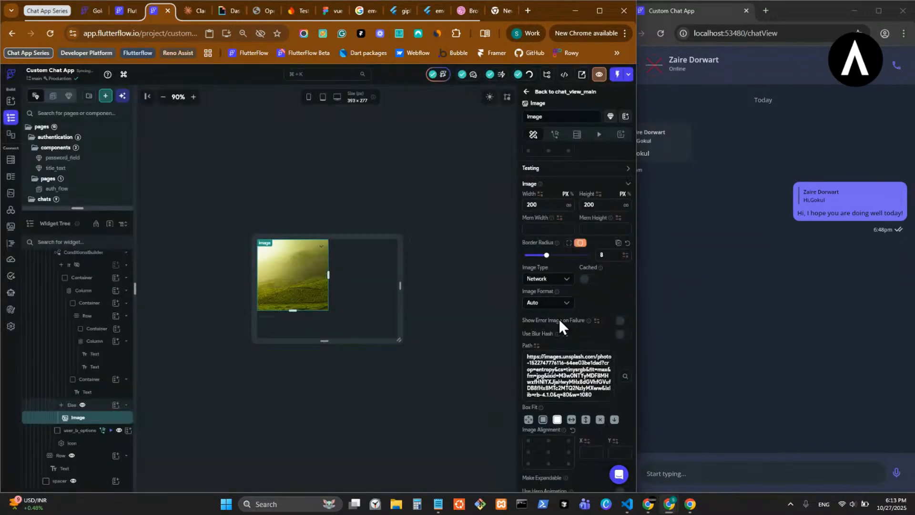
- Set the Else image's border radius to 10
click(611, 256)
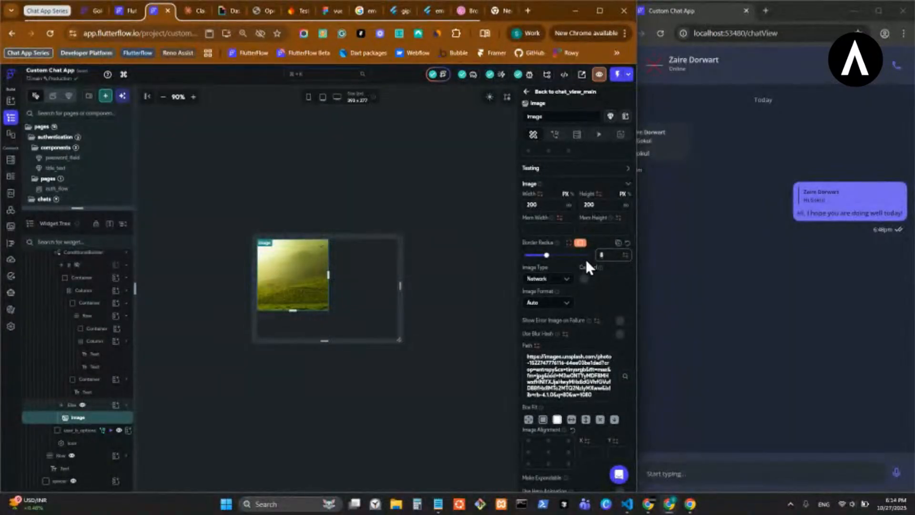
key(BackSpace)
text(10)
click(462, 234)
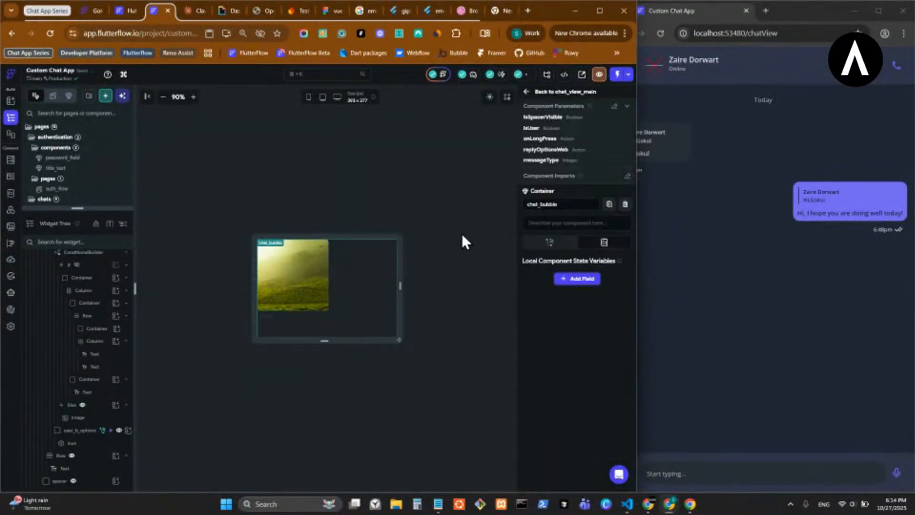
click(282, 280)
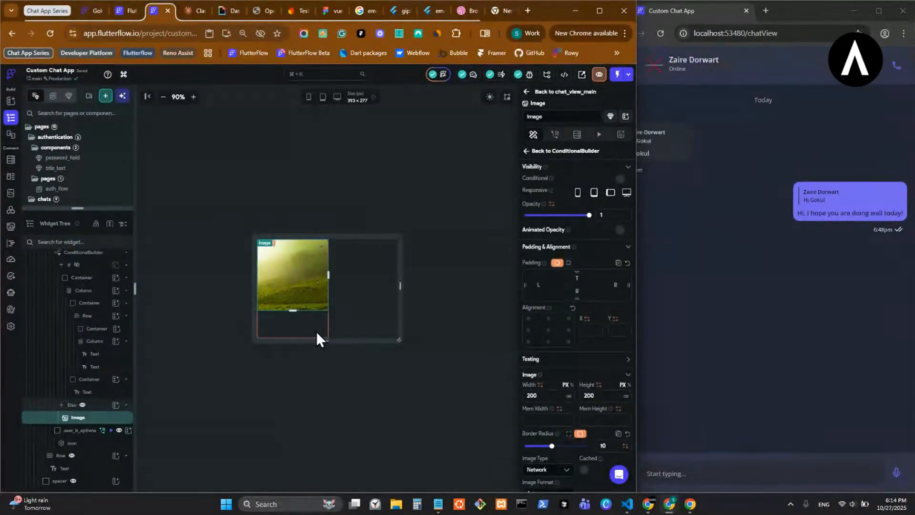
- Check the image bubbles in chat_view_main, and switch chat_bubble's user_b ConditionalBuilder back to showing its Container branch in the UI builder
click(526, 91)
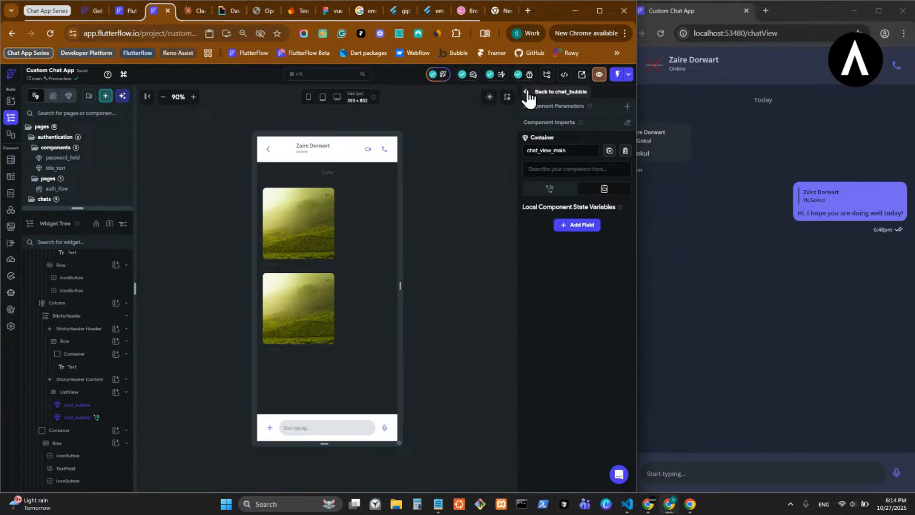
click(307, 229)
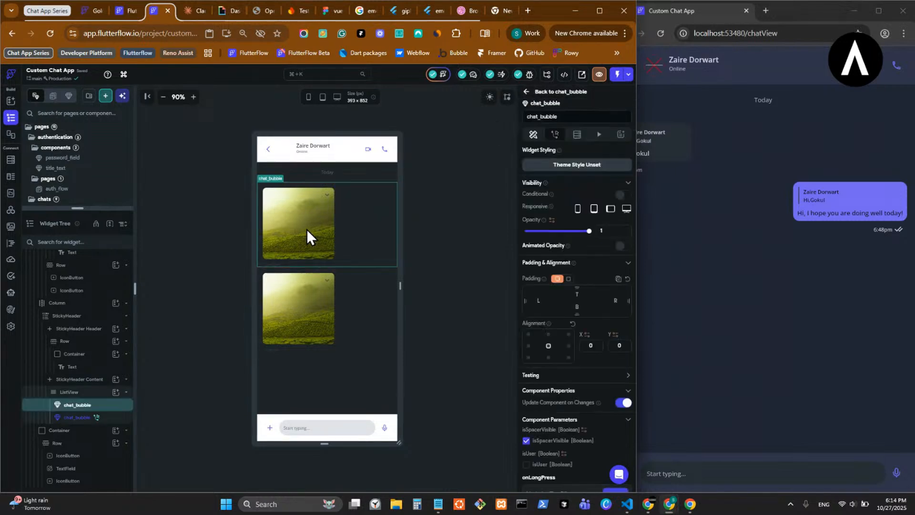
double_click(307, 229)
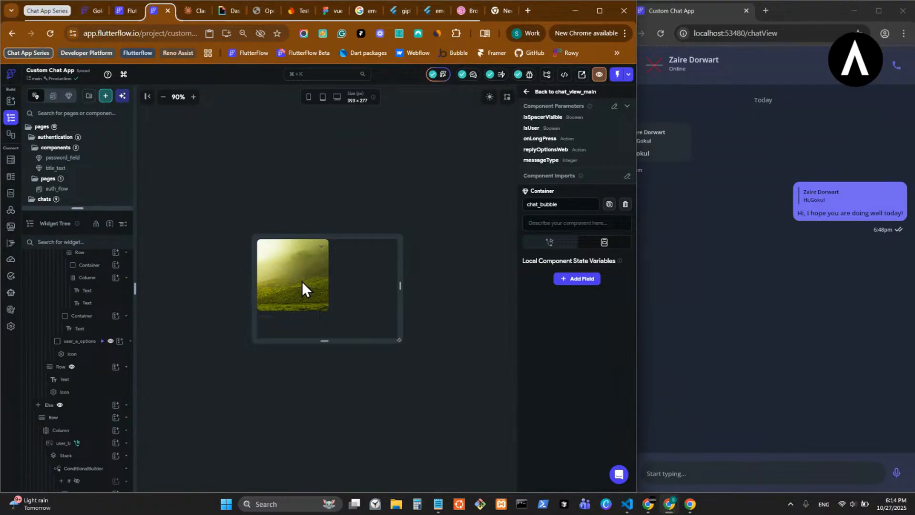
click(284, 277)
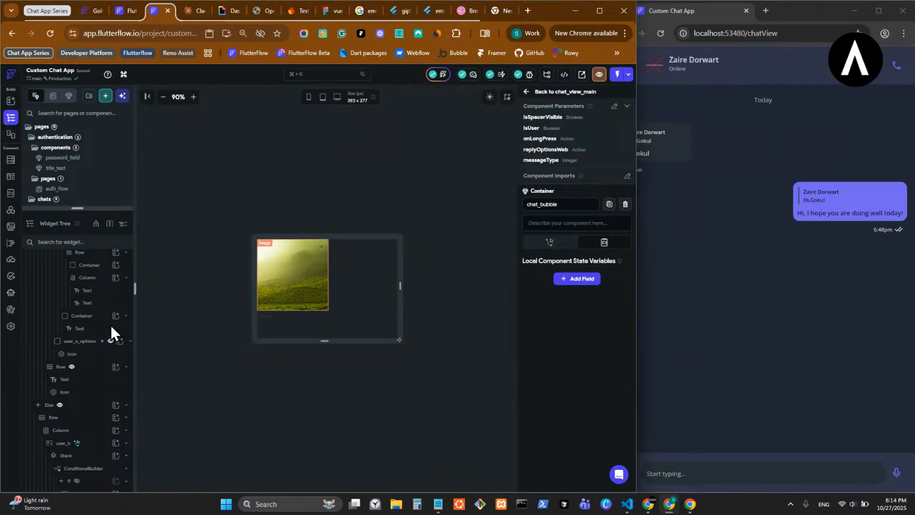
scroll(81, 300, down, 3)
scroll(77, 289, up, 3)
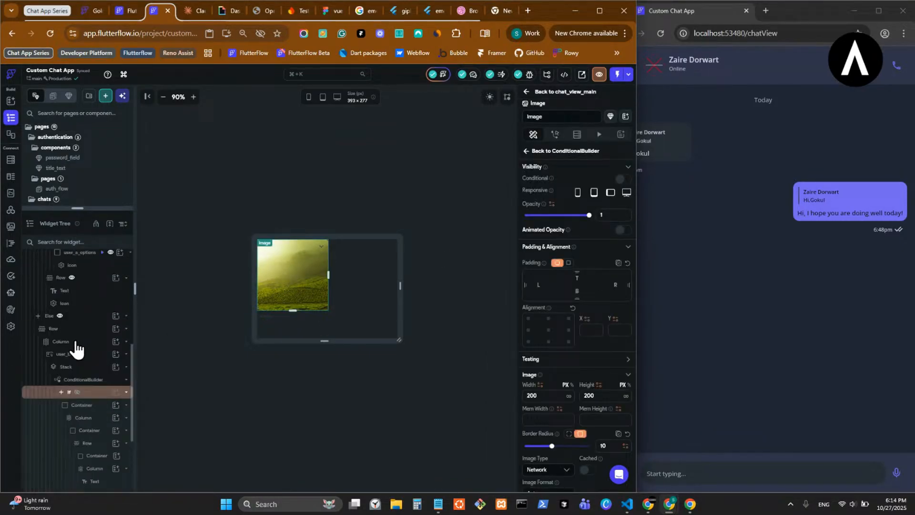
click(92, 380)
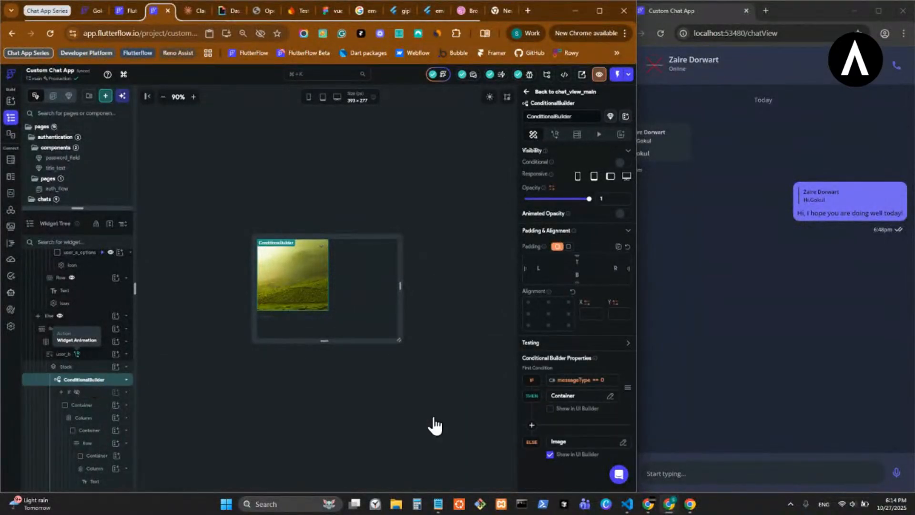
click(551, 409)
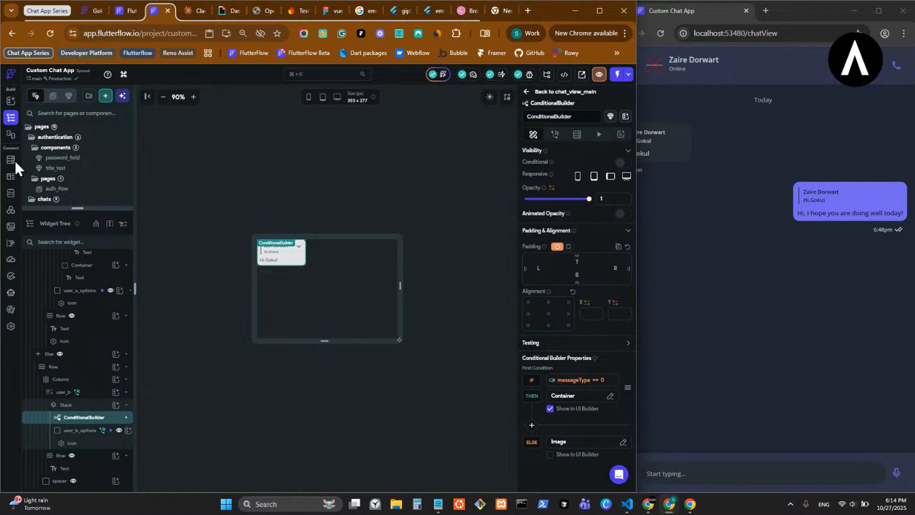
- Look through the available layout and base widgets for ones that suit other message types
click(7, 101)
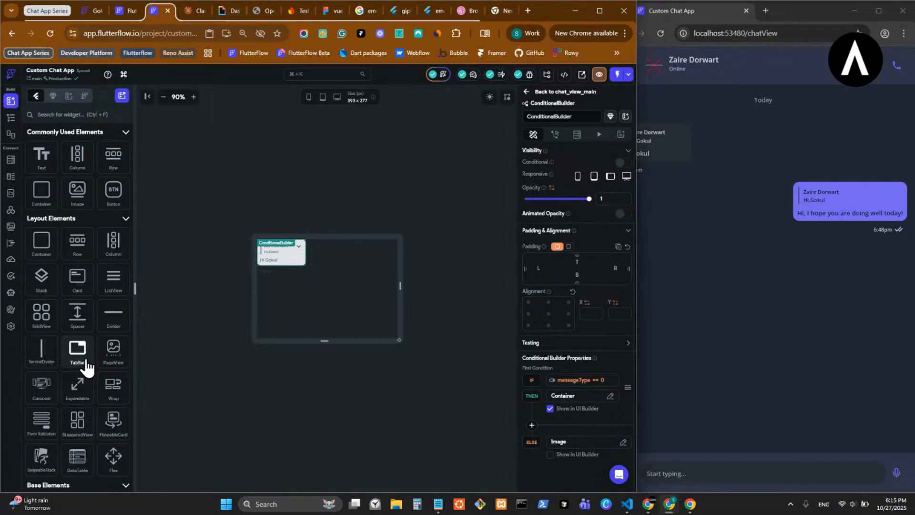
scroll(86, 365, down, 5)
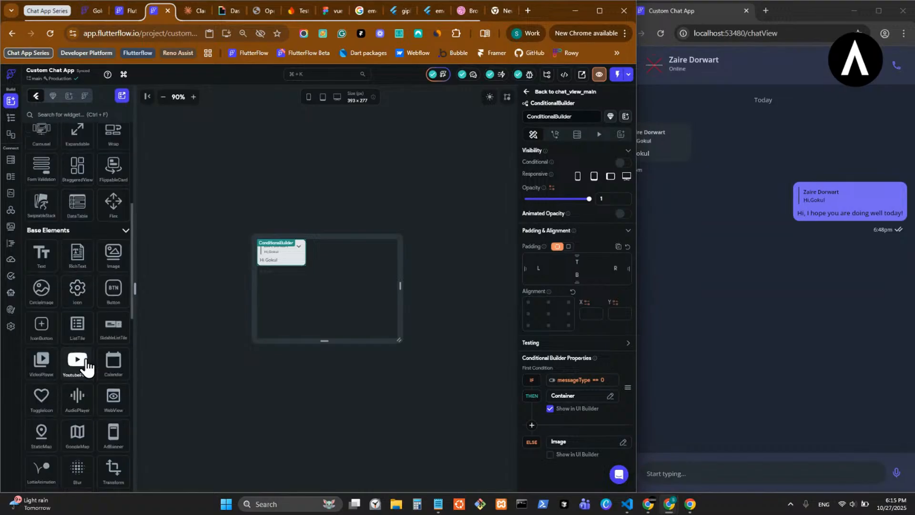
scroll(47, 305, down, 4)
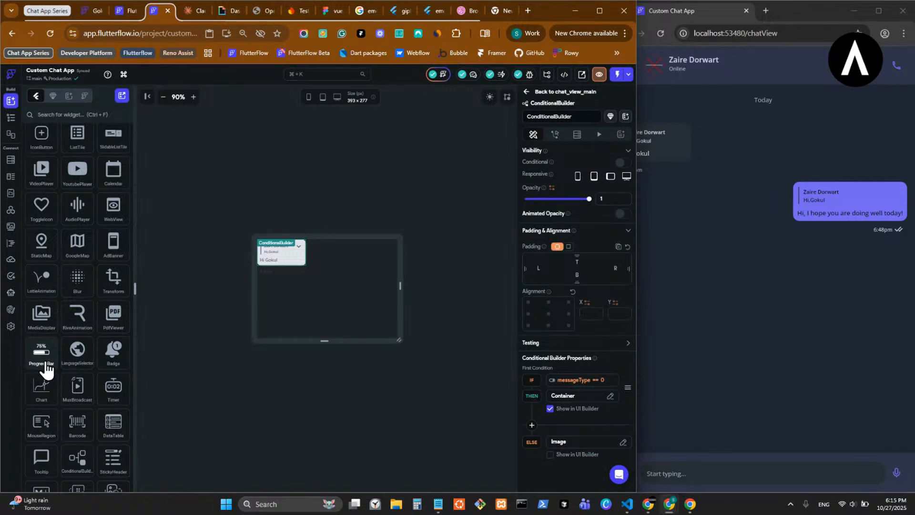
scroll(92, 346, up, 5)
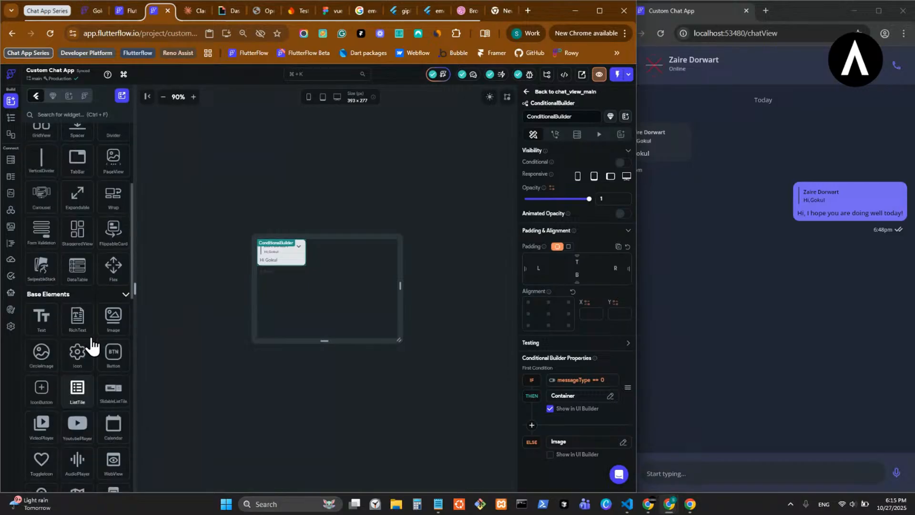
scroll(92, 341, up, 4)
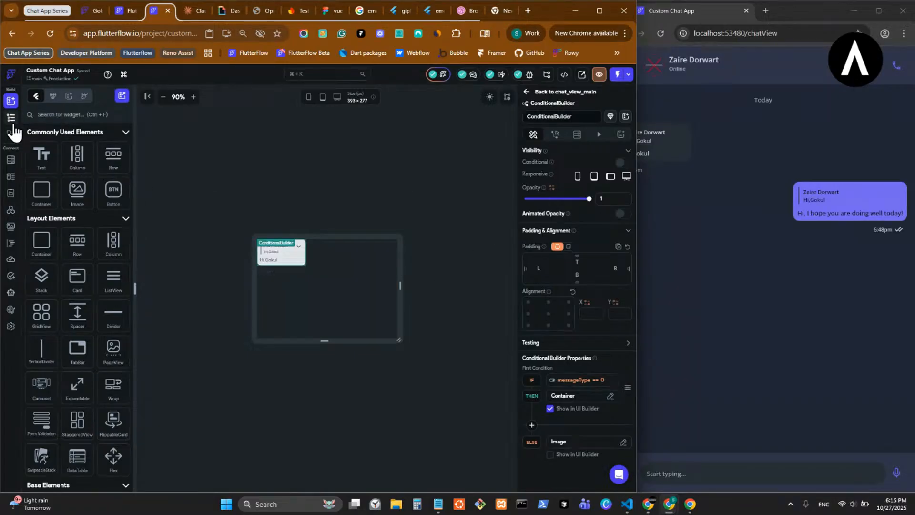
- Select the ConditionalBuilder inside user_b's Stack in chat_bubble and open its documentation settings
click(12, 122)
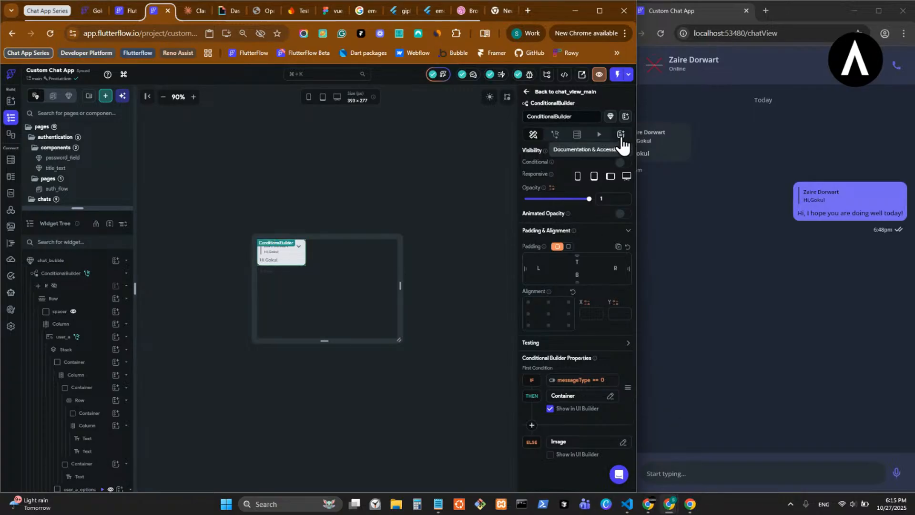
click(90, 266)
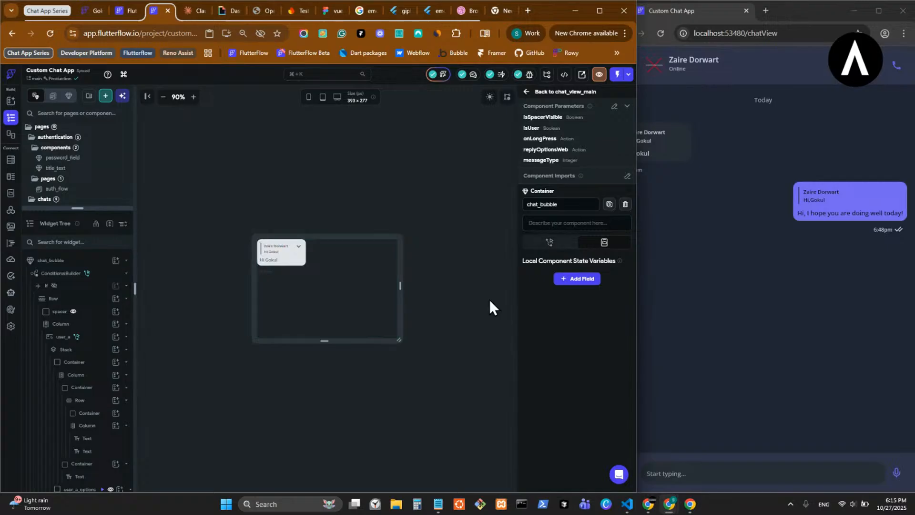
click(296, 265)
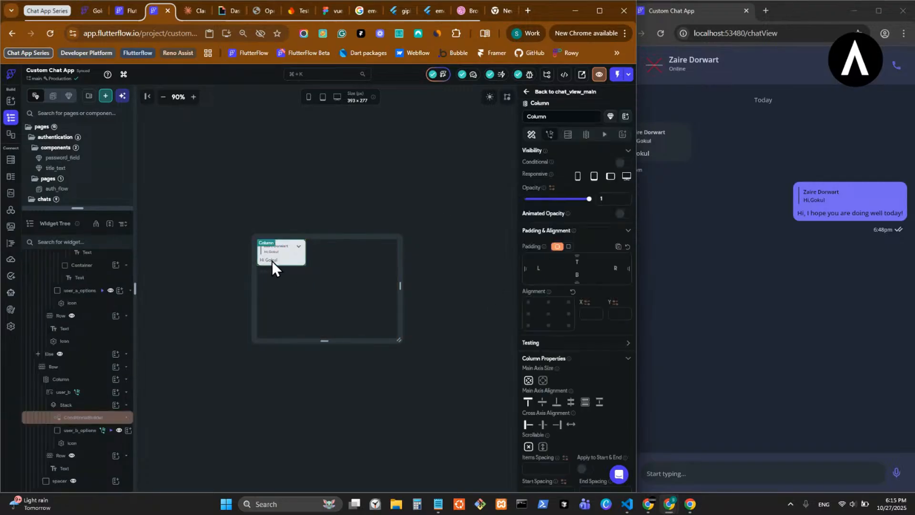
scroll(67, 381, up, 2)
click(92, 418)
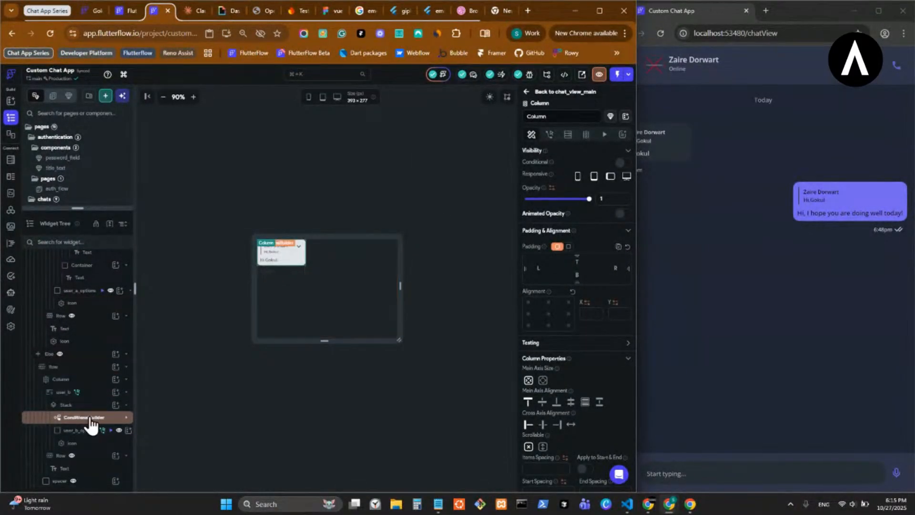
click(92, 418)
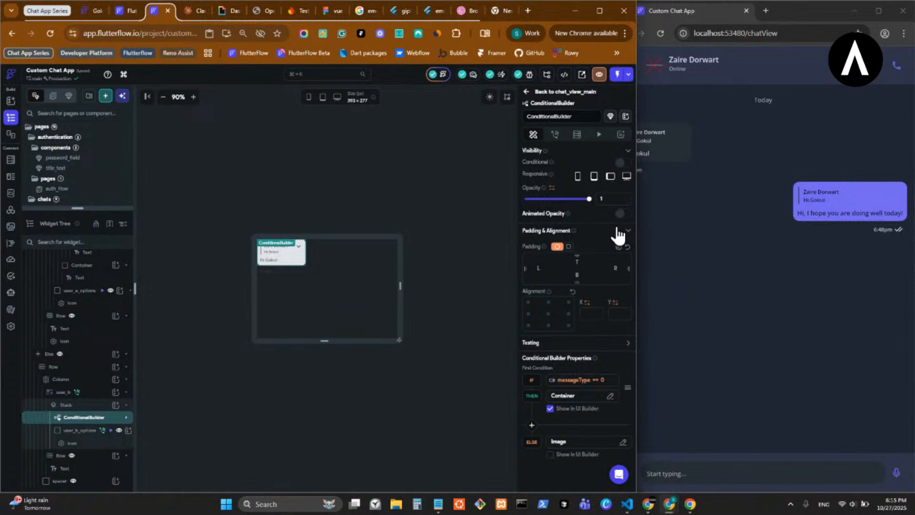
click(621, 134)
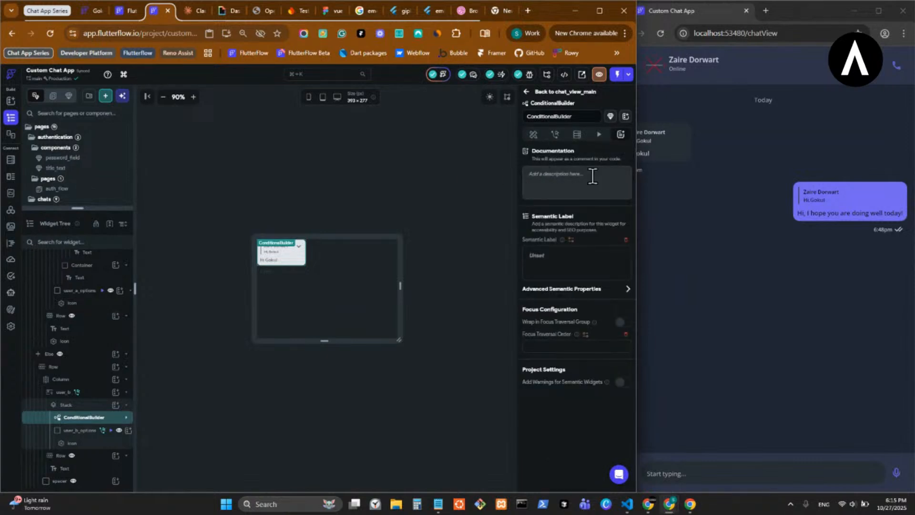
- Start the ConditionalBuilder's documentation with the heading "These are the messages' definition:"
click(558, 184)
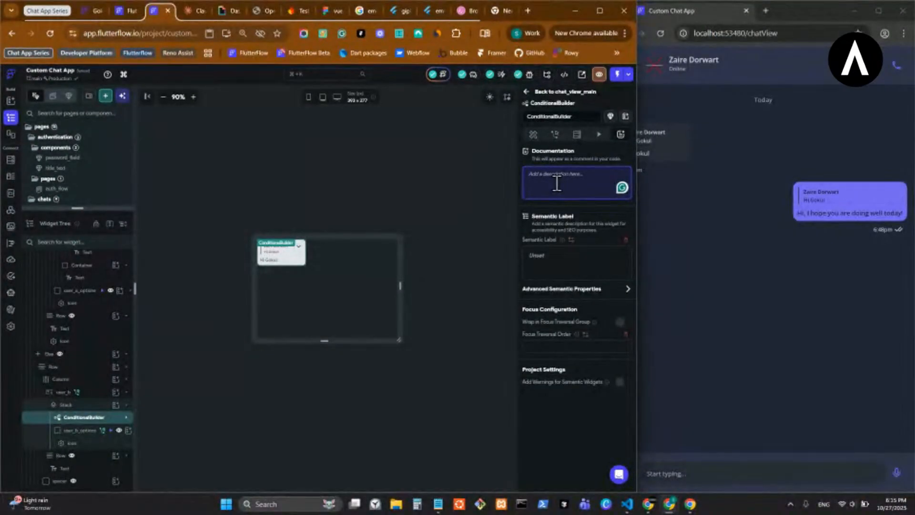
text(There)
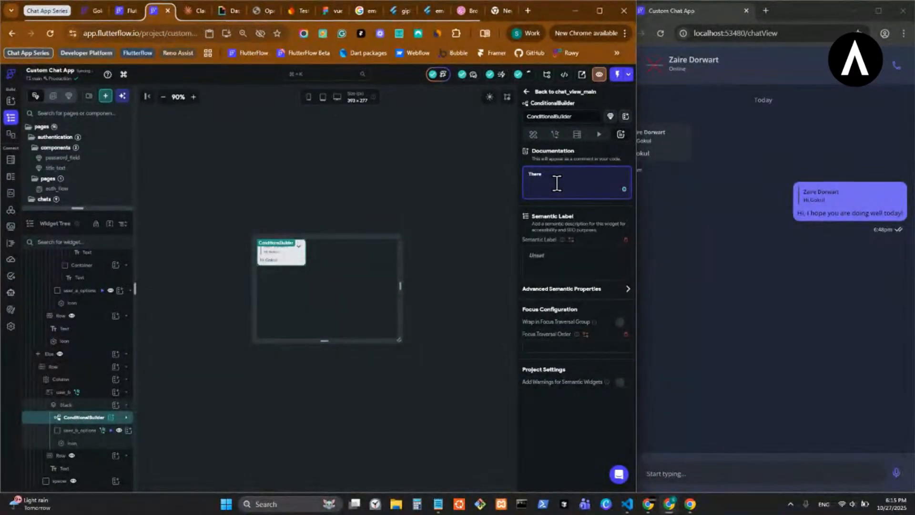
key(BackSpace)
key(BackSpace)
text(se )
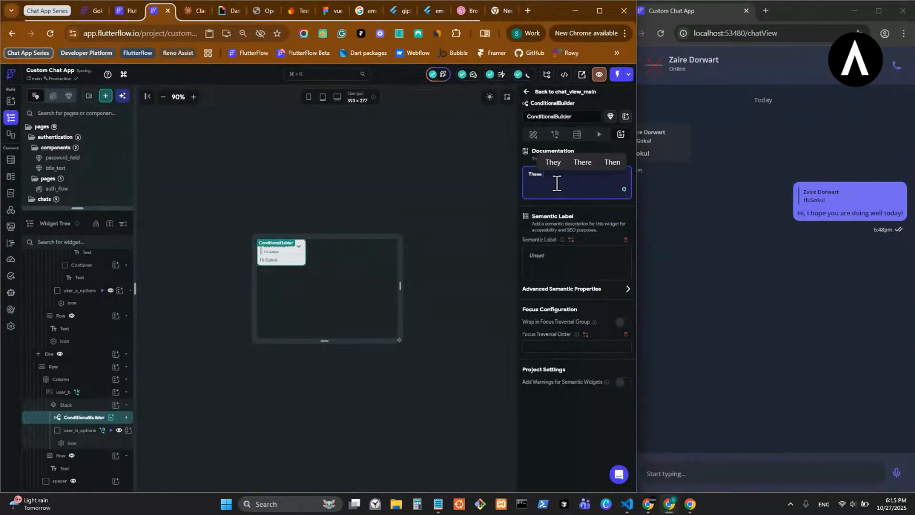
text(are the message)
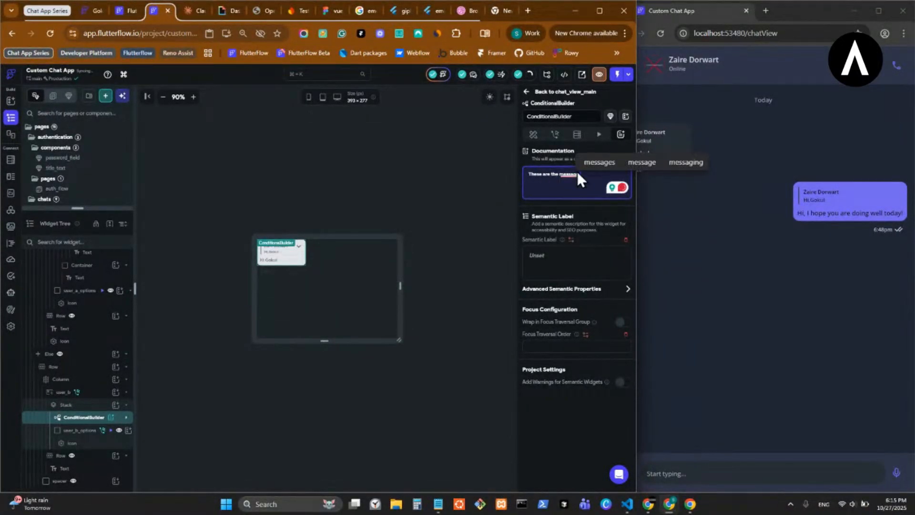
click(597, 162)
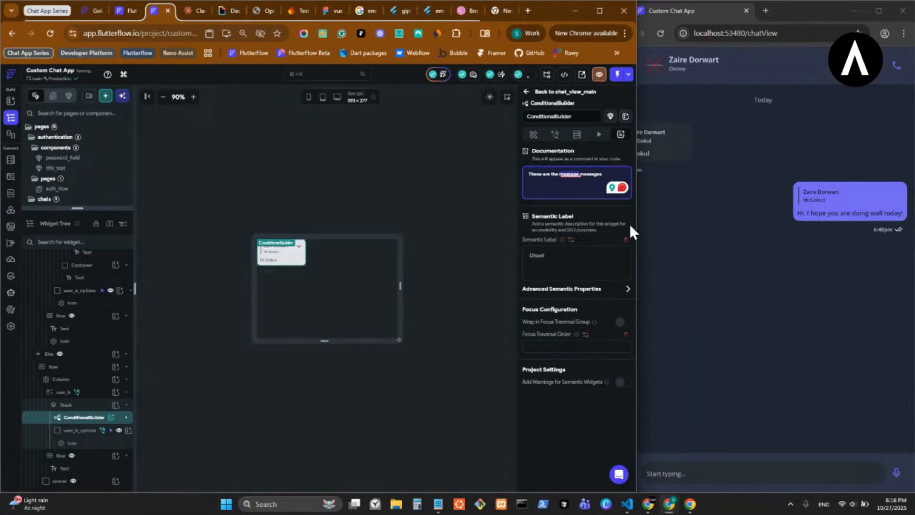
click(531, 191)
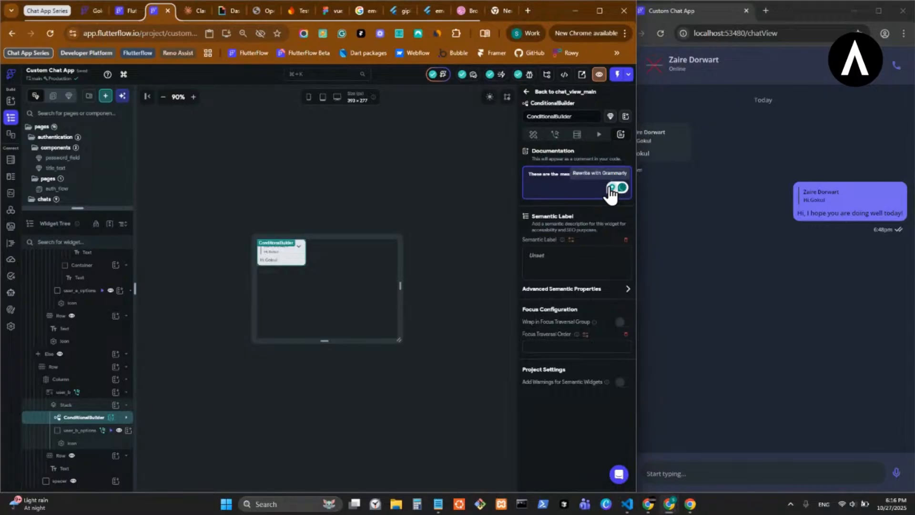
text(def)
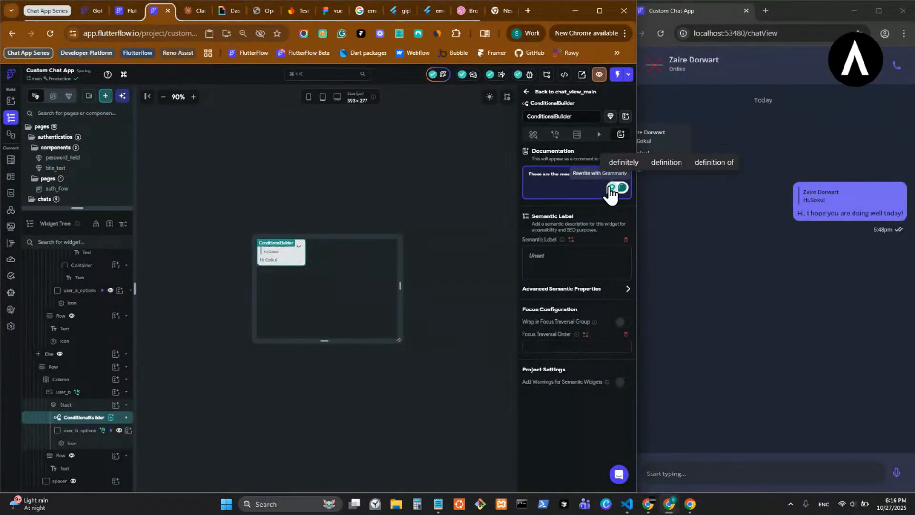
text(inition)
mouse_move(577, 174)
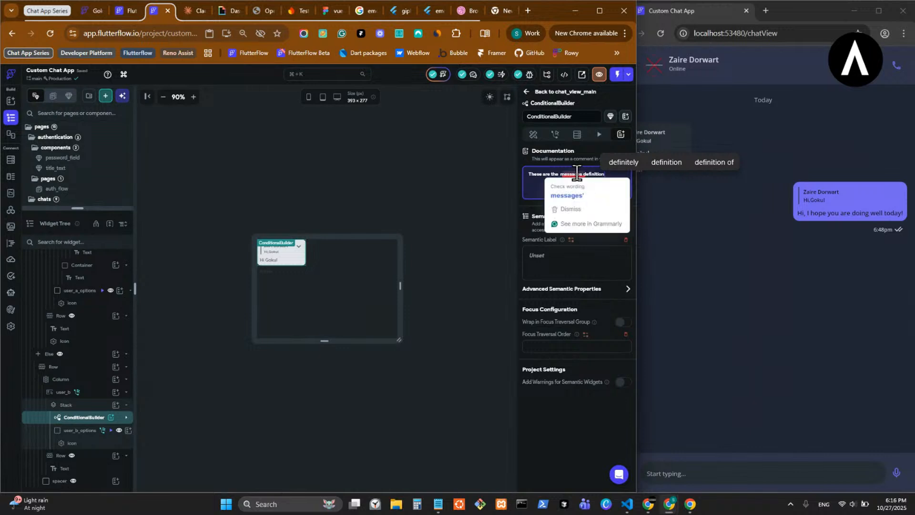
click(581, 195)
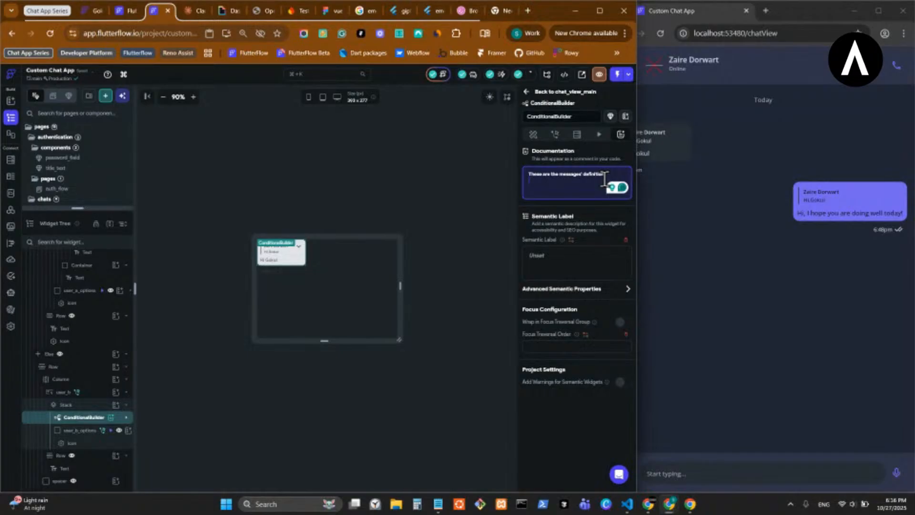
- Add the documentation line "if messageType = 0 then it is a text message" below the heading
text(i)
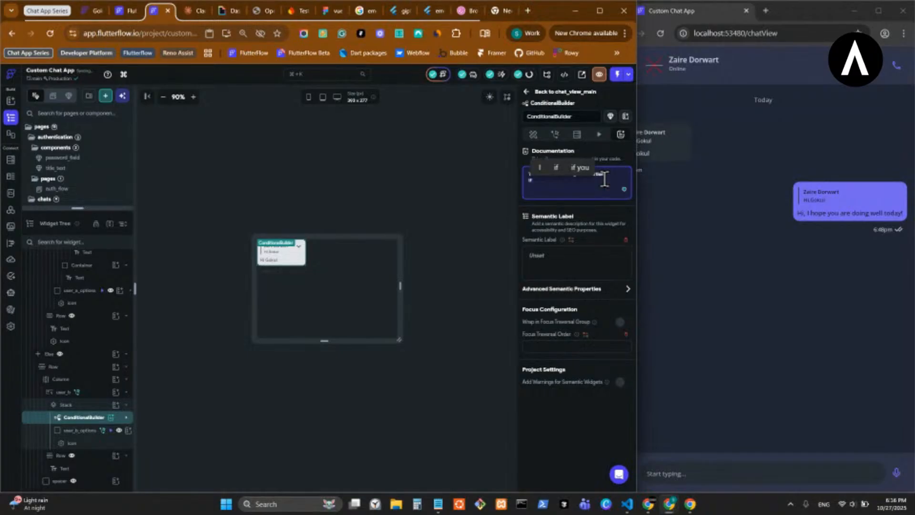
text(f m)
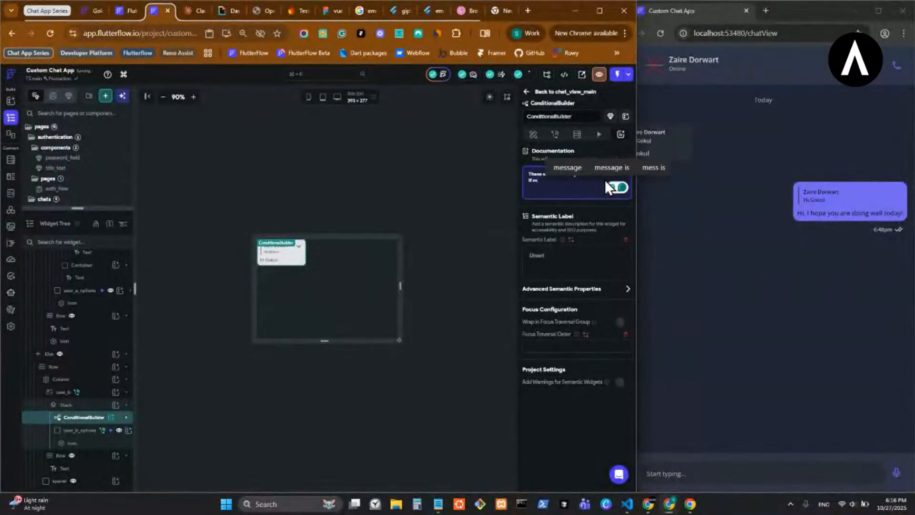
text(essageTy)
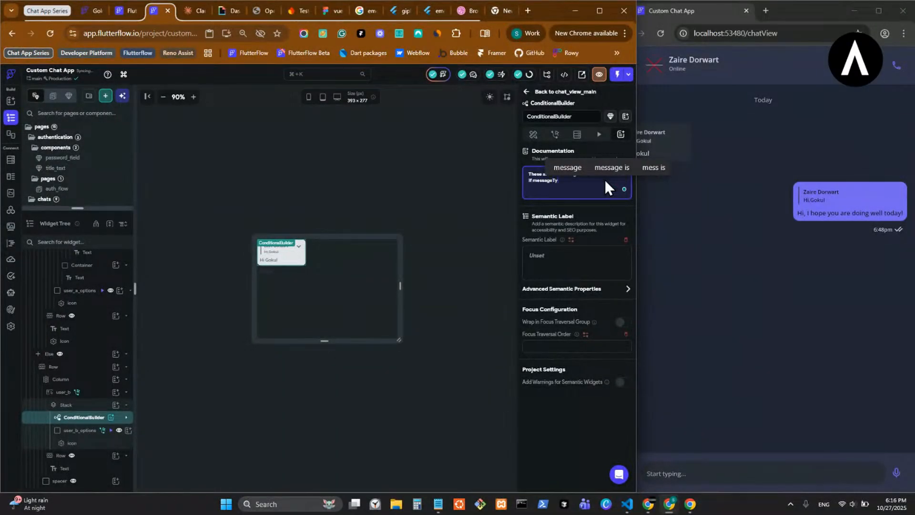
text(pe =)
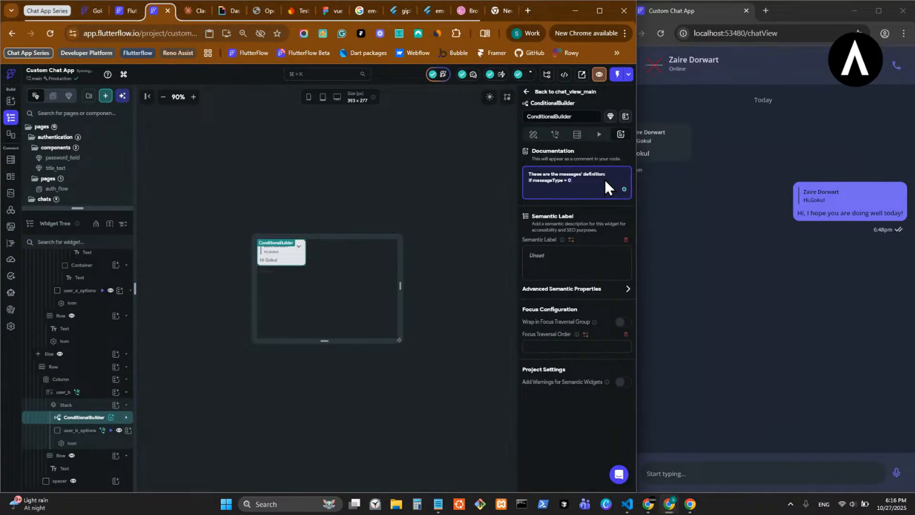
text( 0then)
key(BackSpace)
key(BackSpace)
key(BackSpace)
key(BackSpace)
text(tion: if)
text( messageType = 0 th)
text(en it is a)
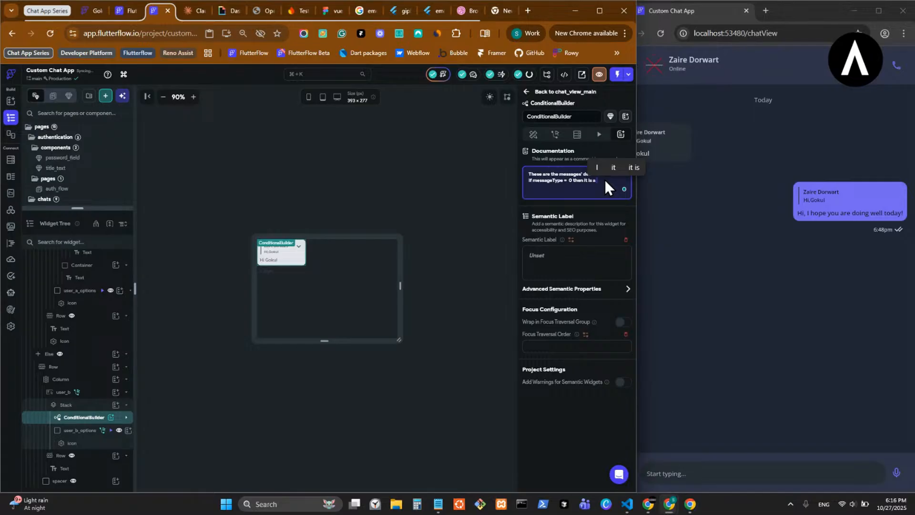
text( text message)
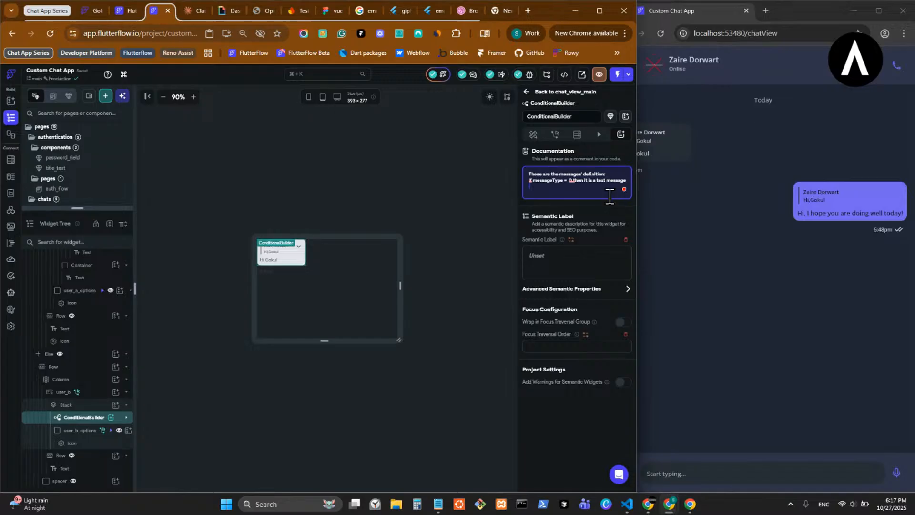
- Add a documentation line reading "if messageType = 1 then it is a image", reusing the condition wording from the line above
text(if)
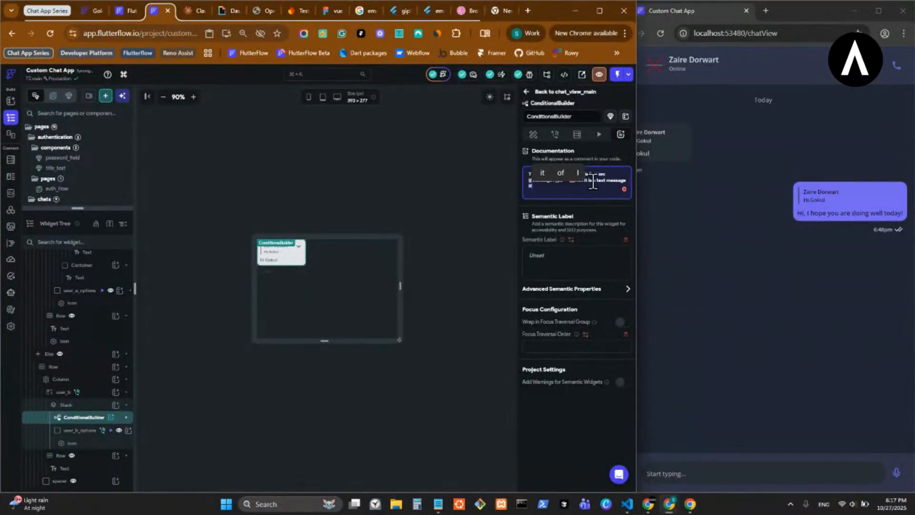
mouse_move(571, 180)
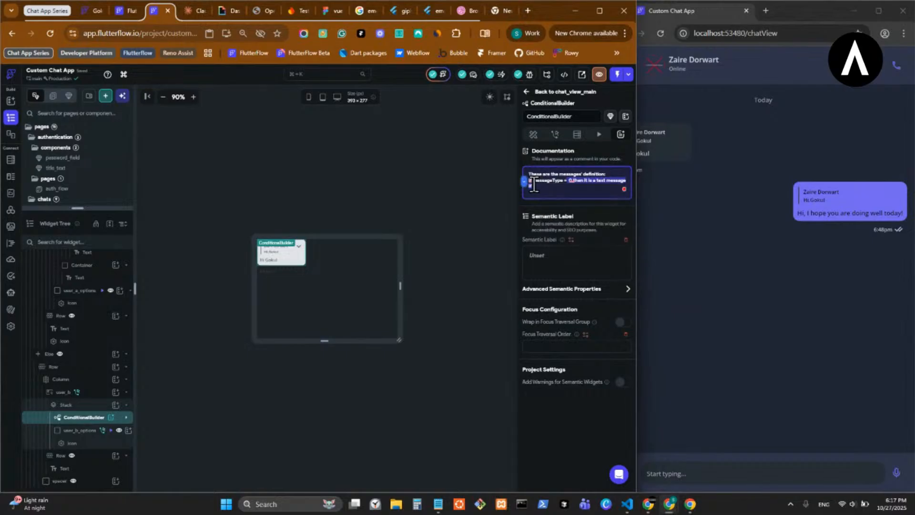
mouse_move(529, 181)
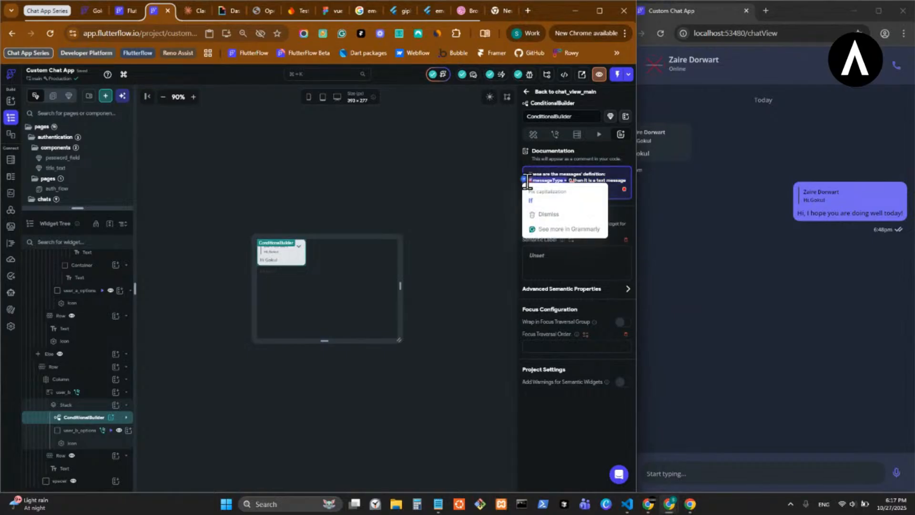
click(531, 200)
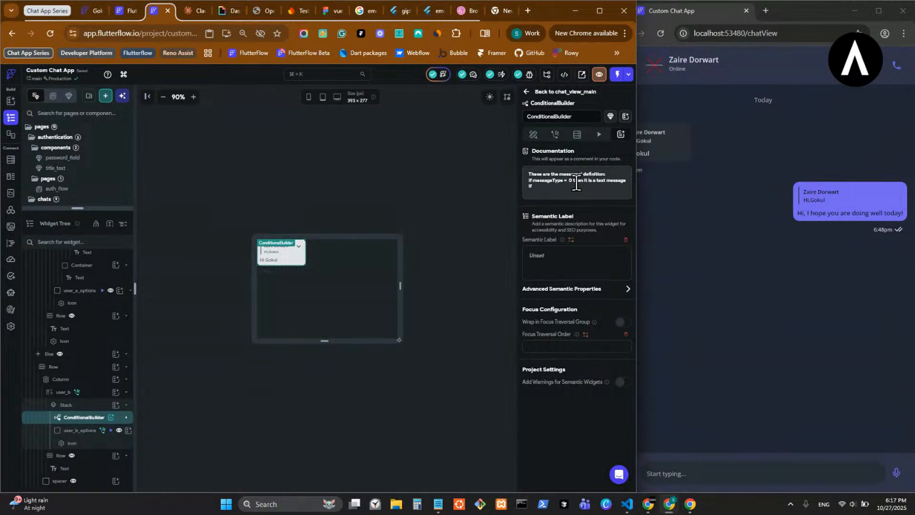
click(544, 187)
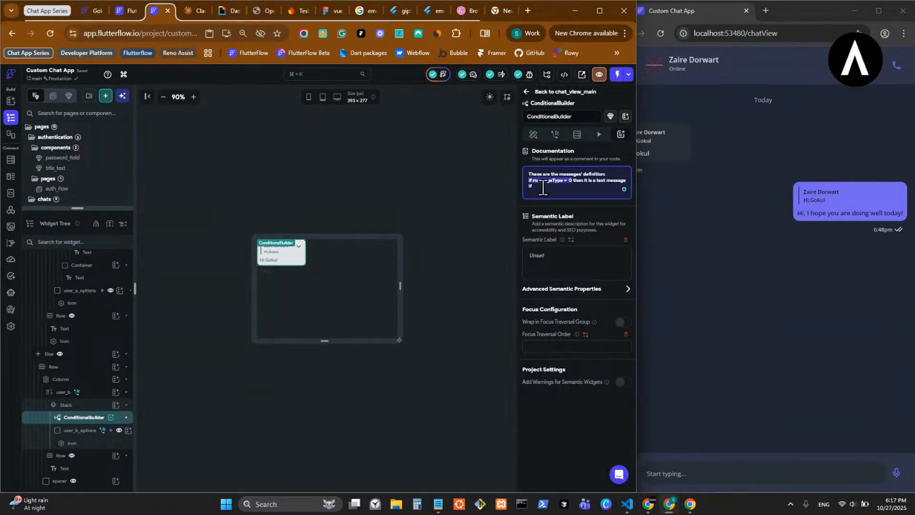
click(529, 187)
text(If messageType = 0)
key(BackSpace)
text(1)
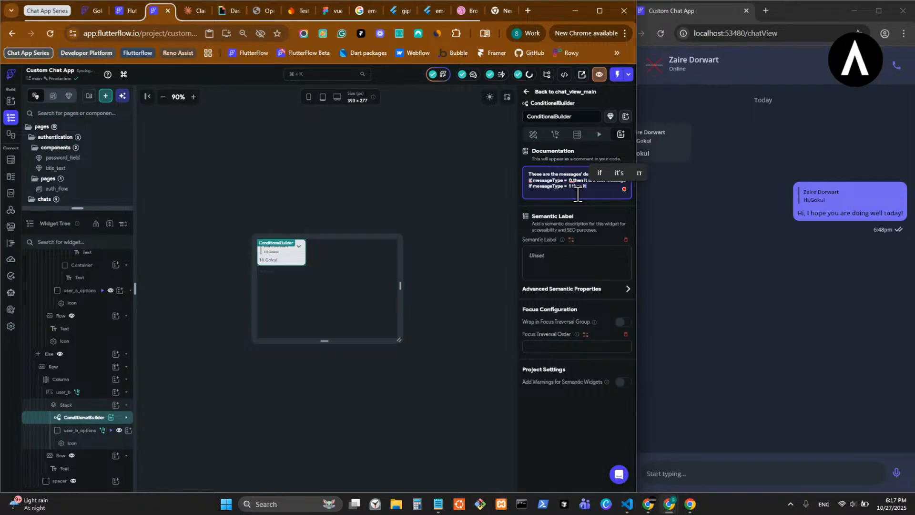
text(then it is)
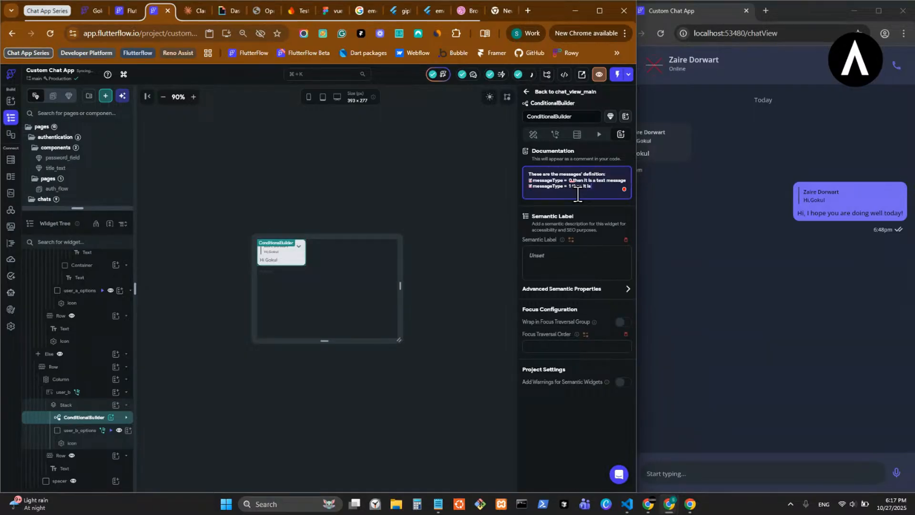
text(a image)
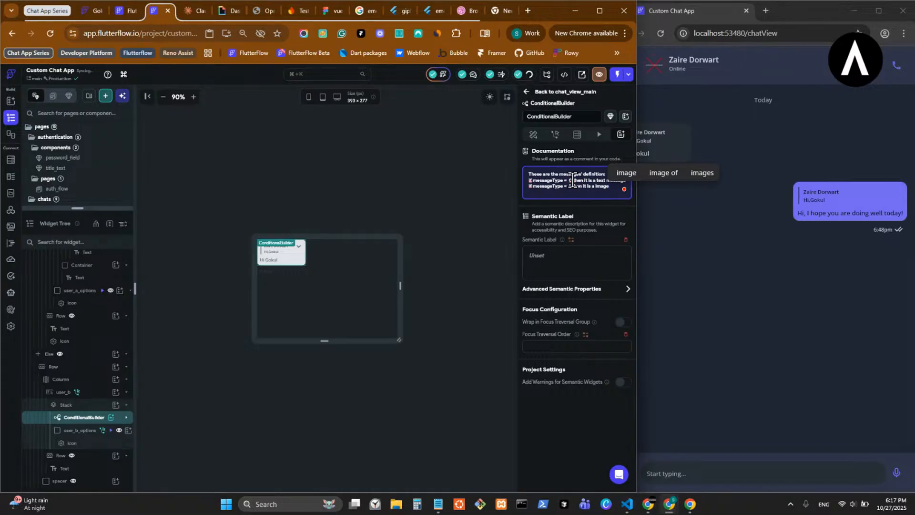
- Correct the documentation's grammar: put a comma after 0, change "a image" to "an image", and capitalize "If" on both lines
right_click(574, 180)
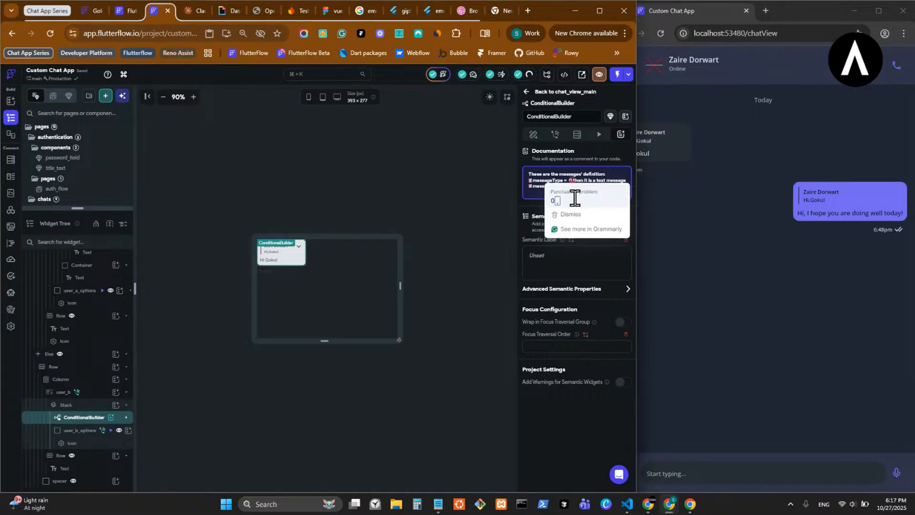
mouse_move(604, 187)
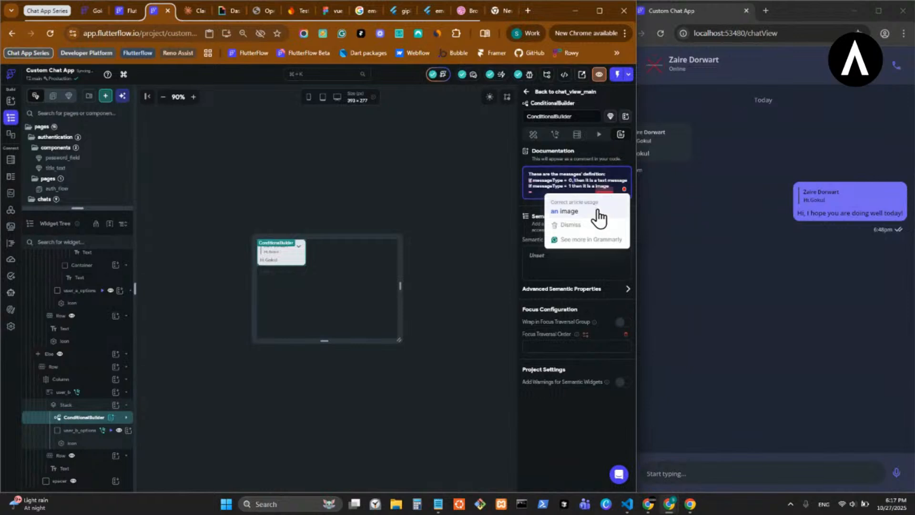
click(565, 211)
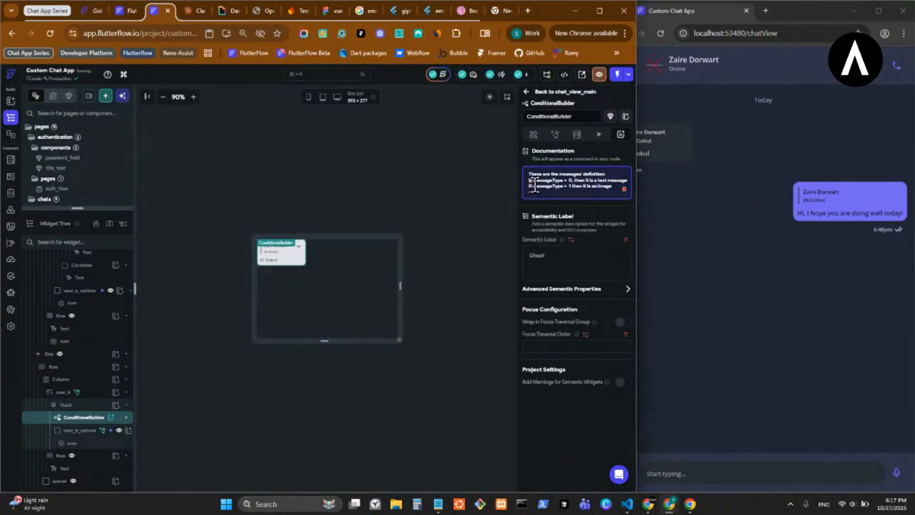
mouse_move(529, 181)
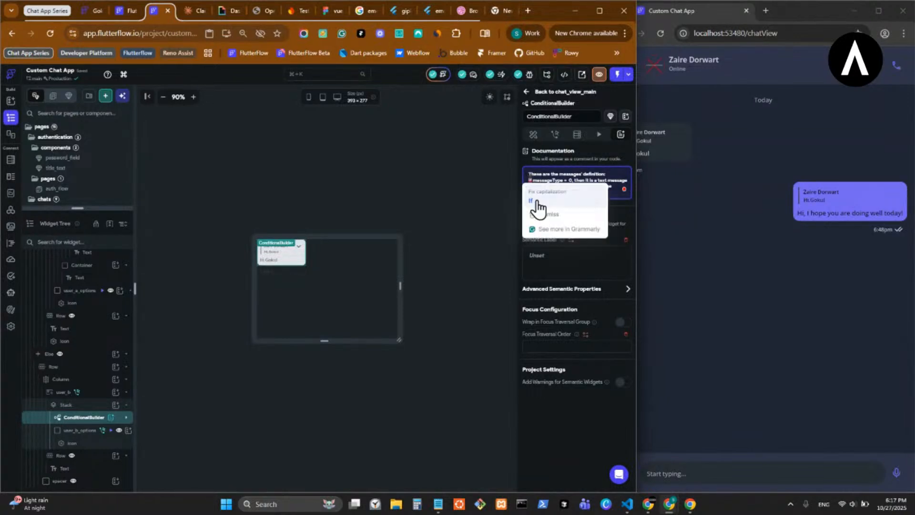
click(537, 202)
mouse_move(531, 192)
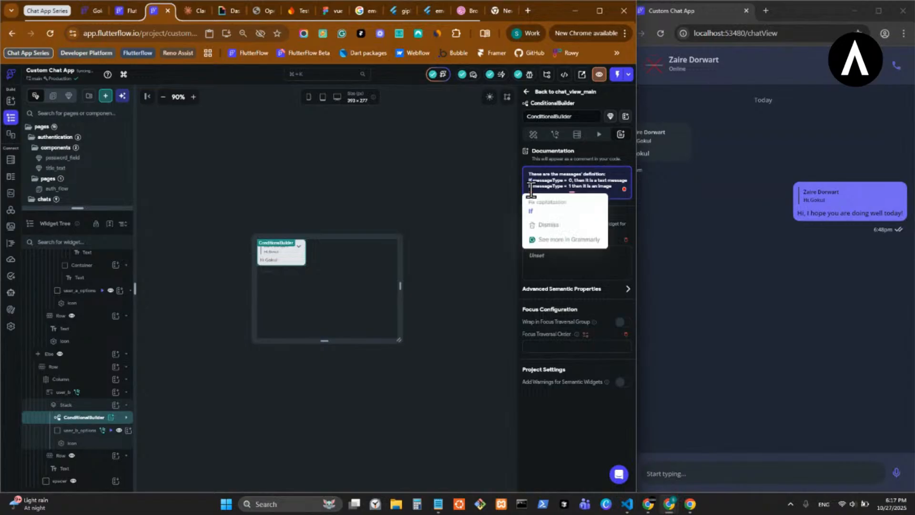
click(549, 212)
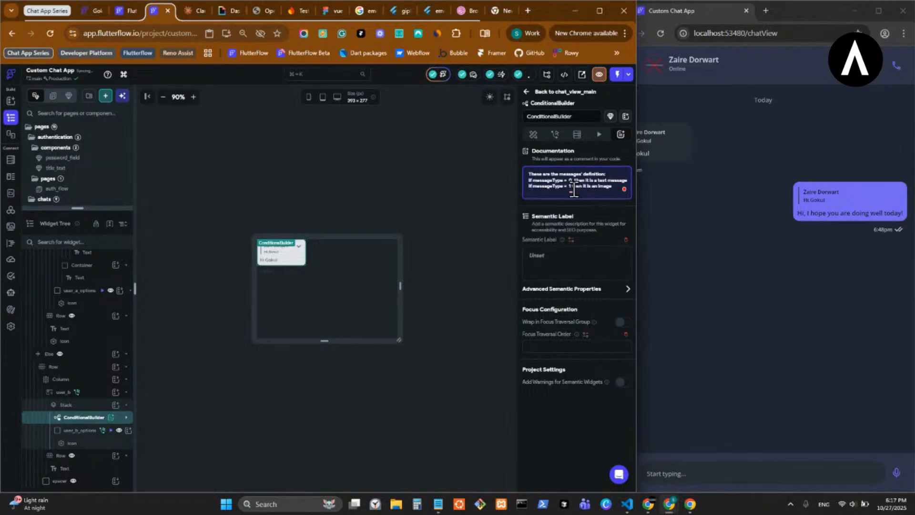
- Add a comma after 1 in the image line of the ConditionalBuilder's documentation and finish editing the text
mouse_move(573, 189)
click(574, 207)
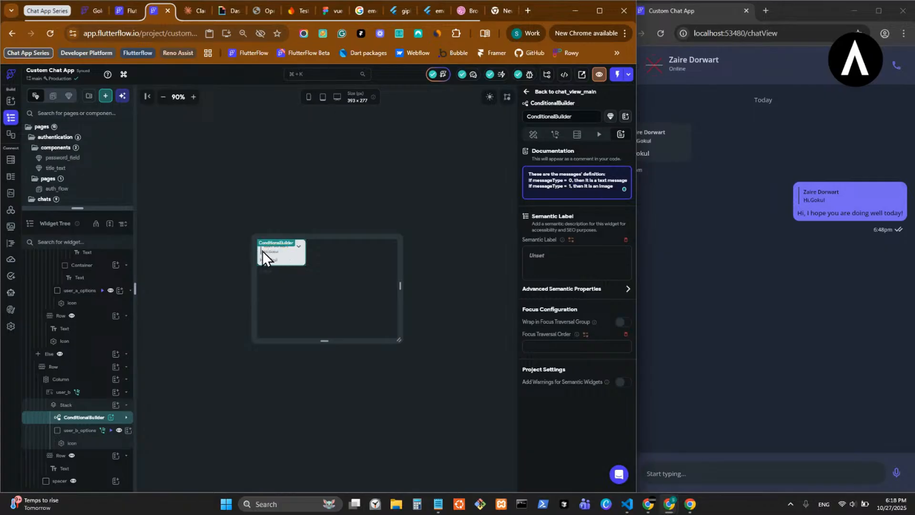
key(ctrl+a)
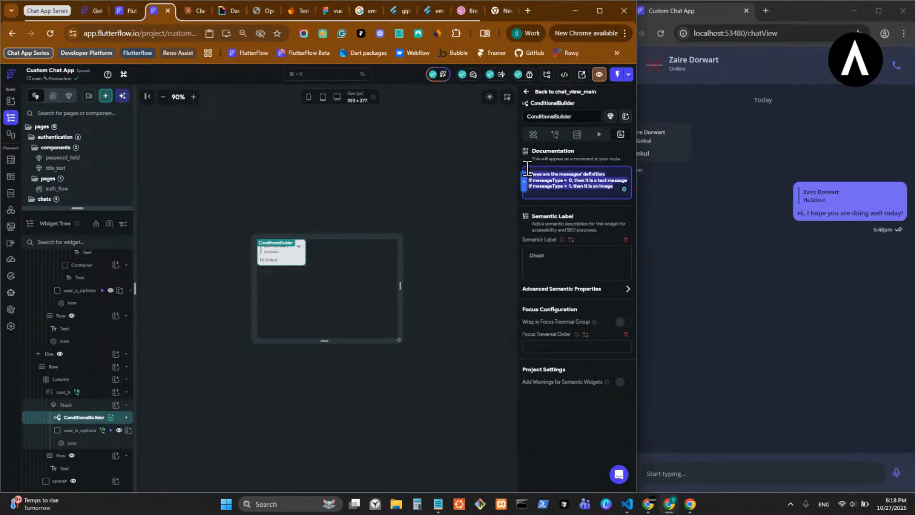
click(534, 135)
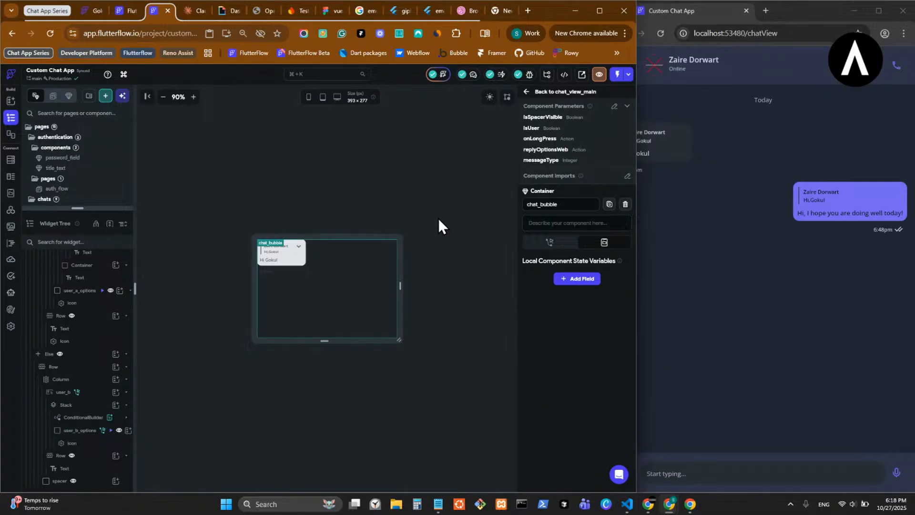
- Open the generated code of the chat_bubble component and search its widget code for the messageType documentation comment
click(565, 75)
click(524, 116)
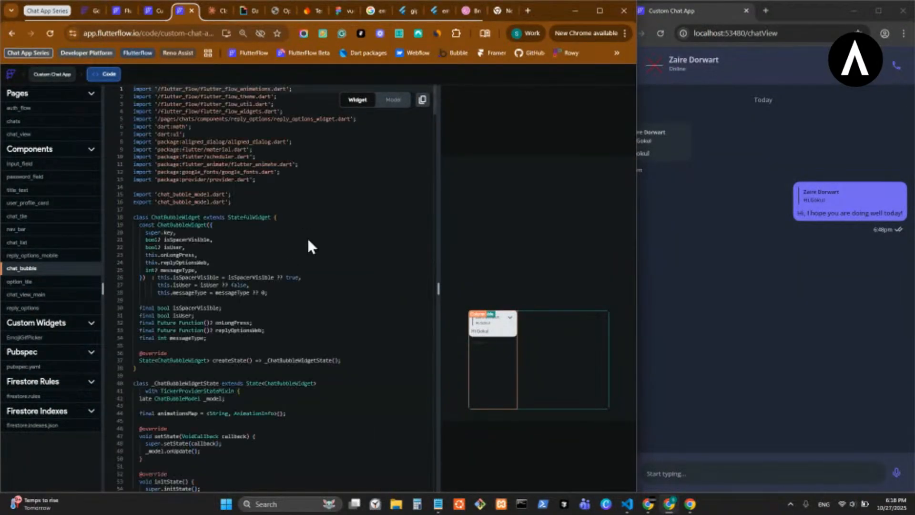
scroll(309, 246, down, 15)
scroll(308, 237, down, 20)
scroll(310, 237, down, 17)
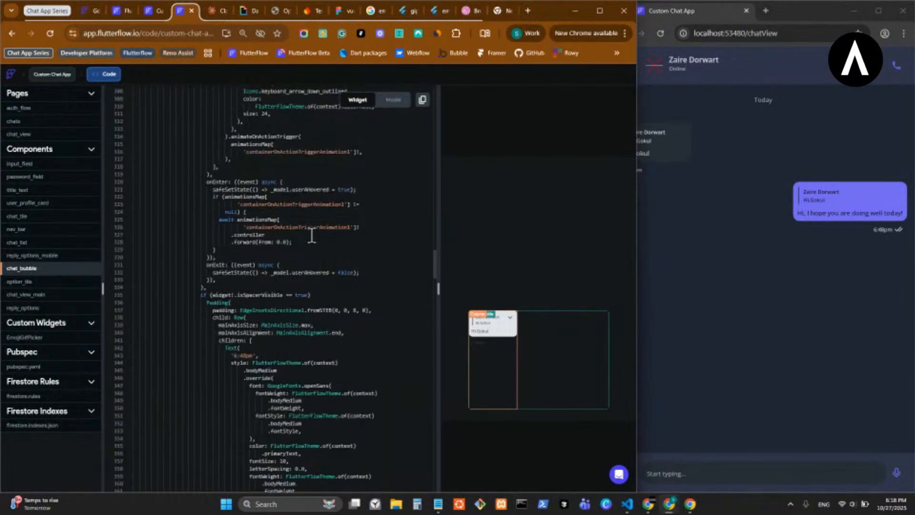
scroll(312, 236, down, 13)
scroll(311, 234, down, 20)
scroll(291, 264, up, 16)
scroll(344, 265, up, 20)
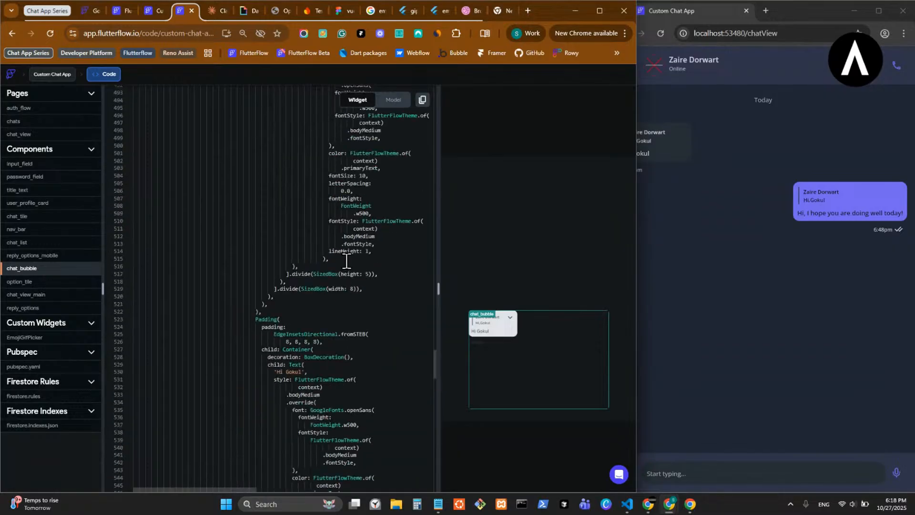
scroll(353, 222, up, 20)
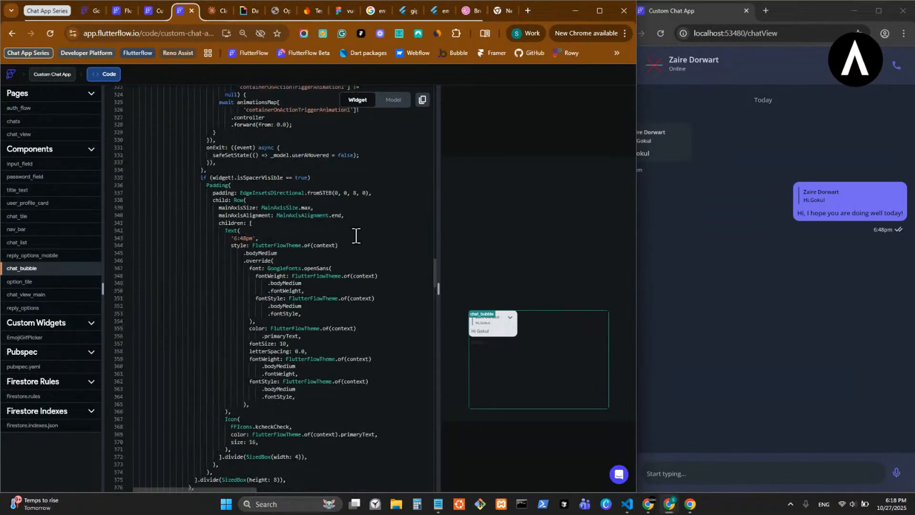
scroll(356, 236, up, 6)
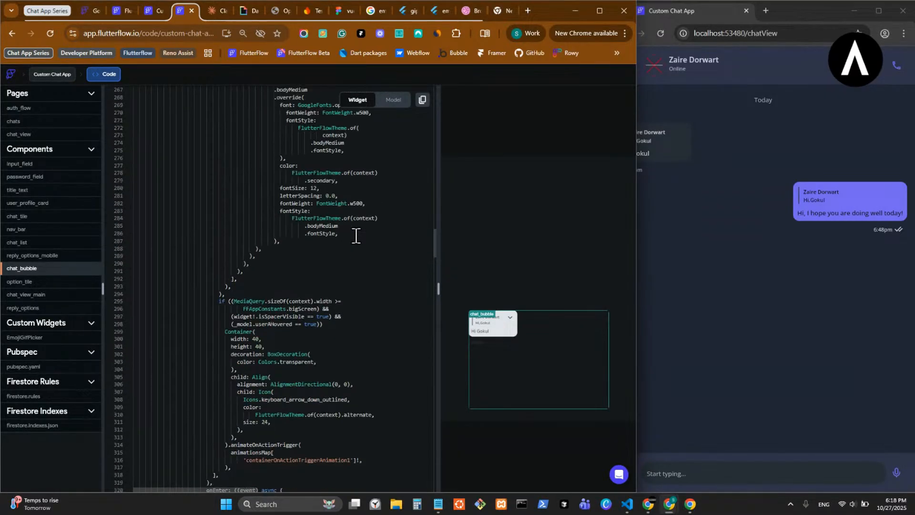
scroll(356, 235, up, 4)
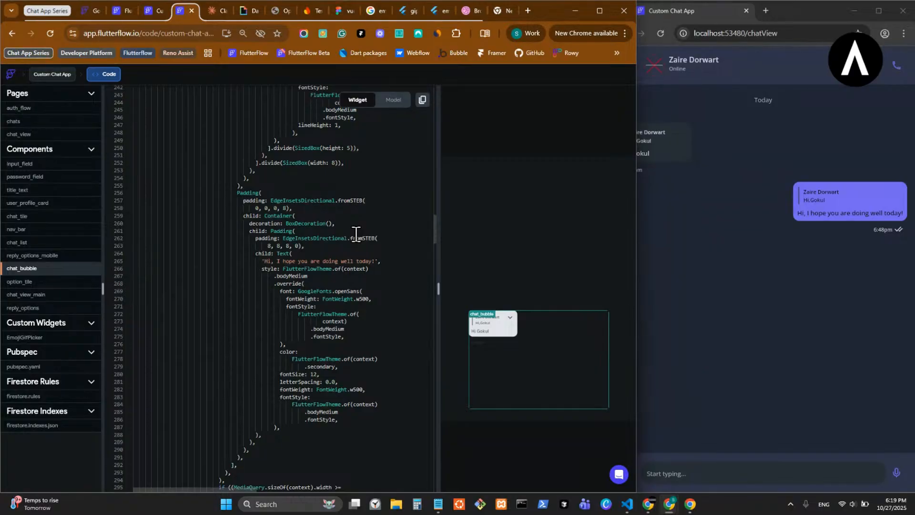
scroll(356, 235, up, 20)
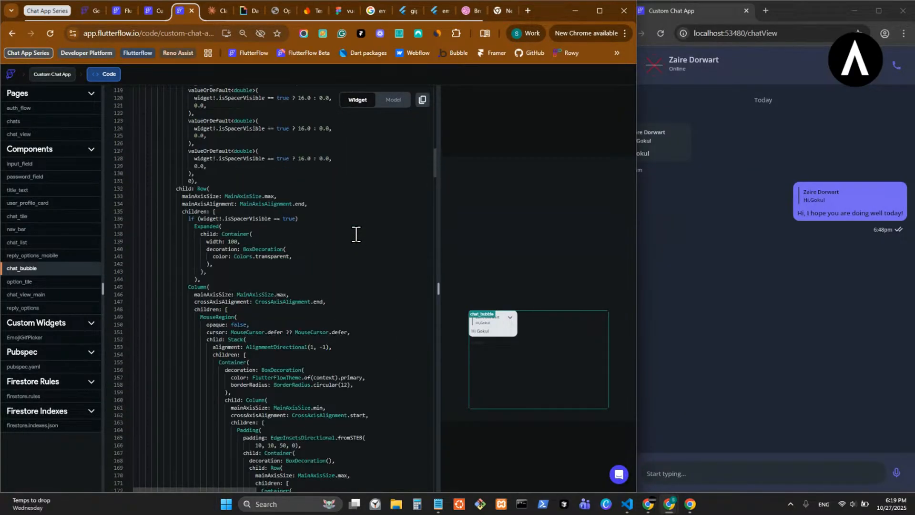
scroll(357, 235, up, 4)
scroll(356, 235, up, 4)
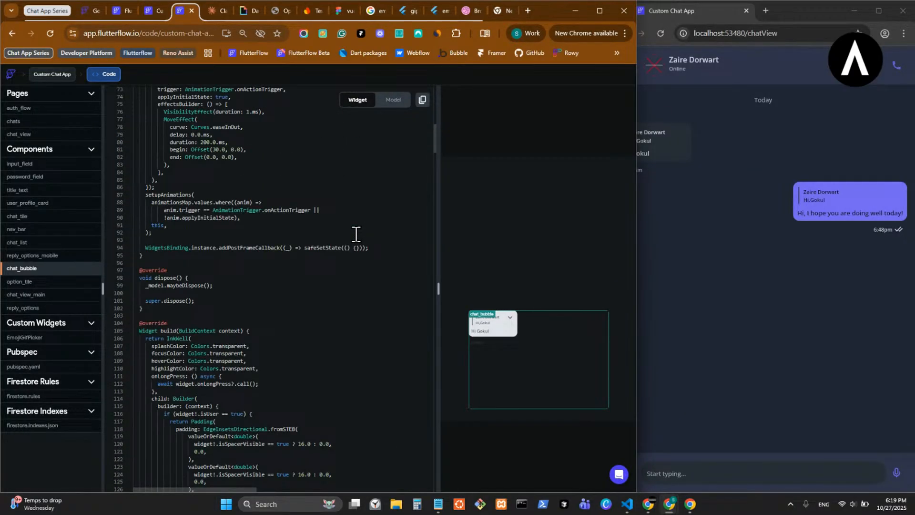
scroll(356, 235, up, 12)
scroll(356, 235, down, 6)
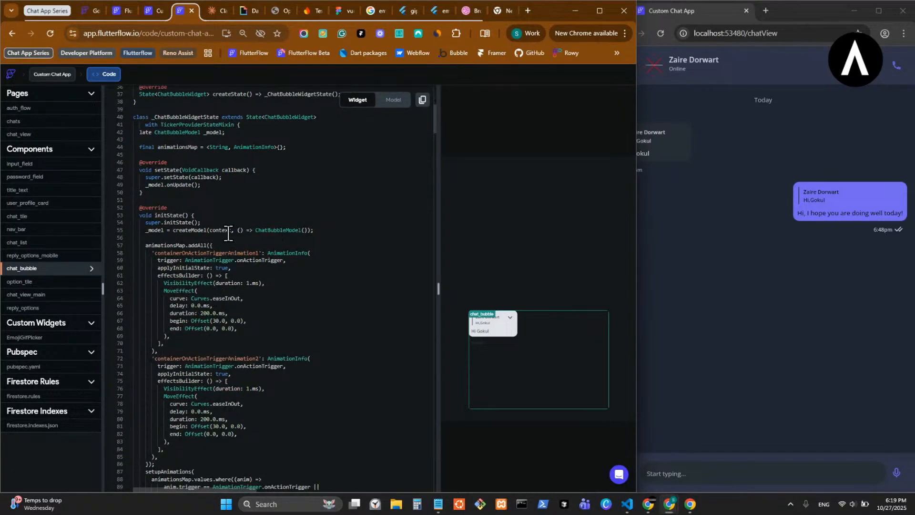
scroll(221, 235, down, 6)
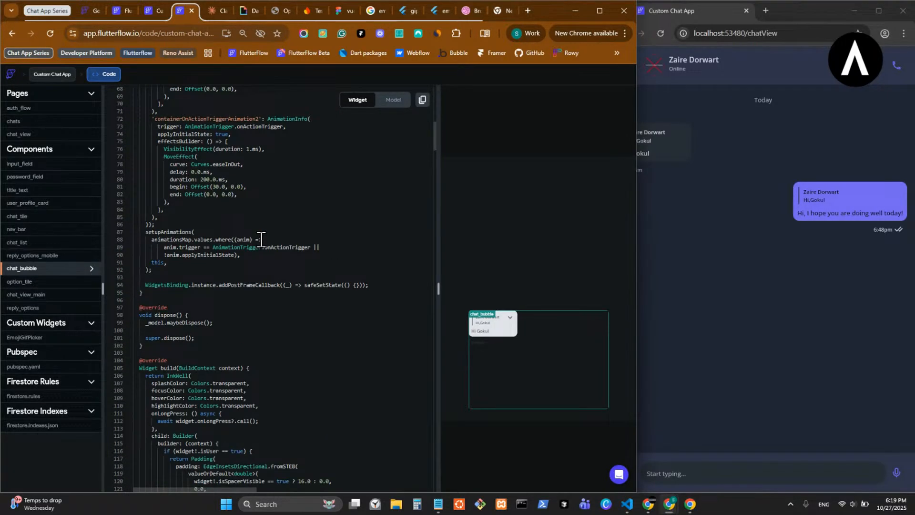
scroll(261, 239, down, 4)
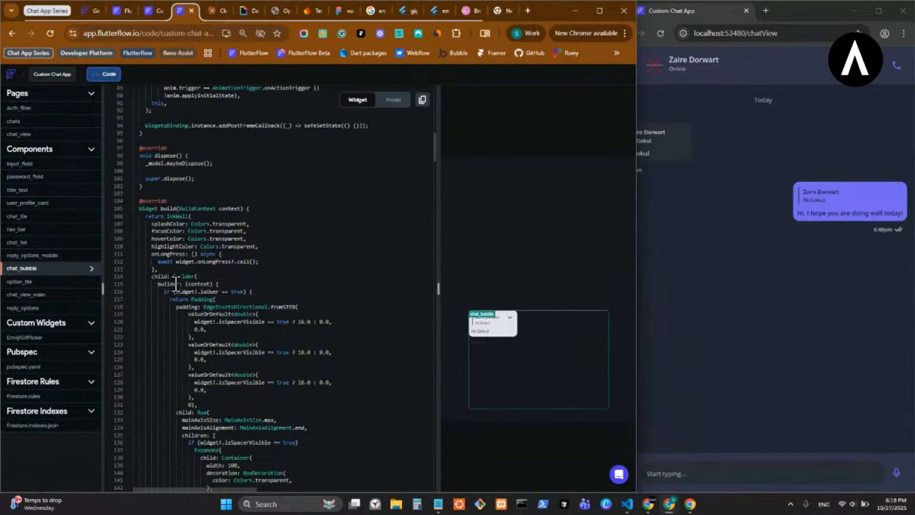
scroll(176, 284, down, 5)
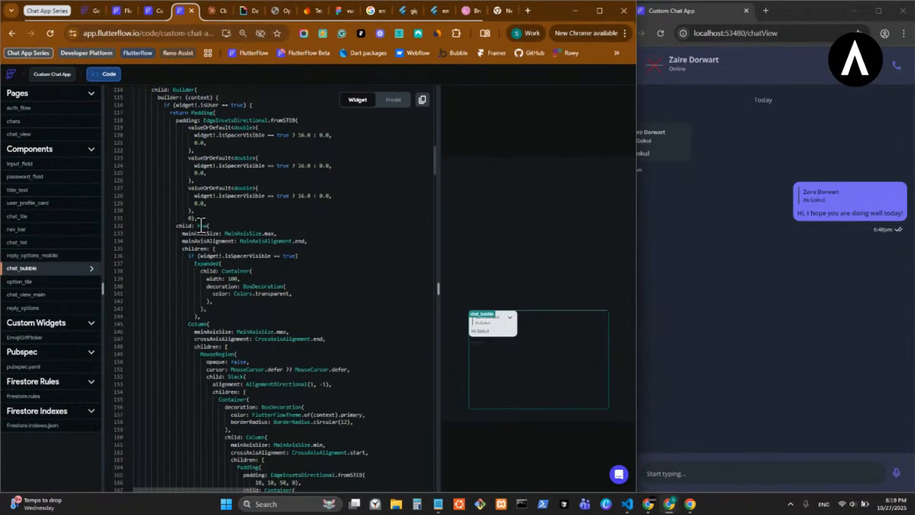
scroll(188, 228, down, 9)
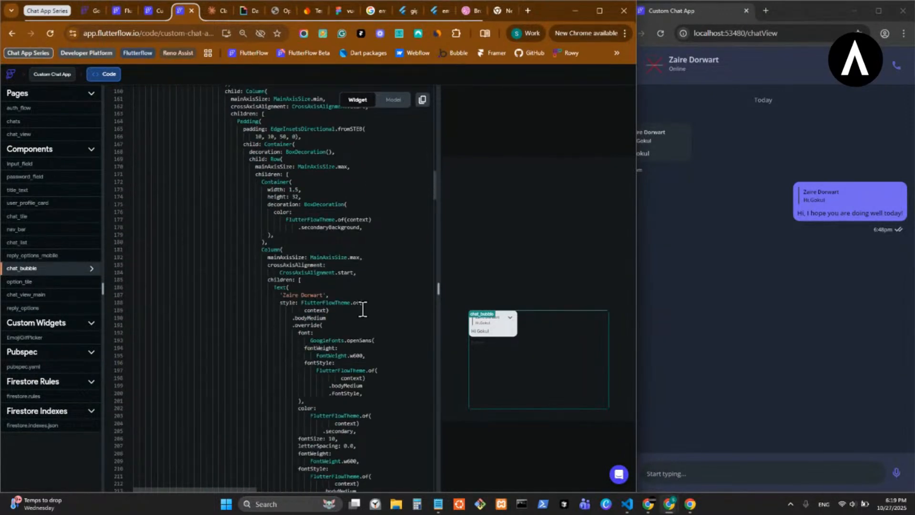
scroll(361, 308, down, 4)
scroll(362, 309, down, 6)
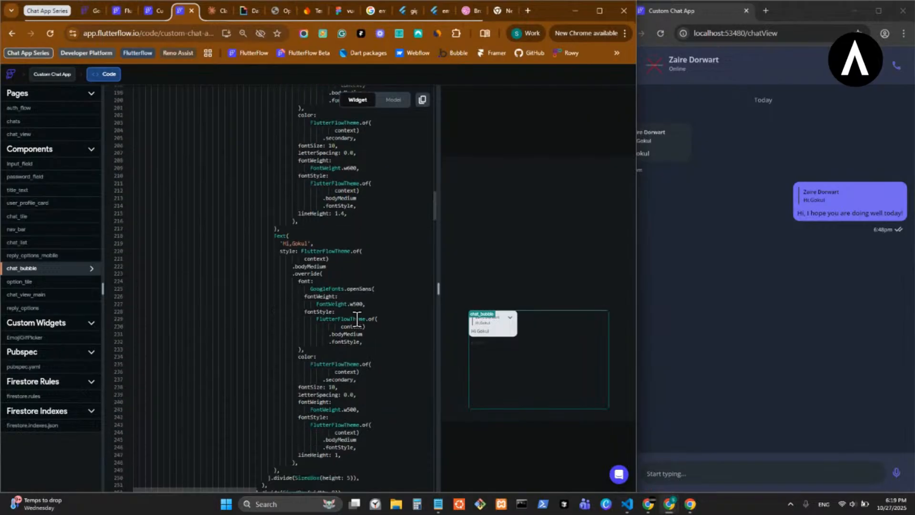
scroll(362, 315, down, 1)
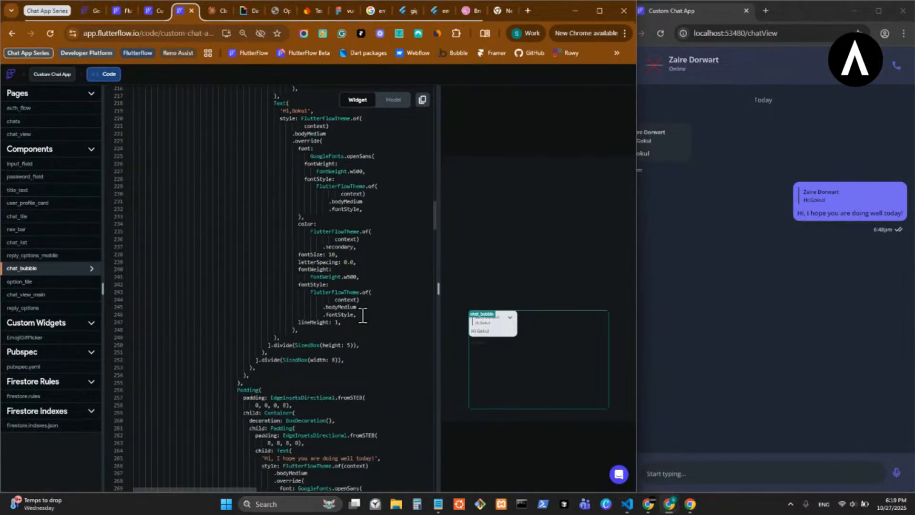
scroll(402, 403, up, 10)
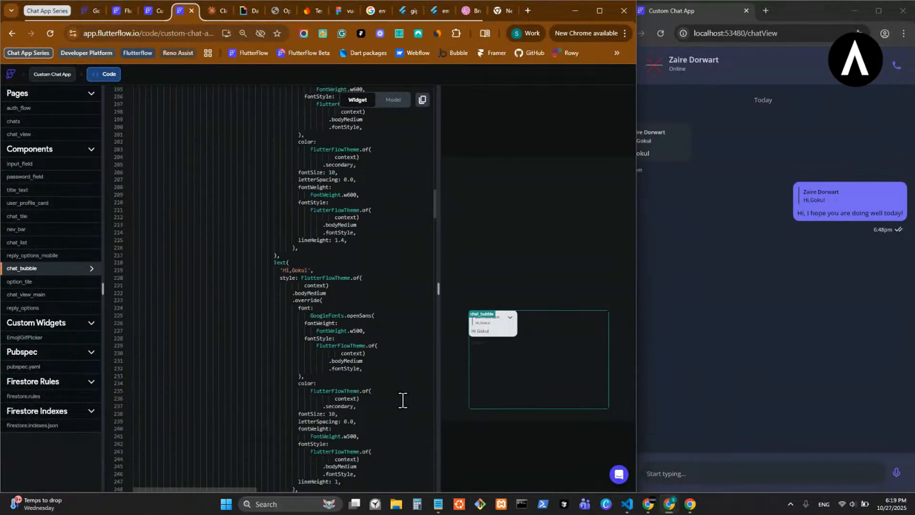
scroll(402, 399, up, 3)
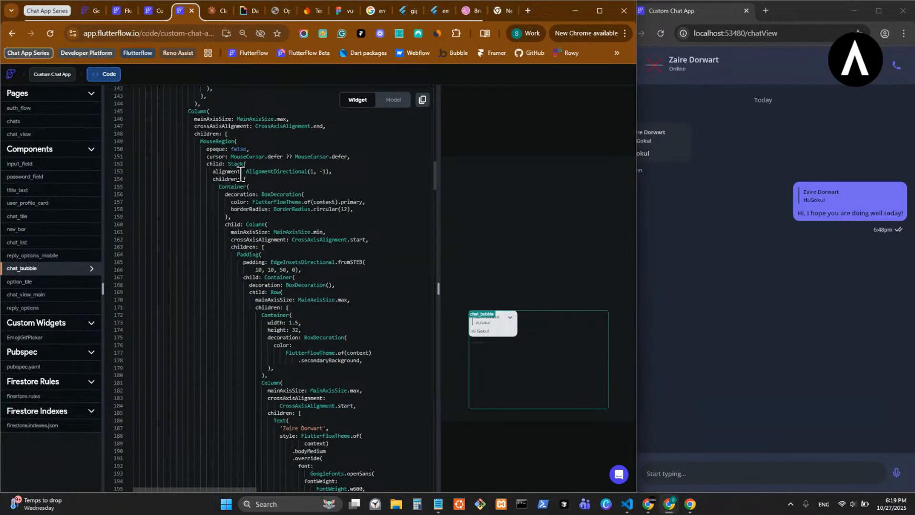
scroll(248, 186, up, 20)
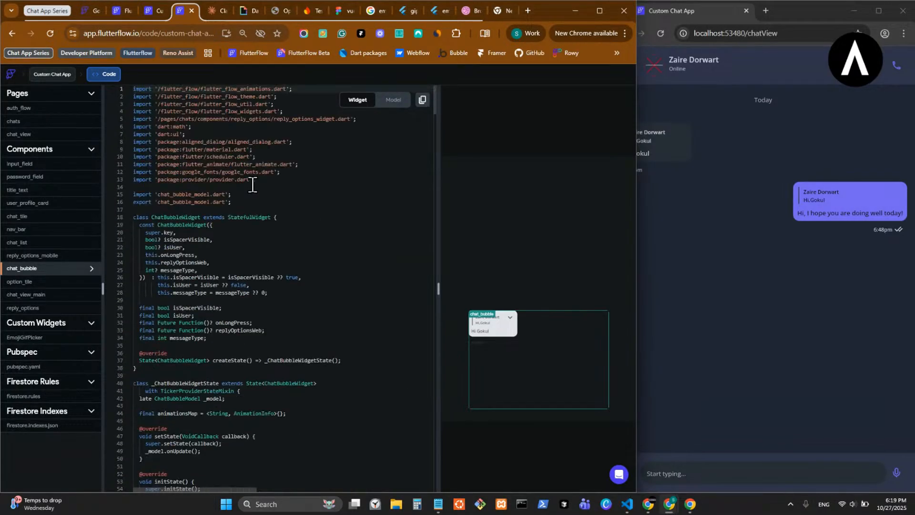
- Locate the message definition comment above the Builder that checks messageType and highlight its lines to read them
scroll(397, 349, down, 20)
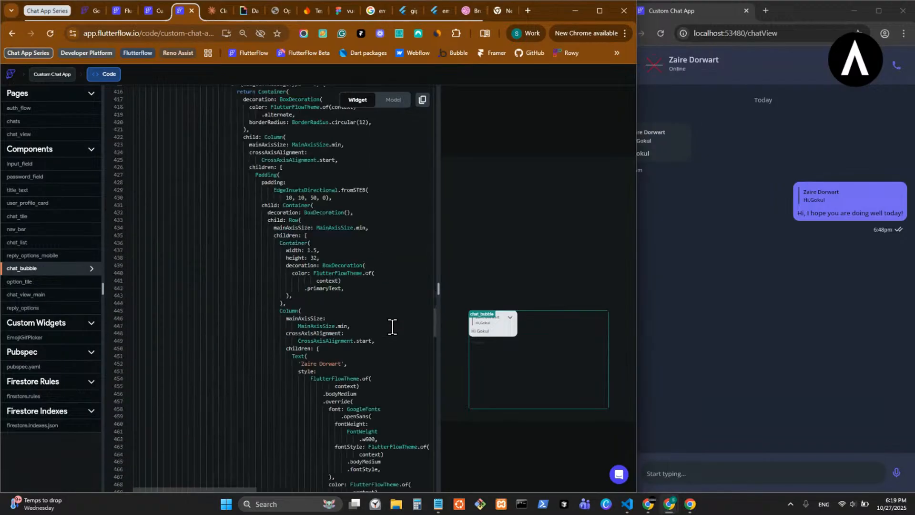
scroll(331, 311, up, 1)
drag(361, 277, 133, 260)
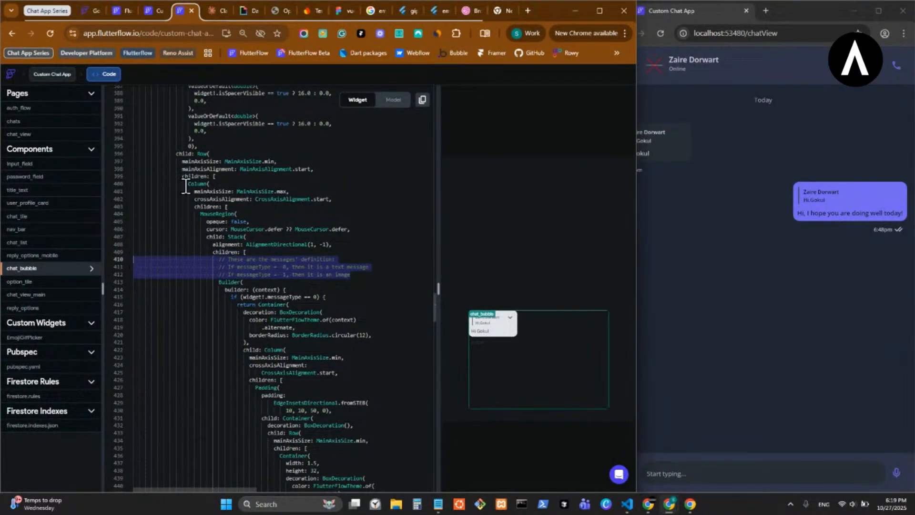
click(243, 215)
drag(350, 280, 119, 259)
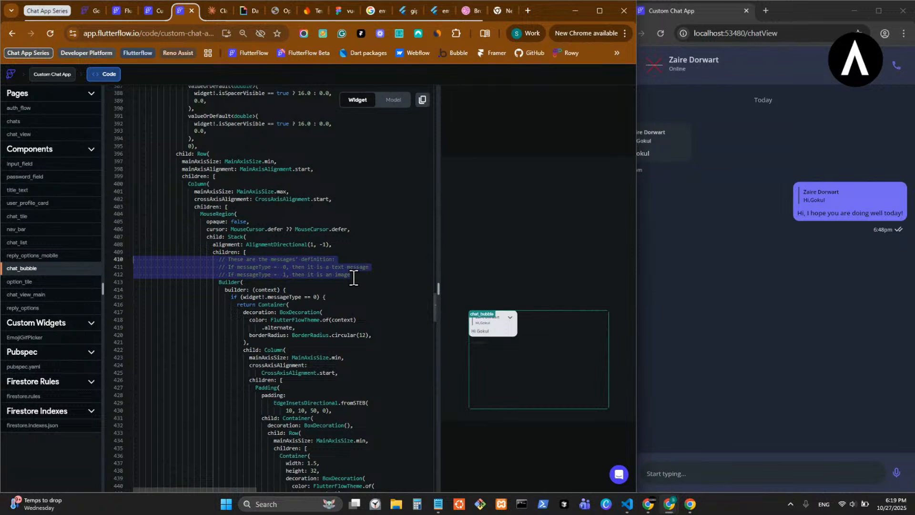
mouse_move(354, 278)
mouse_down()
mouse_move(154, 260)
mouse_move(363, 272)
mouse_up()
click(362, 273)
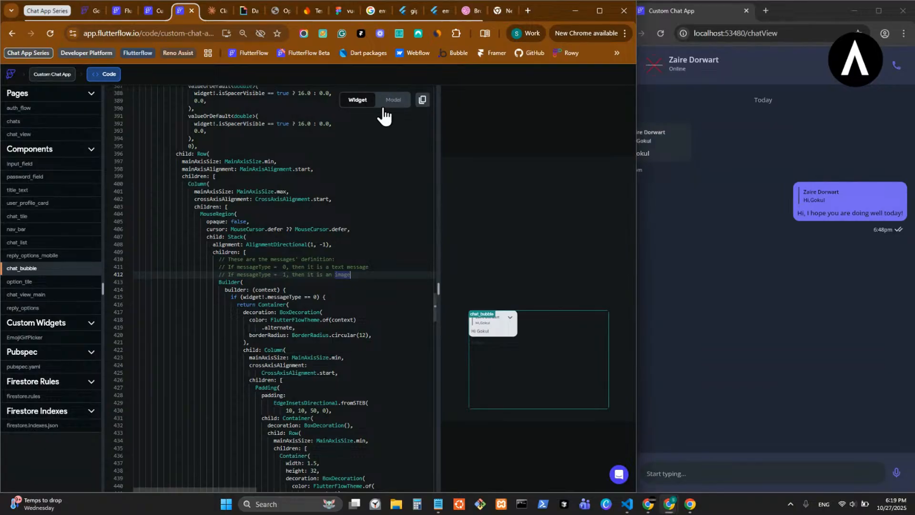
- Return to the chat_bubble component in the project editor and show the documentation of user_b's ConditionalBuilder
click(155, 15)
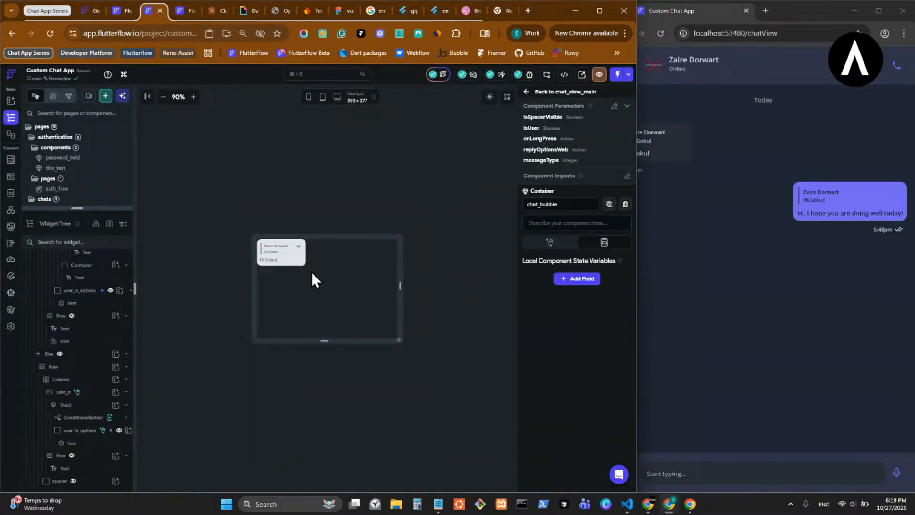
scroll(96, 311, up, 5)
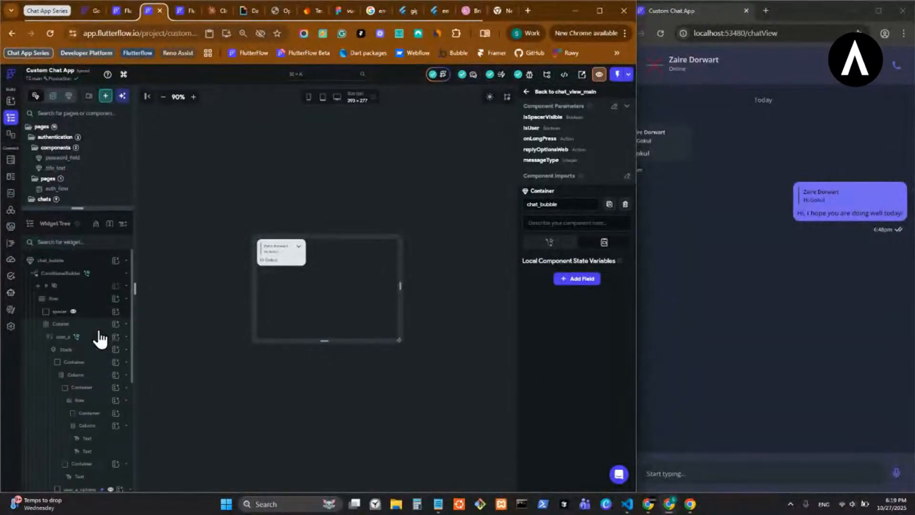
scroll(98, 343, down, 5)
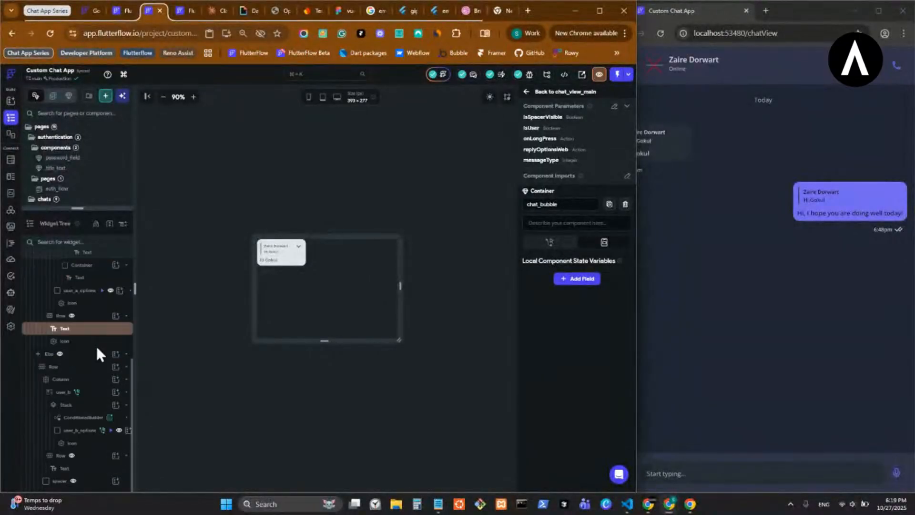
click(93, 417)
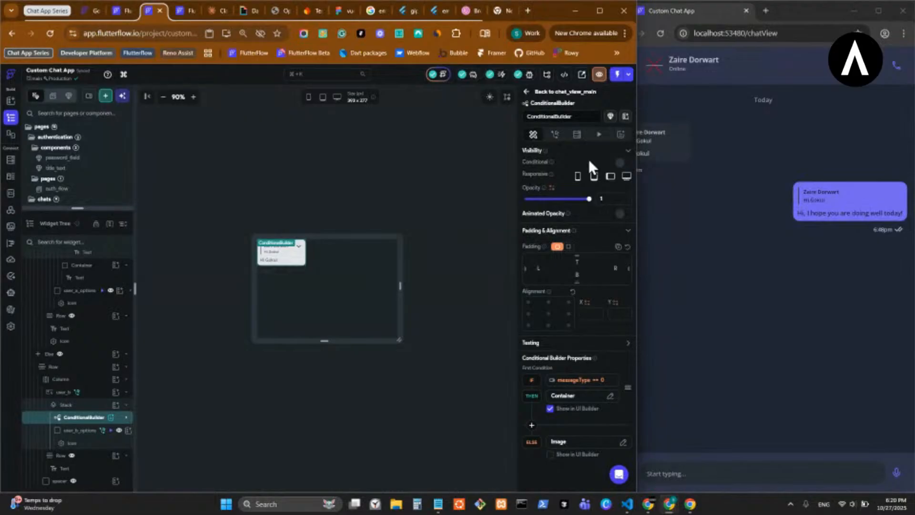
click(620, 135)
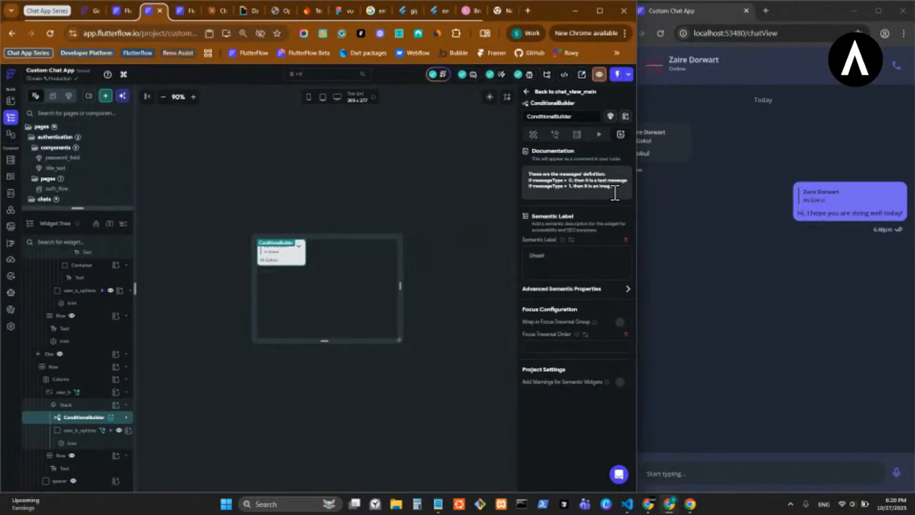
- Compare the documentation with the highlighted comment in the generated code, and close the code view
click(188, 9)
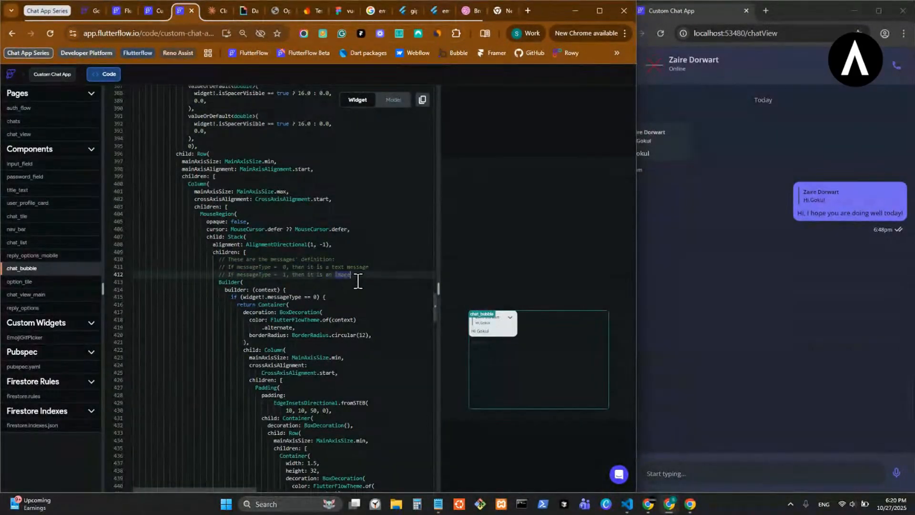
drag(352, 275, 124, 259)
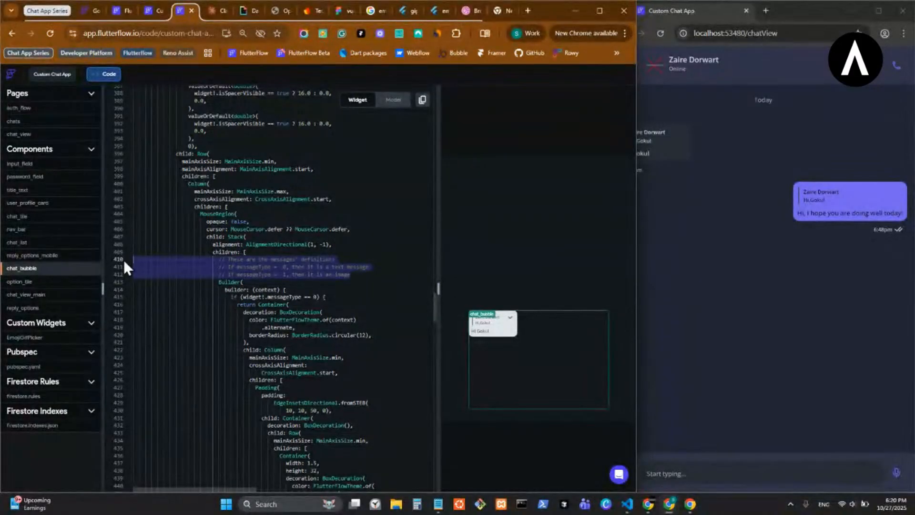
click(193, 10)
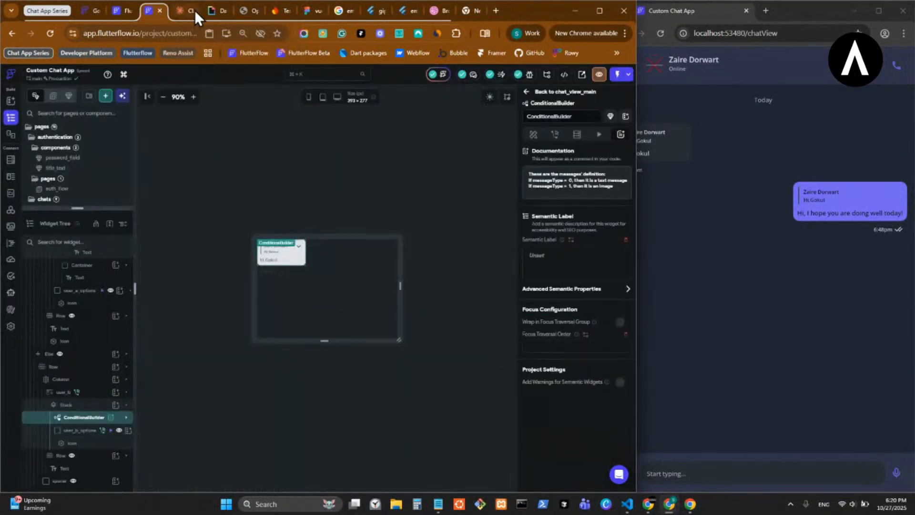
- Copy the messageType == 0 condition from the properties of user_b's ConditionalBuilder
click(533, 138)
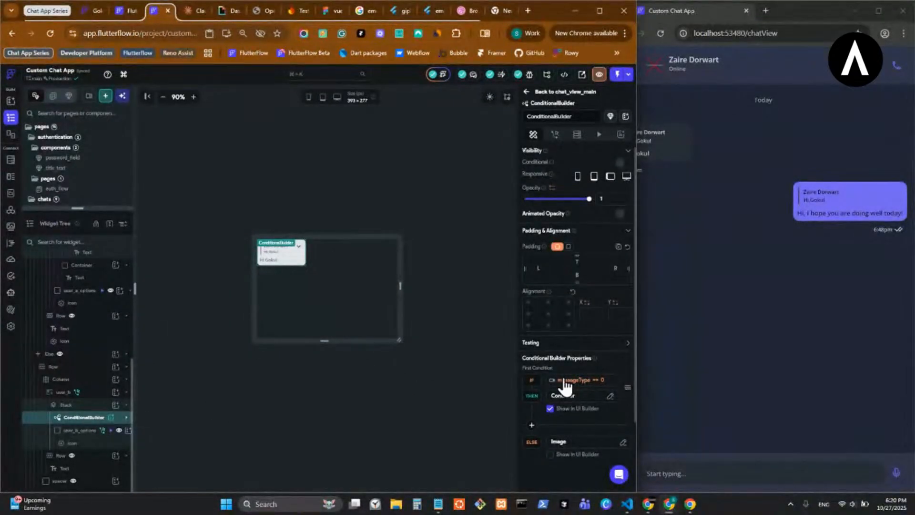
click(577, 380)
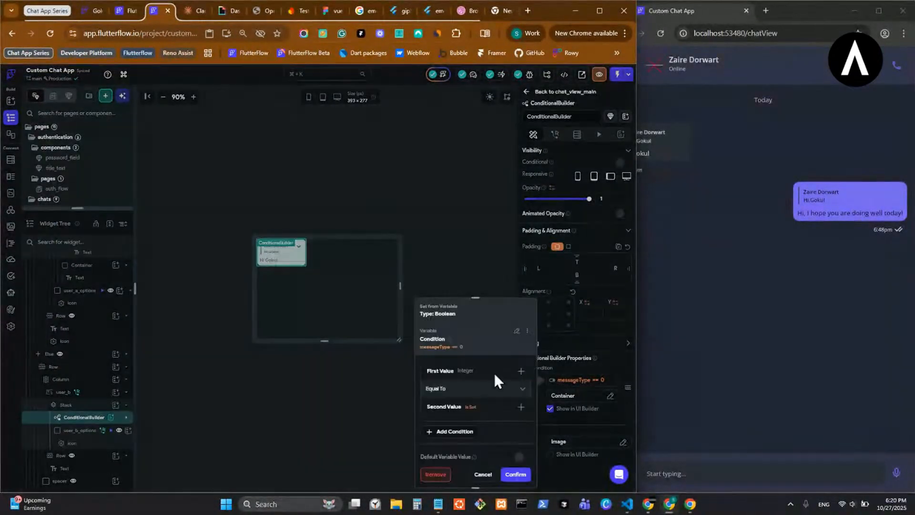
click(528, 332)
click(498, 347)
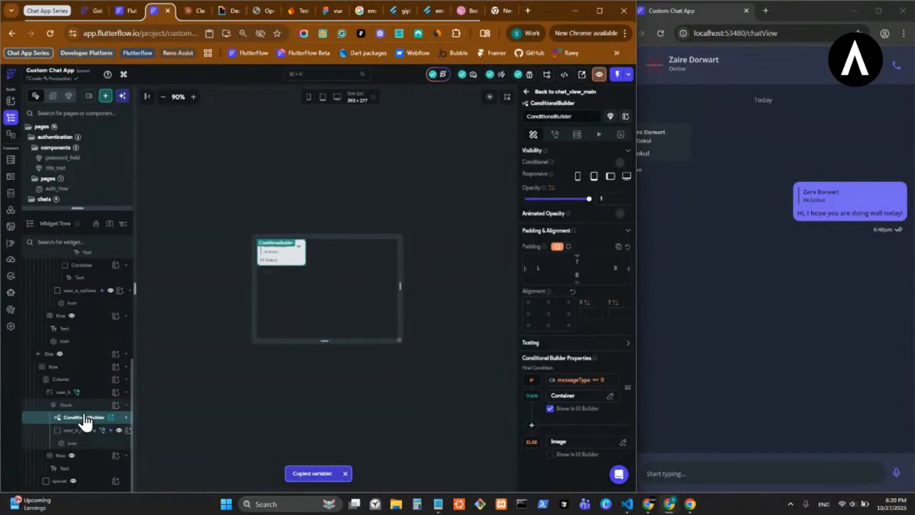
- Show the If branch of chat_bubble's outer ConditionalBuilder, which holds the user_a bubble, on the canvas
scroll(85, 414, up, 10)
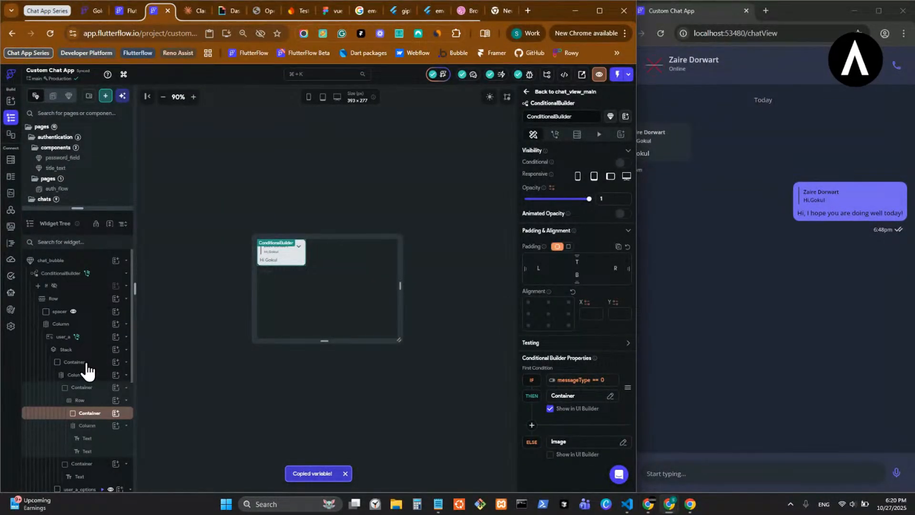
scroll(85, 329, down, 3)
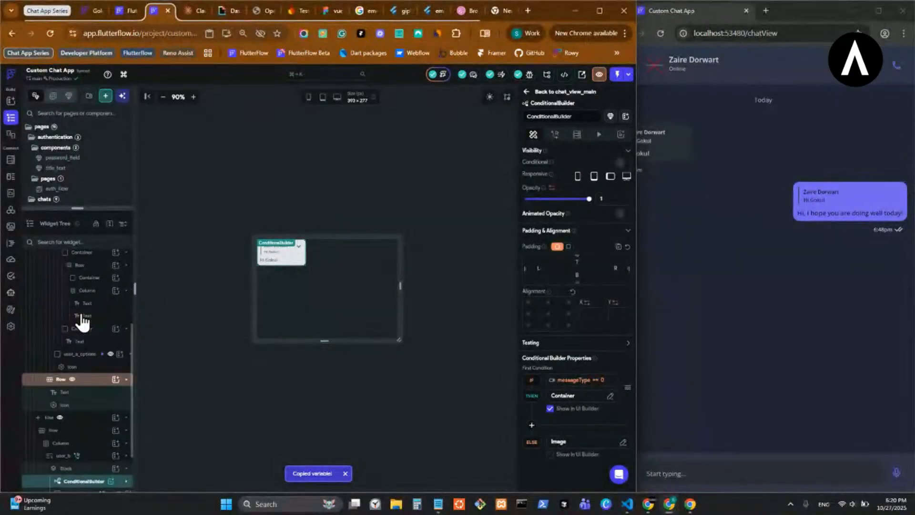
scroll(57, 309, up, 10)
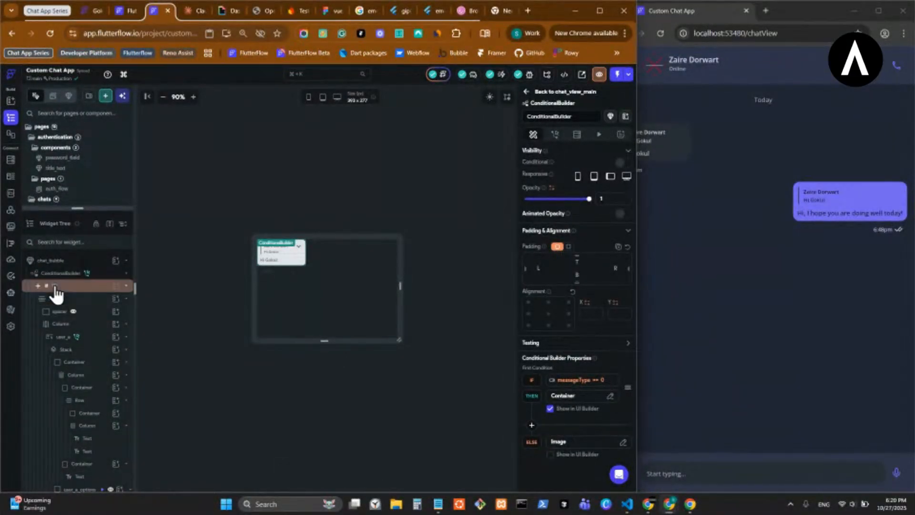
scroll(56, 294, down, 5)
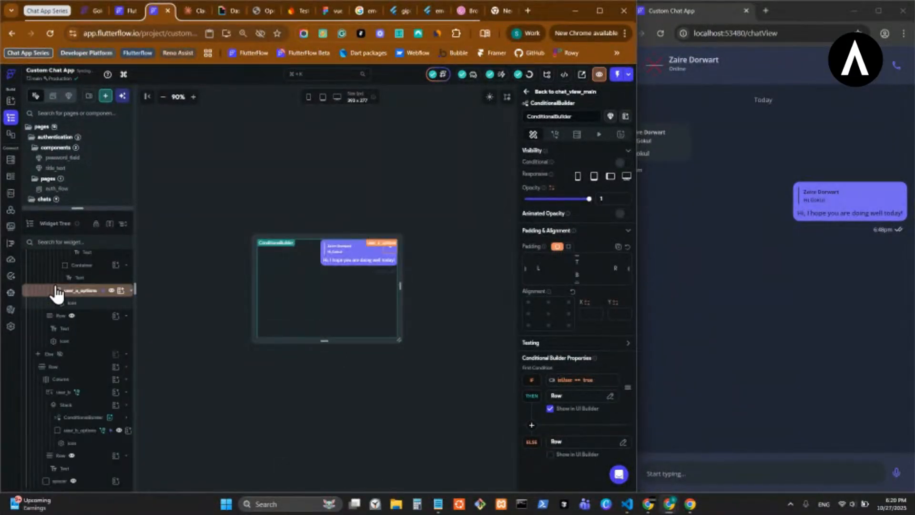
- Wrap the message Container inside user_a's Stack in a ConditionalBuilder
click(336, 268)
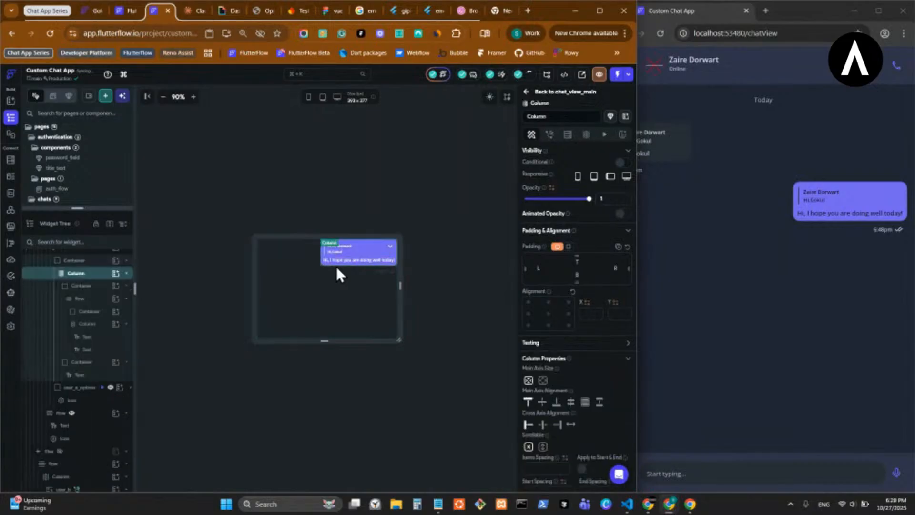
click(96, 263)
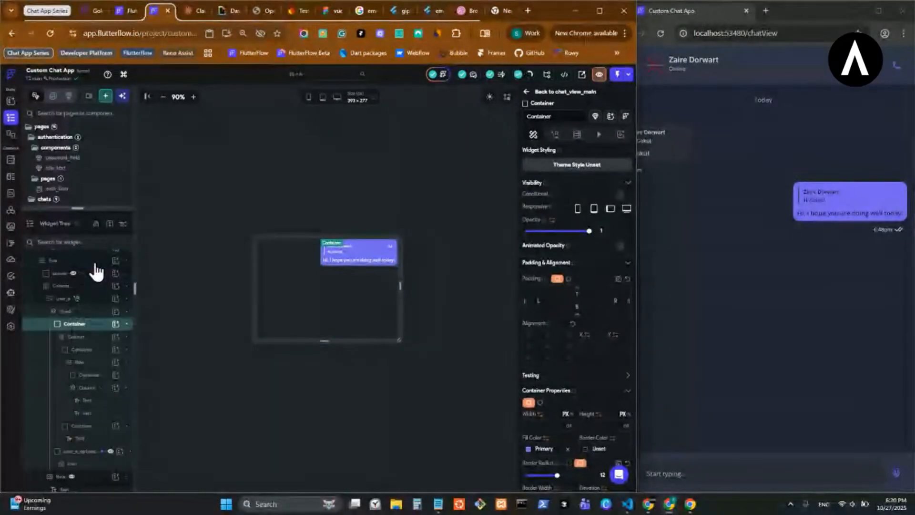
scroll(95, 296, up, 2)
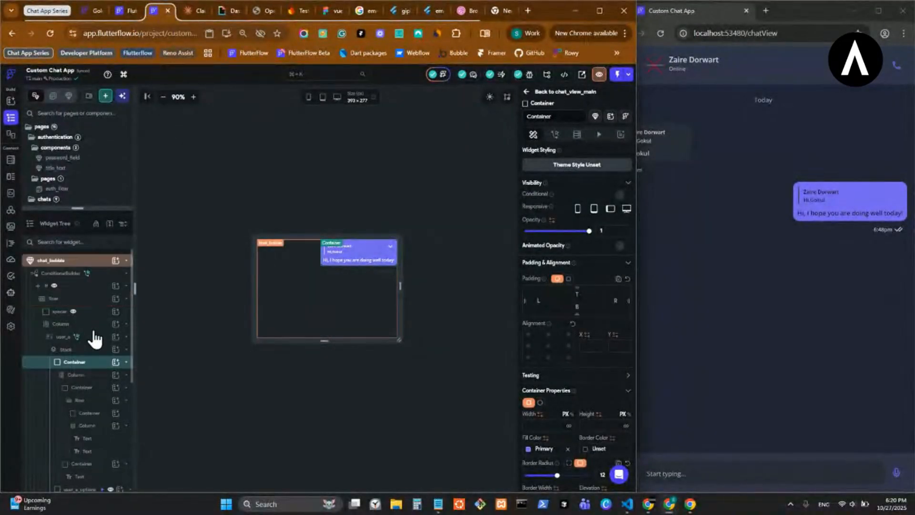
right_click(101, 371)
click(142, 355)
scroll(313, 370, down, 2)
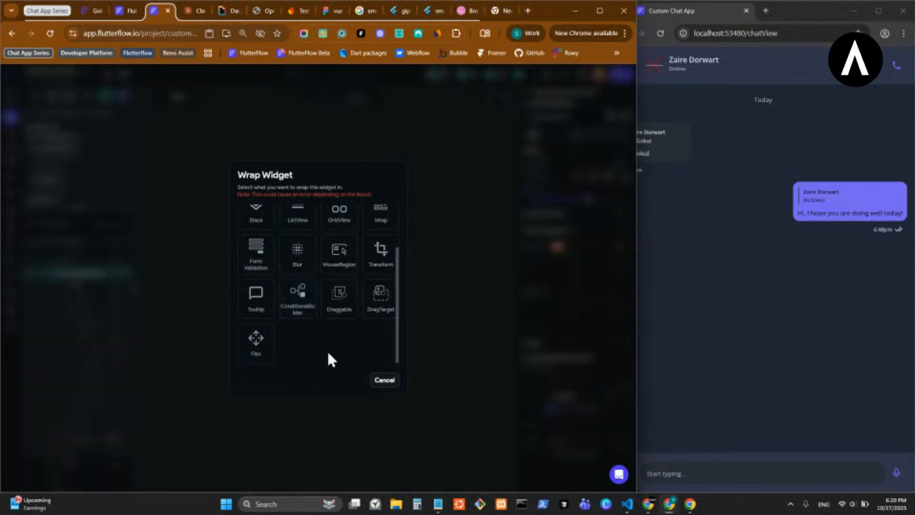
click(298, 298)
- Paste the copied messageType == 0 condition as the new ConditionalBuilder's first condition and show its Else branch in the UI builder
click(561, 380)
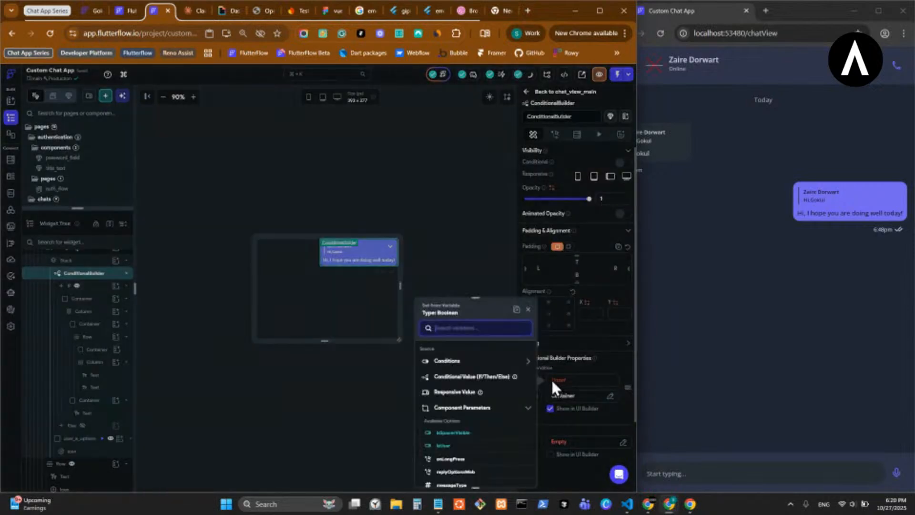
click(508, 441)
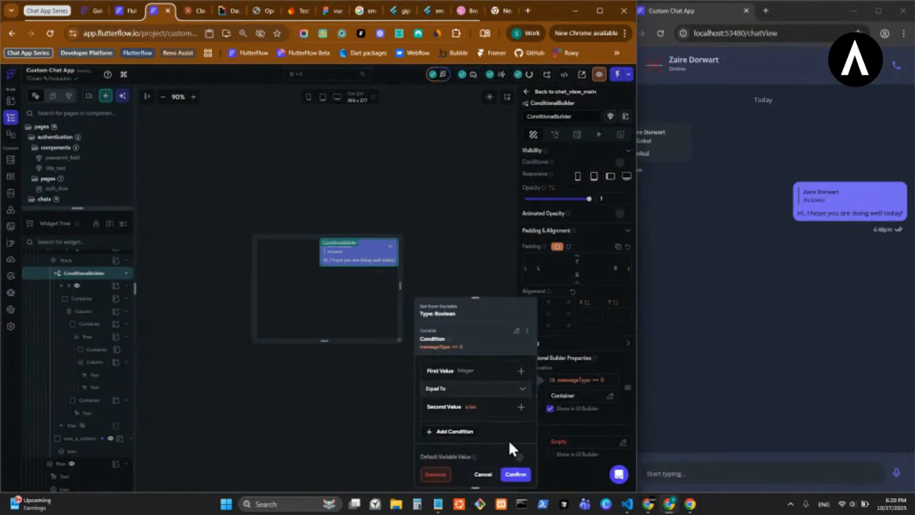
click(515, 474)
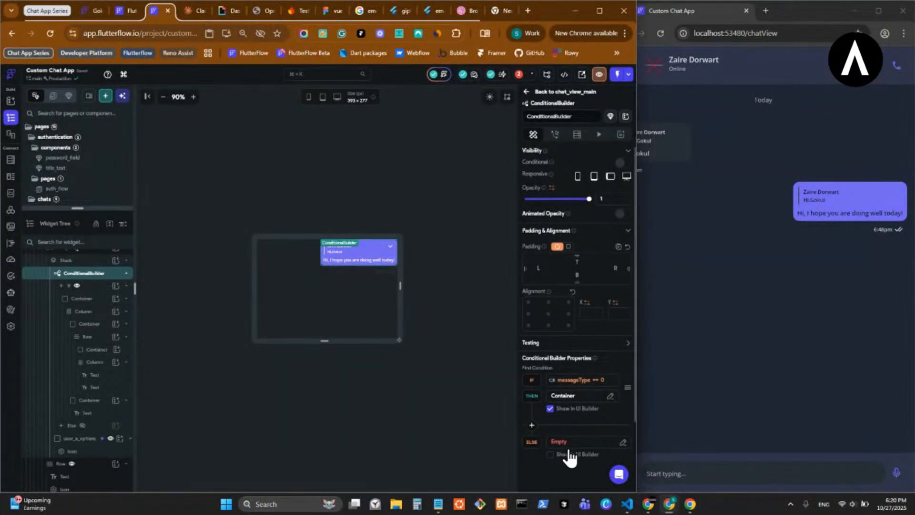
click(551, 455)
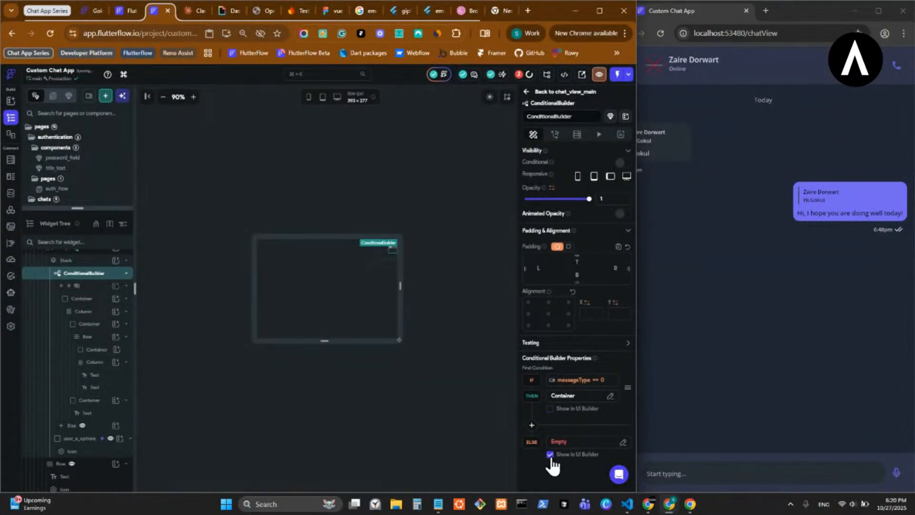
- Copy the Image widget from the Else branch of user_b's ConditionalBuilder
scroll(88, 467, down, 4)
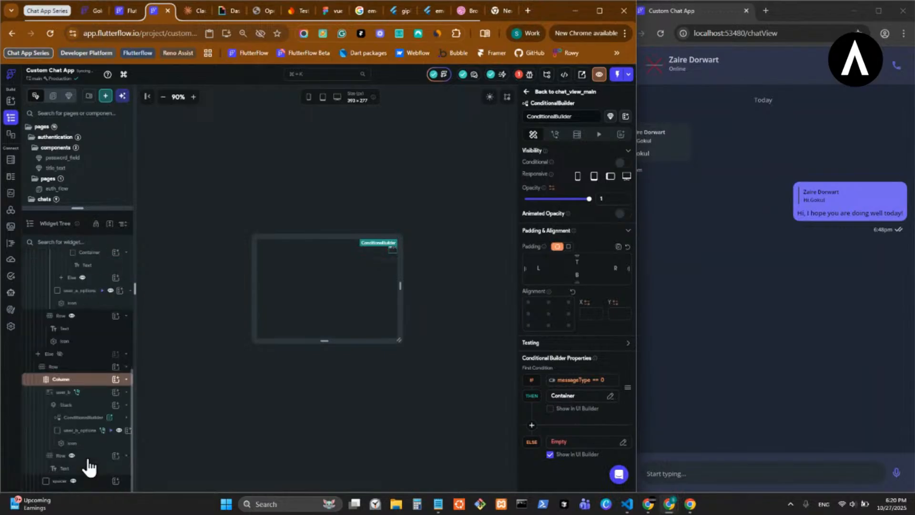
click(93, 418)
click(93, 419)
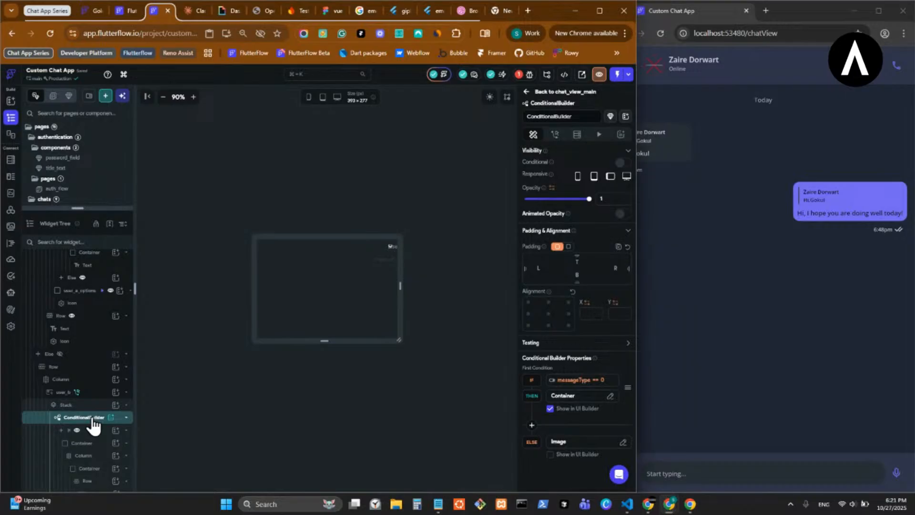
scroll(93, 420, down, 4)
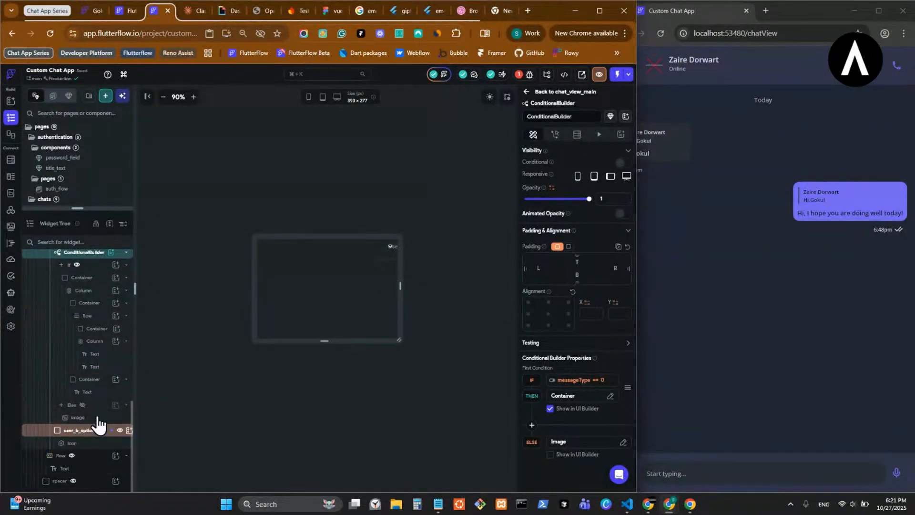
click(97, 418)
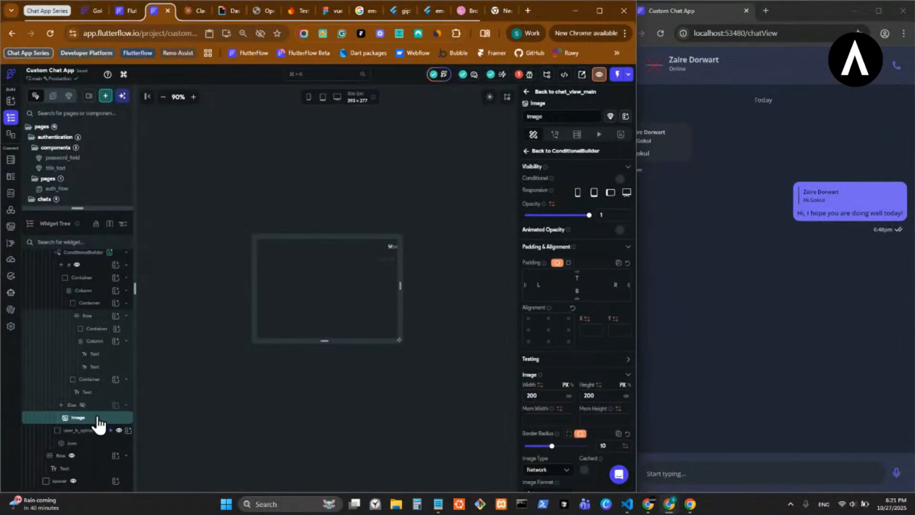
key(ctrl+c)
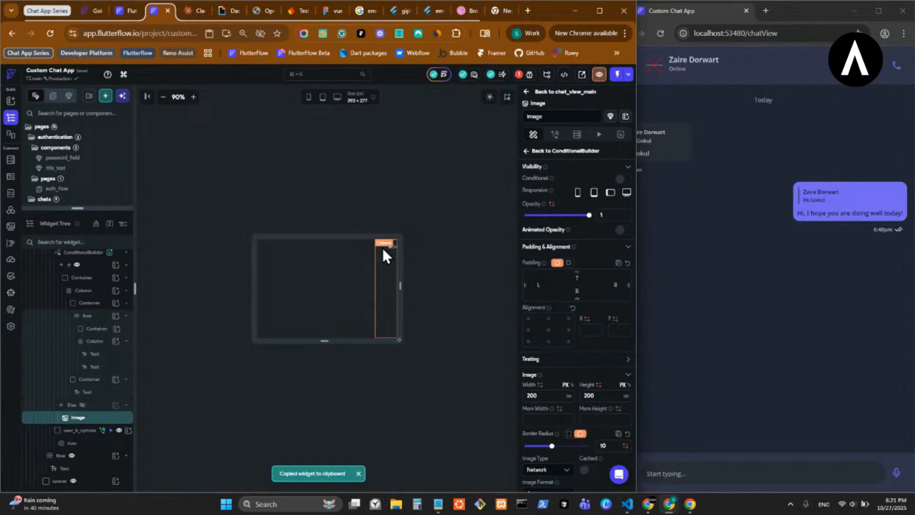
- Paste the copied Image into the Column that holds user_a, and check the placement in chat_view_main before returning to chat_bubble
click(41, 343)
scroll(93, 387, up, 2)
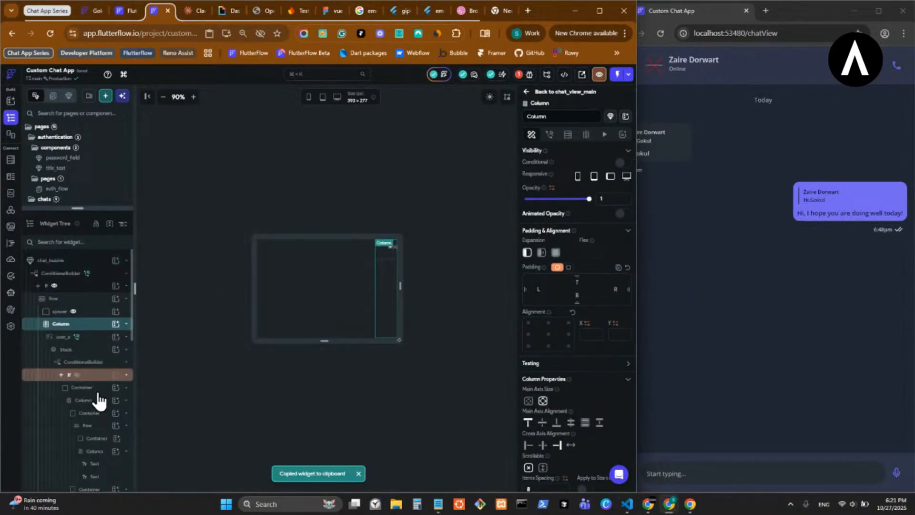
scroll(99, 401, down, 3)
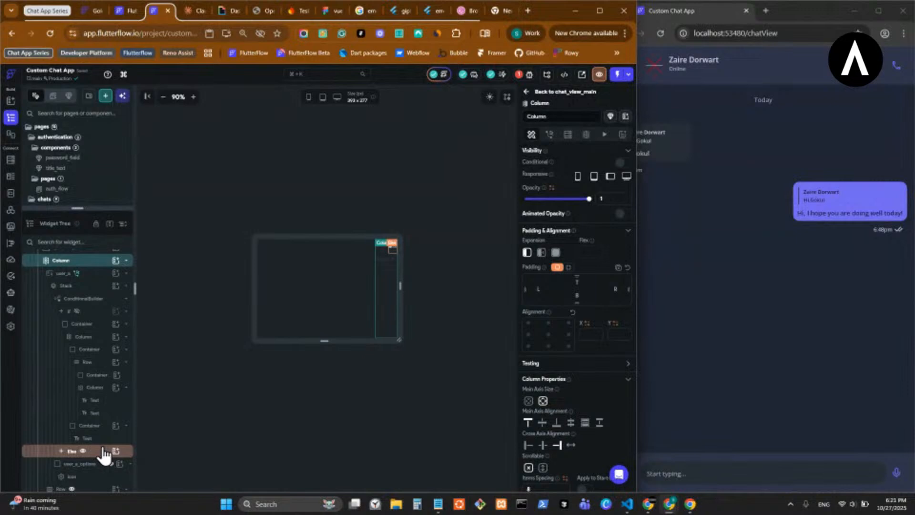
key(ctrl+v)
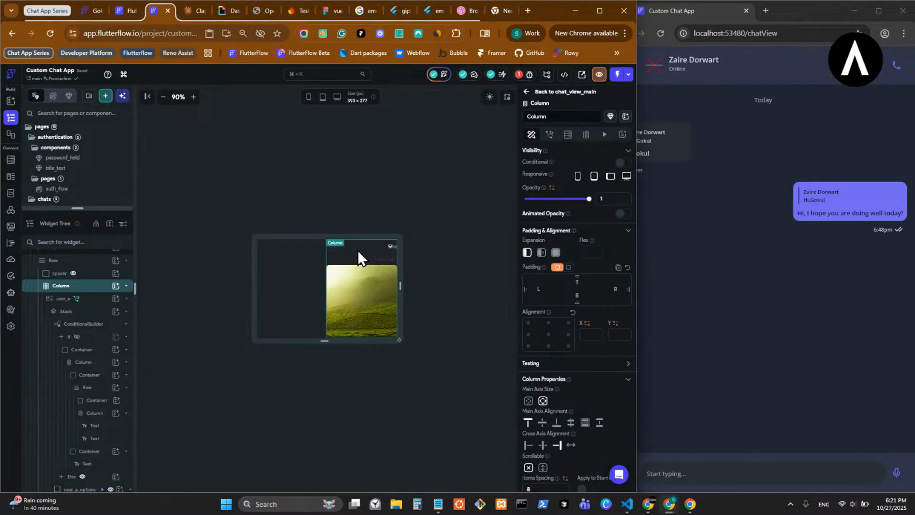
click(538, 96)
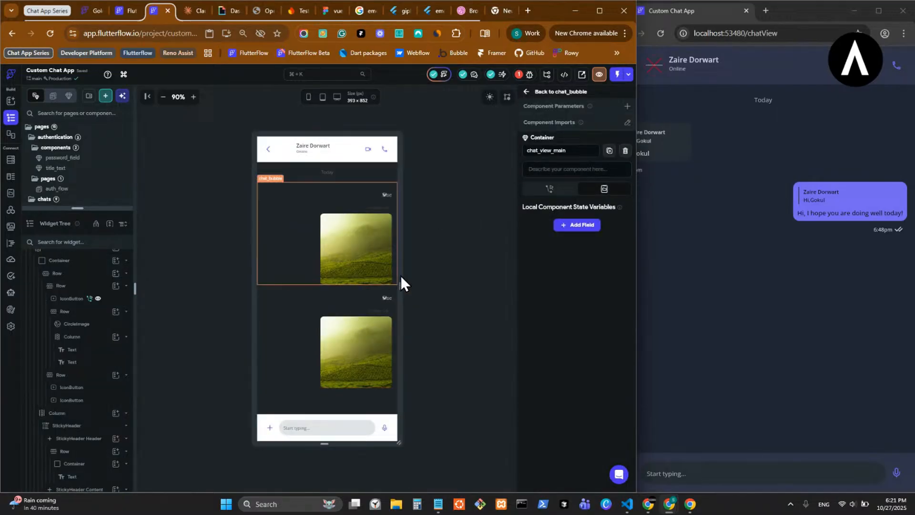
click(532, 100)
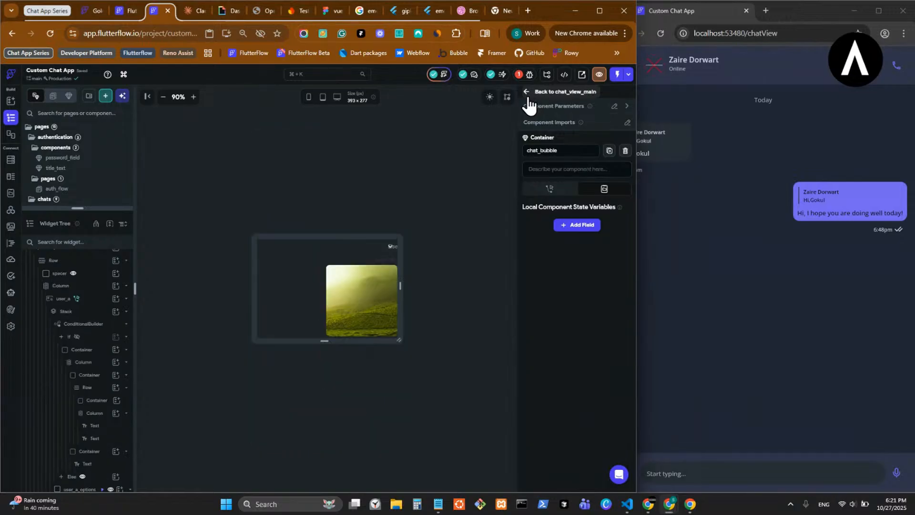
- Move the Image from the Column into the Else branch of user_a's ConditionalBuilder, and check the bubbles in chat_view_main
click(342, 302)
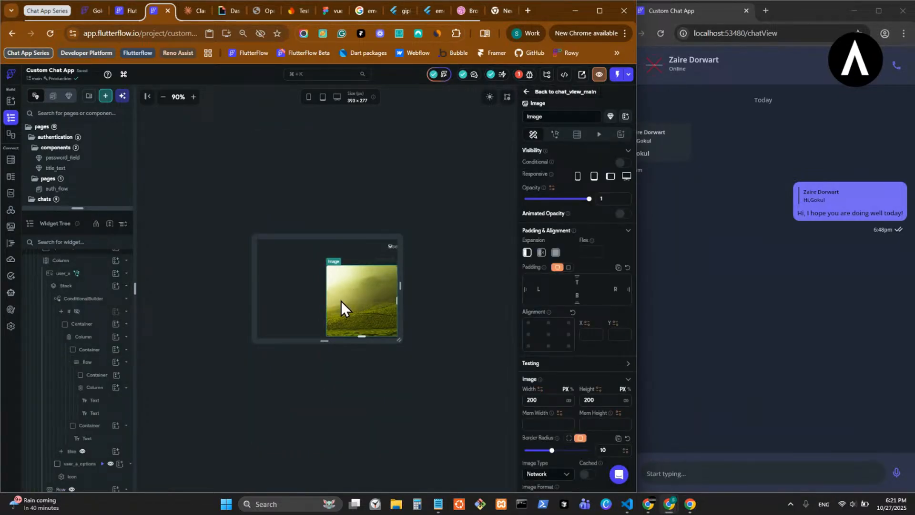
key(ctrl+x)
scroll(100, 381, down, 2)
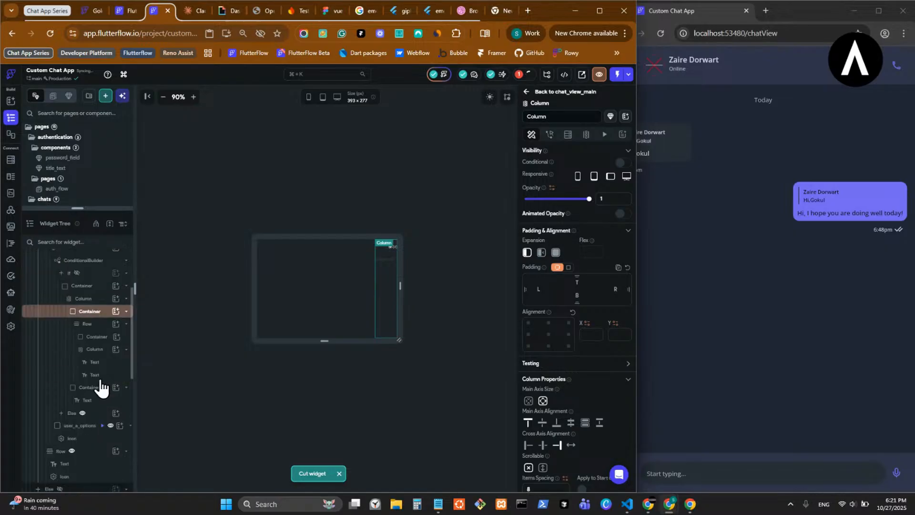
click(102, 414)
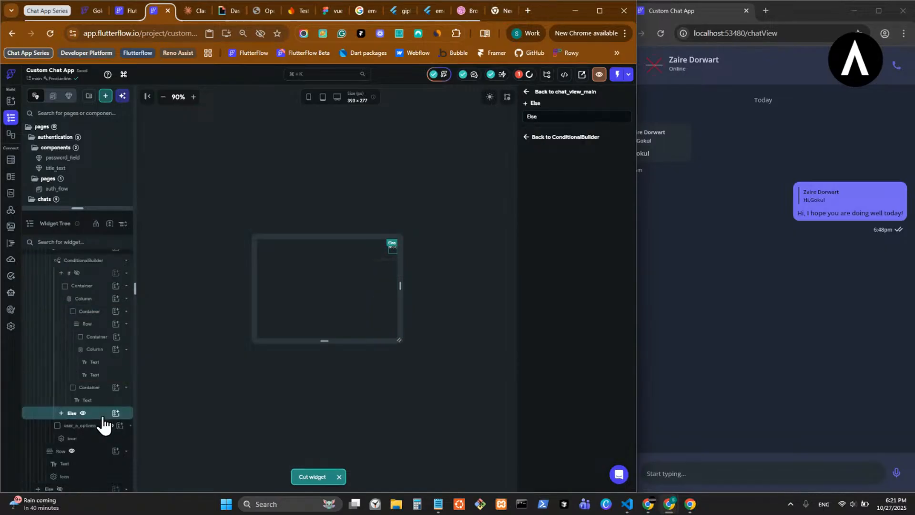
key(ctrl+v)
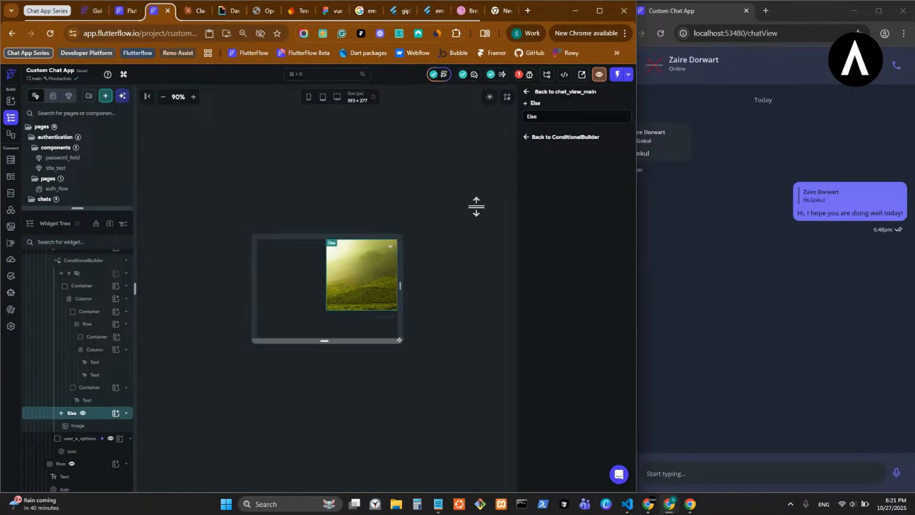
click(532, 93)
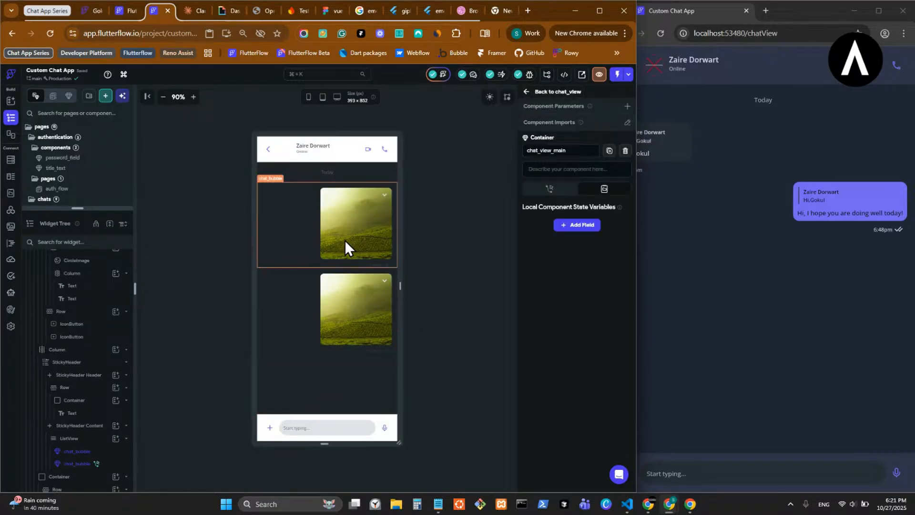
- Show the If branch of user_a's ConditionalBuilder in chat_bubble again, and save the project from the chat_view page
double_click(337, 254)
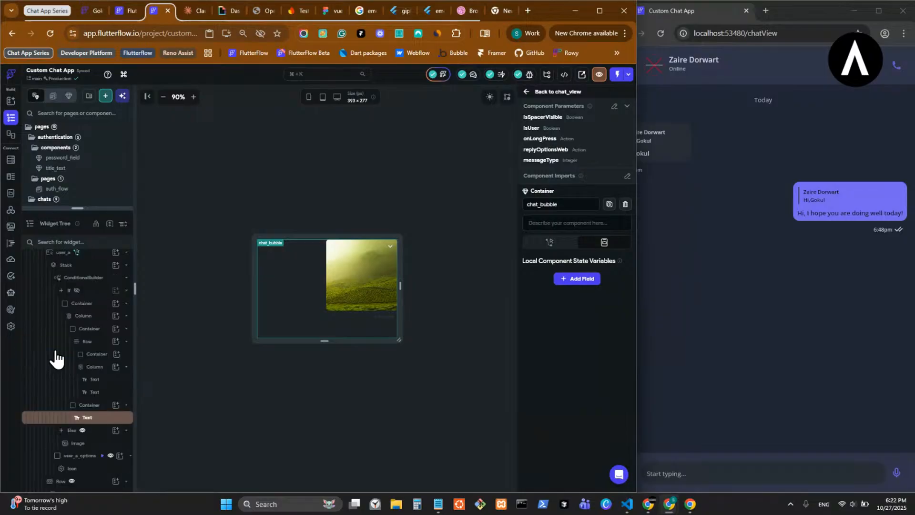
scroll(55, 359, up, 3)
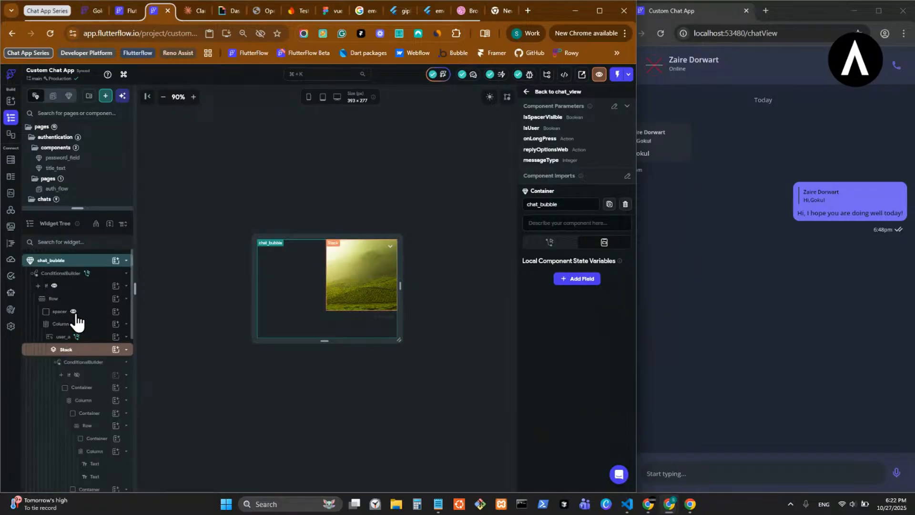
click(80, 381)
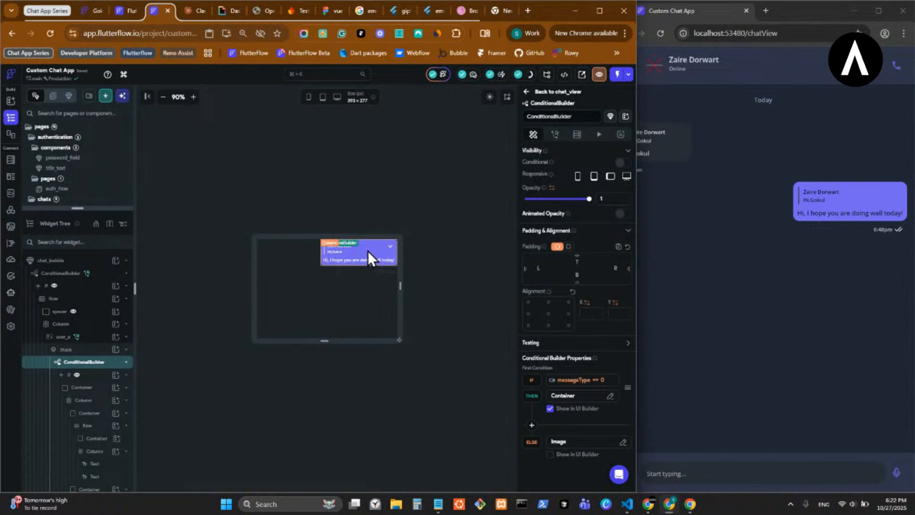
click(536, 92)
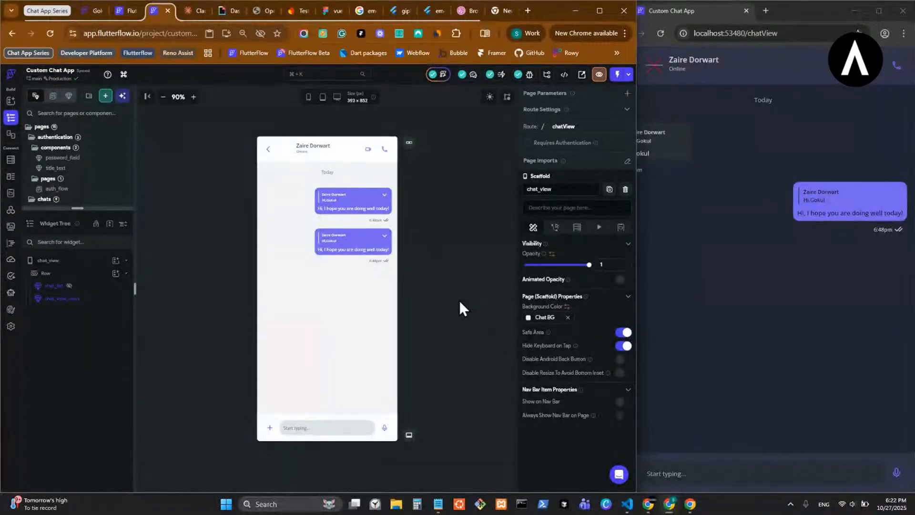
key(ctrl+s)
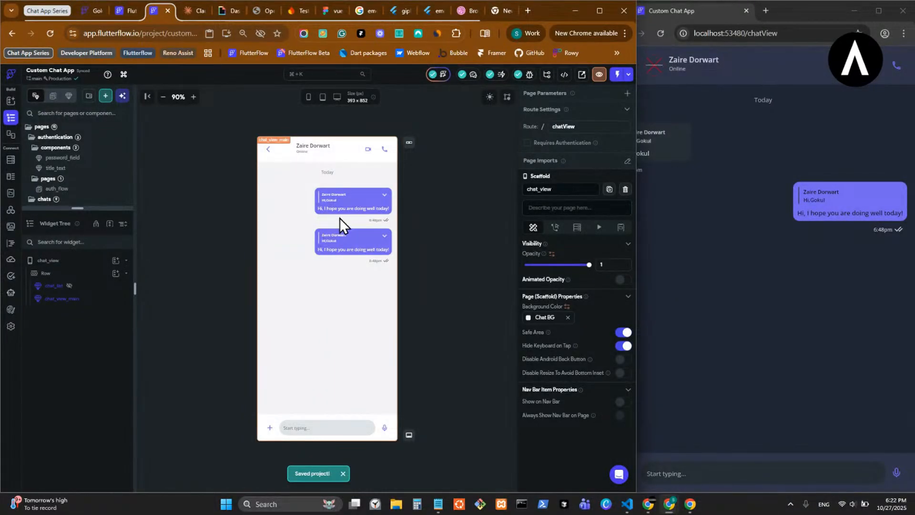
- Open chat_view_main from the chat_view page and set the first chat_bubble's messageType parameter to 0
click(340, 215)
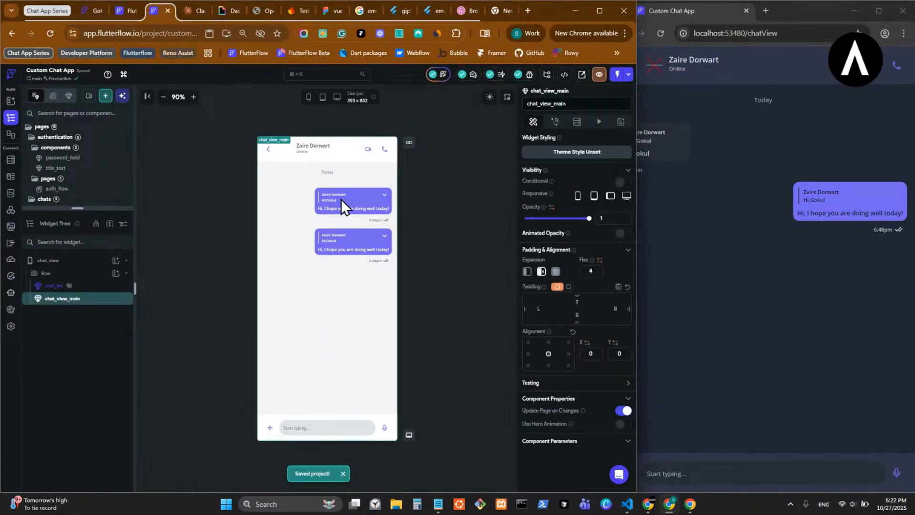
double_click(341, 199)
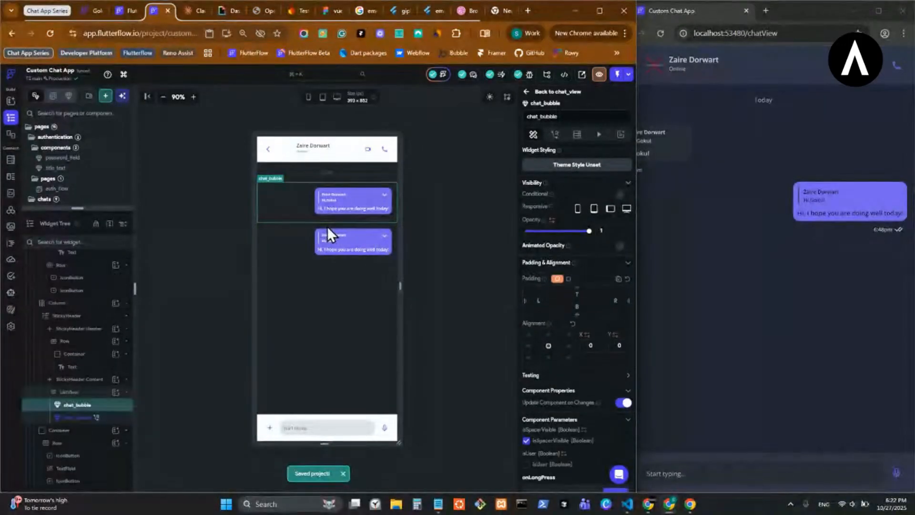
double_click(330, 216)
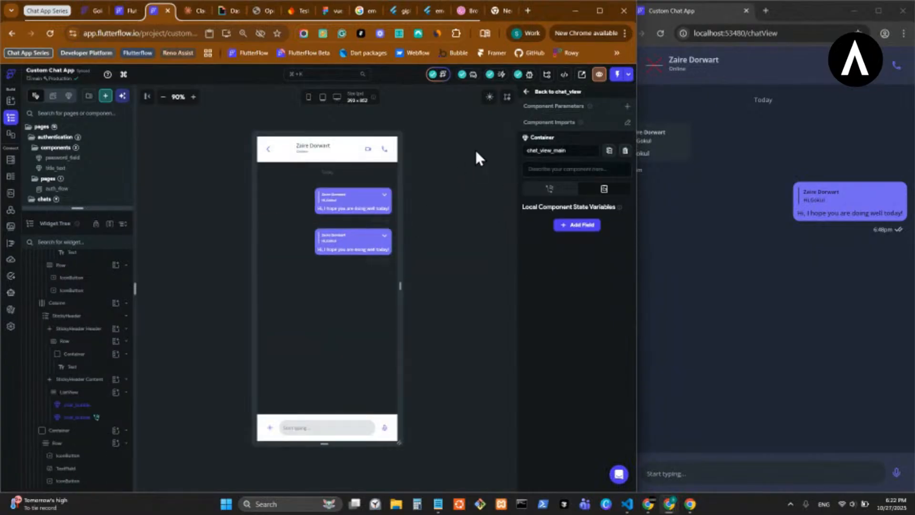
click(343, 210)
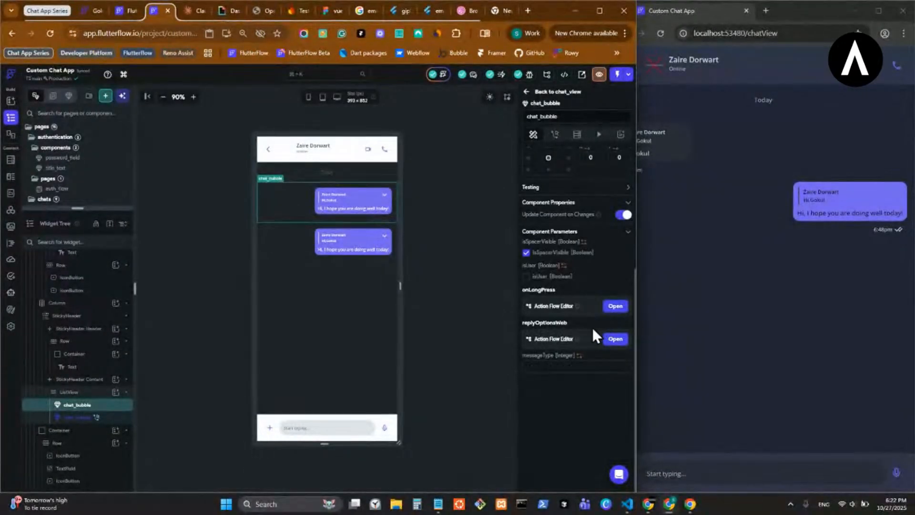
click(555, 367)
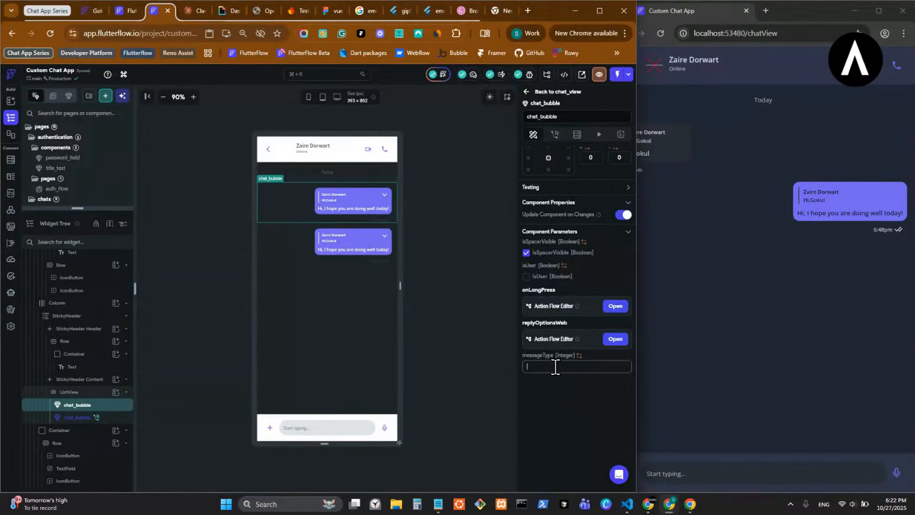
text(0)
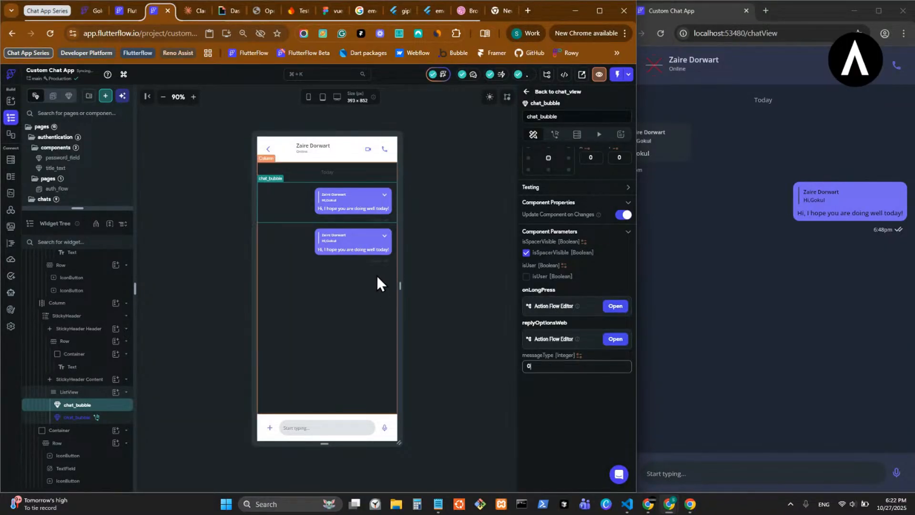
- Set the second chat_bubble's messageType parameter to 1 and save the project
click(353, 248)
click(551, 366)
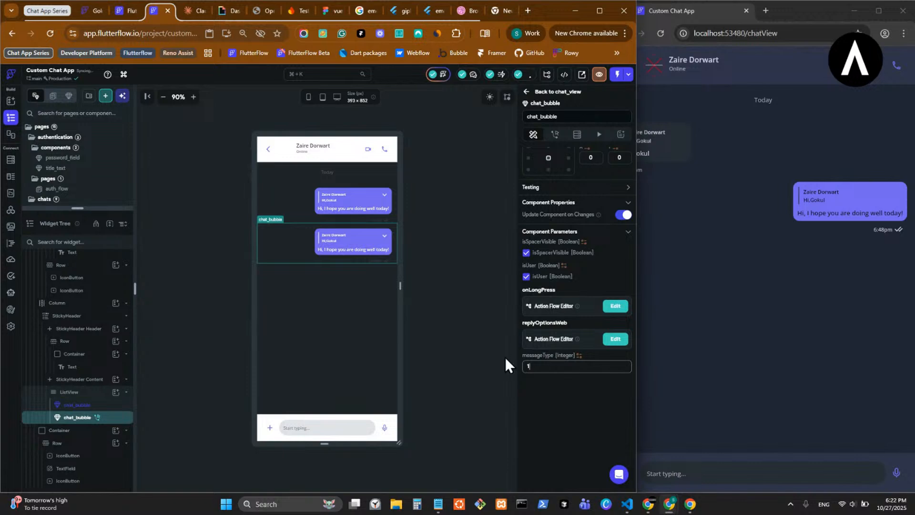
click(462, 337)
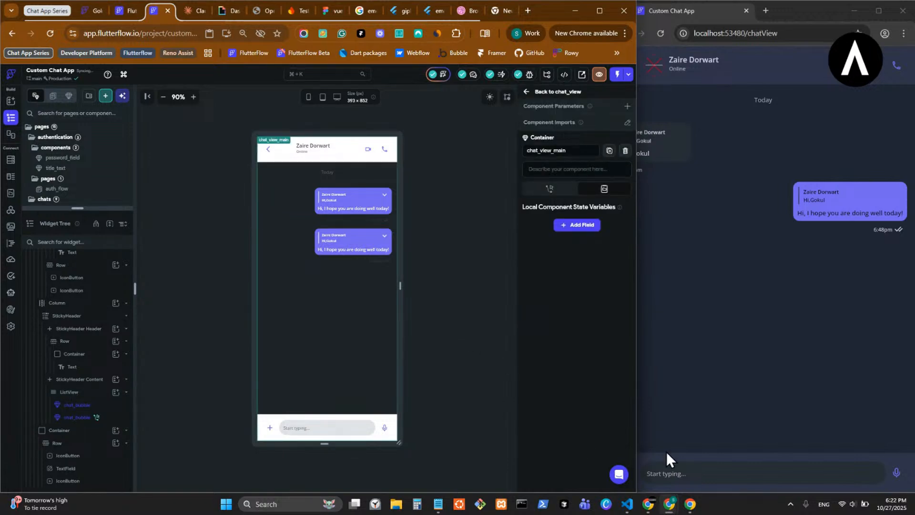
- Switch to the custom-chat-app project in VS Code, pull the latest version from FlutterFlow, and show the terminal output
mouse_move(628, 504)
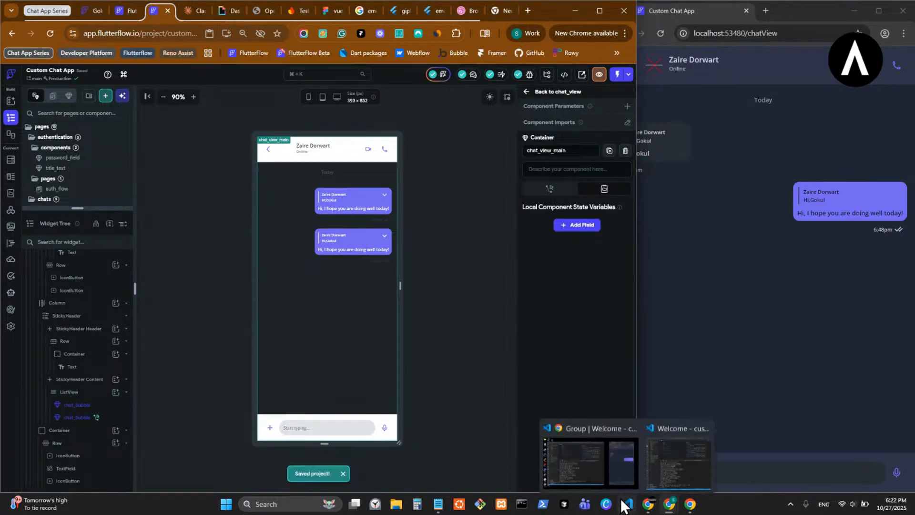
click(615, 444)
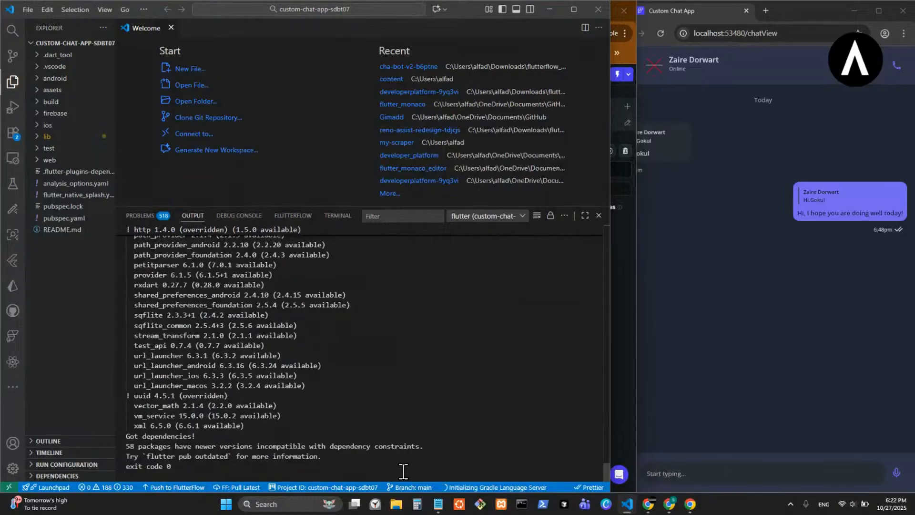
click(241, 488)
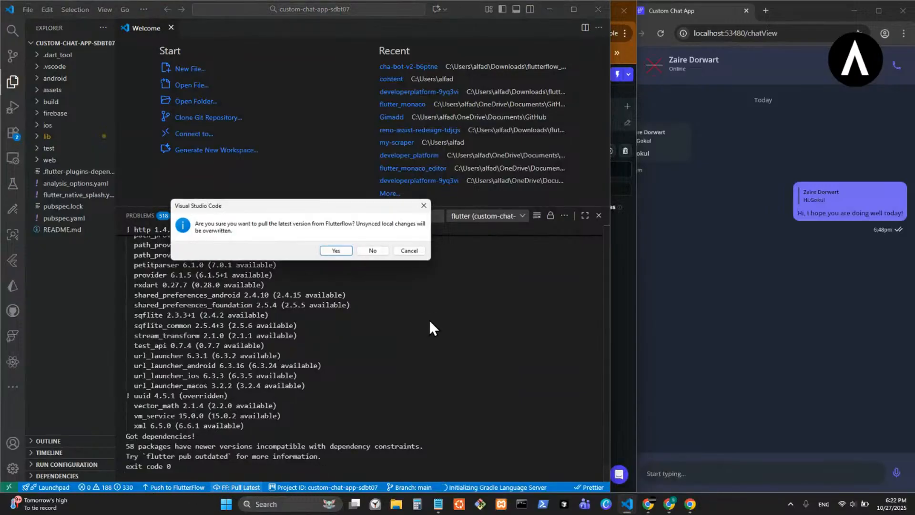
click(337, 252)
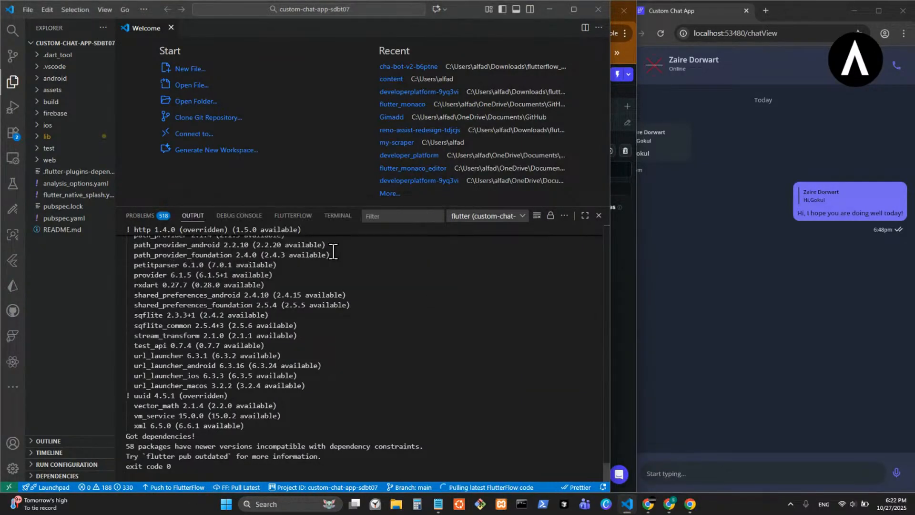
click(336, 217)
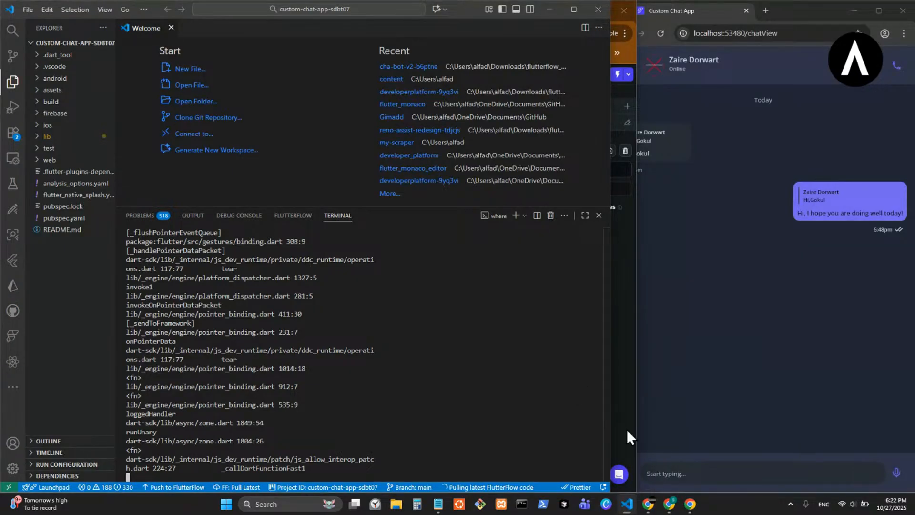
- Arrange the VS Code window and the running chat app's browser window side by side, and focus the terminal
drag(790, 5, 386, 69)
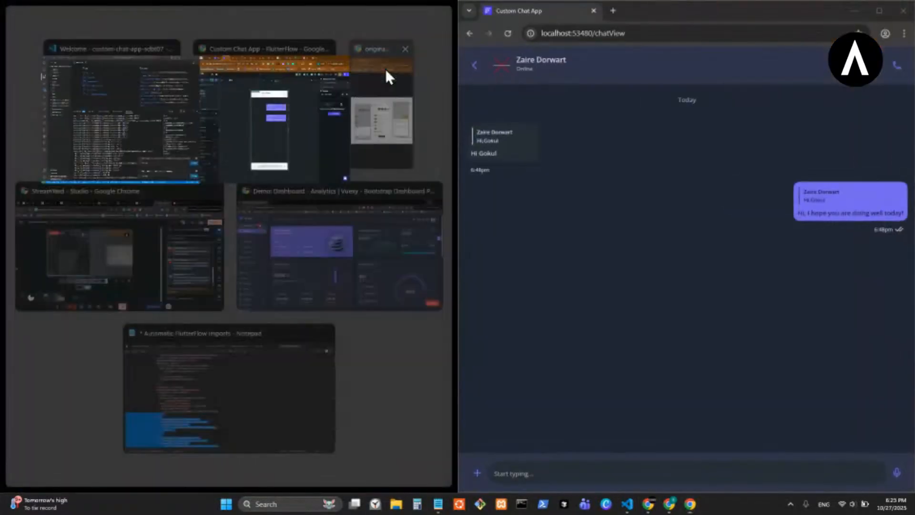
click(138, 135)
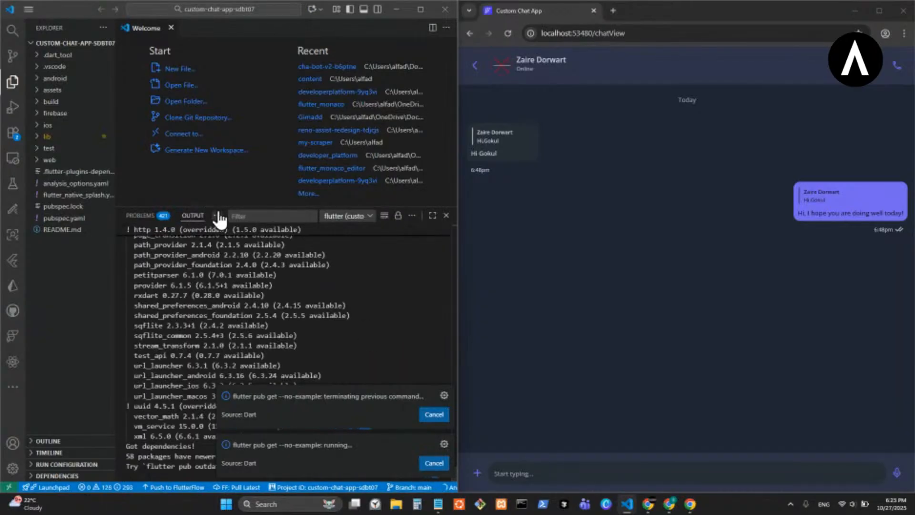
click(219, 219)
click(243, 247)
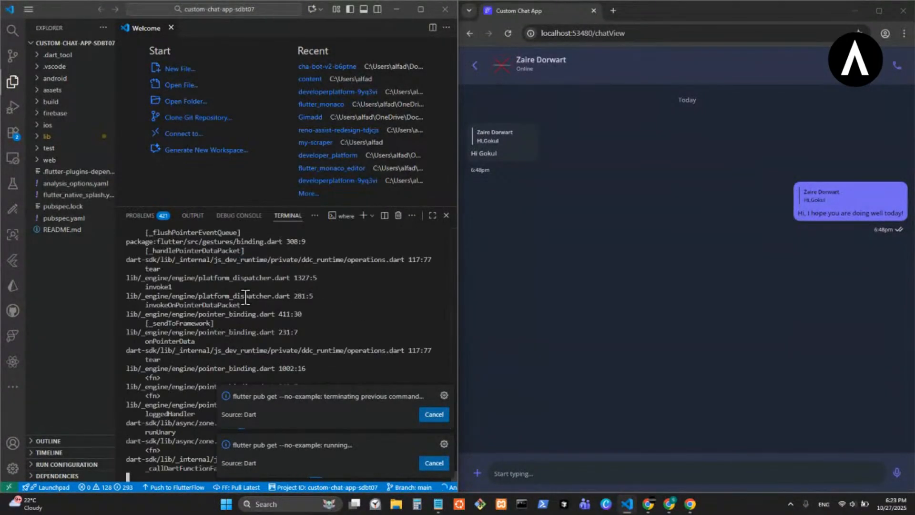
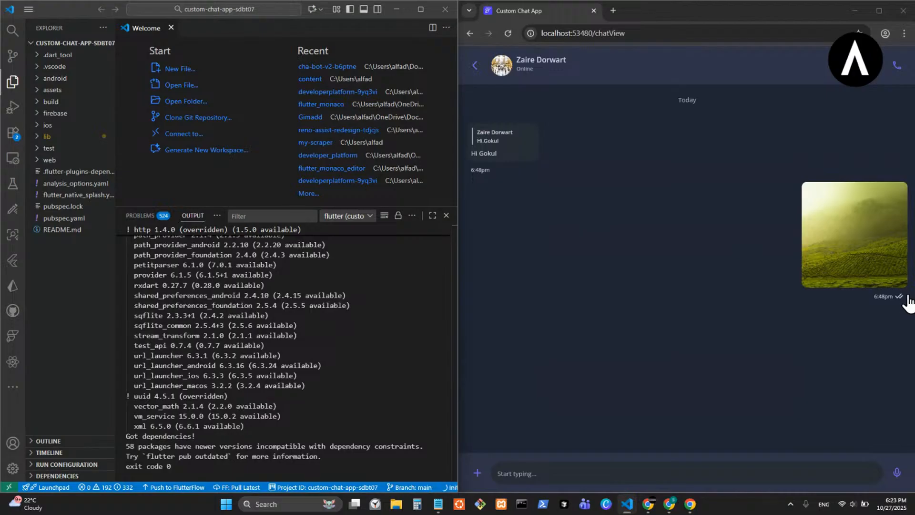
- Switch to FlutterFlow, open the chat_bubble component from chat_view_main and adjust the right padding of the user_a timestamp row
mouse_move(667, 507)
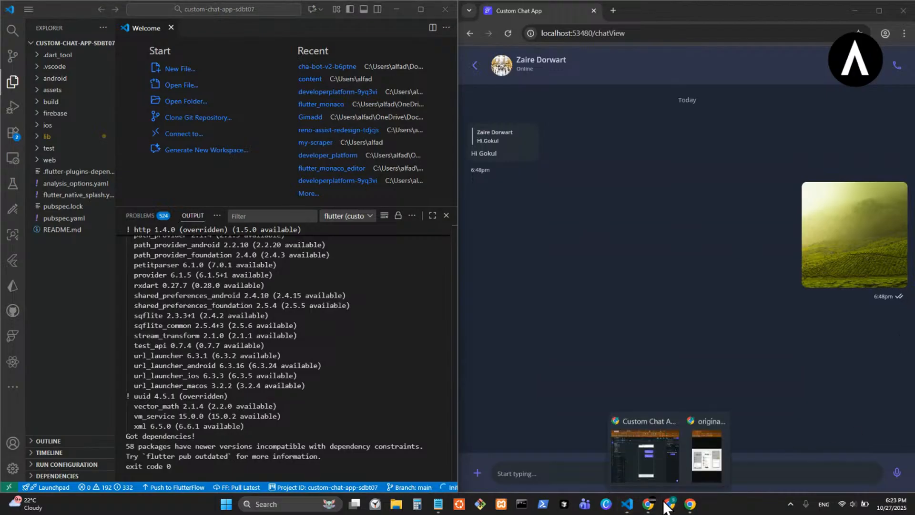
click(649, 464)
click(359, 191)
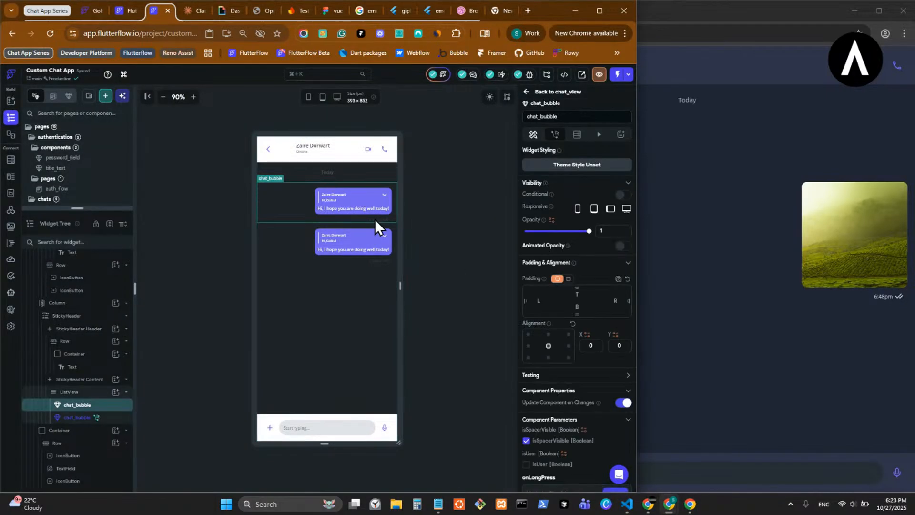
double_click(374, 219)
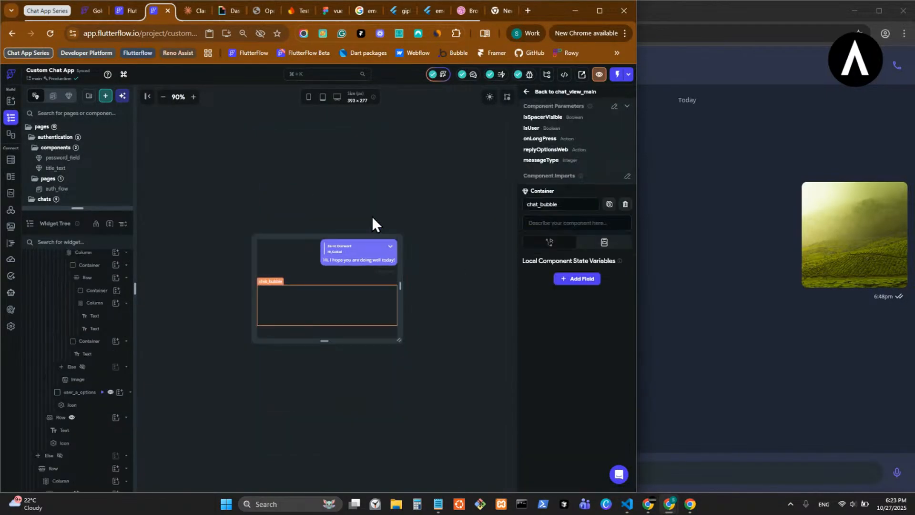
click(385, 271)
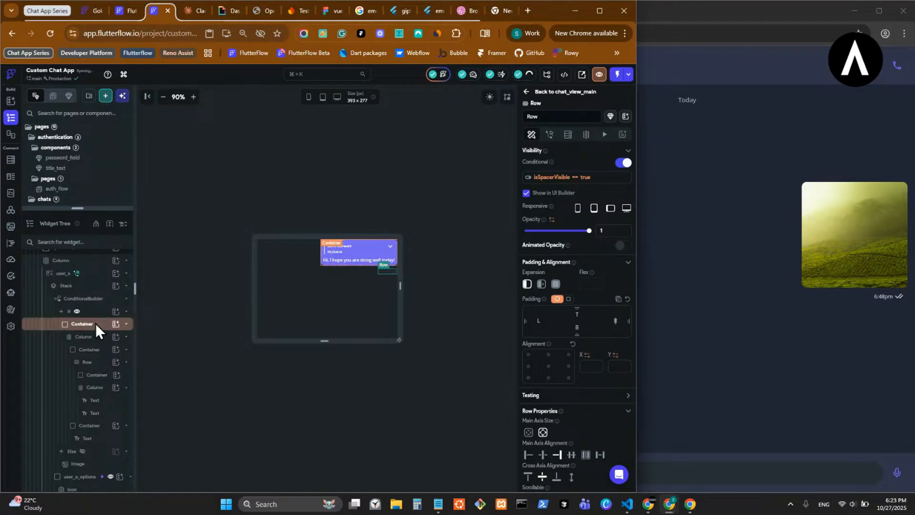
- Show the Else branch of chat_bubble in the builder and adjust the left padding of the user_b timestamp row
scroll(83, 401, down, 2)
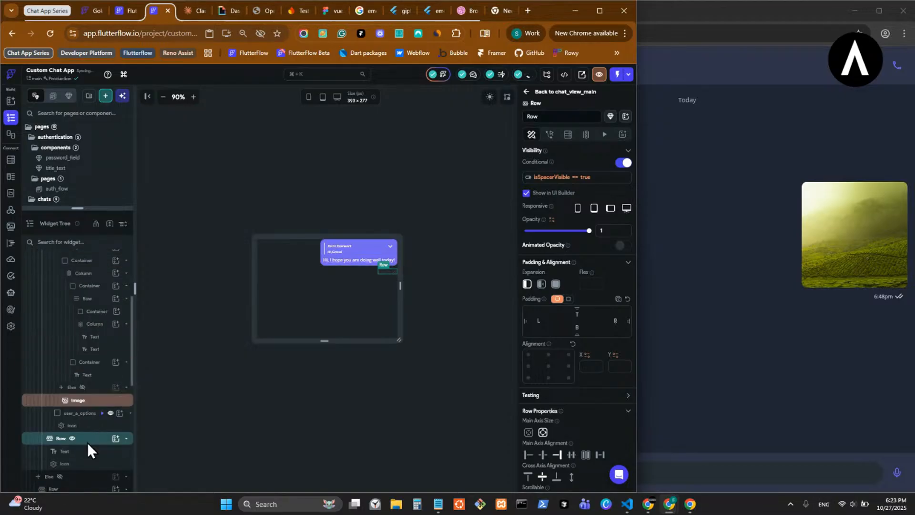
click(59, 478)
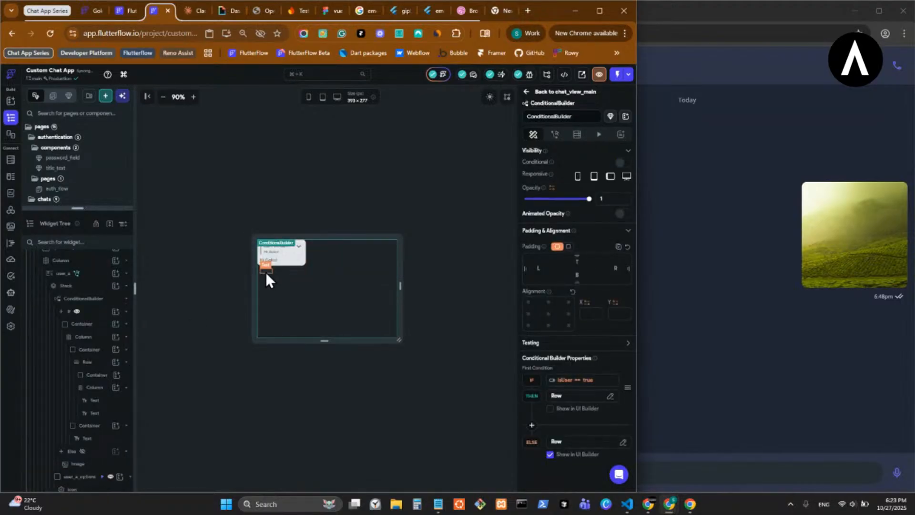
right_click(265, 271)
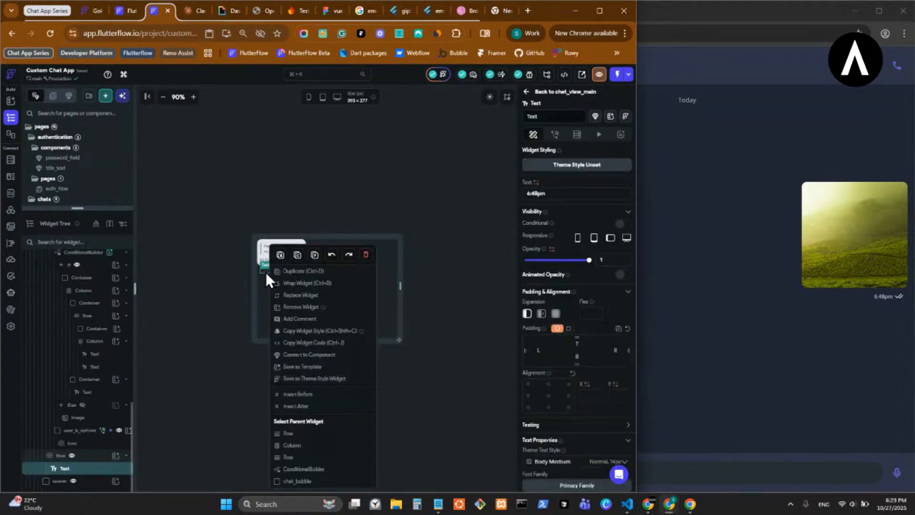
click(309, 445)
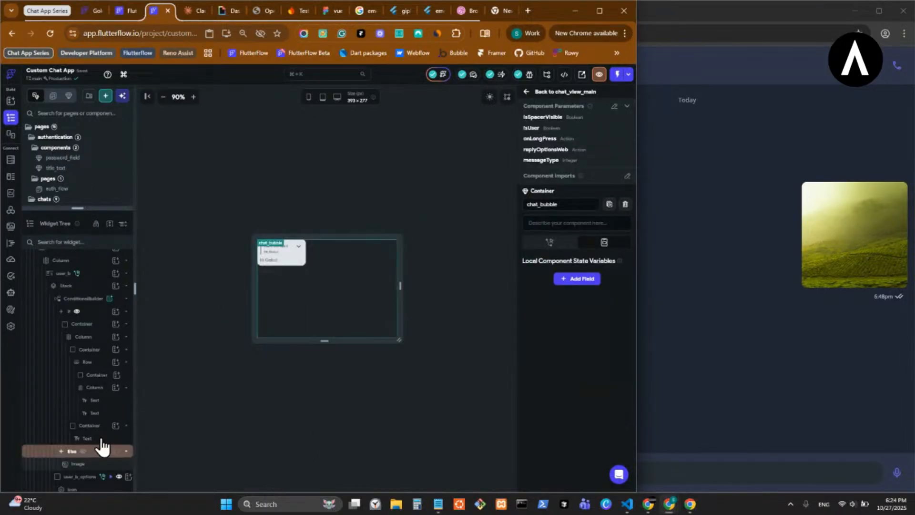
scroll(102, 437, down, 1)
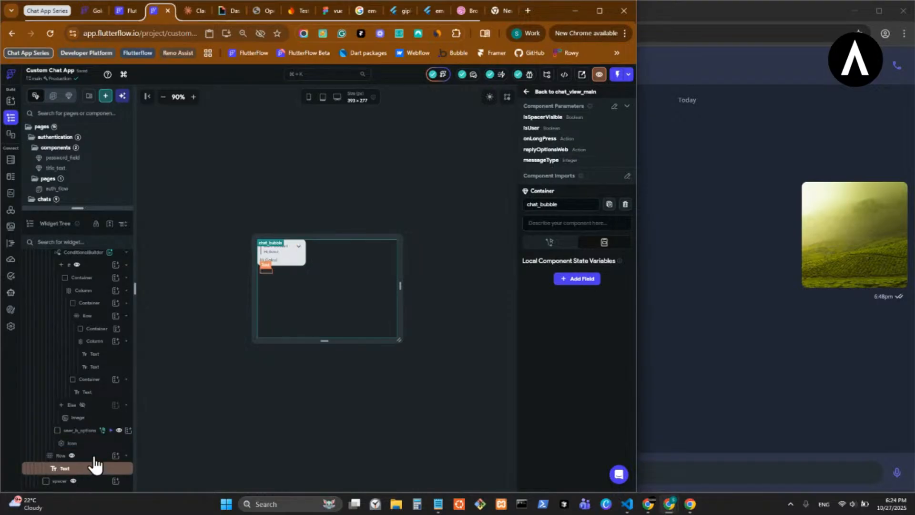
click(60, 455)
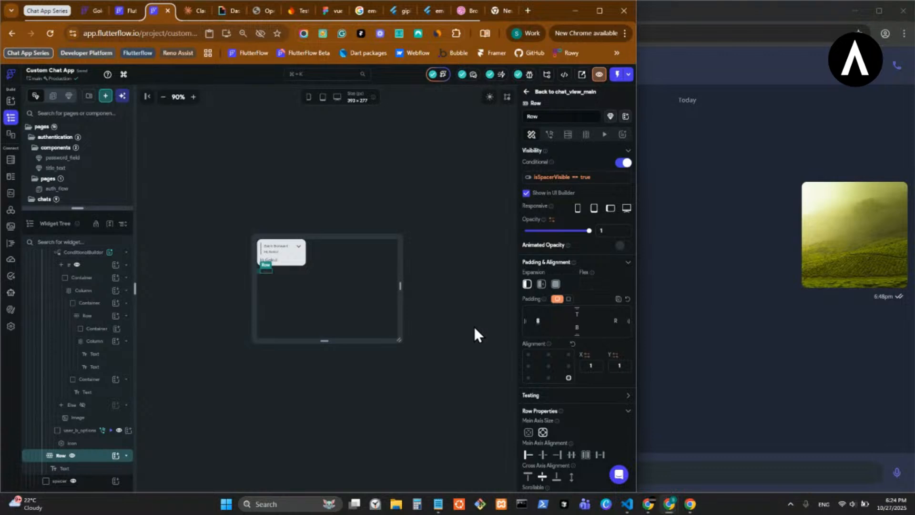
- Return to the chat_view_main component and save the project
click(528, 93)
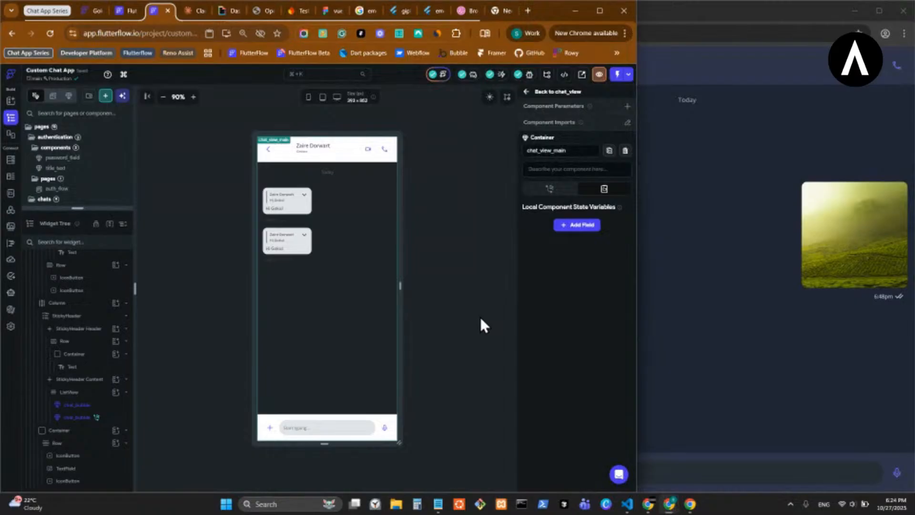
click(627, 504)
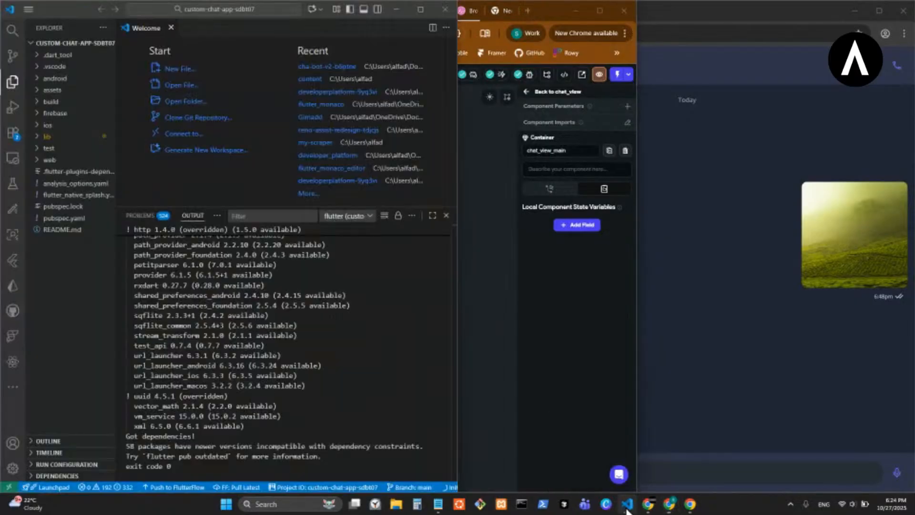
click(471, 405)
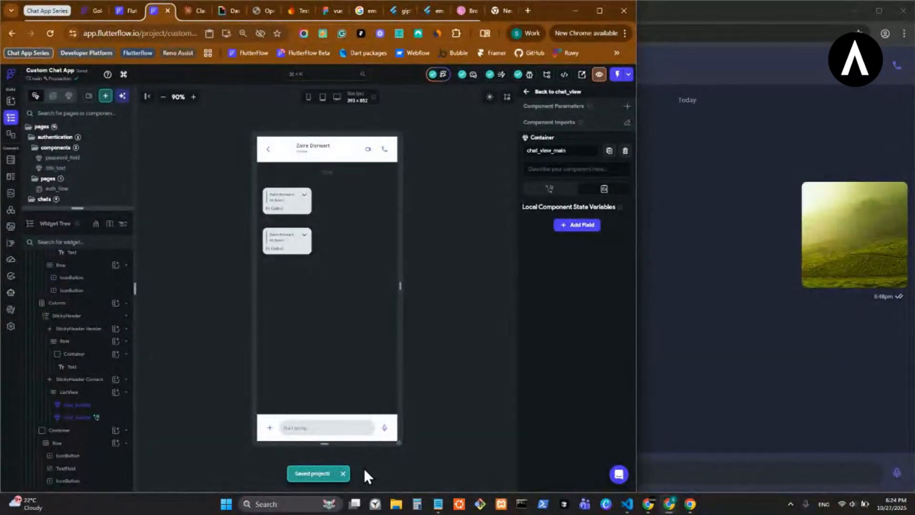
- Switch to VS Code, pull the latest version from FlutterFlow, and show the terminal
click(627, 506)
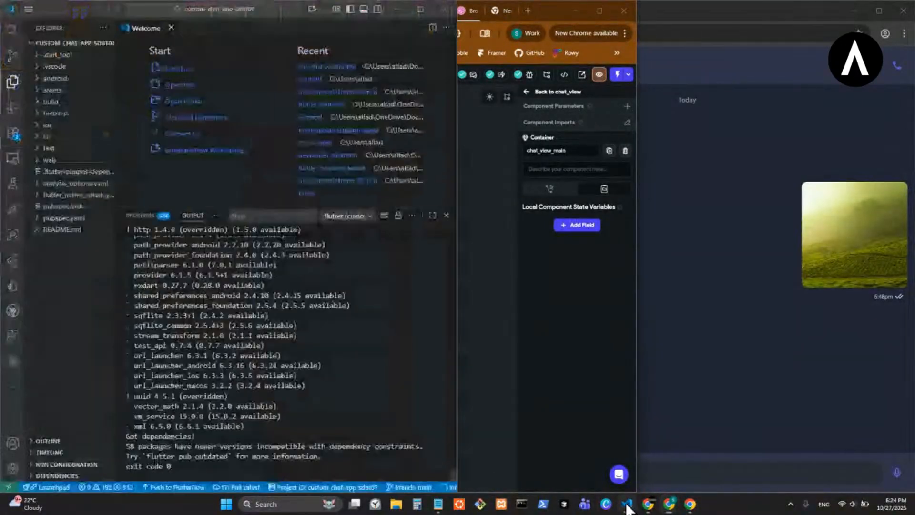
click(238, 487)
click(260, 251)
click(220, 217)
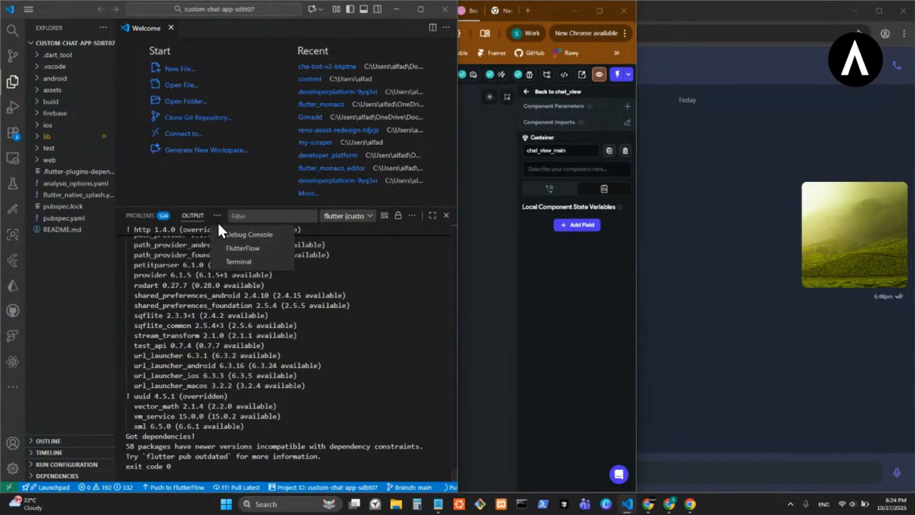
click(241, 258)
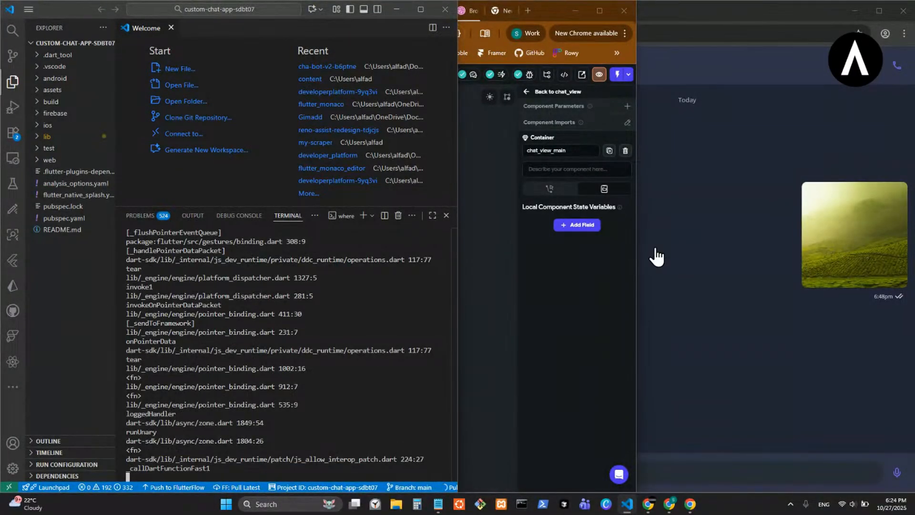
- Widen and then narrow the chat app's window beside VS Code, and hot restart the app from the terminal
click(677, 248)
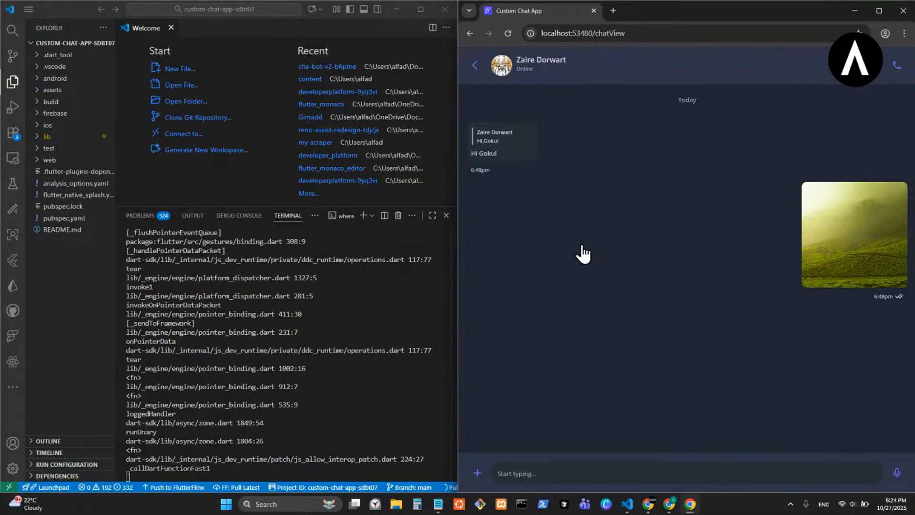
drag(454, 231, 215, 212)
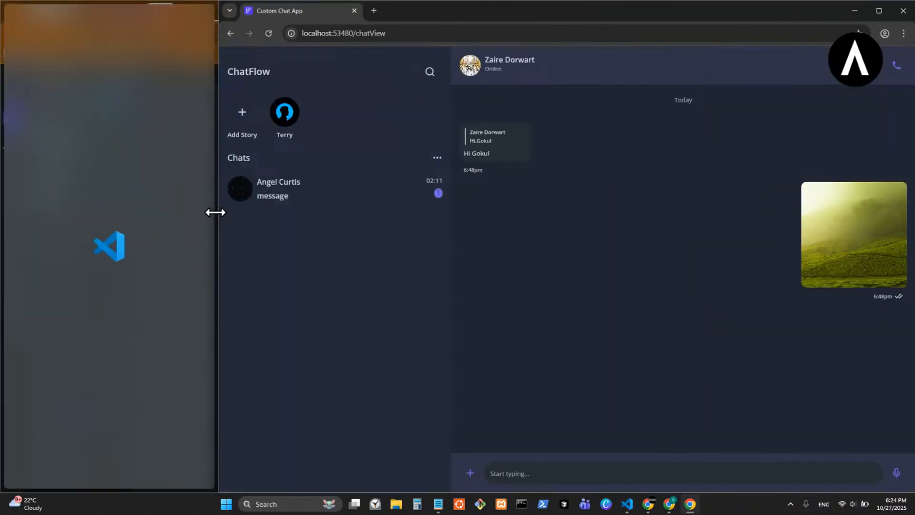
drag(215, 212, 648, 256)
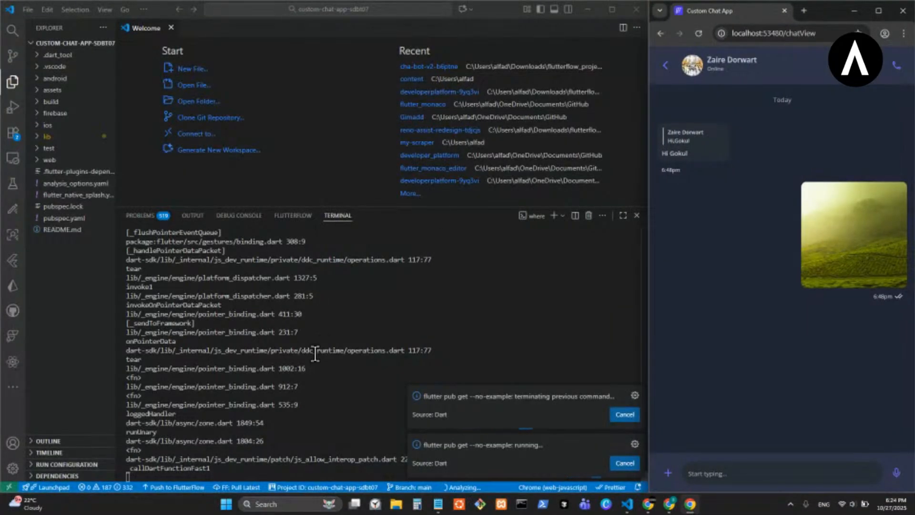
click(330, 380)
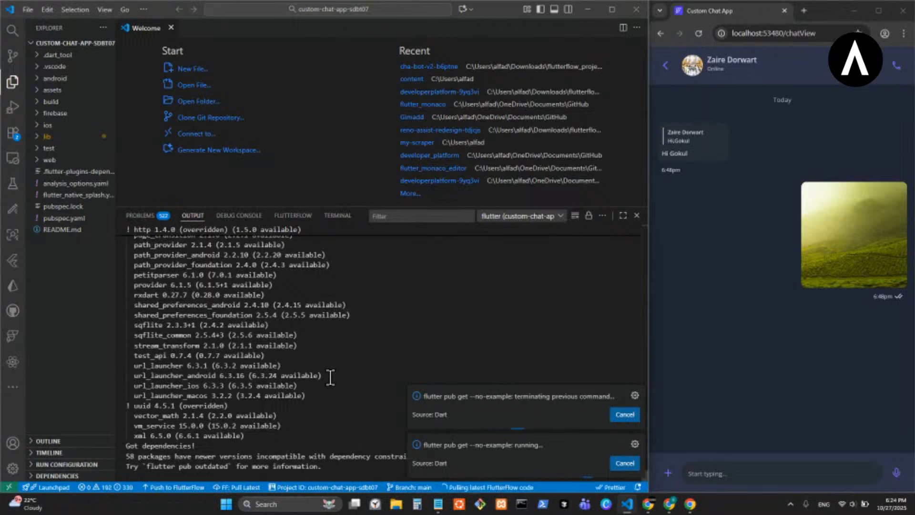
click(336, 216)
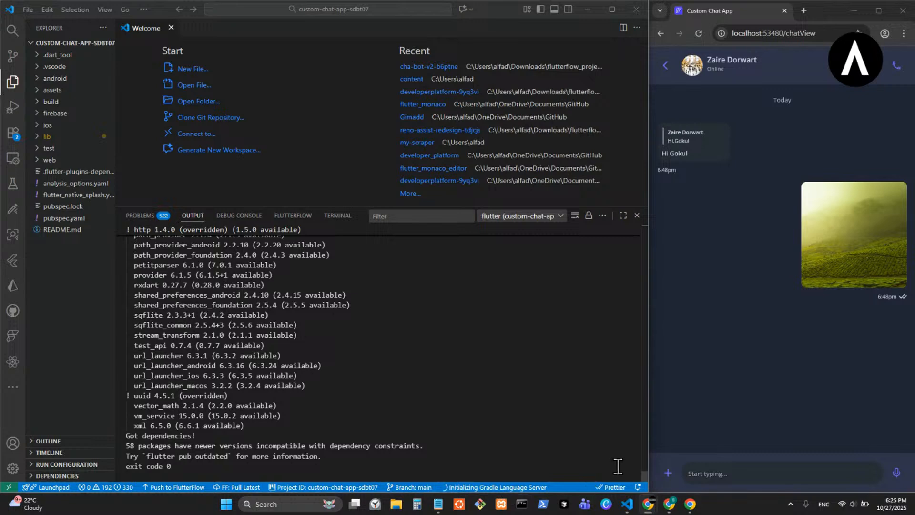
- Switch back to FlutterFlow and save the Custom Chat App project again
mouse_move(670, 504)
click(629, 438)
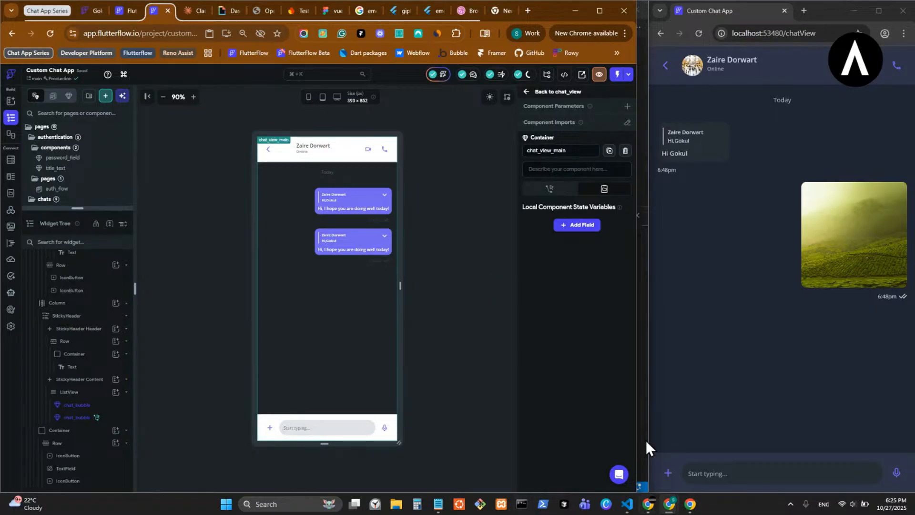
mouse_move(628, 503)
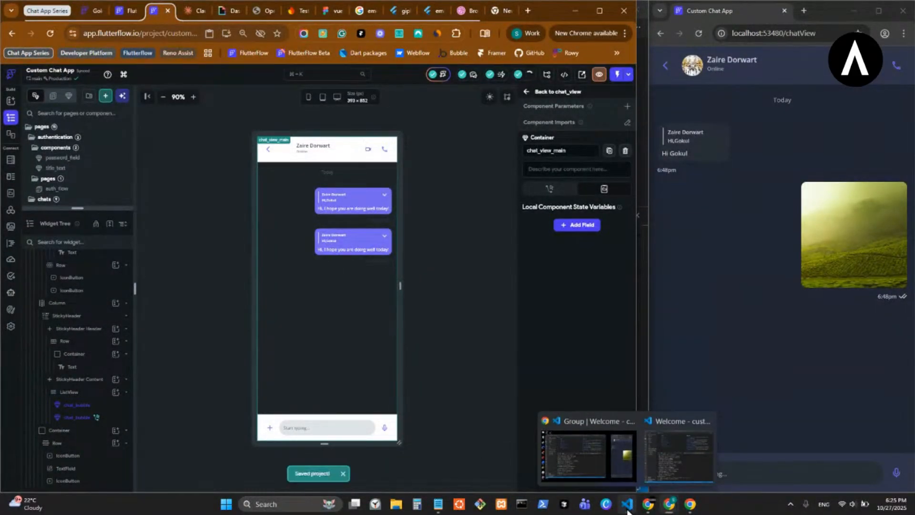
- In VS Code, pull the latest version from FlutterFlow, overwriting local changes, and hot restart the running chat app
click(670, 450)
click(249, 487)
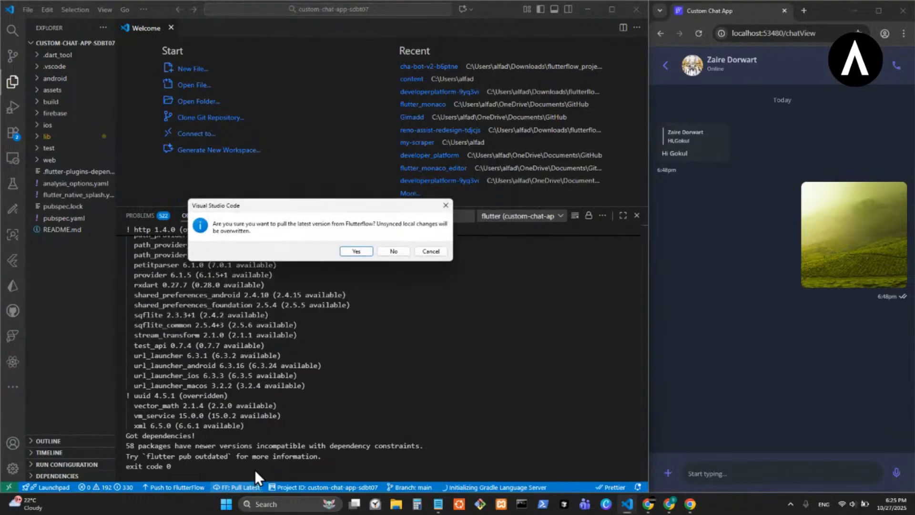
click(365, 253)
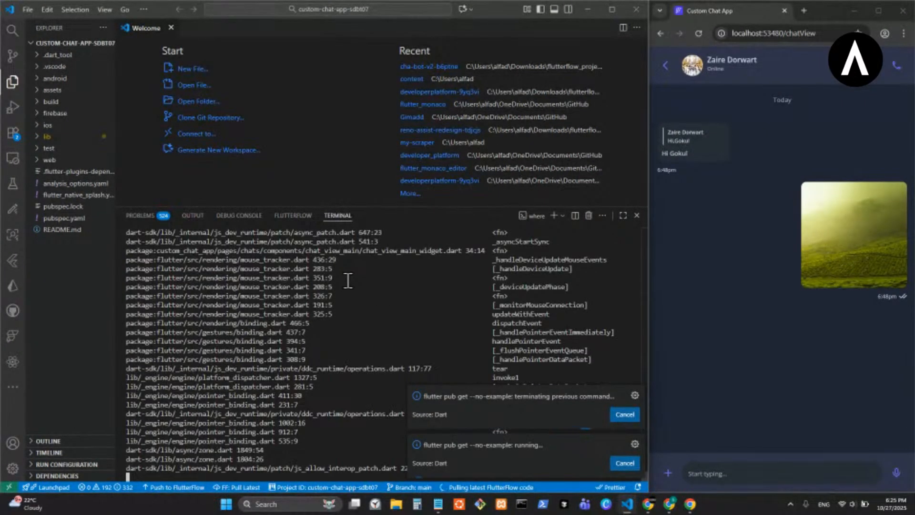
key(shift+r)
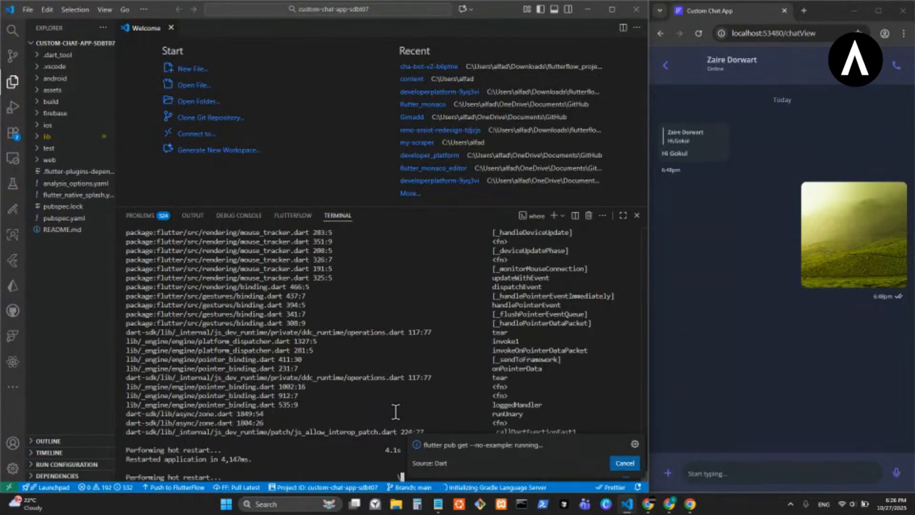
key(shift+r)
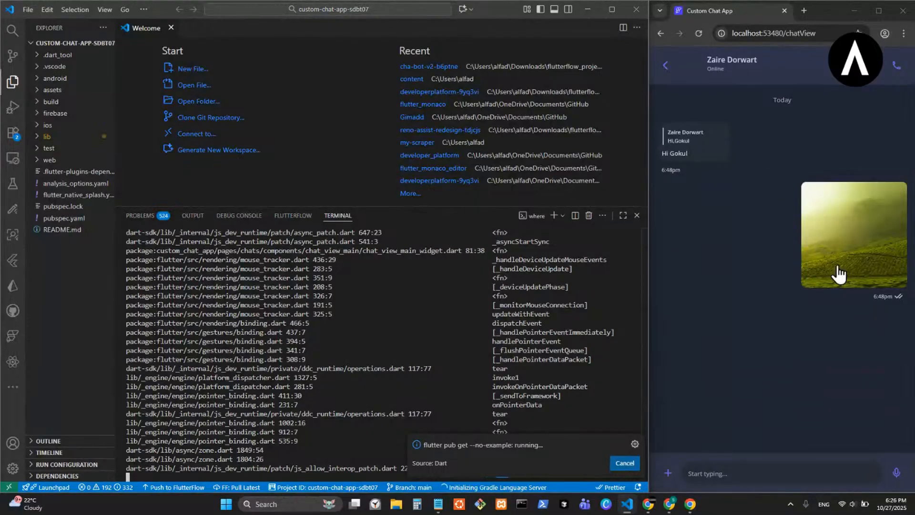
- Switch to FlutterFlow, enlarge the page list, and open the chats page followed by the chat_view page
mouse_move(666, 509)
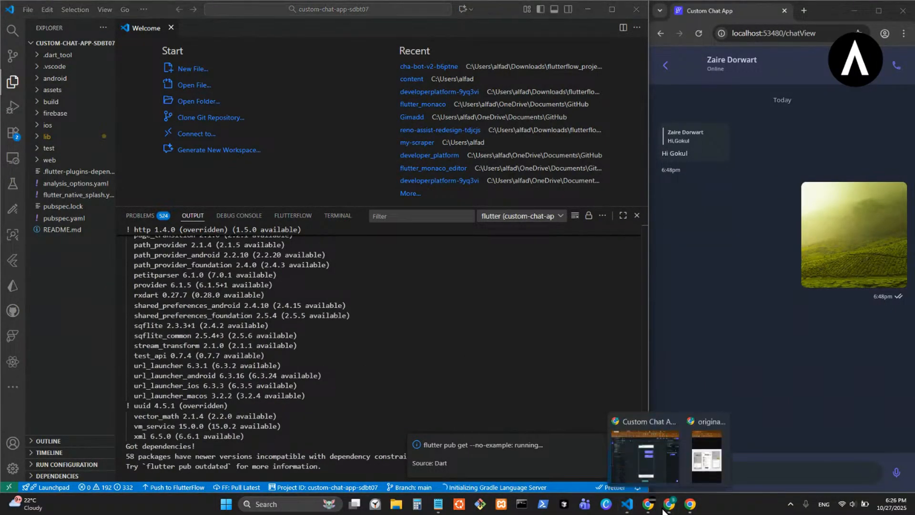
click(627, 475)
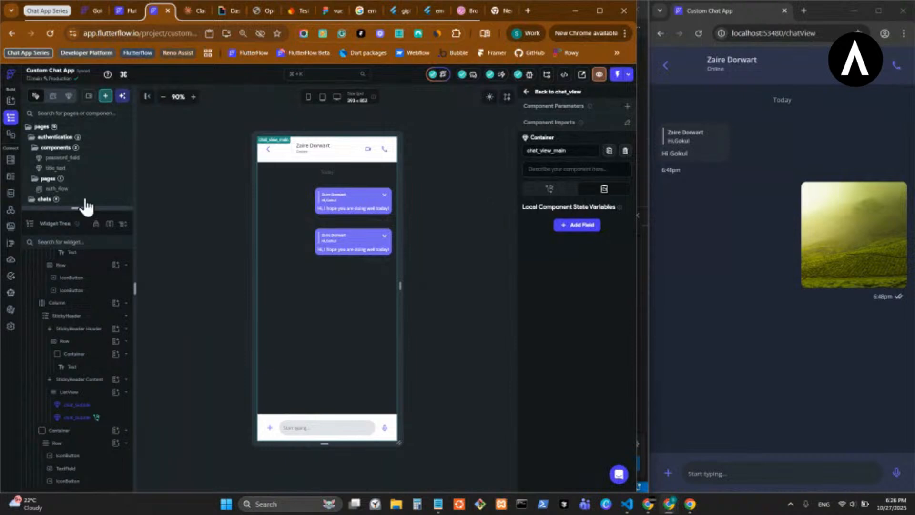
drag(75, 208, 81, 506)
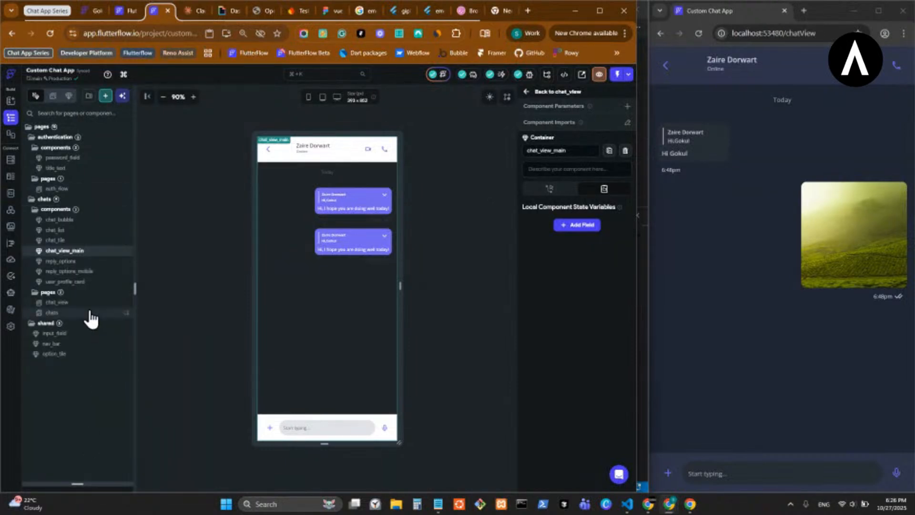
click(53, 313)
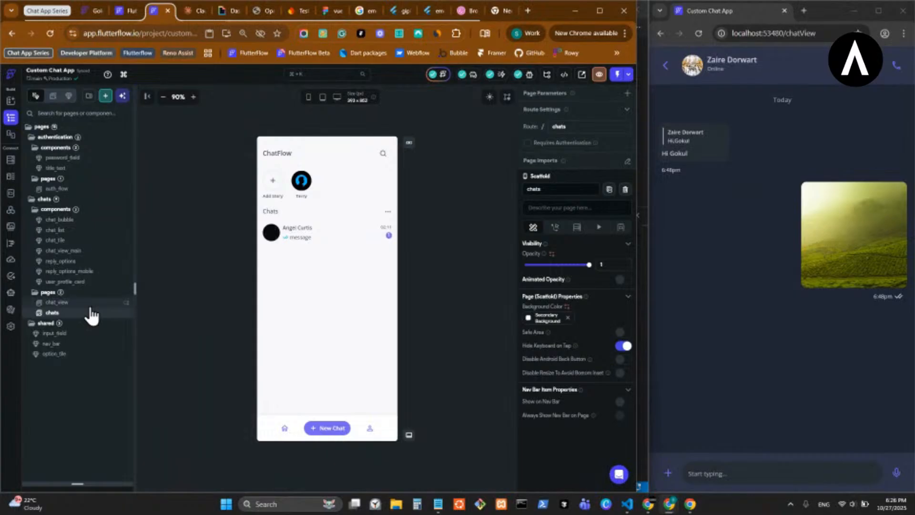
click(90, 304)
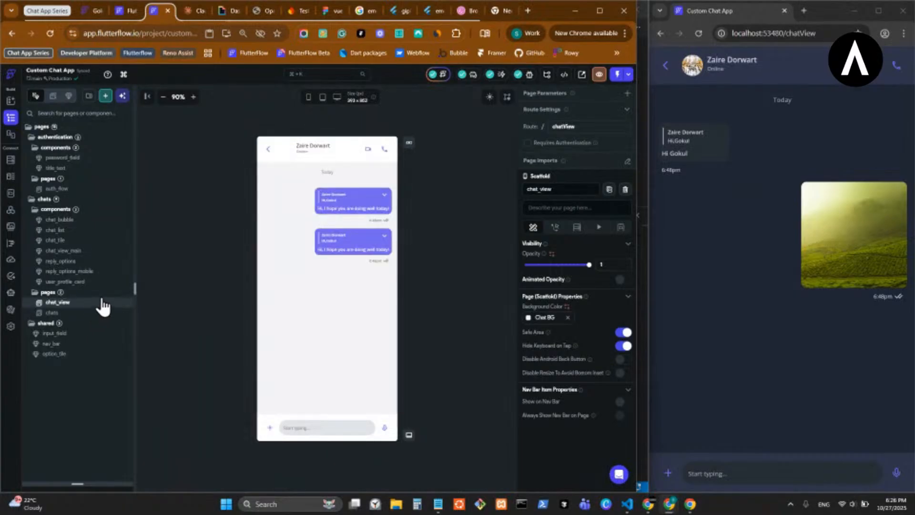
- Switch to the Custom Chat project and preview the message area of its chats page in dark mode
click(119, 9)
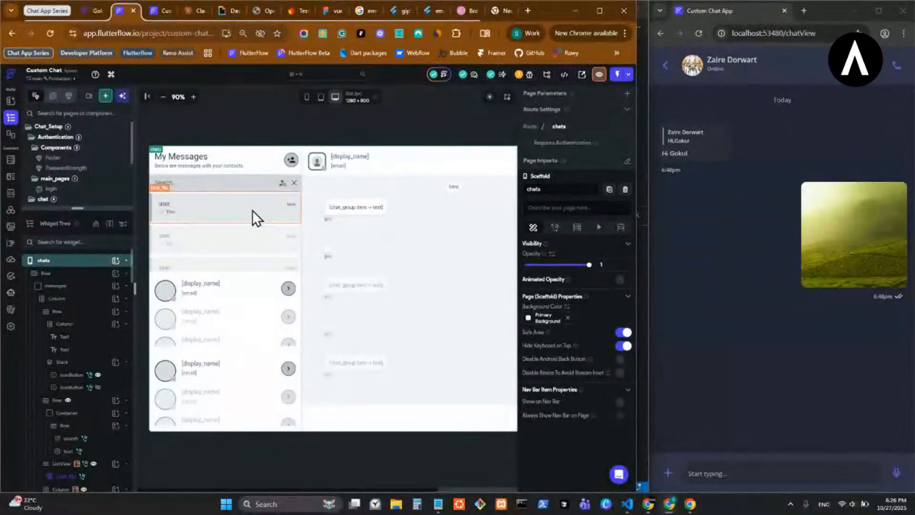
scroll(253, 210, right, 3)
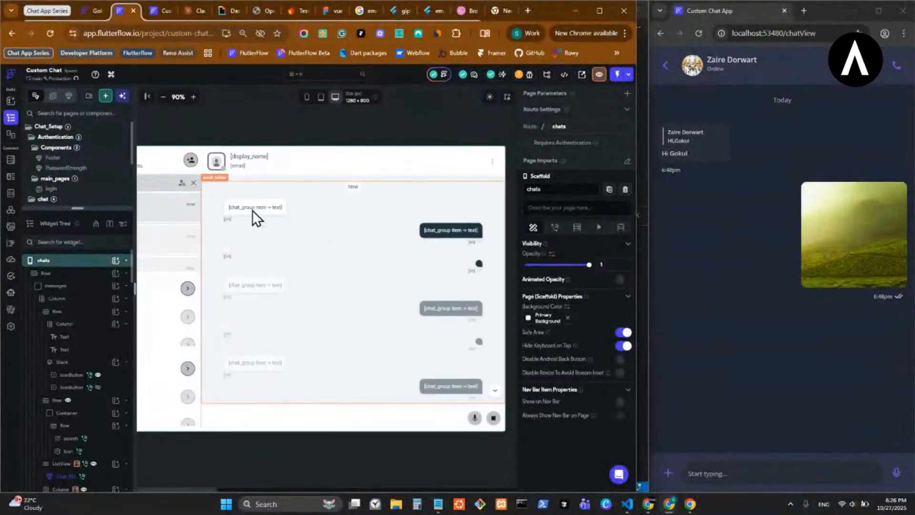
click(490, 98)
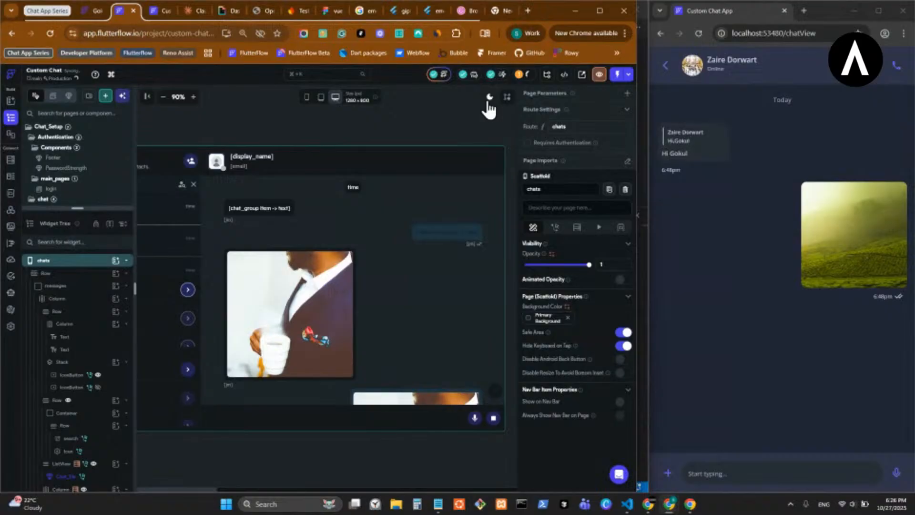
- Return the chats page preview to light mode and review its message area
click(489, 100)
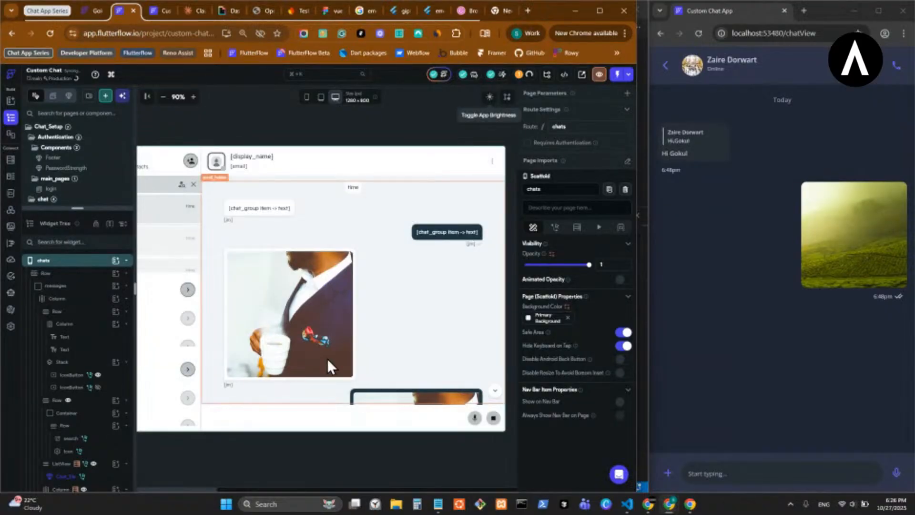
scroll(333, 353, left, 3)
scroll(334, 348, right, 2)
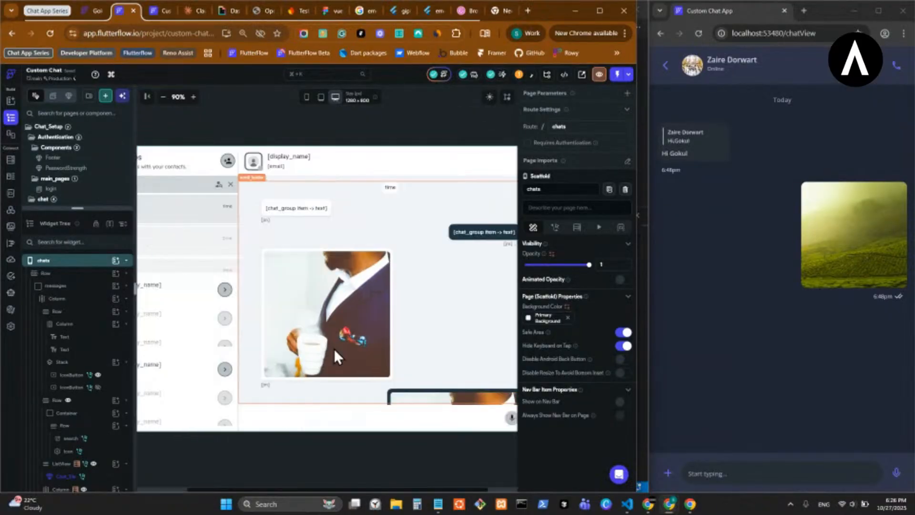
scroll(335, 355, right, 2)
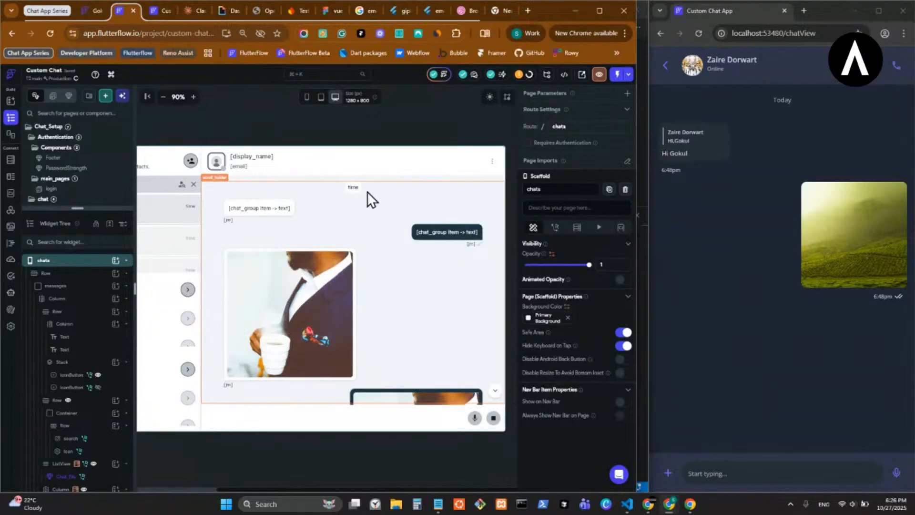
- Review the Custom Chat project's Firestore users and chats schemas, widening the running app window to compare the chats fields with its chat list
click(9, 162)
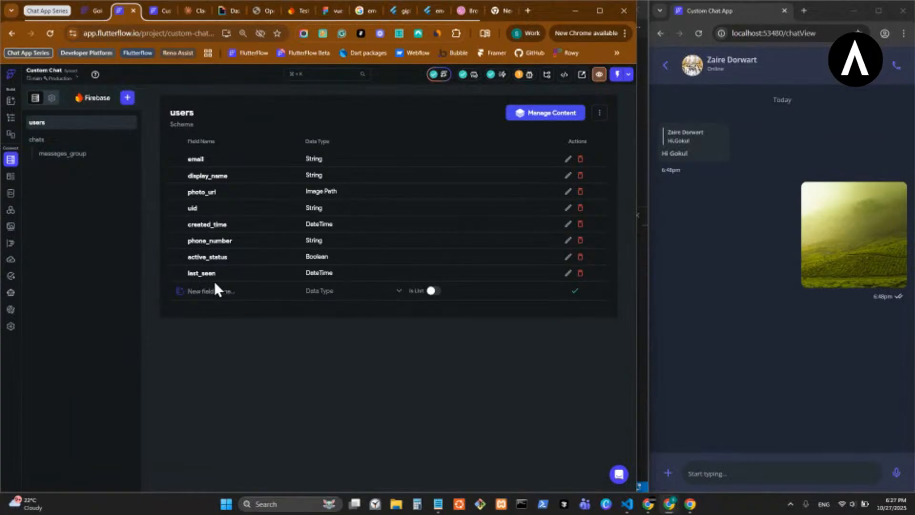
click(85, 141)
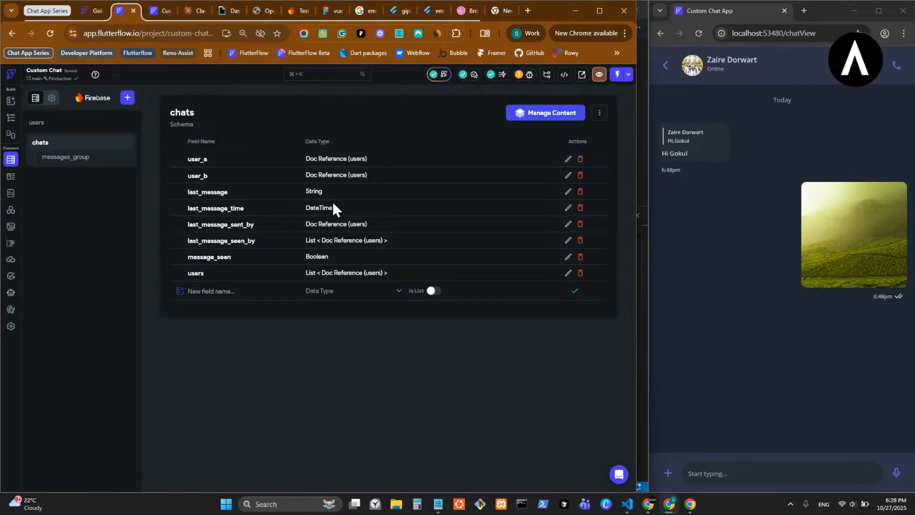
click(652, 203)
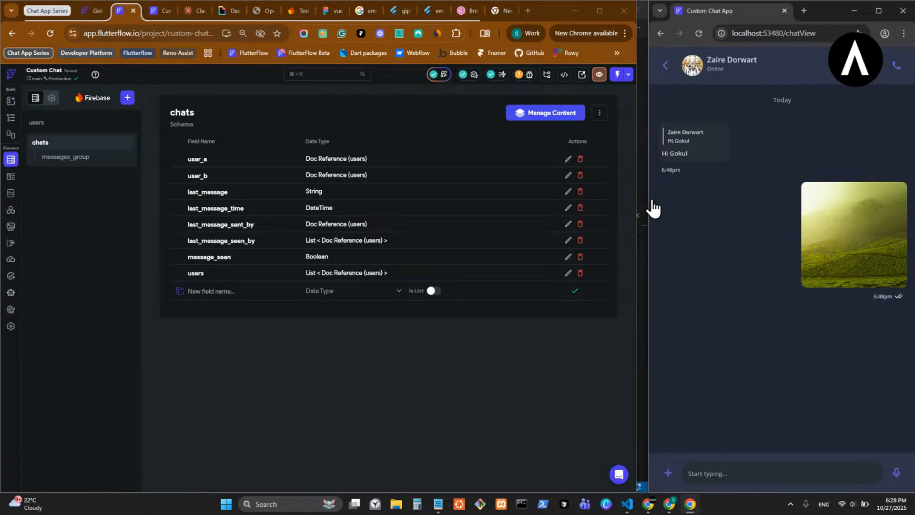
drag(647, 200, 164, 170)
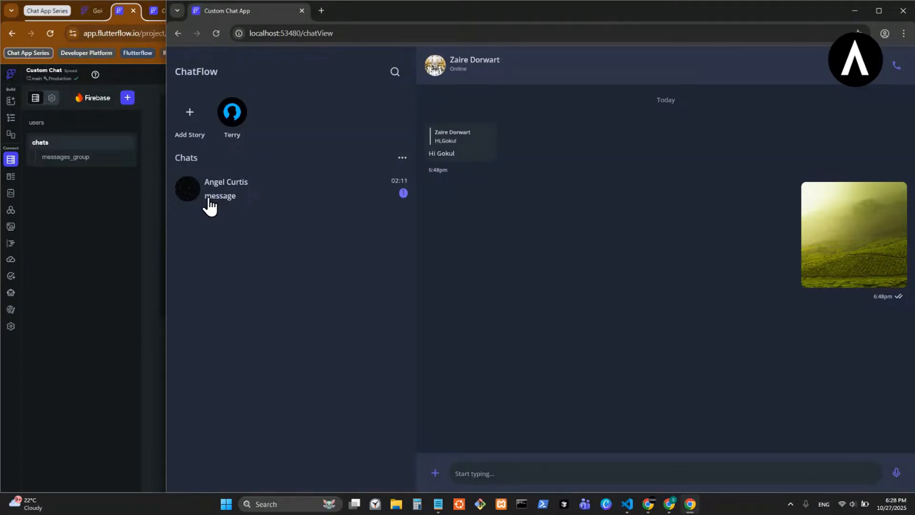
click(151, 224)
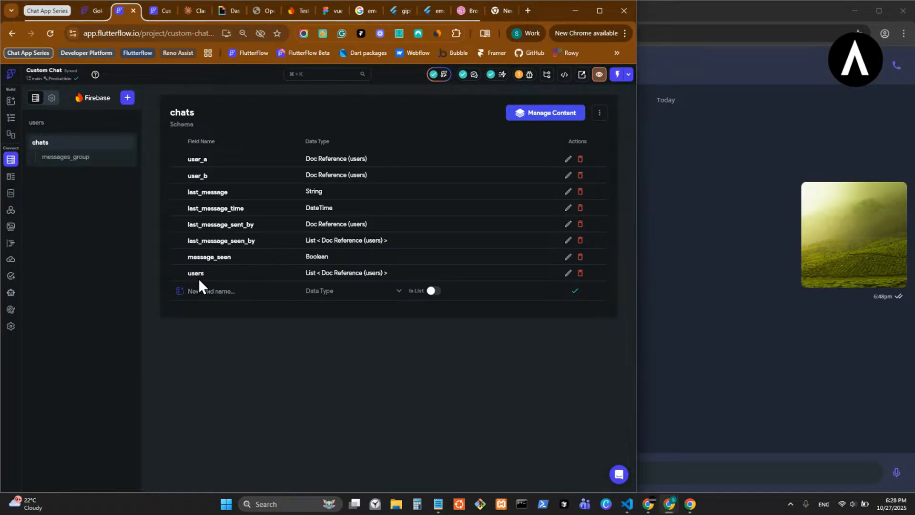
- Review the messages_group subcollection schema against the running chat, and narrow the app window again
click(80, 157)
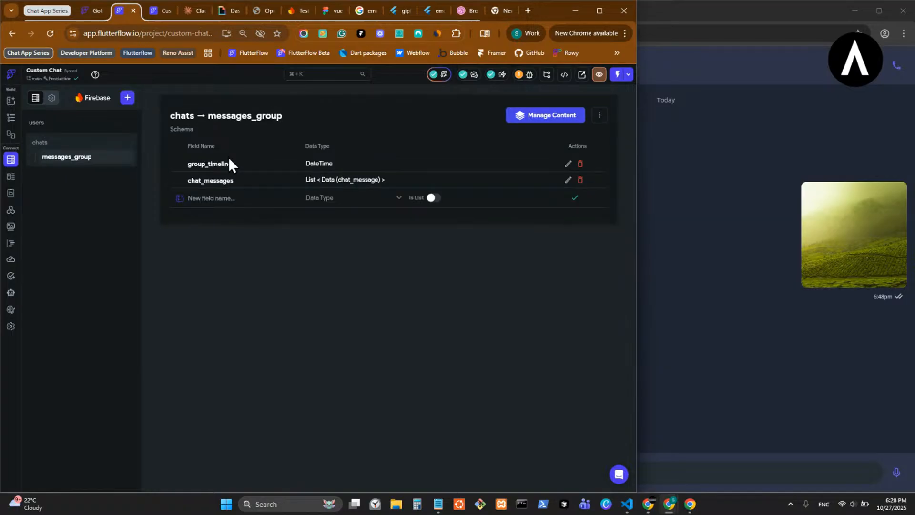
click(715, 212)
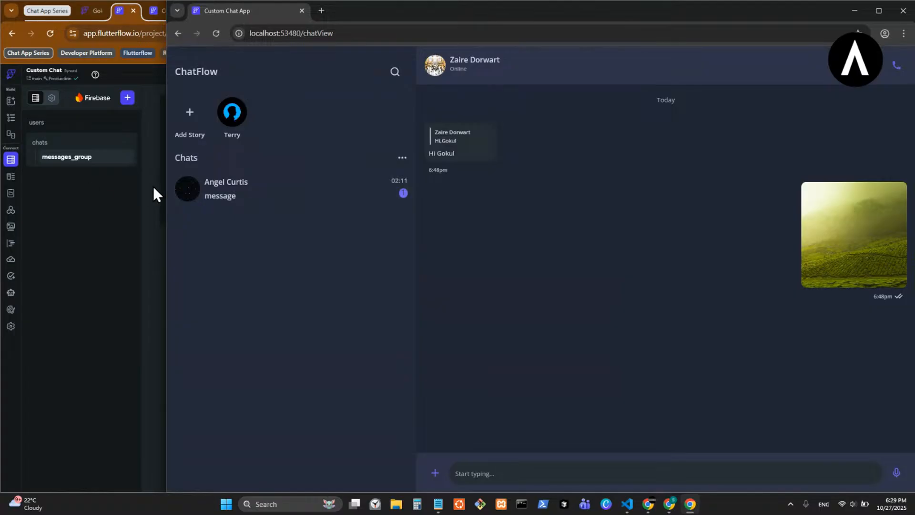
drag(164, 189, 651, 231)
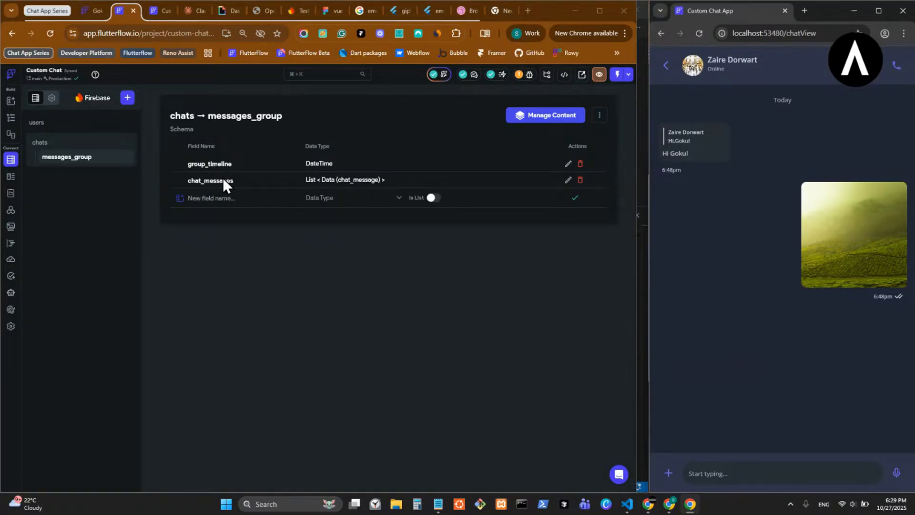
- Review the fields of the chat_message and chat_user_details data types in the Custom Chat project
click(7, 178)
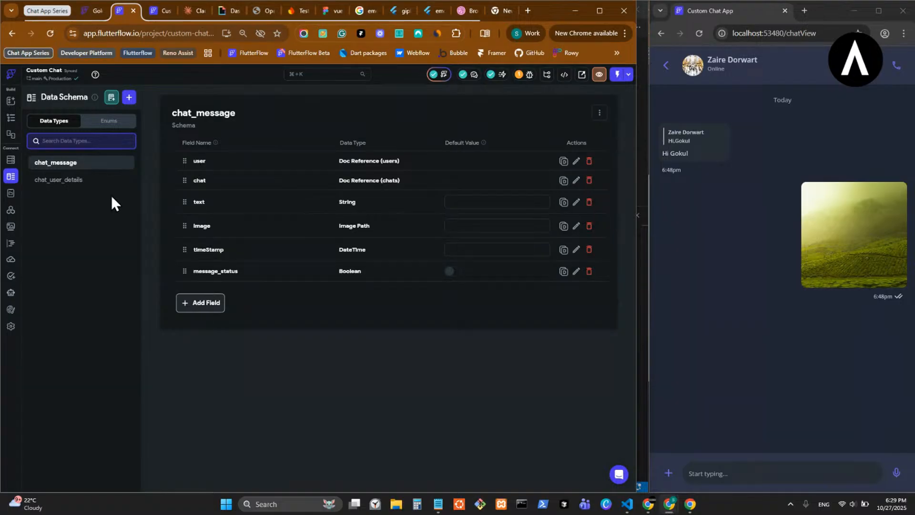
click(107, 181)
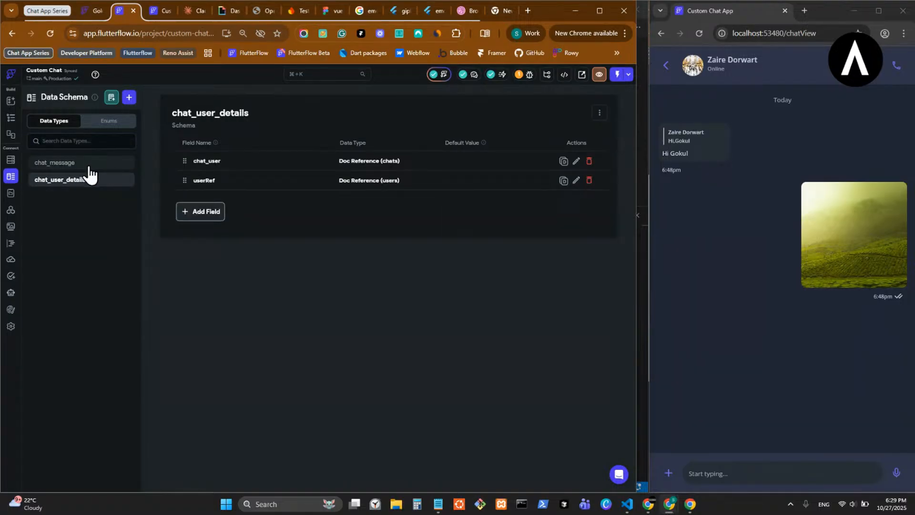
click(90, 166)
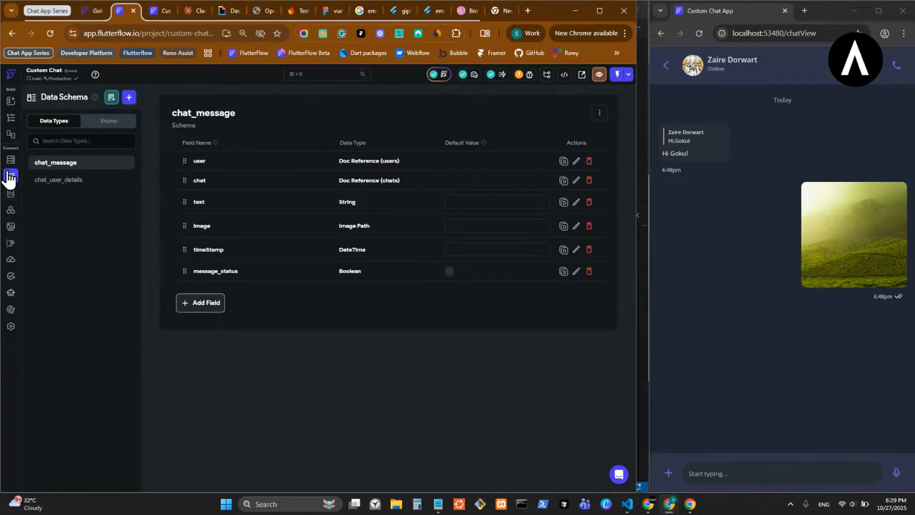
- Switch to the Custom Chat App project and create a top-level Firestore collection named chats, starting its schema from scratch
click(156, 17)
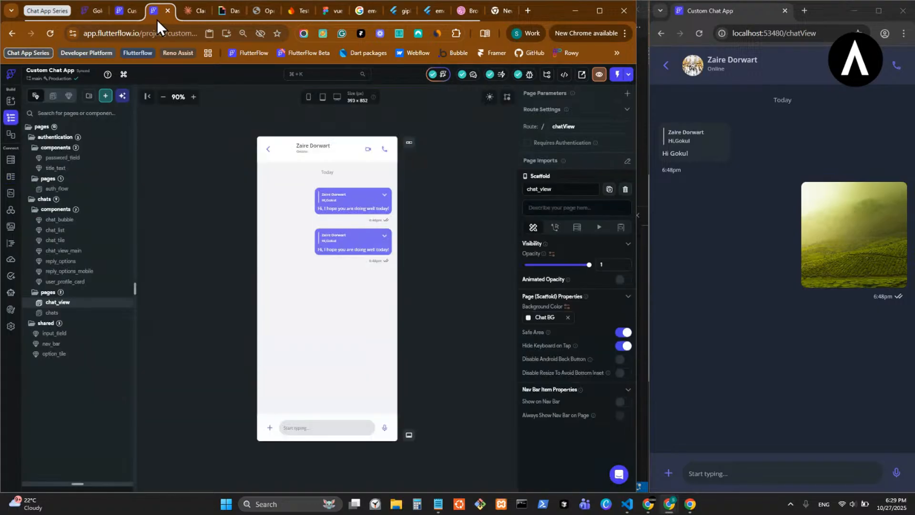
click(12, 161)
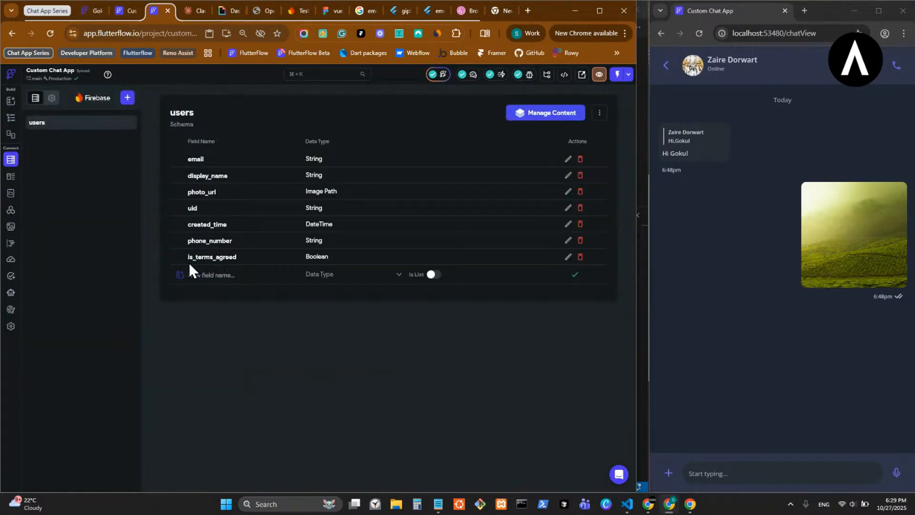
click(128, 98)
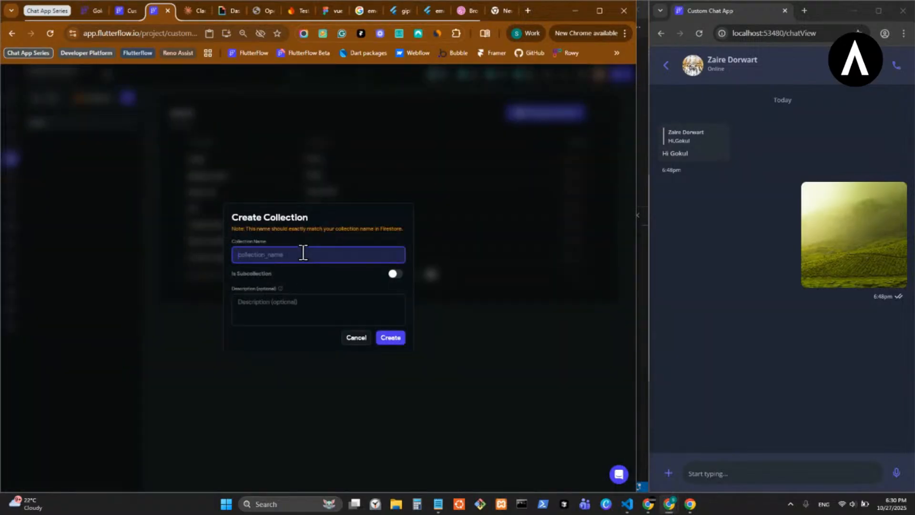
text(chats)
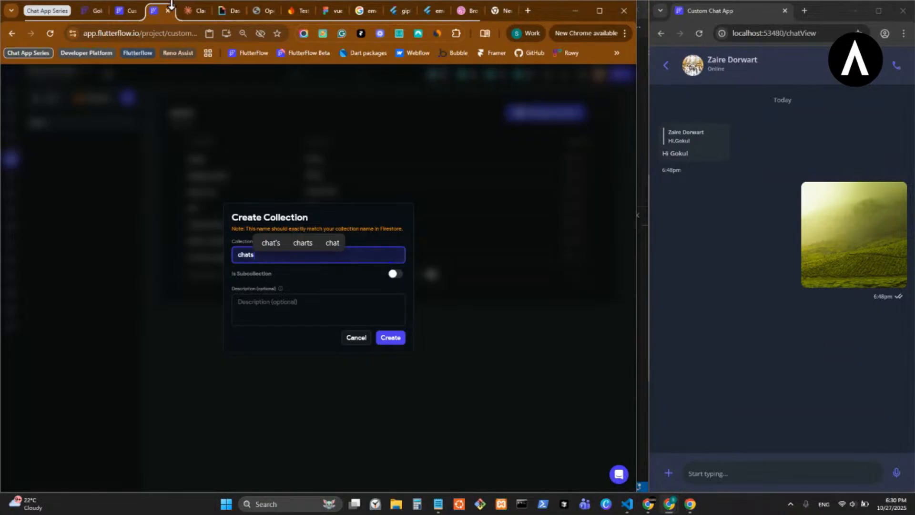
click(116, 15)
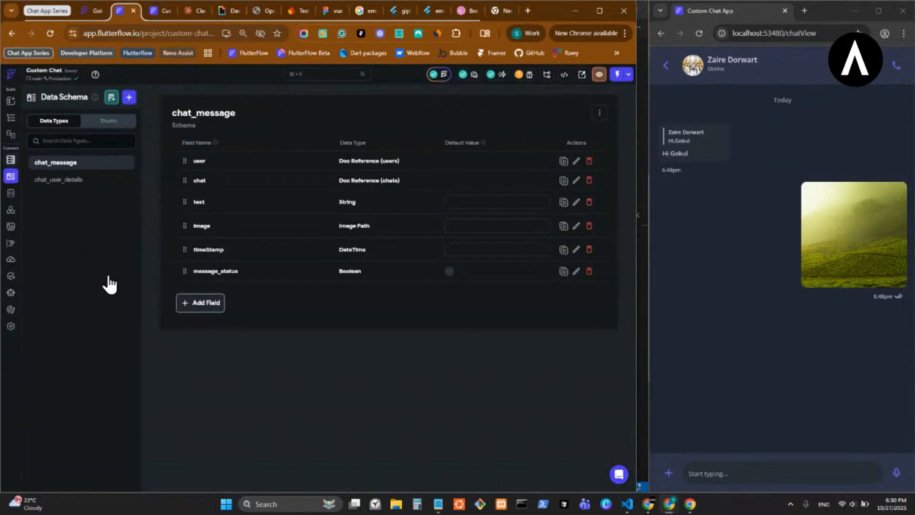
click(162, 14)
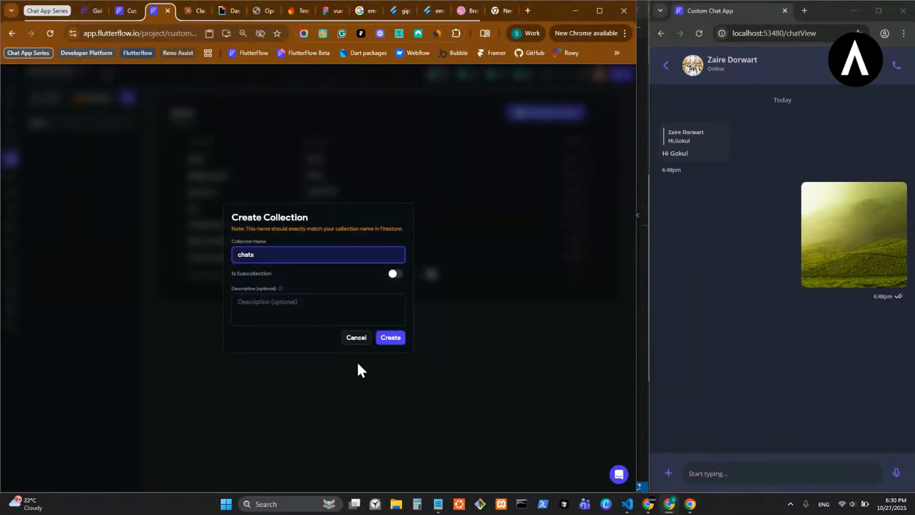
click(391, 338)
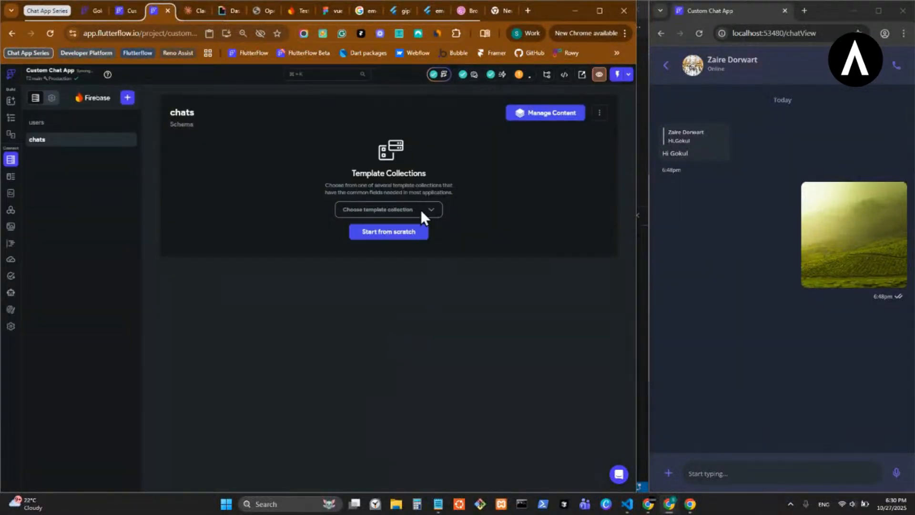
click(388, 232)
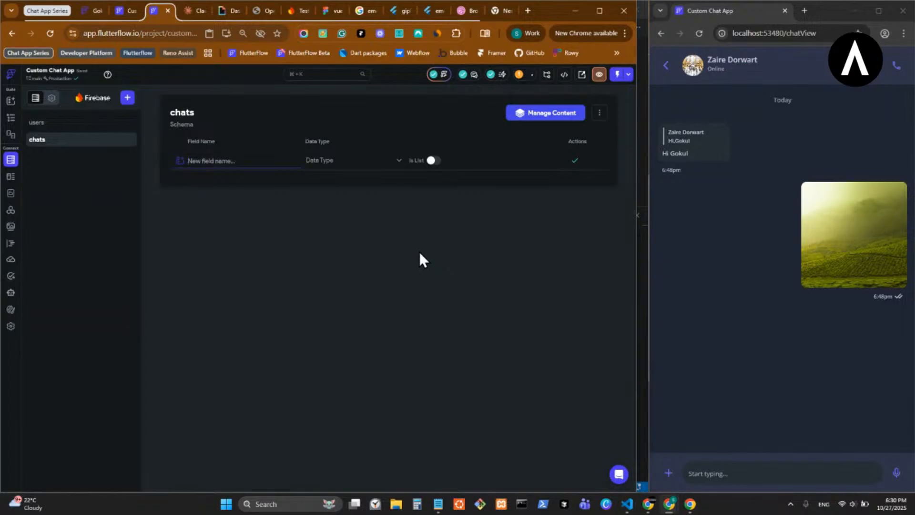
- Add a user_a field to the chats collection as a non-list Document Reference to Users
text(user_a)
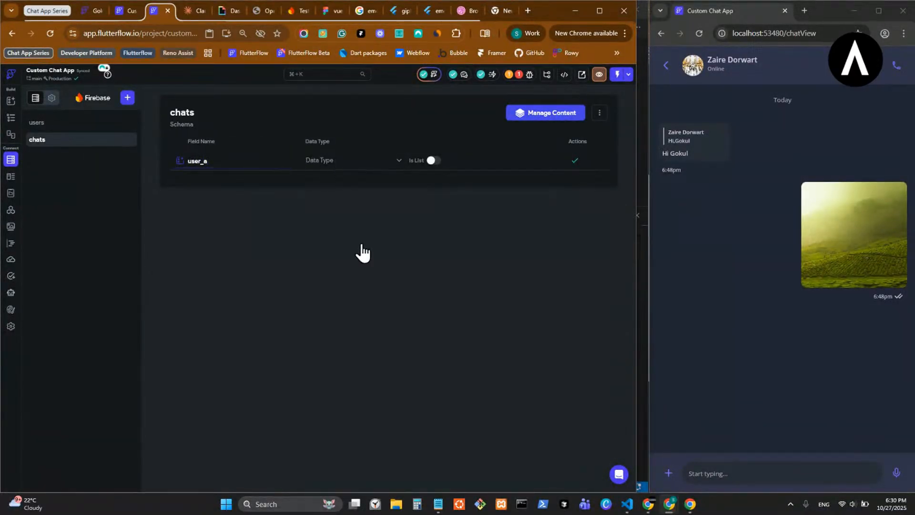
click(337, 165)
click(363, 318)
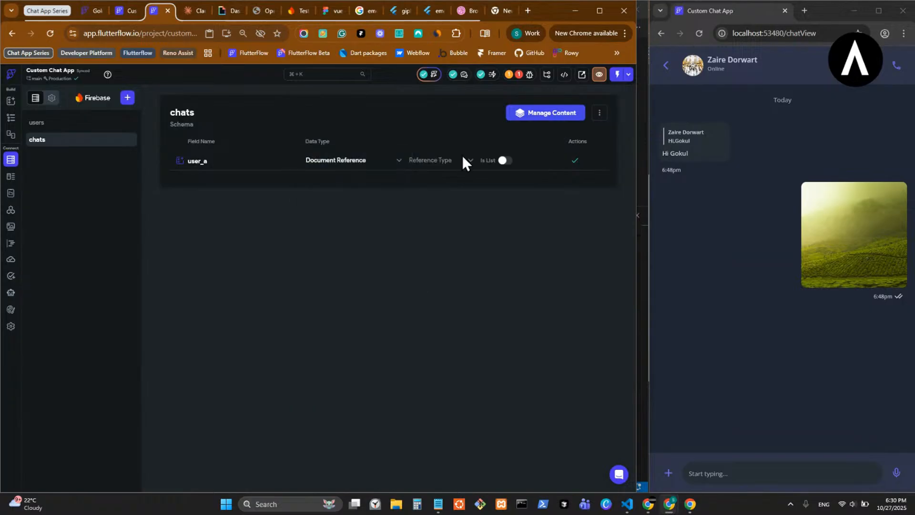
click(446, 162)
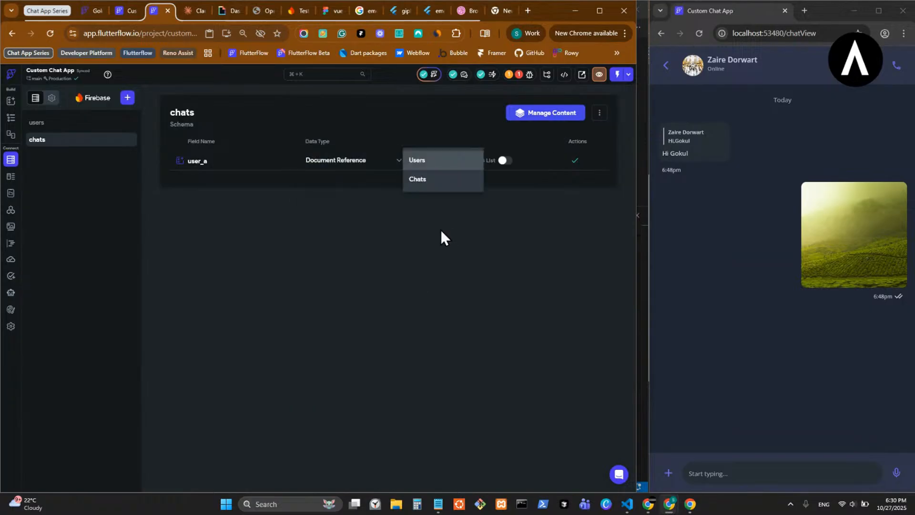
click(429, 163)
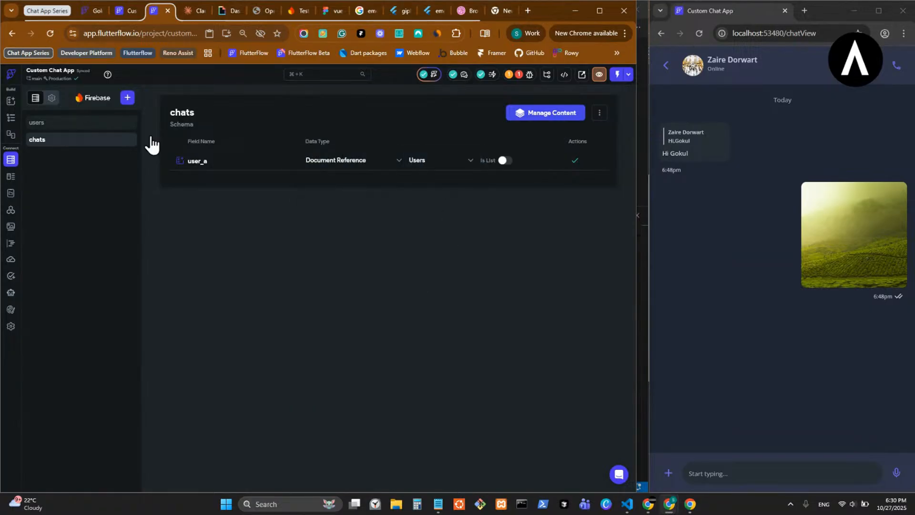
click(574, 160)
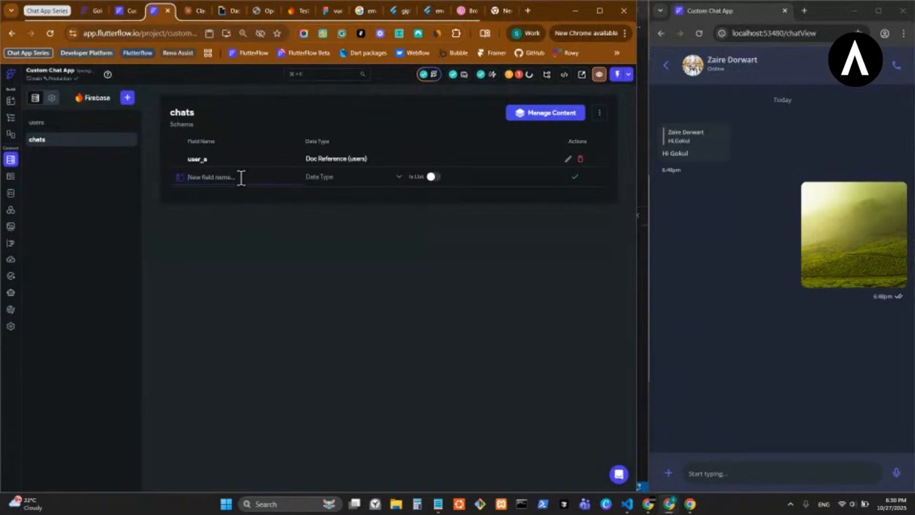
- Add a user_b field to the chats collection as a non-list Document Reference to Users
text(user_b)
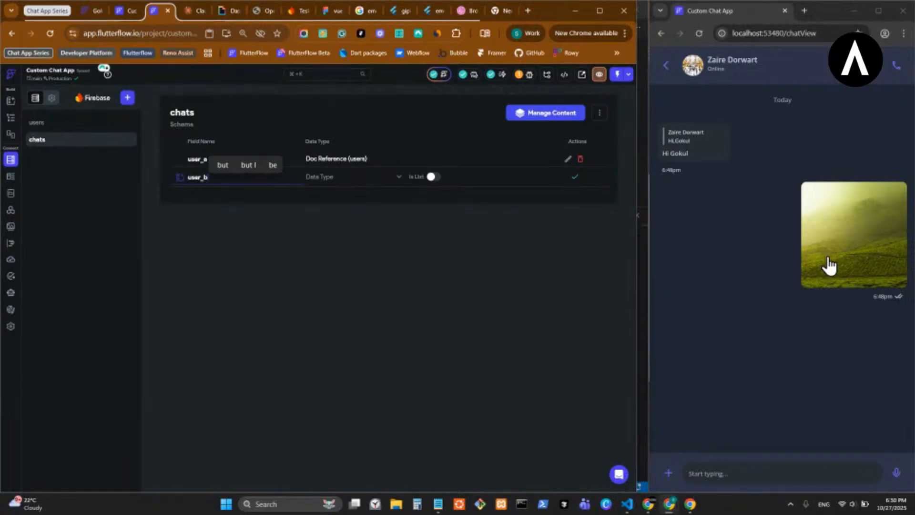
click(334, 178)
click(370, 340)
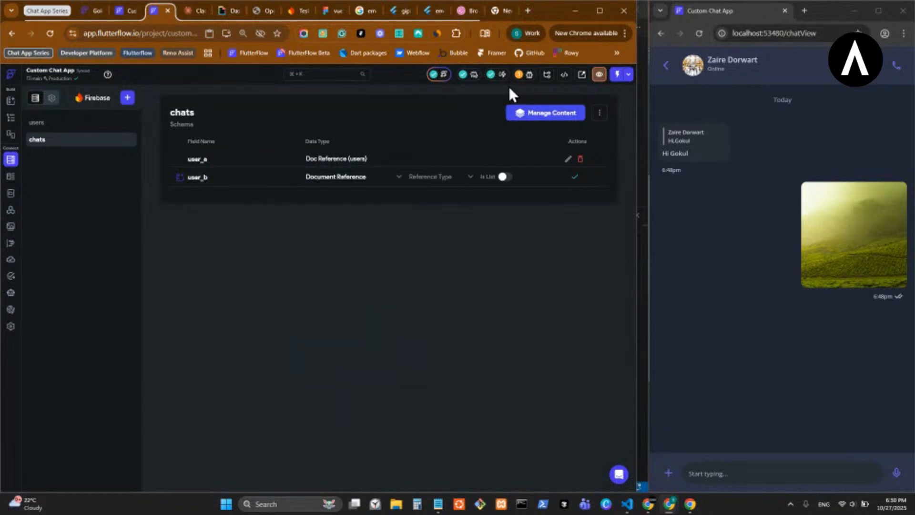
click(453, 187)
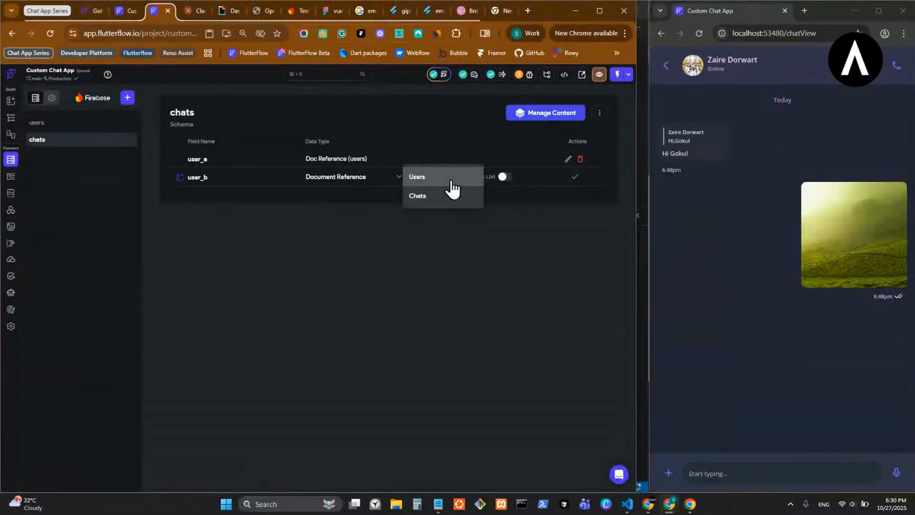
click(457, 177)
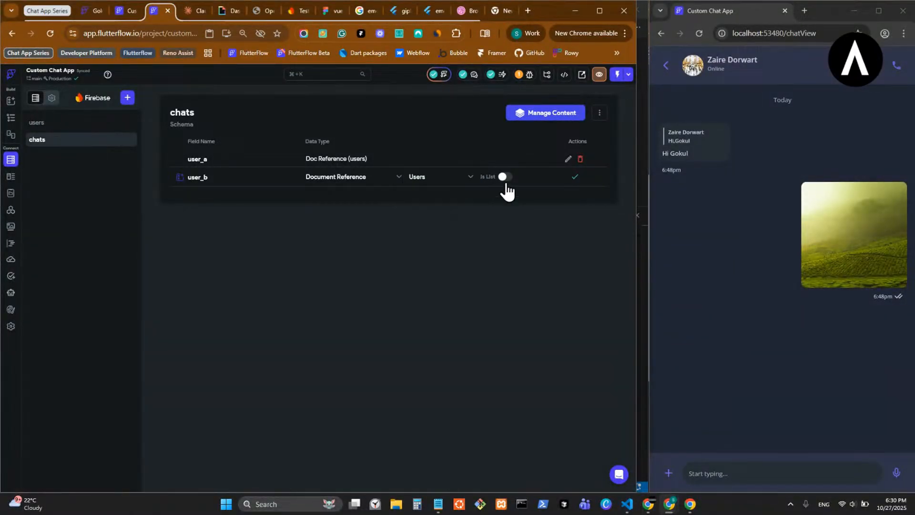
click(574, 177)
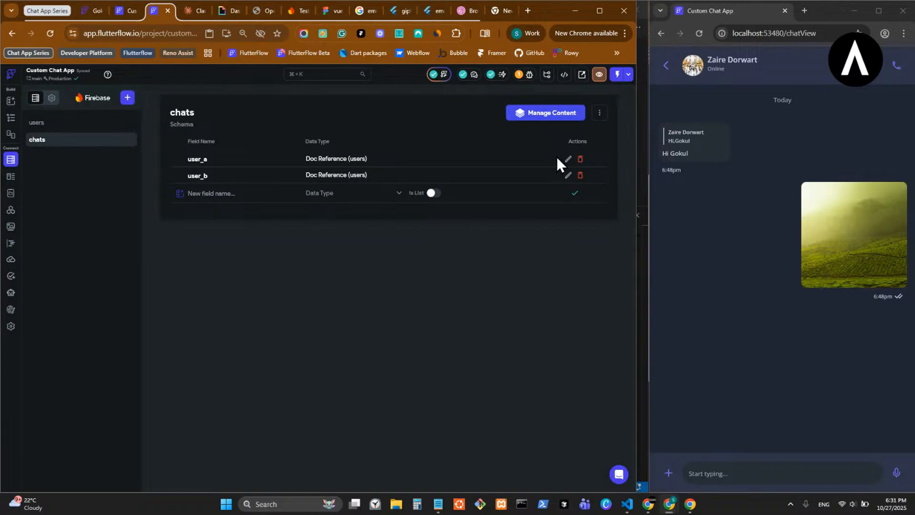
- Check the remaining chats fields in the Custom Chat reference project, and return to the Custom Chat App's chats schema
click(230, 193)
click(120, 15)
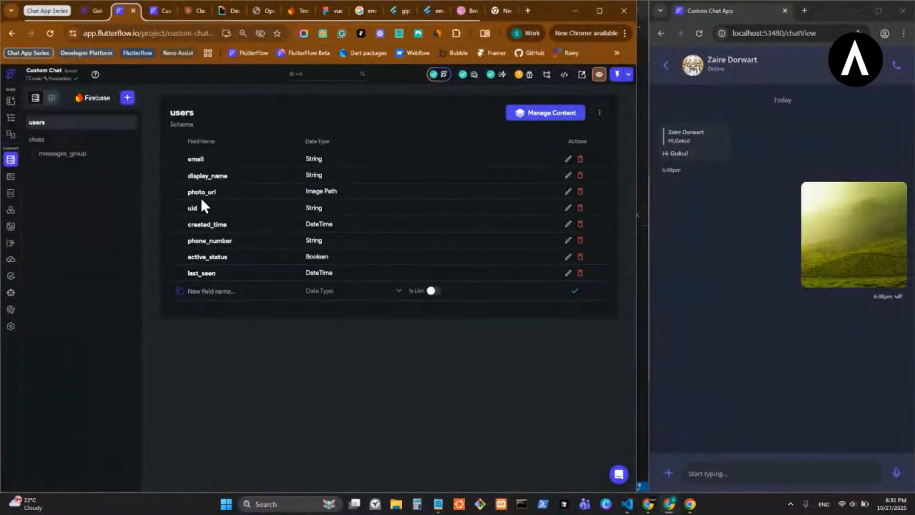
click(88, 142)
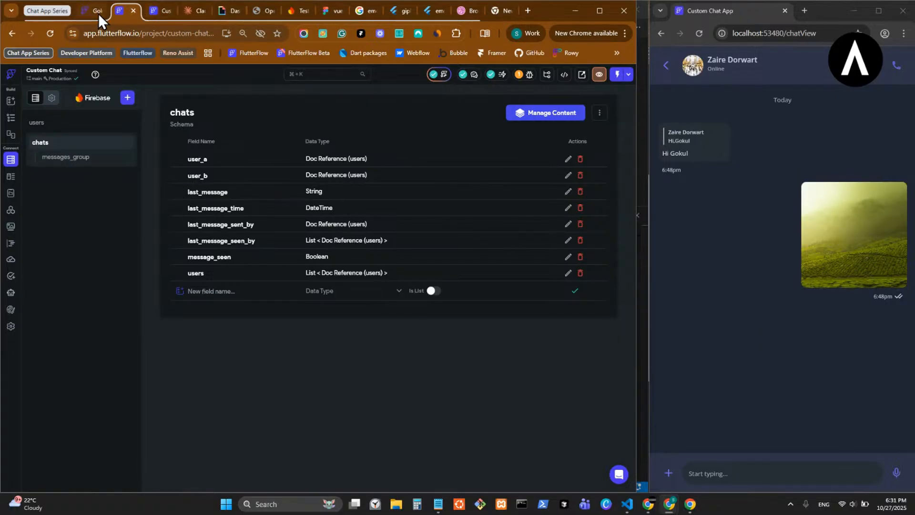
click(162, 11)
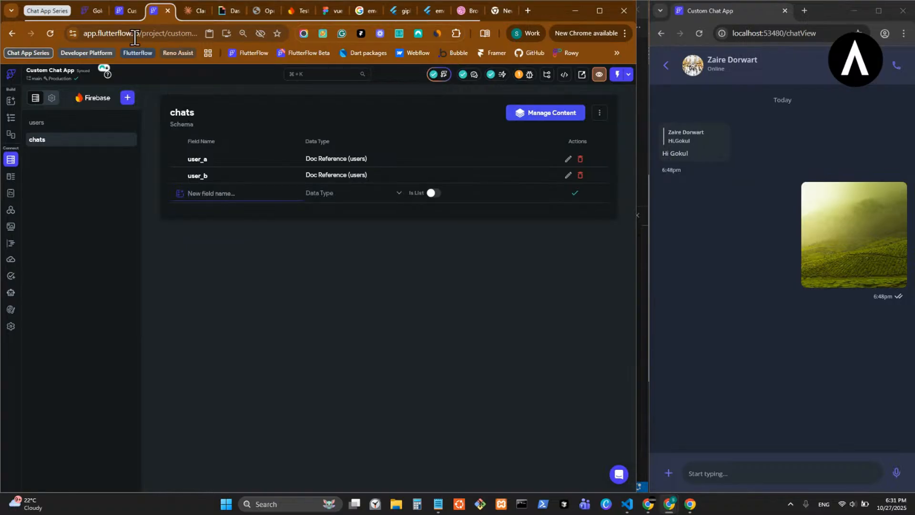
- Recheck the chats fields in the Custom Chat reference project and open a new Claude chat in a separate tab
click(123, 10)
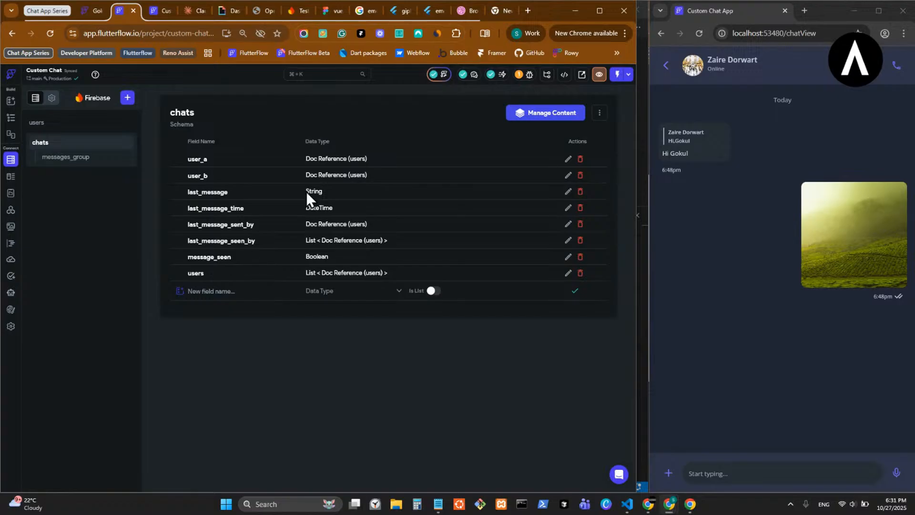
click(159, 11)
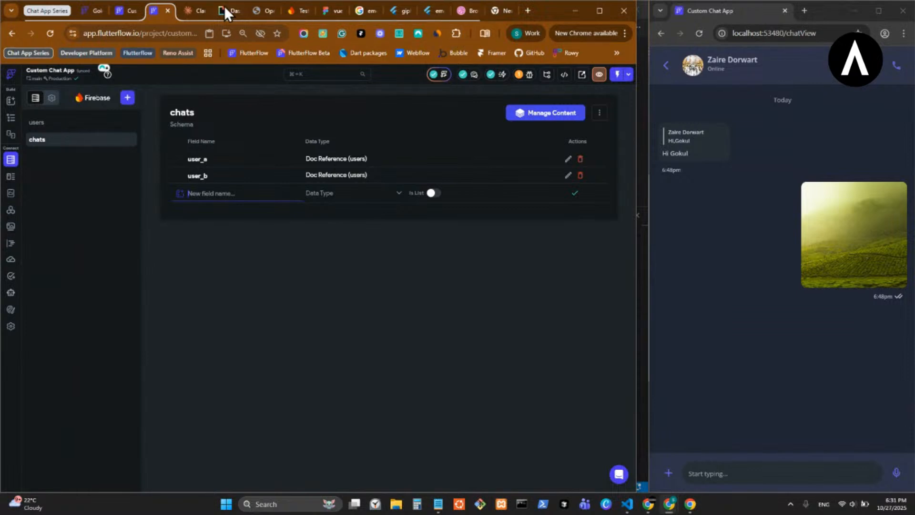
click(193, 12)
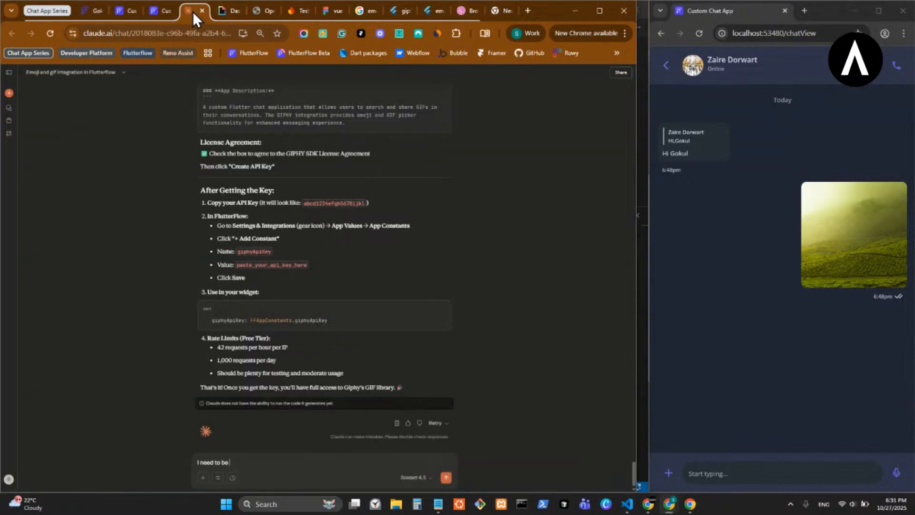
middle_click(9, 93)
click(218, 14)
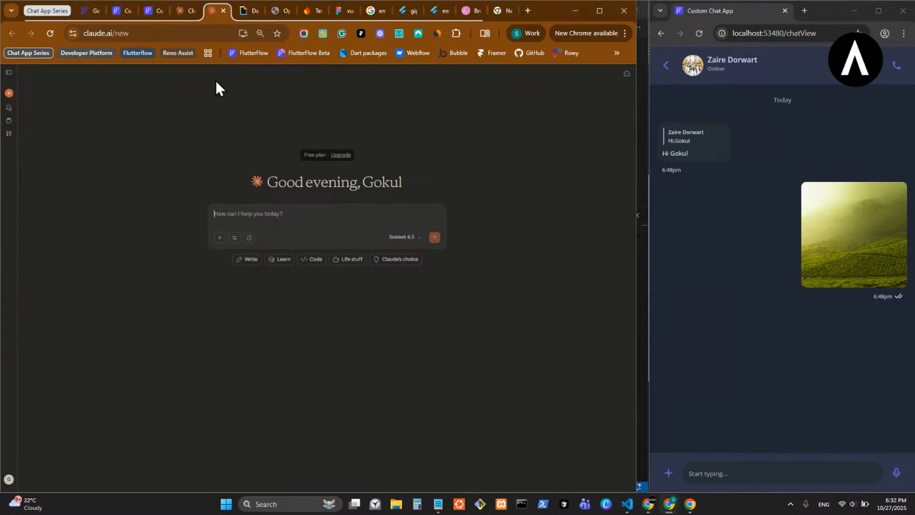
- Move the new Claude chat ahead of the older Claude conversation in the browser's tab order and revisit the Custom Chat App's chats schema
click(149, 11)
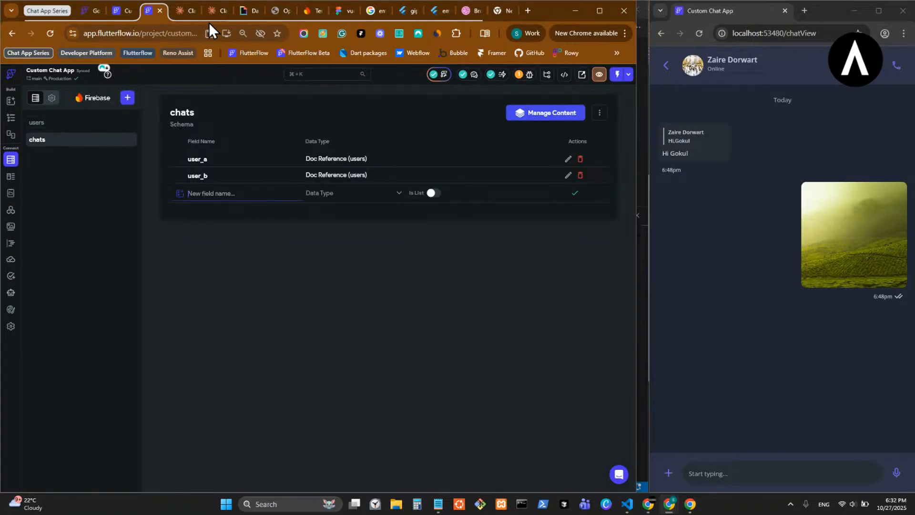
click(218, 12)
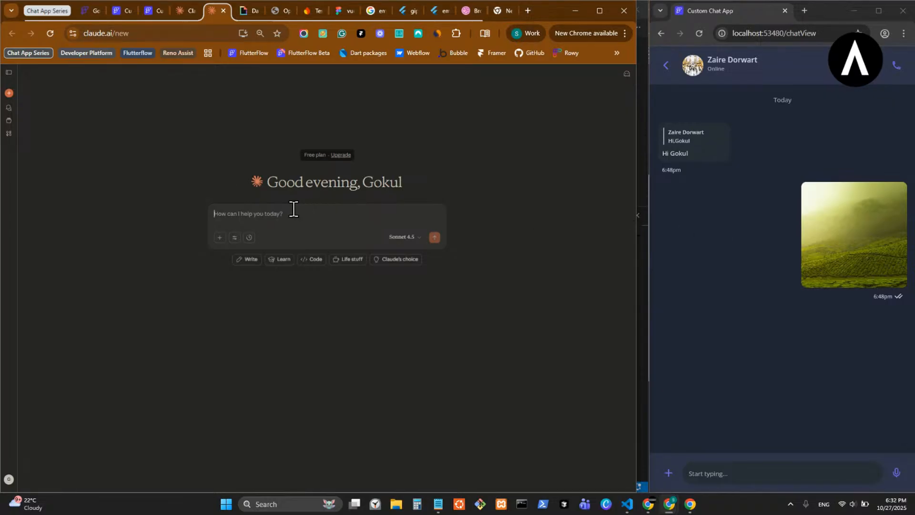
click(187, 15)
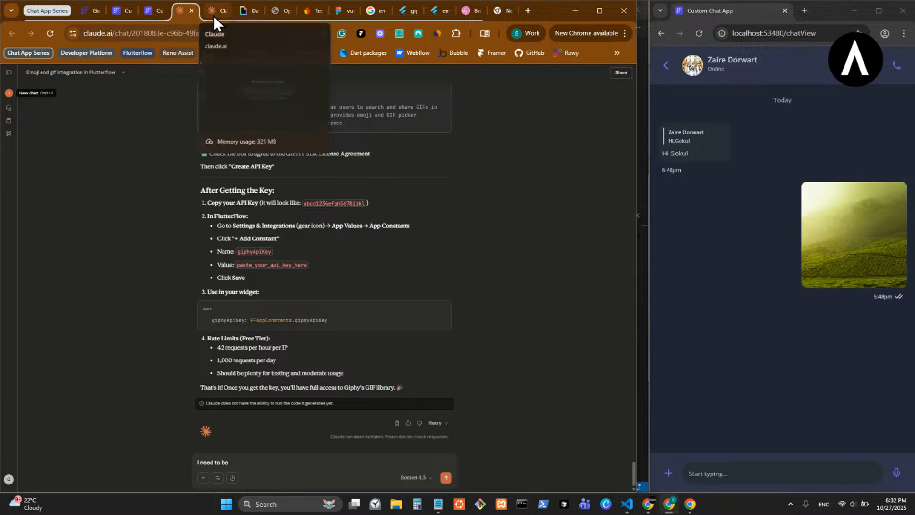
click(214, 15)
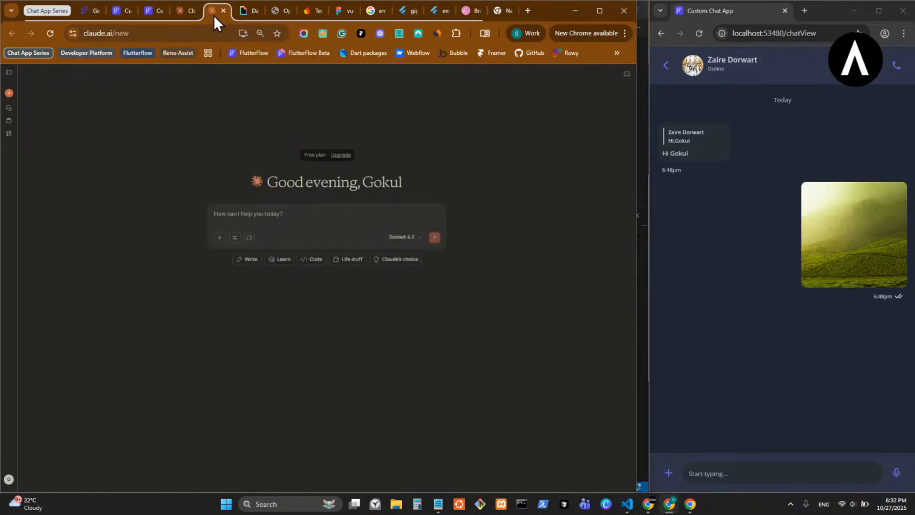
click(190, 15)
drag(218, 8, 190, 7)
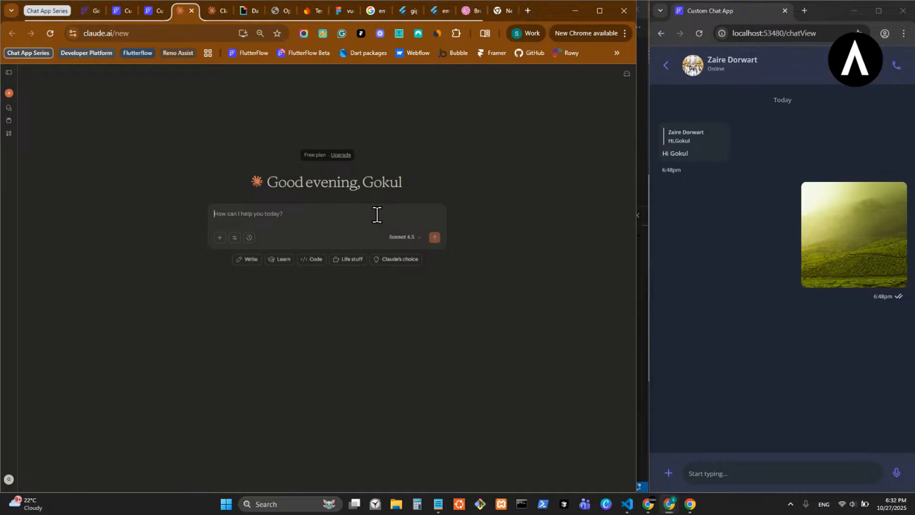
click(157, 10)
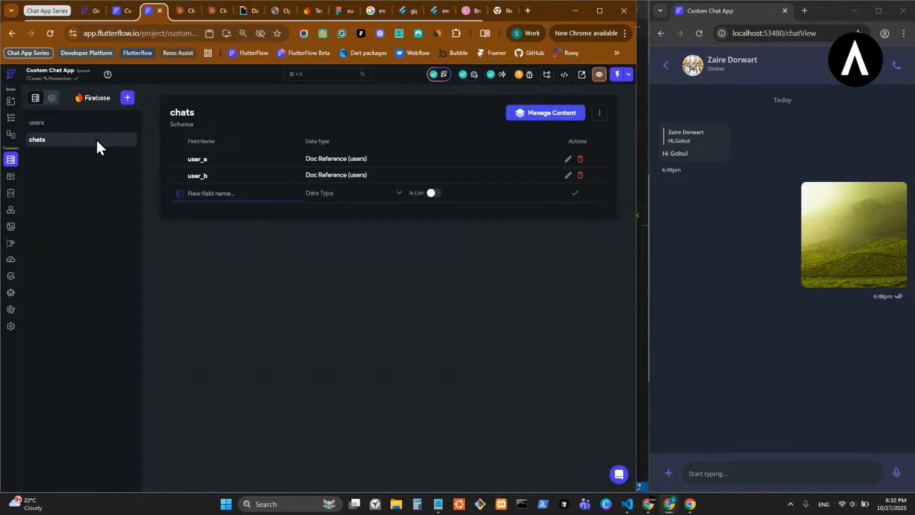
- Start a prompt in the new Claude chat reading "I'm building a chat app in FlutterFlow"
click(187, 10)
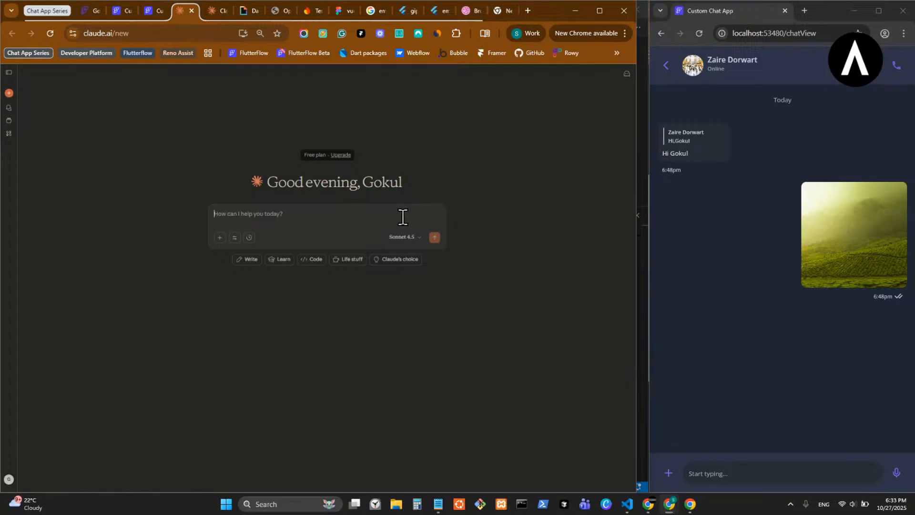
text(I)
key(BackSpace)
text(I)
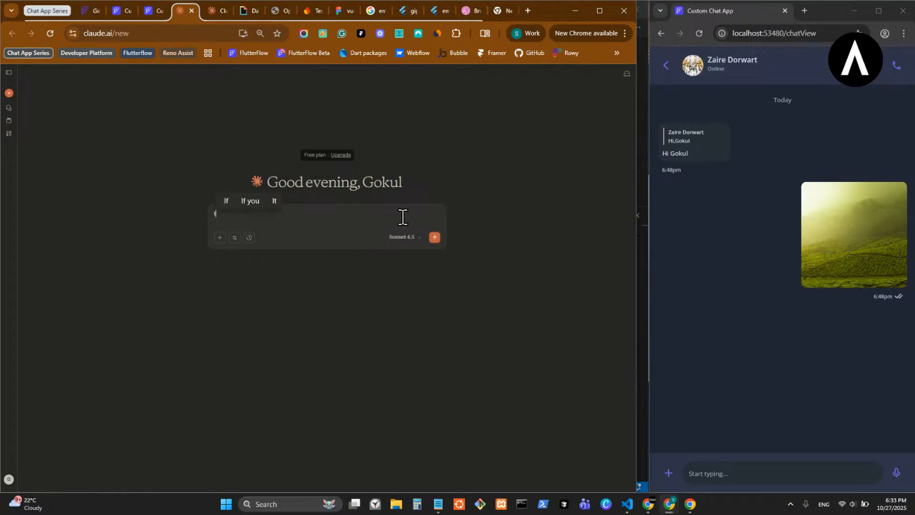
text('m buil)
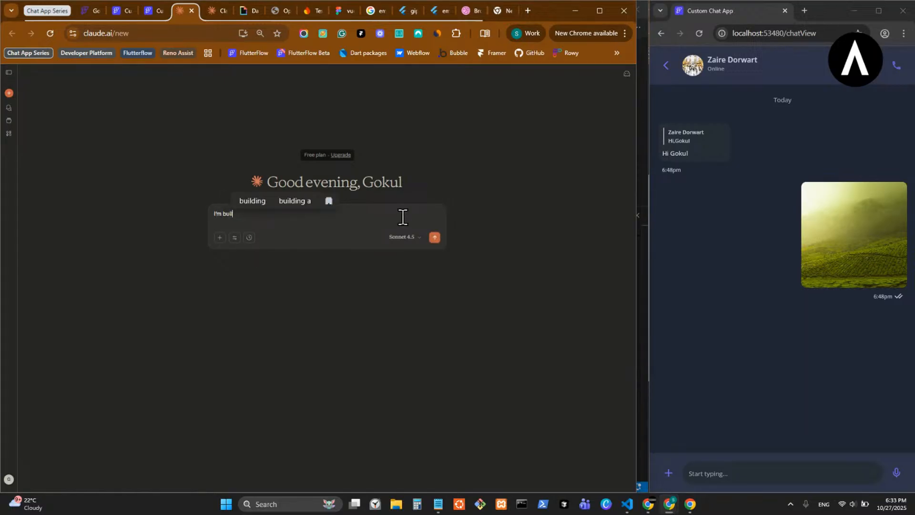
text(ding a chat )
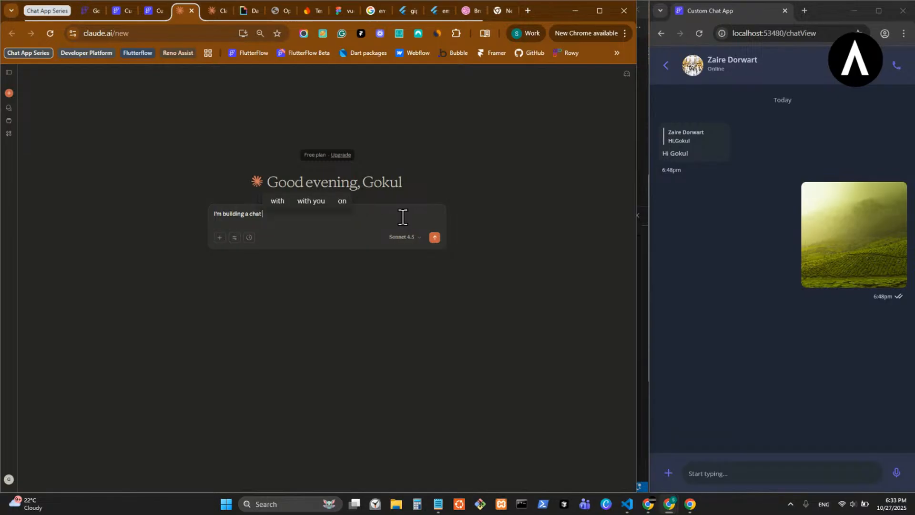
text(app i)
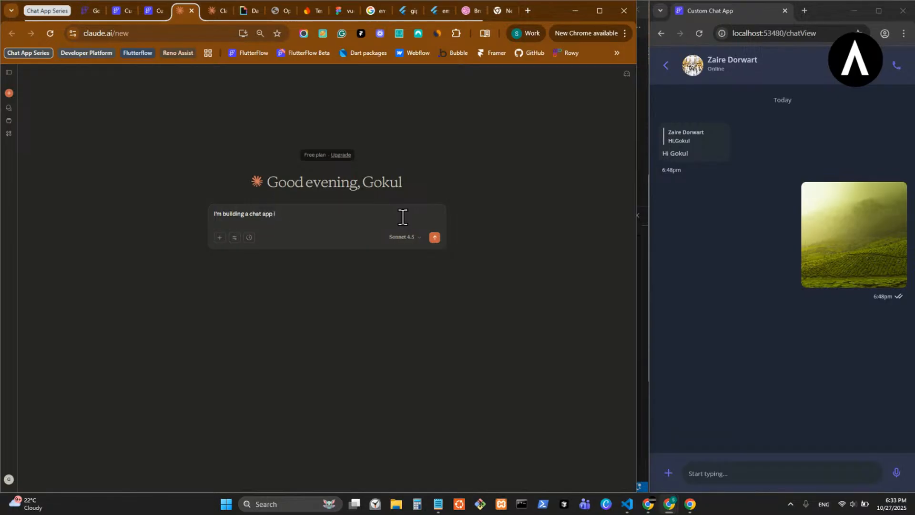
text(n FlutterFlow)
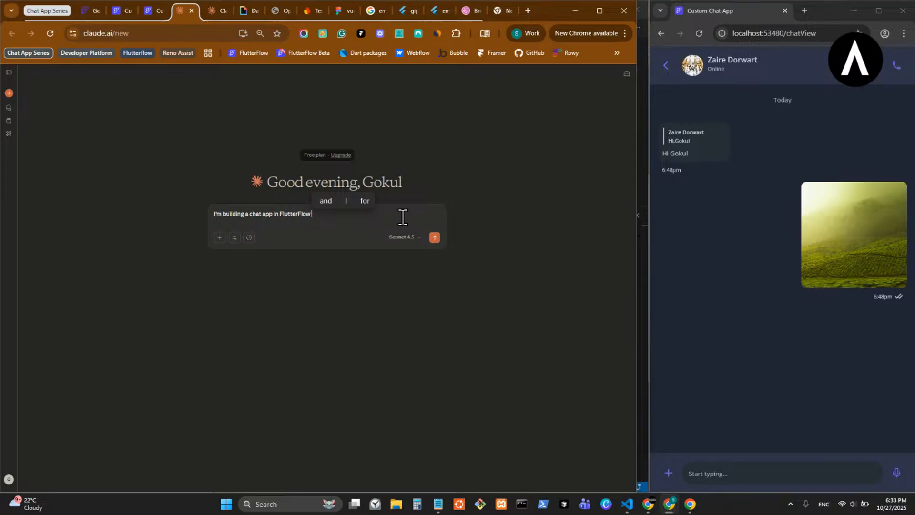
- Continue the Claude prompt with "where we have 1-on-1 chats,"
text(where we have )
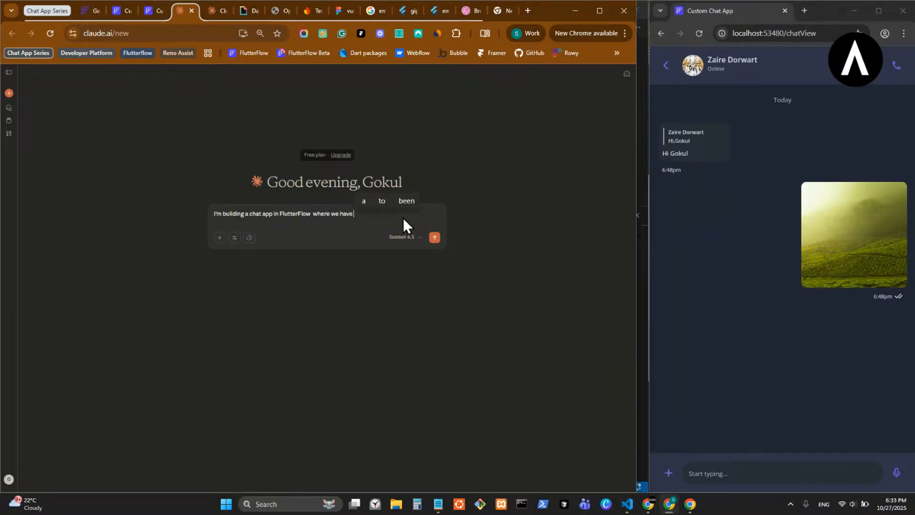
text(1-on-1 chats)
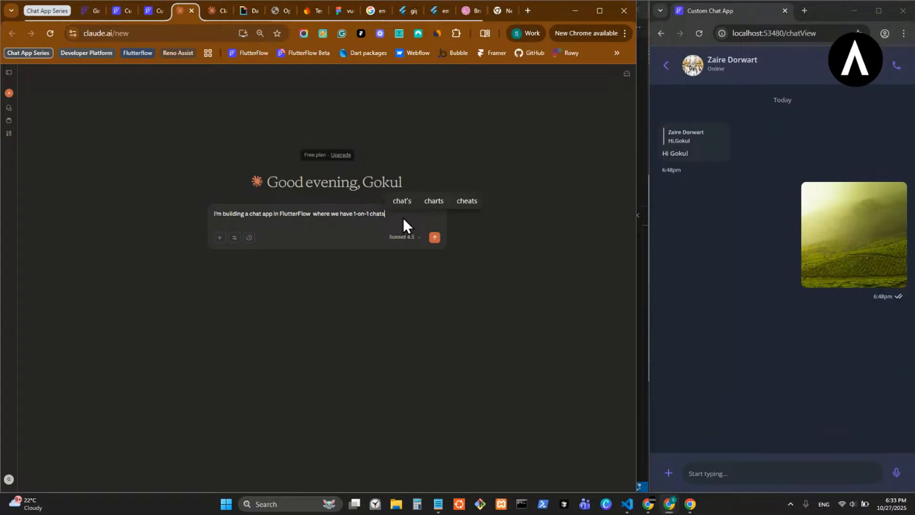
text(. Gr)
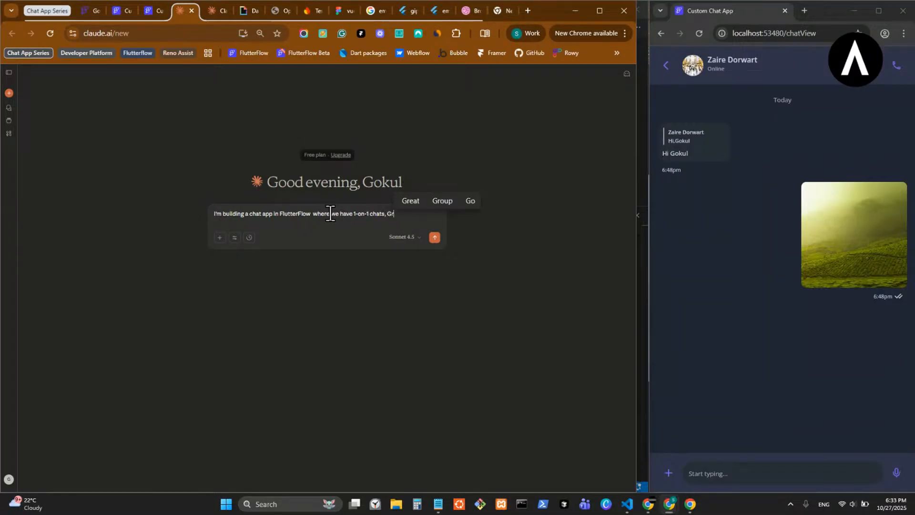
- Reword "we have" in the prompt as "user can have" and add "Group chats" after "1-on-1 chats,"
drag(352, 214, 331, 214)
text(user can h)
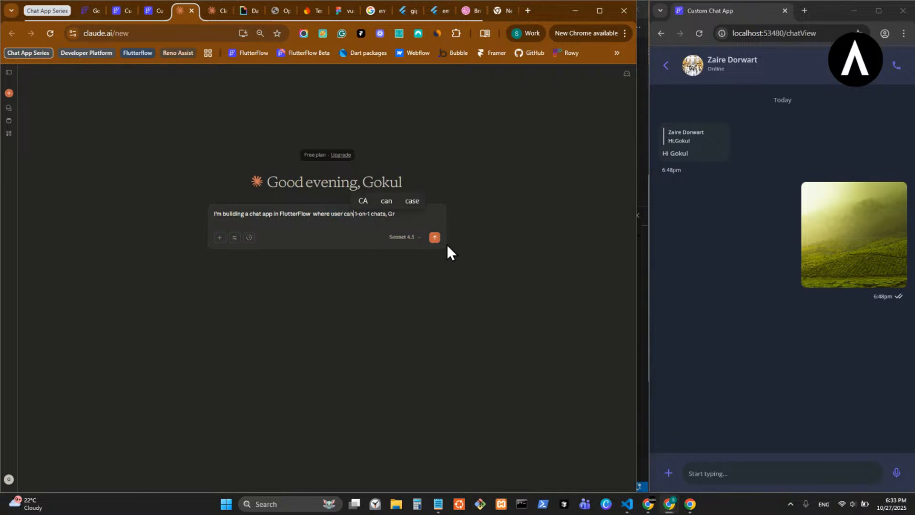
text(ave)
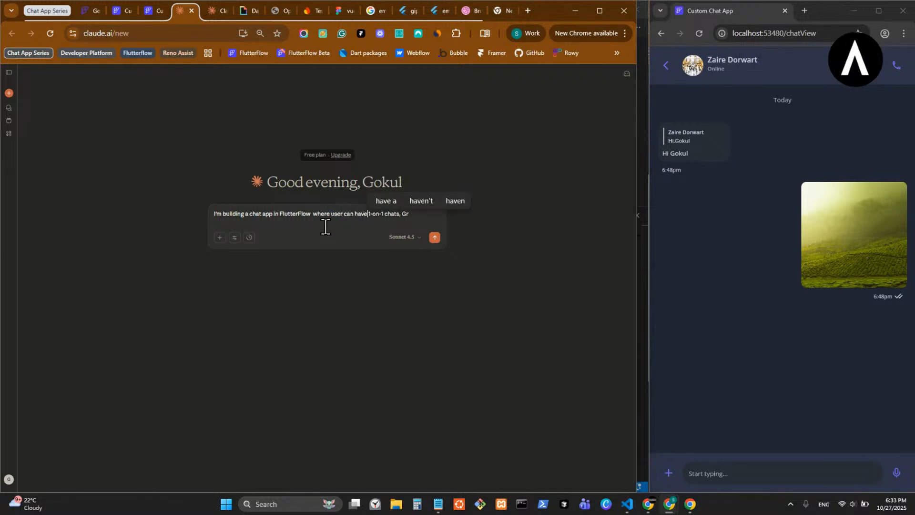
click(414, 214)
text(op)
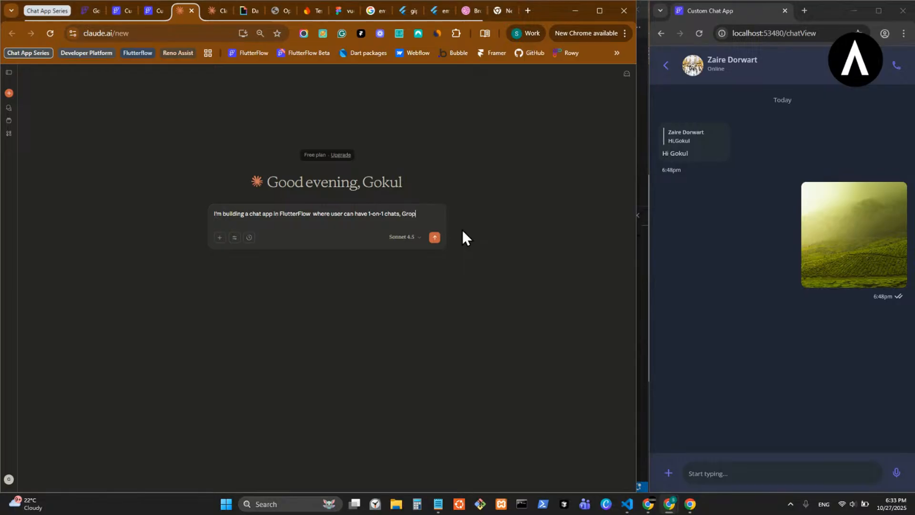
key(BackSpace)
text(up chats,)
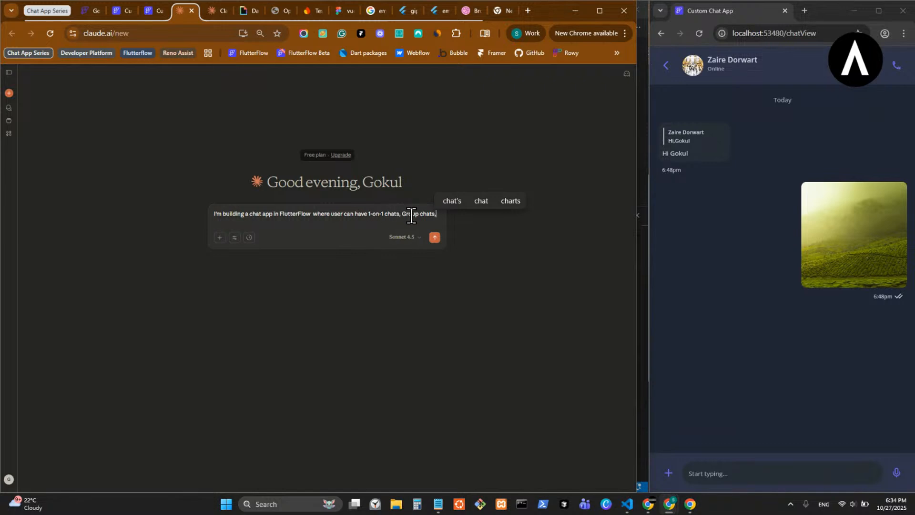
- Continue the Claude prompt with "and in each chat user send text message,"
key(BackSpace)
text(and)
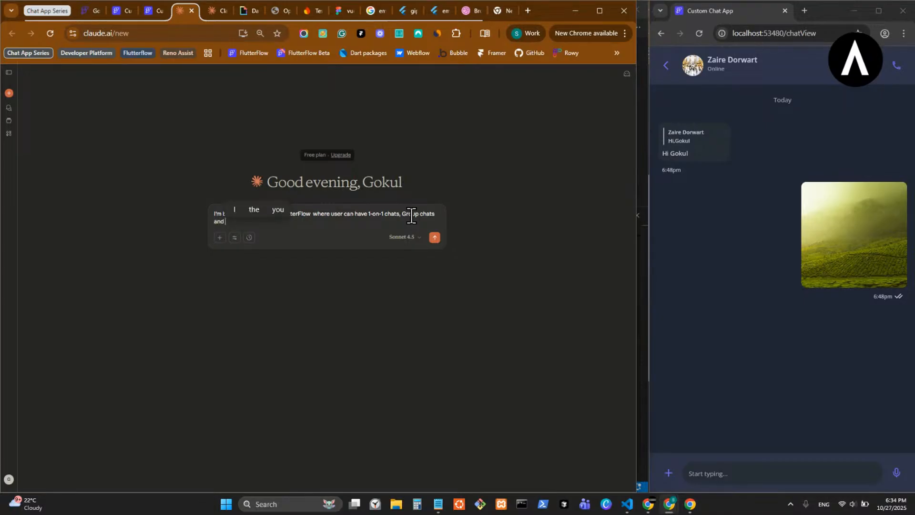
text(for)
key(BackSpace)
key(BackSpace)
key(BackSpace)
text(in each chat)
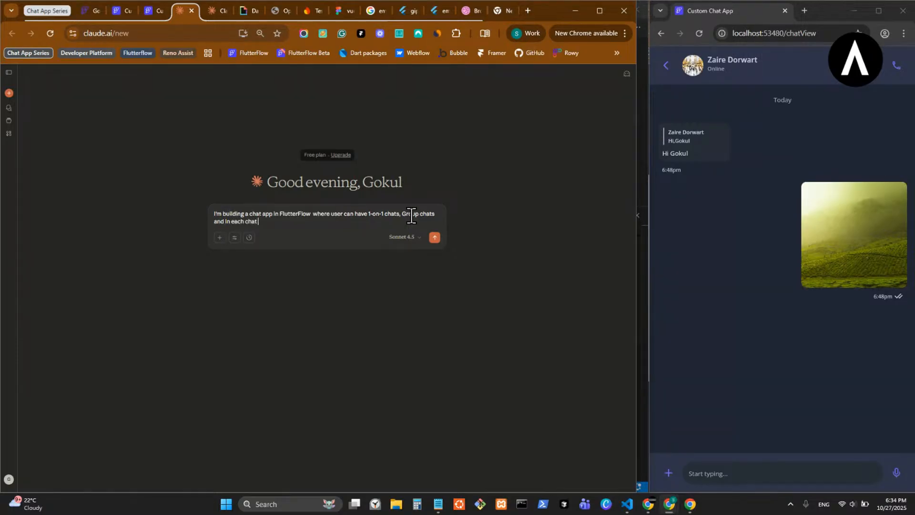
text( u)
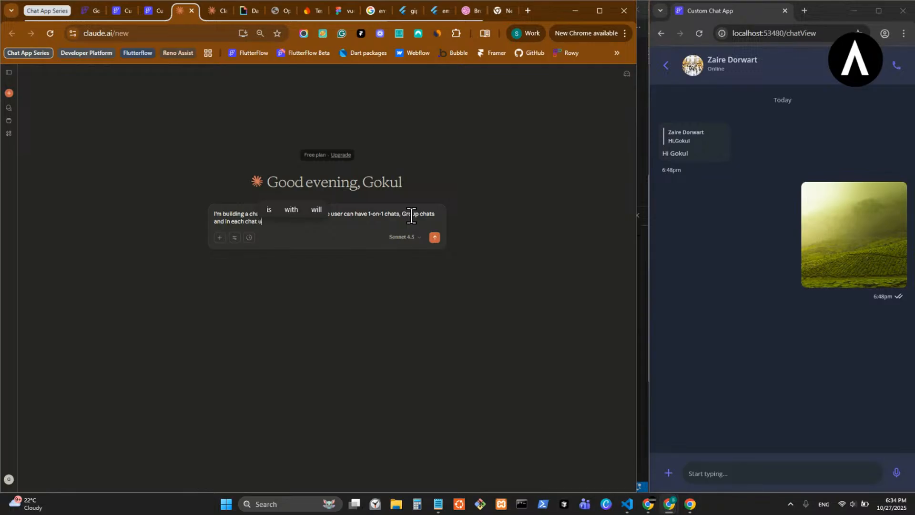
text(ser sed)
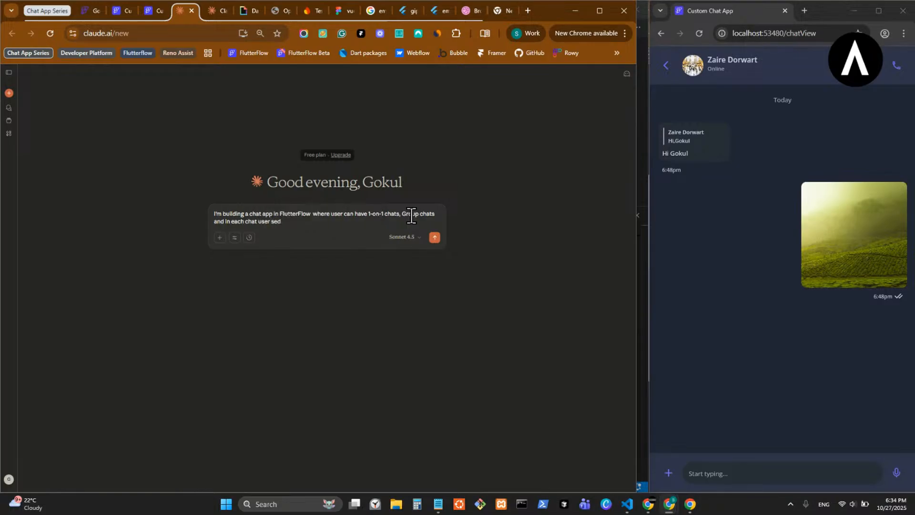
key(BackSpace)
text(nd tex)
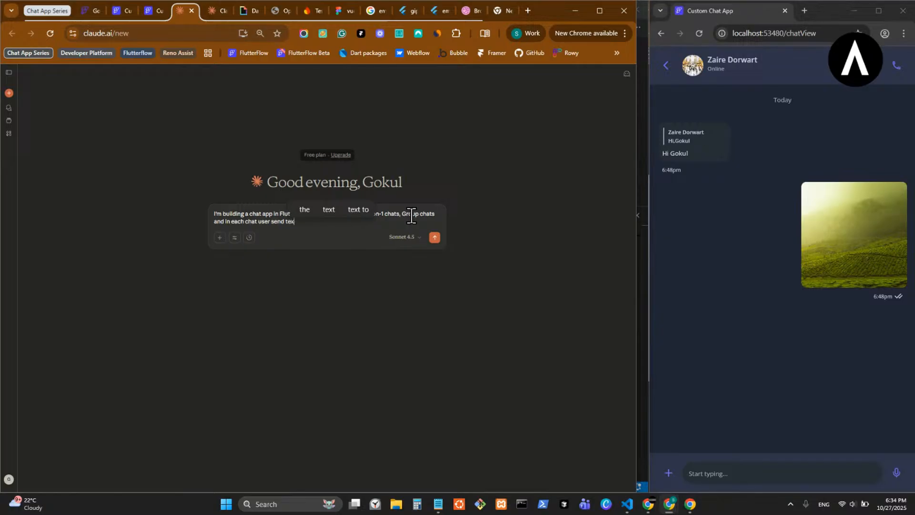
text(t message)
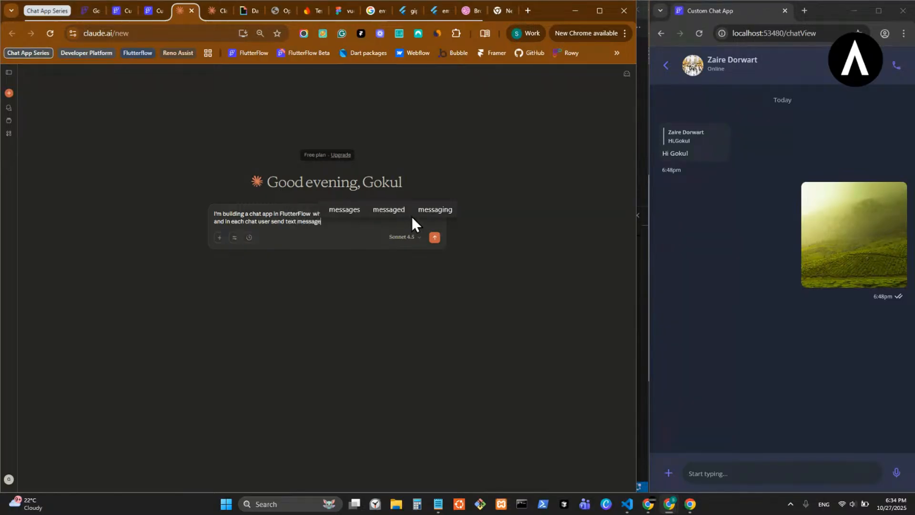
text(, ref)
text( text)
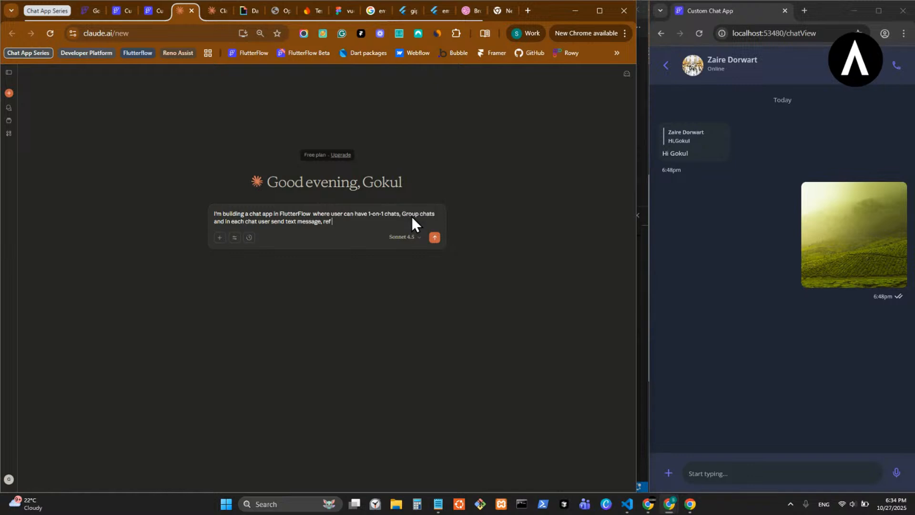
text( message)
text((the re)
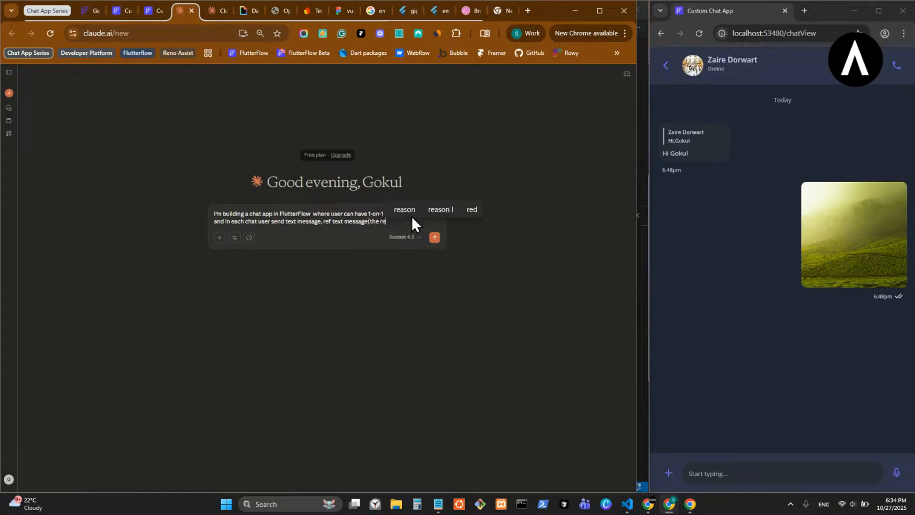
text(ply to a)
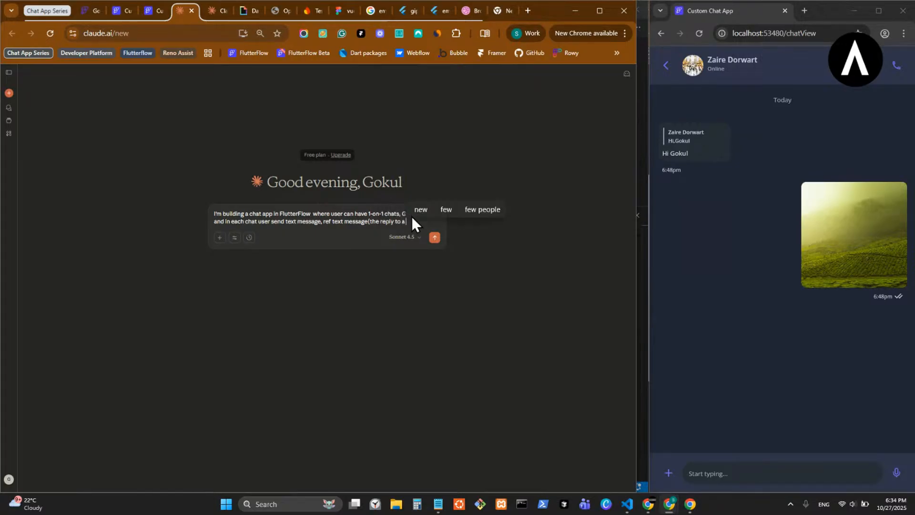
text( spec)
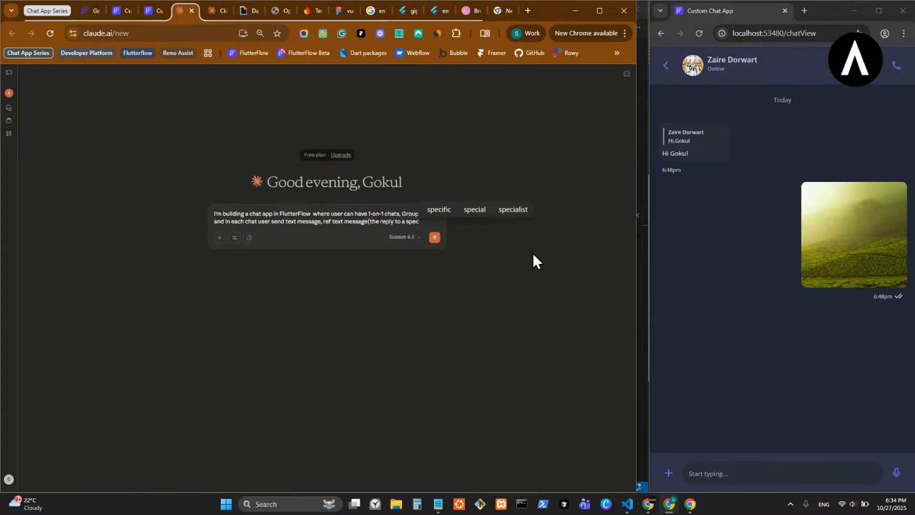
- Continue the Claude prompt with "ref text message(the reply to a specific message)"
click(439, 210)
text())
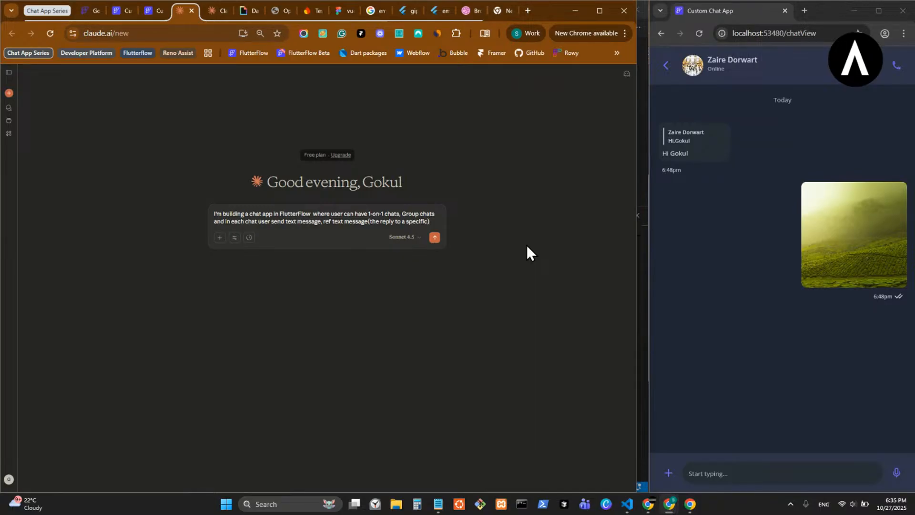
text(message)
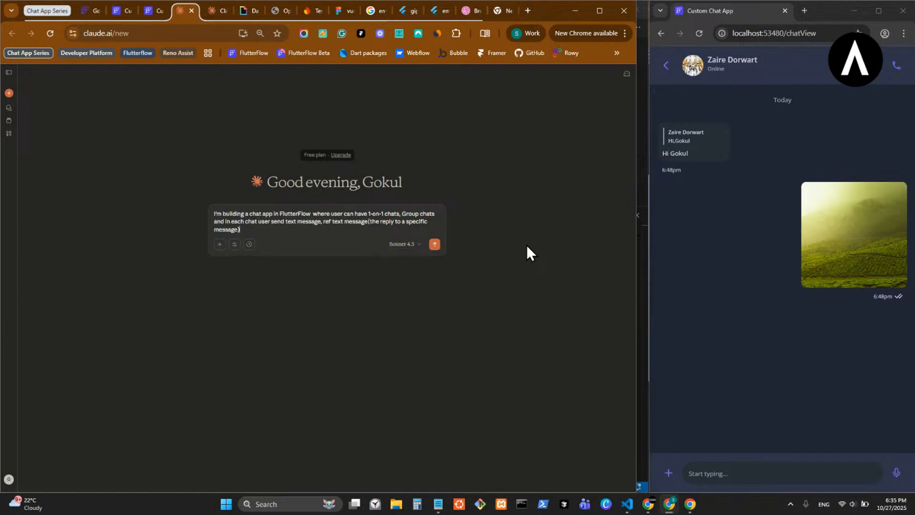
text(), images)
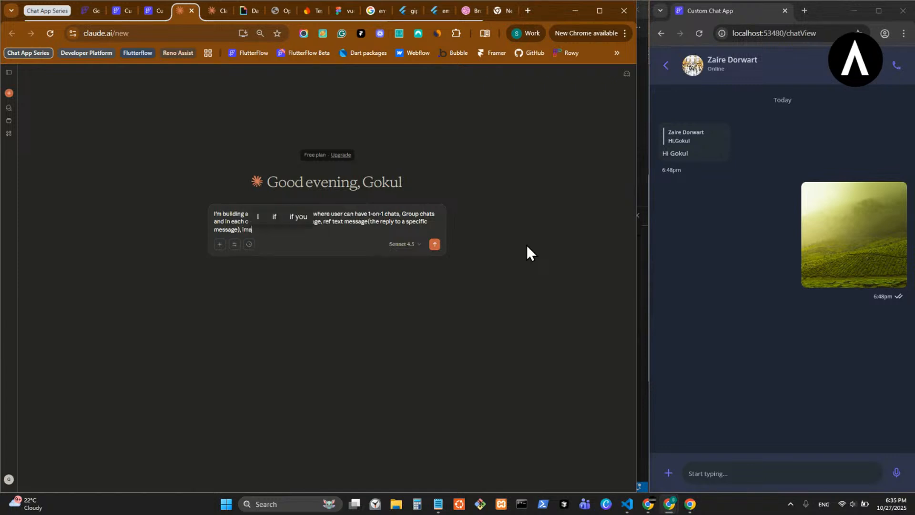
text( message)
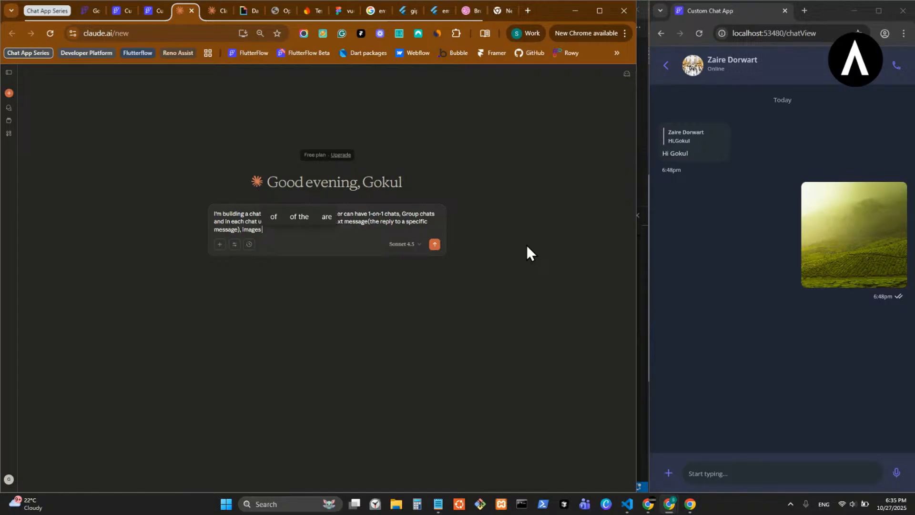
text(()
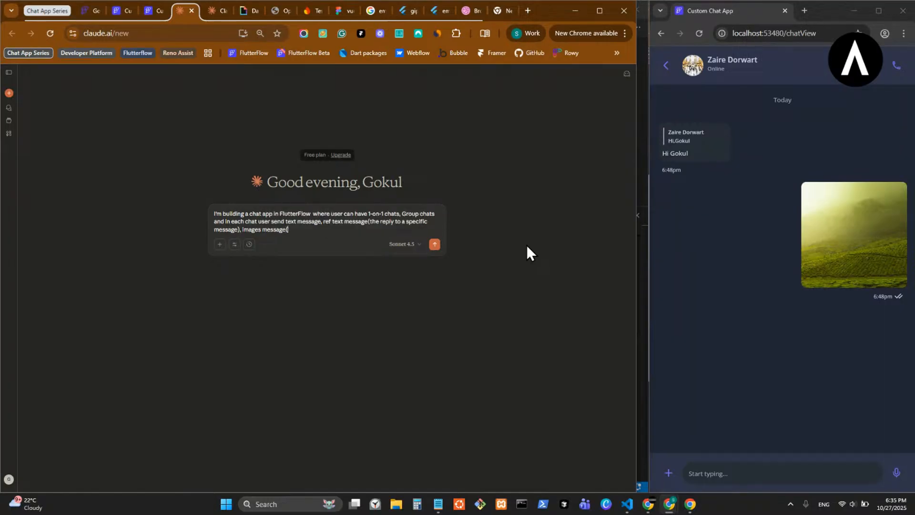
text(even mu)
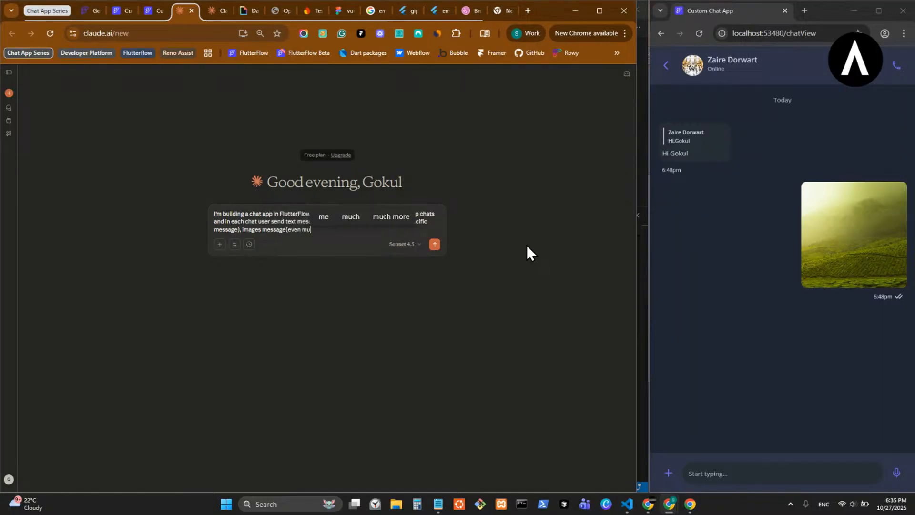
text(ltiple i)
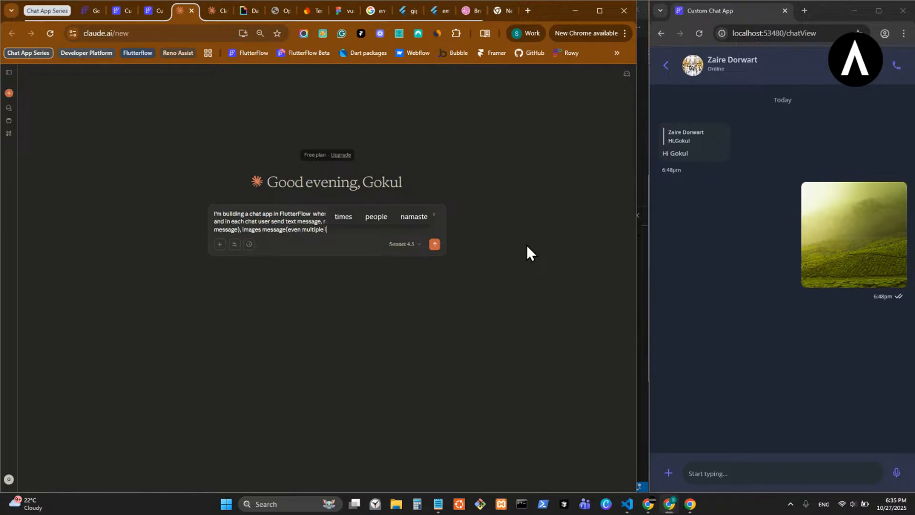
text(mages))
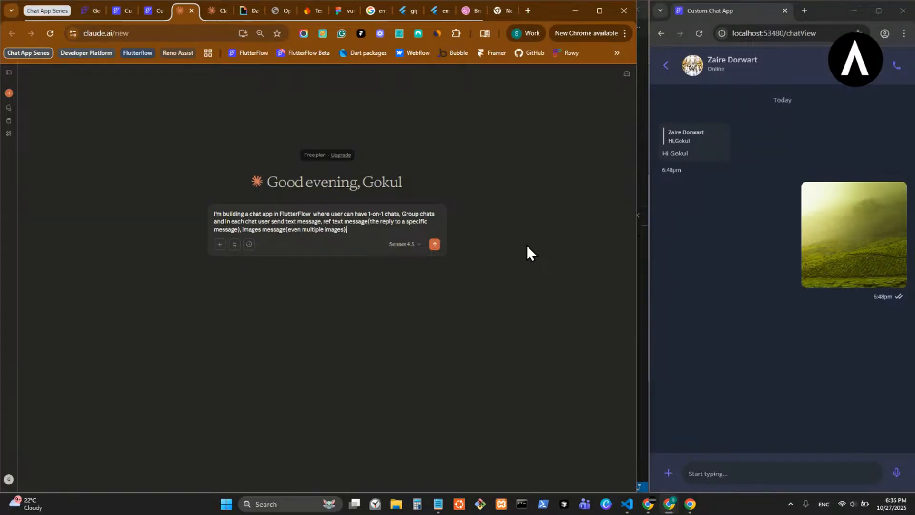
- Extend the prompt's message types with ", diffrent file sharing, voice message"
text(, dif)
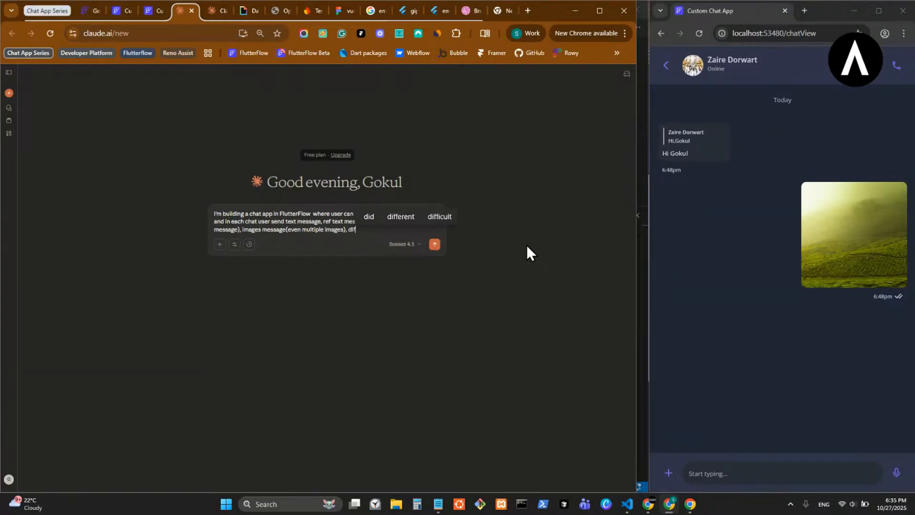
text(frent file)
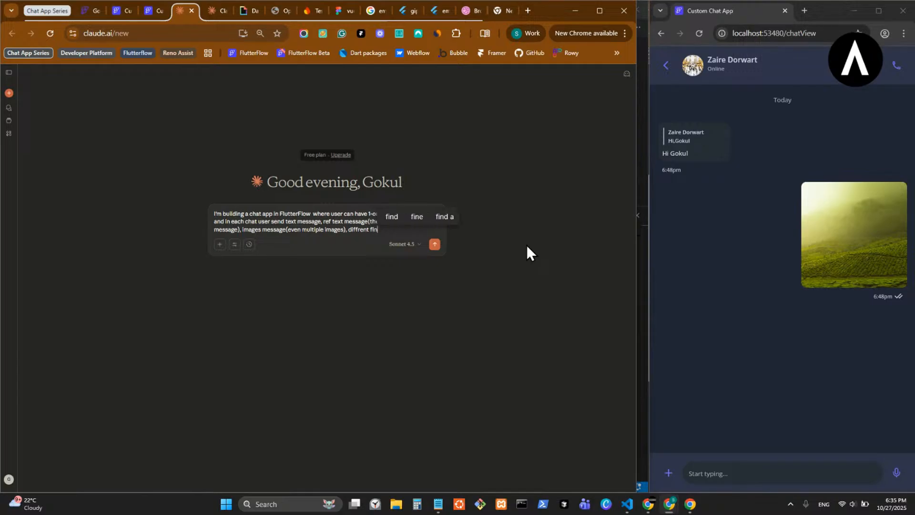
text( shar)
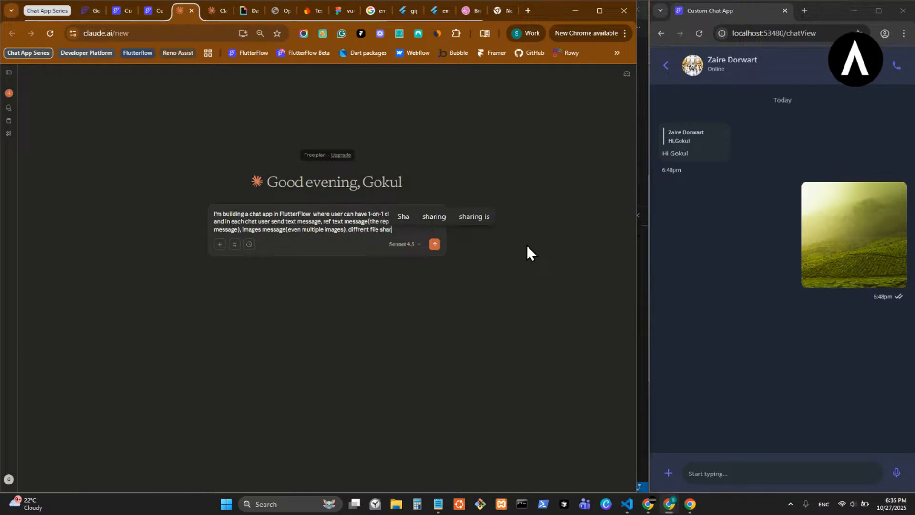
text(ing, voice)
text( message)
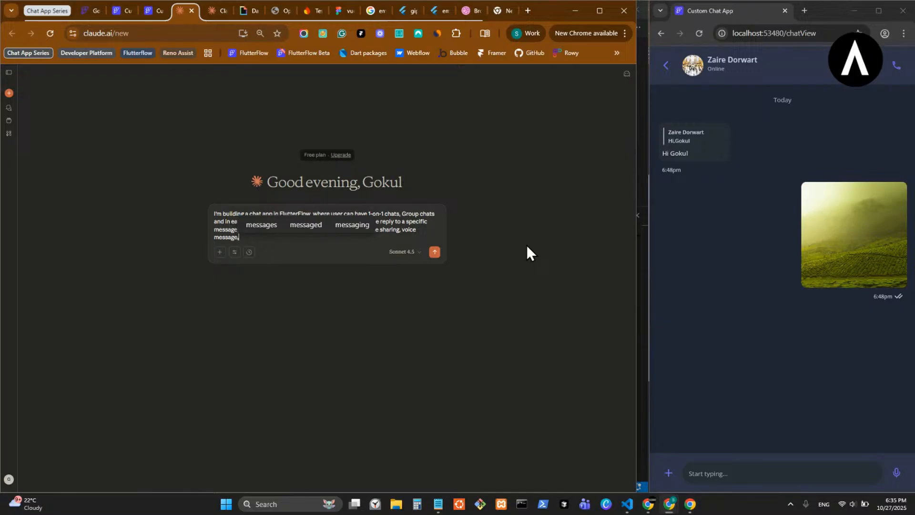
- Complete the prompt's message type list with ", polls(for groups) and etc"
text(,)
text(po)
key(BackSpace)
key(BackSpace)
text(polls)
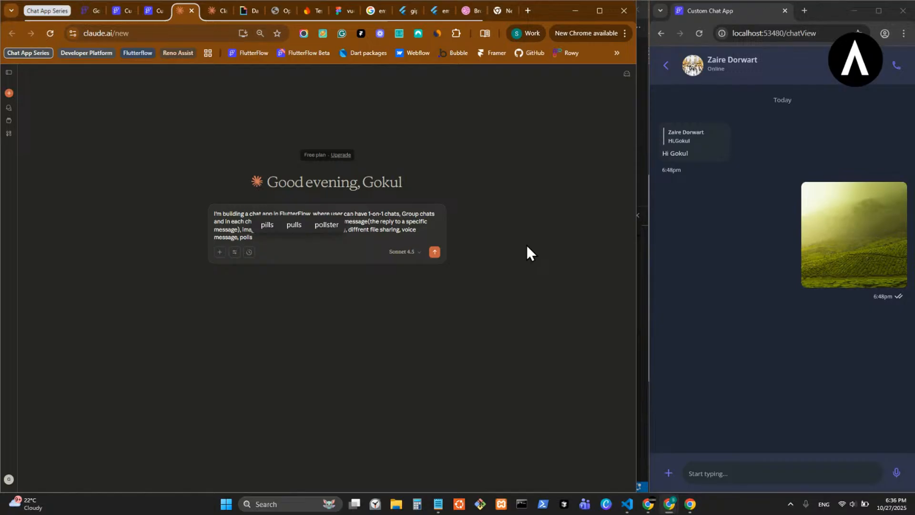
text((for)
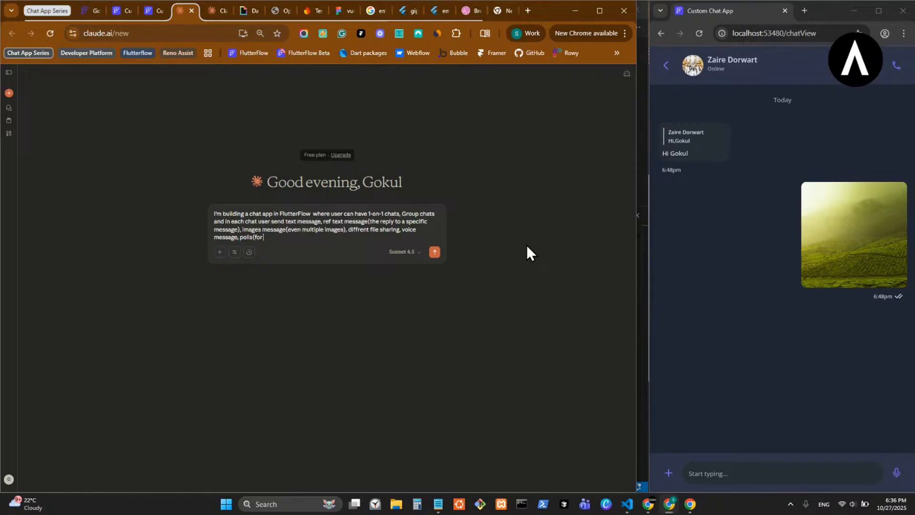
text( group)
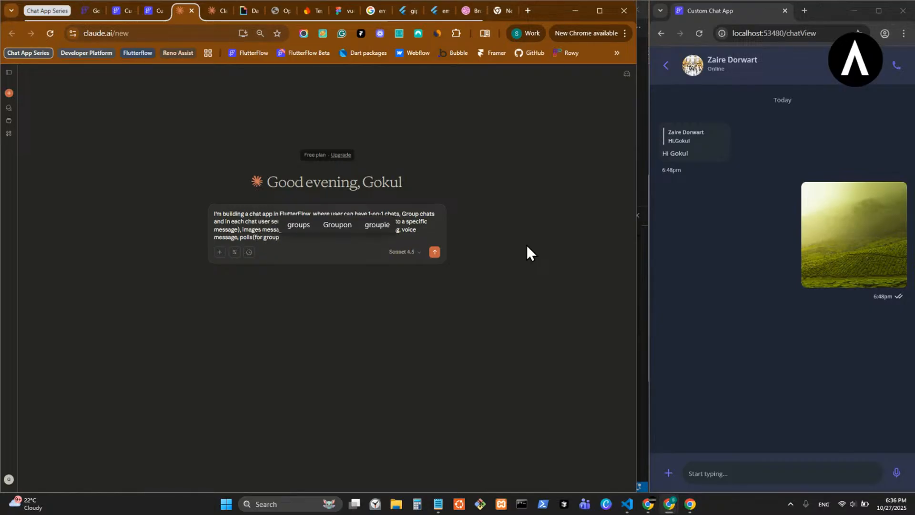
text(s))
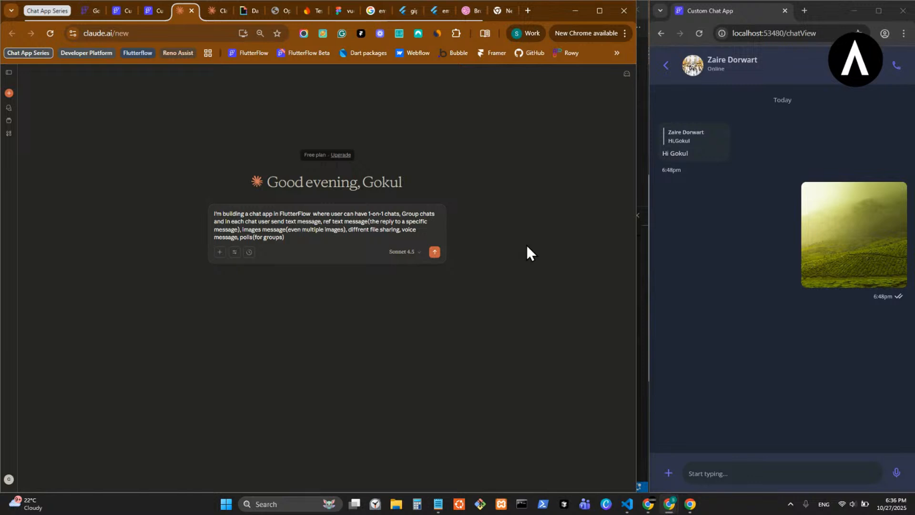
text( and etc)
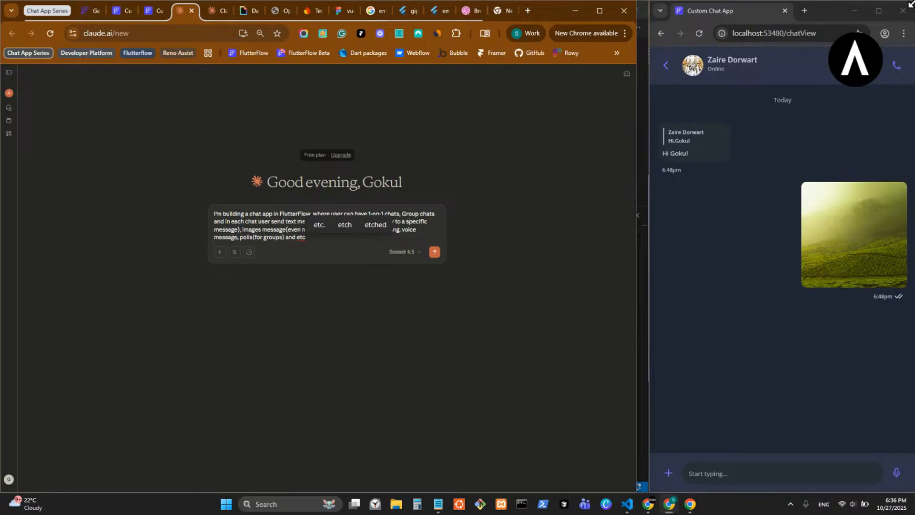
- Insert "/gifs" directly after "images message(even multiple images)" in the prompt
key(alt+Tab)
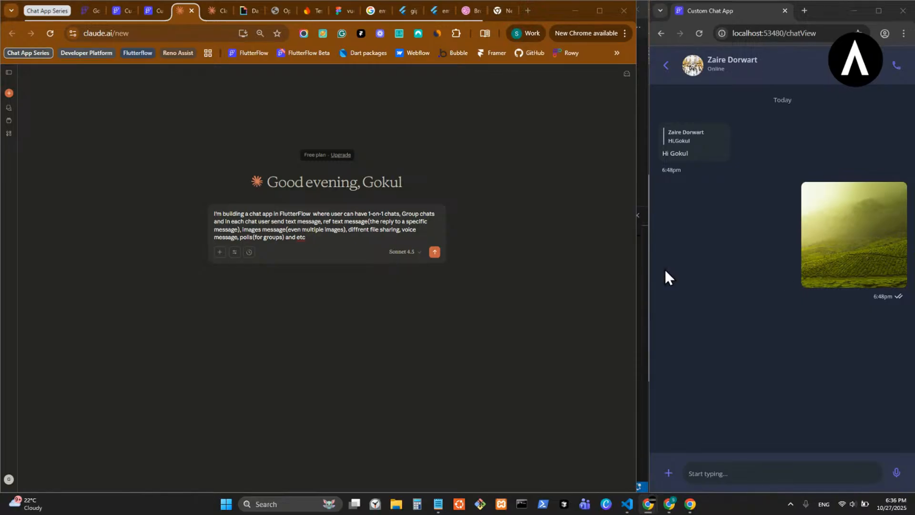
click(328, 240)
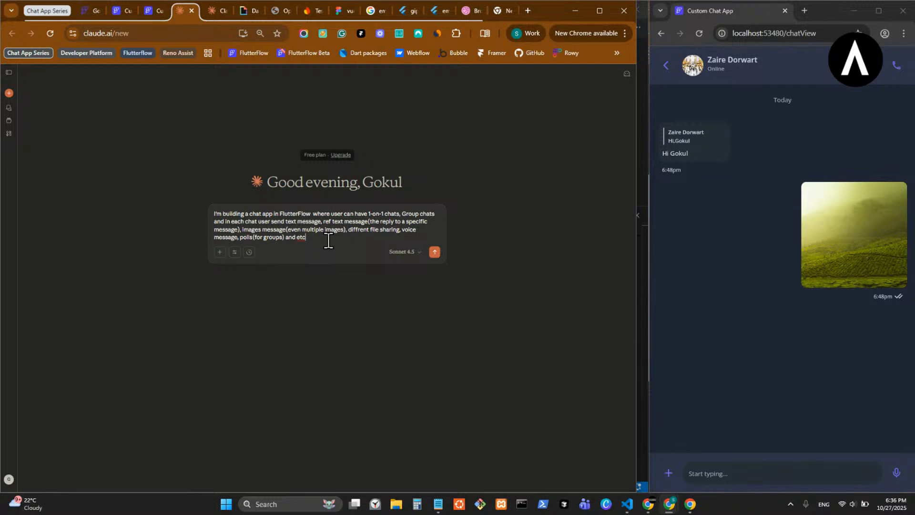
click(345, 231)
text(/gifs)
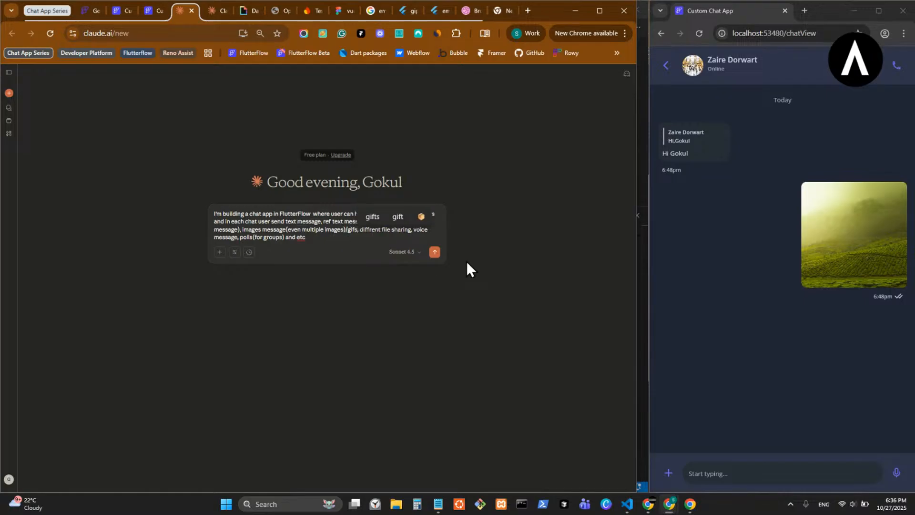
- Append "just like whatsApp -" after "and etc" at the end of the prompt
click(322, 241)
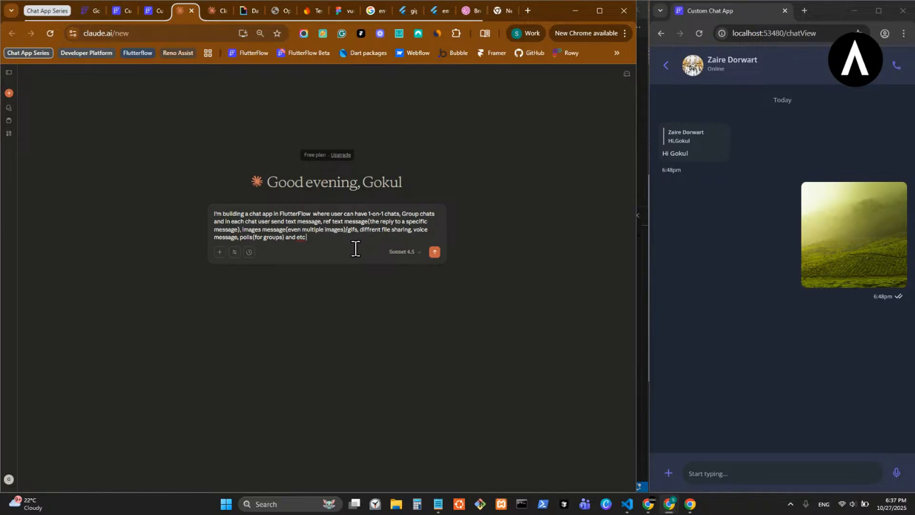
text(just like whats)
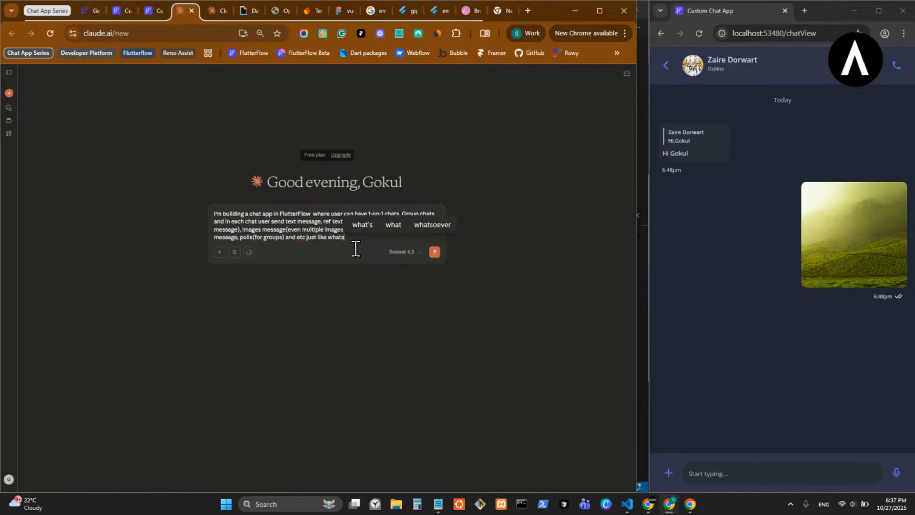
text(App)
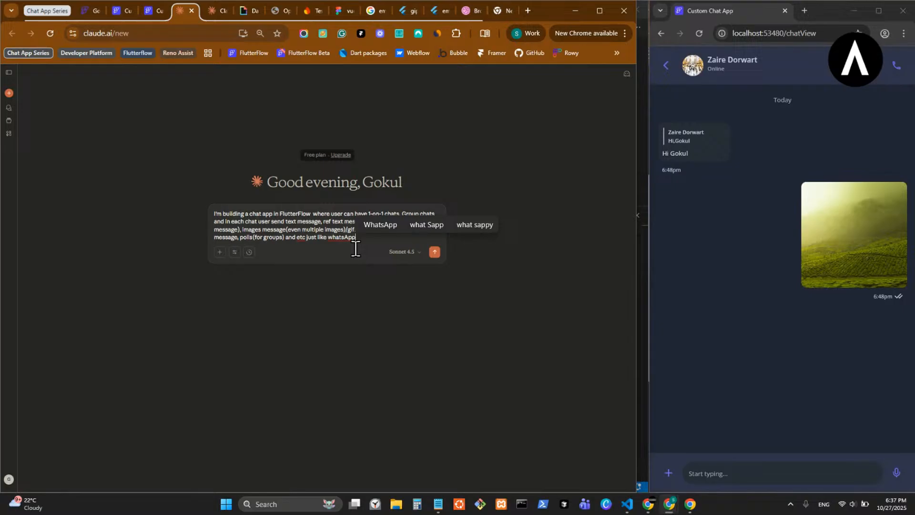
text( -)
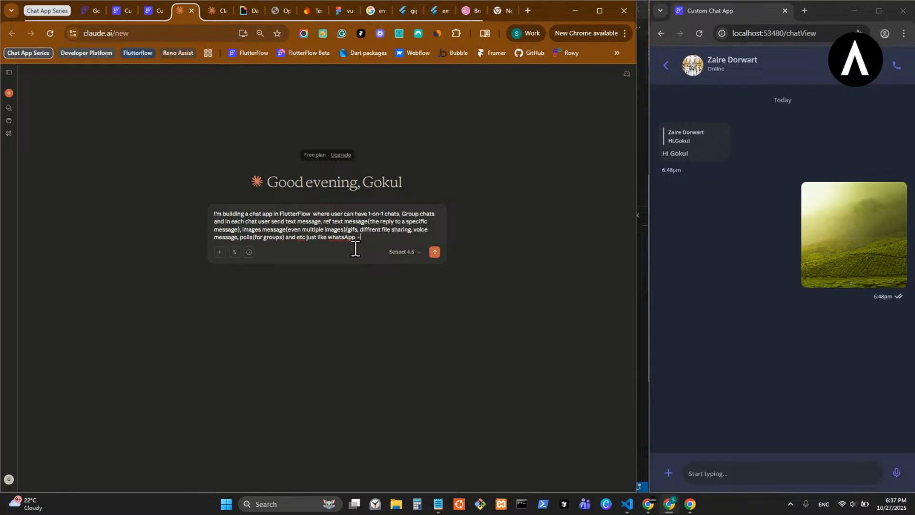
text( so now I)
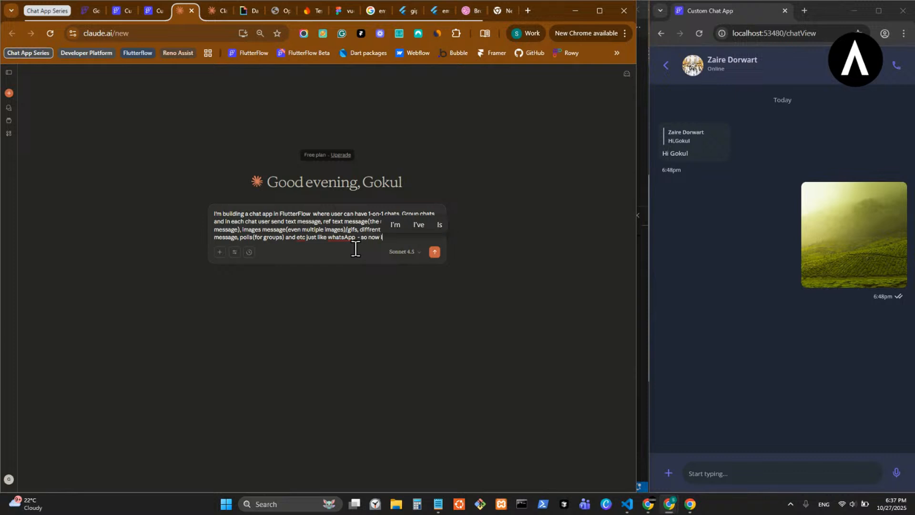
text('m bui)
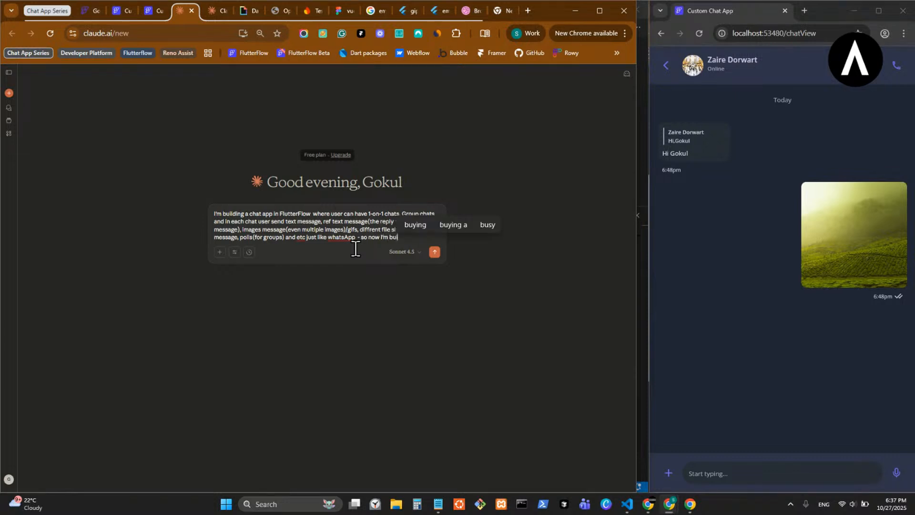
text(lding the schema ()
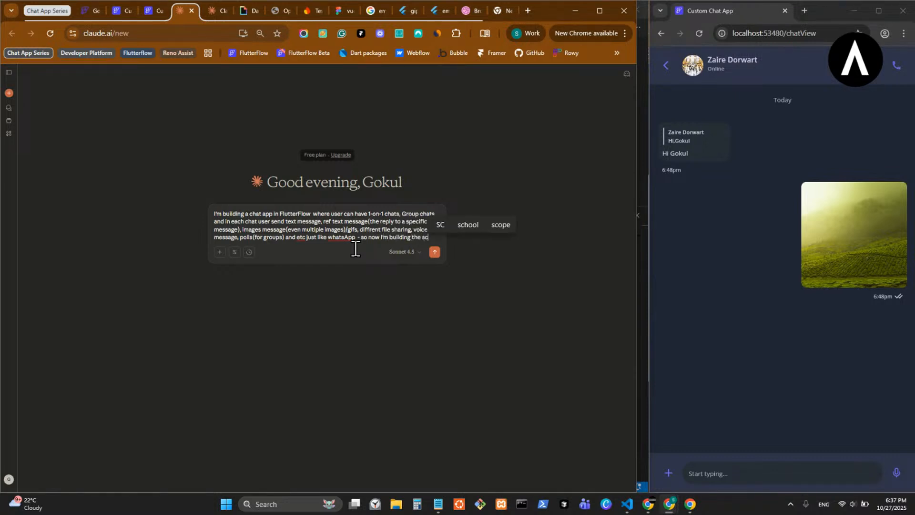
- Append "so now I'm building the schema in flutterflow for firebase for this" to the end of the prompt
key(BackSpace)
text(in)
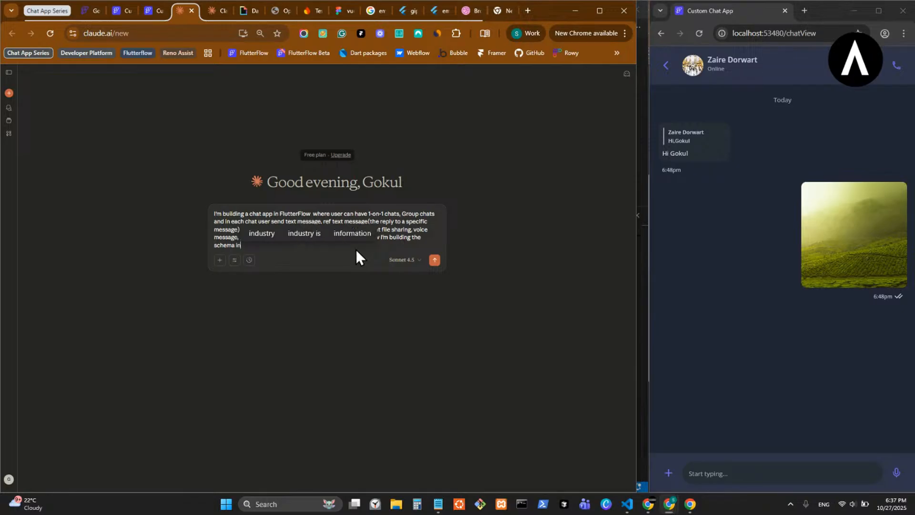
text( flutterflow for firebase)
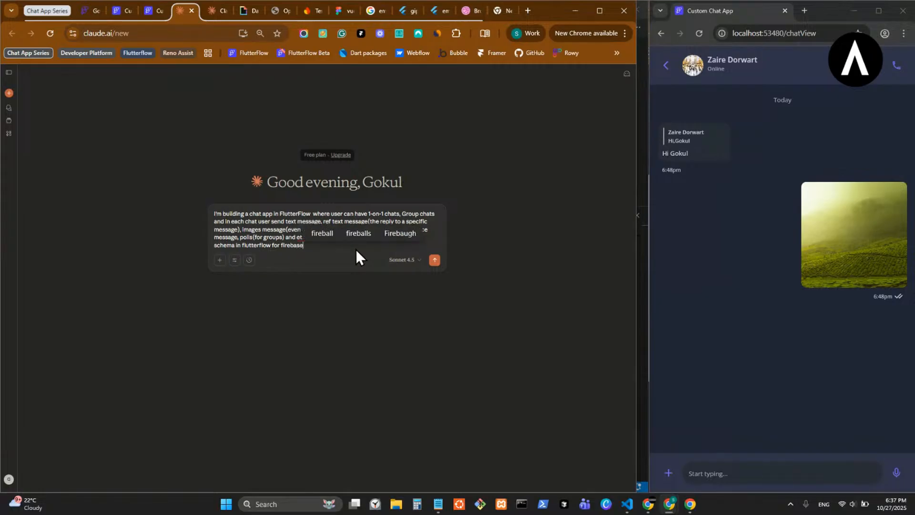
text( for this)
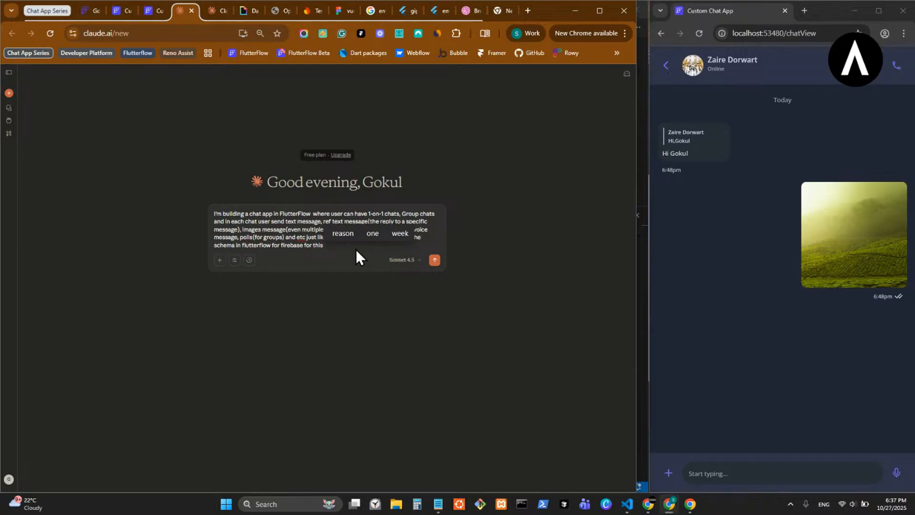
text( so the)
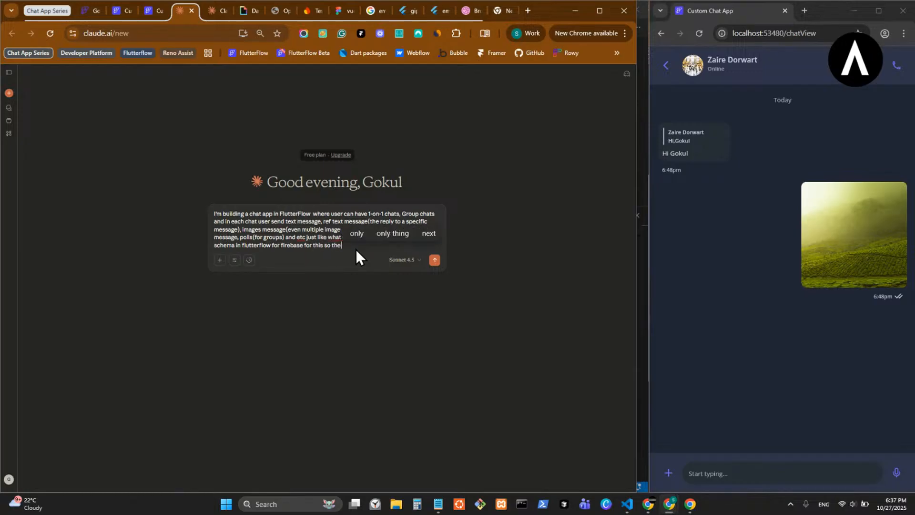
text( schema is s)
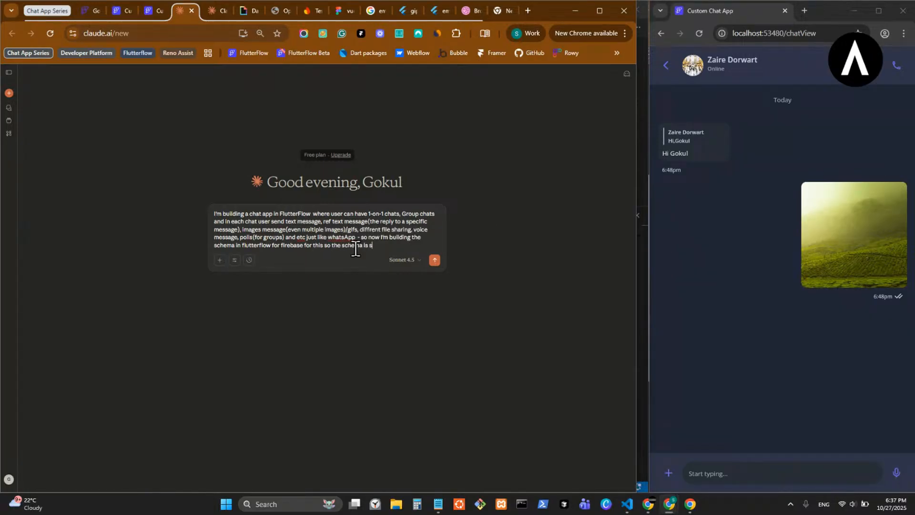
text(calable for any chant type)
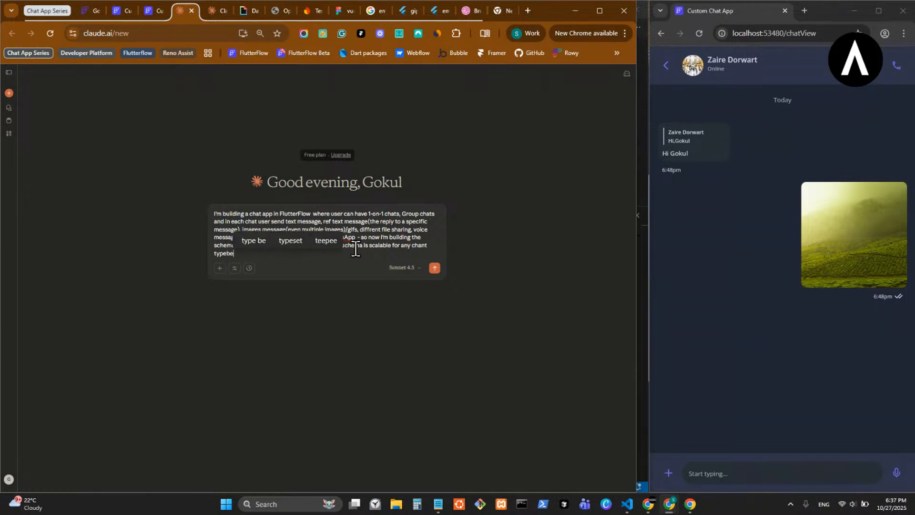
- Add the parenthetical reason "(because it is for a youtube tutorial)" directly after "chant type" in the prompt
text((bec)
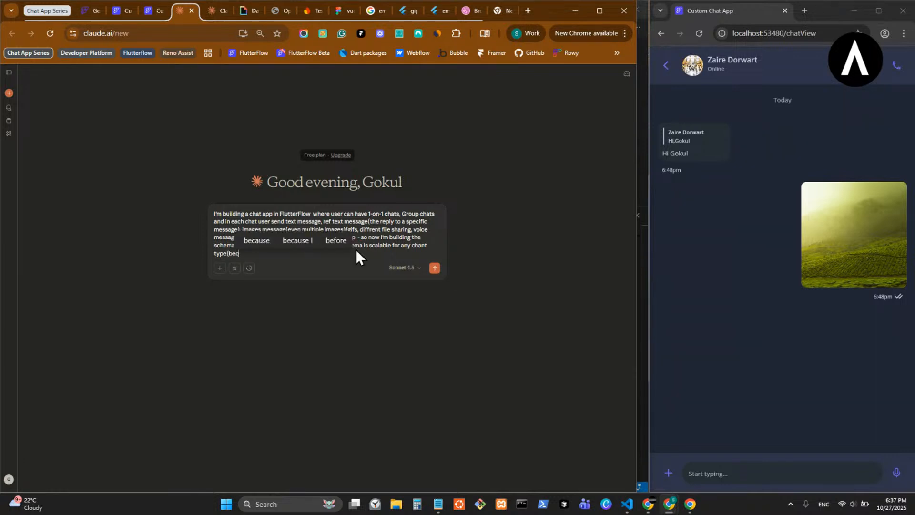
text(ause it is )
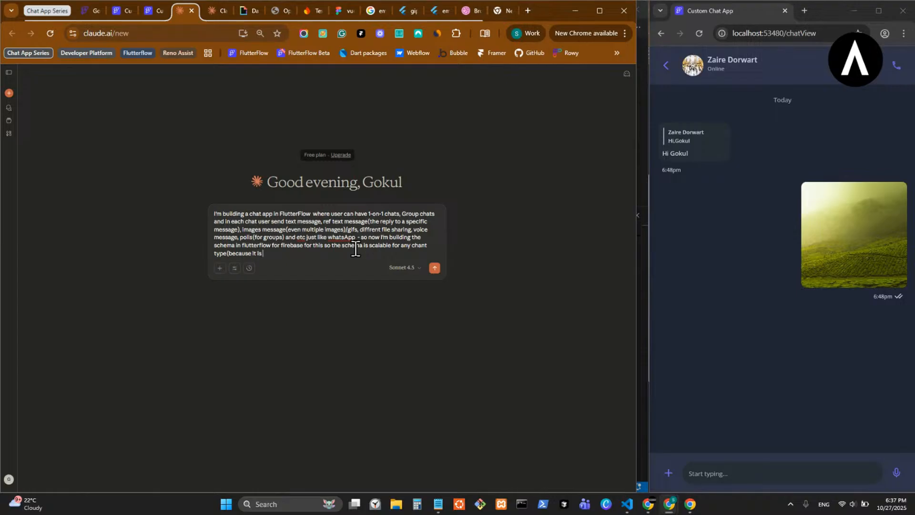
text(for a)
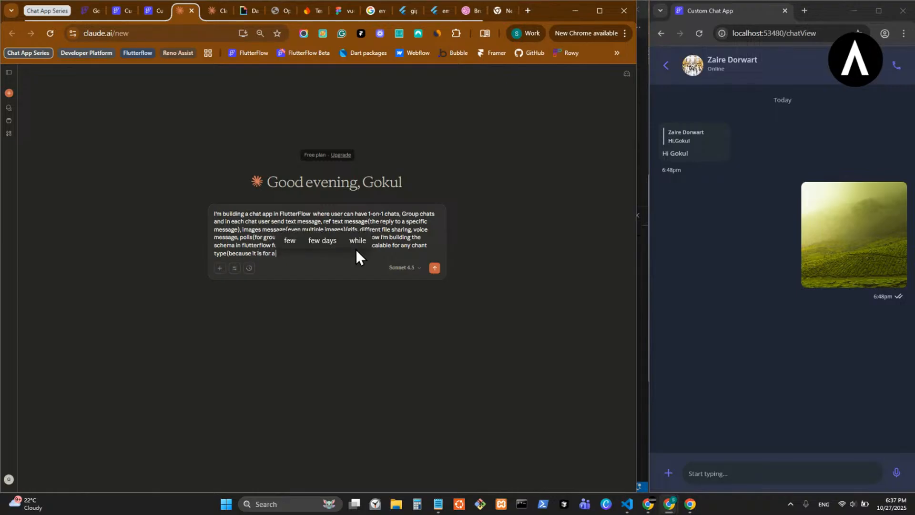
text( youtube t)
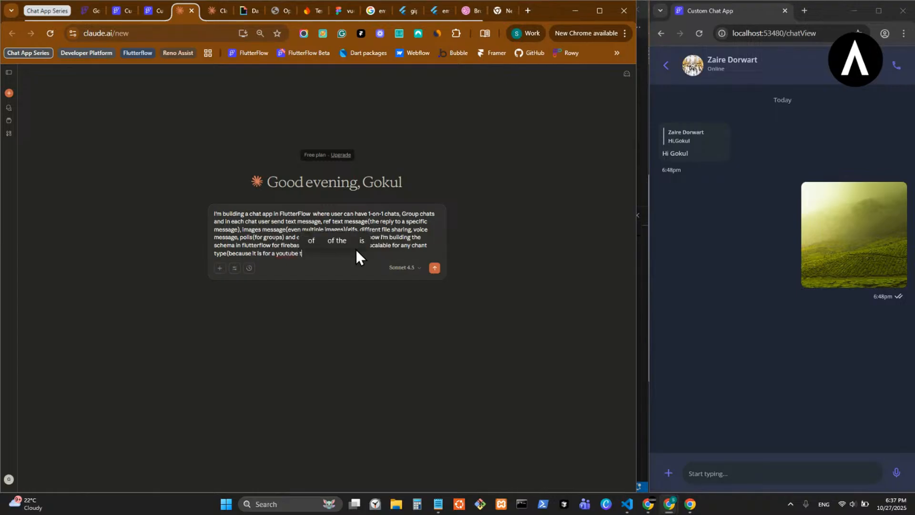
text(utorial)
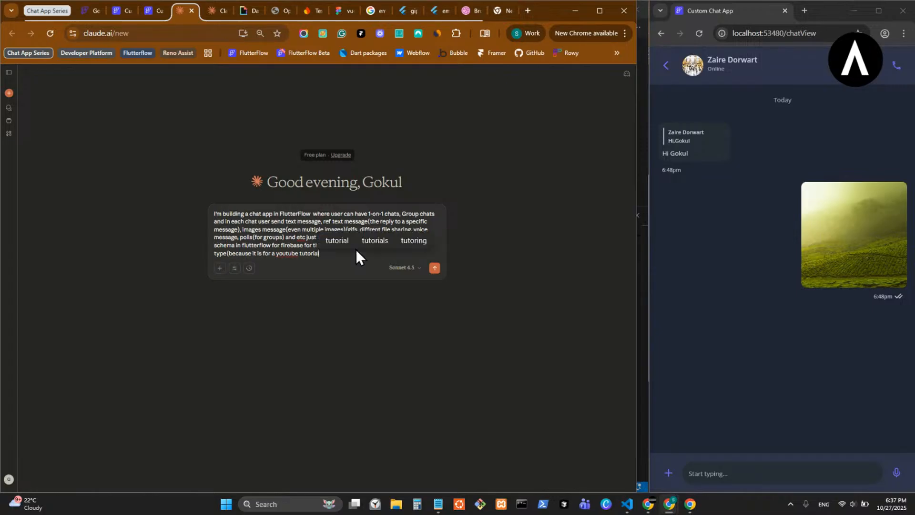
text() where usr)
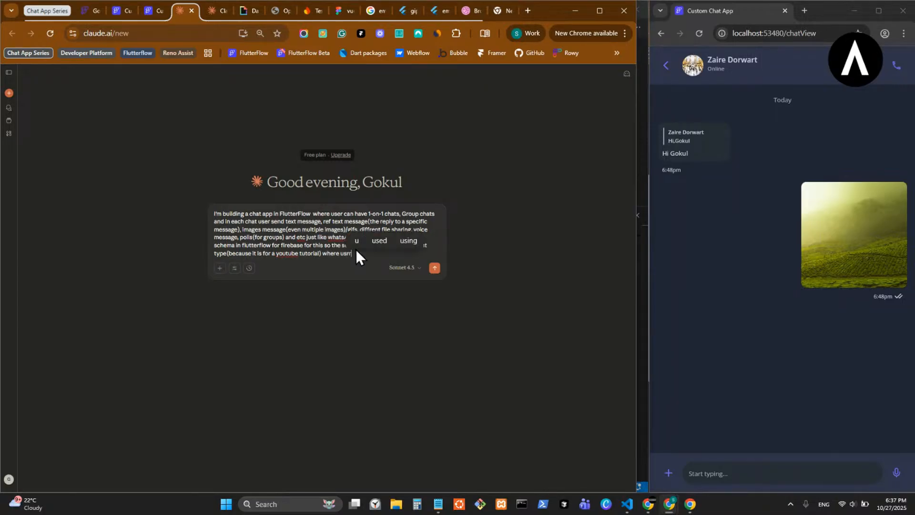
- Extend the prompt with "where users can use this template for any dynamic purpose"
key(BackSpace)
text(ers can use to)
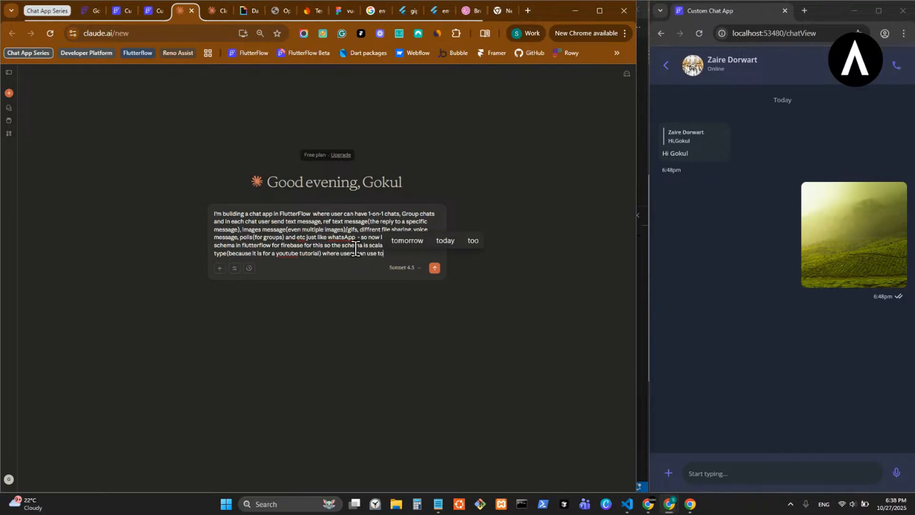
key(BackSpace)
text(his template for )
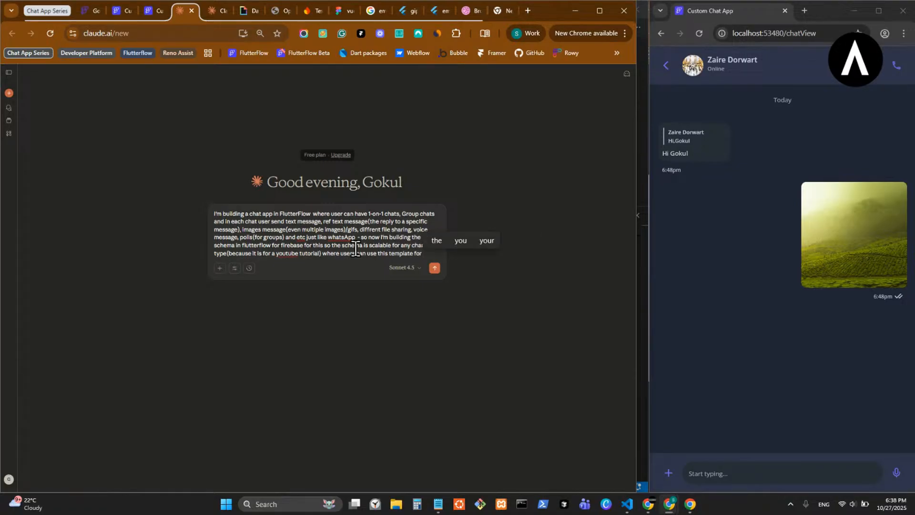
text(any dy)
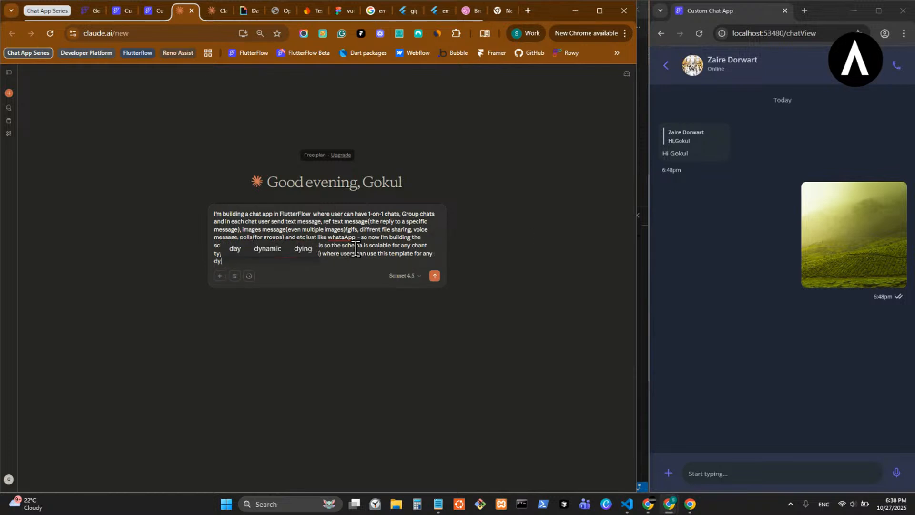
text(namic pur)
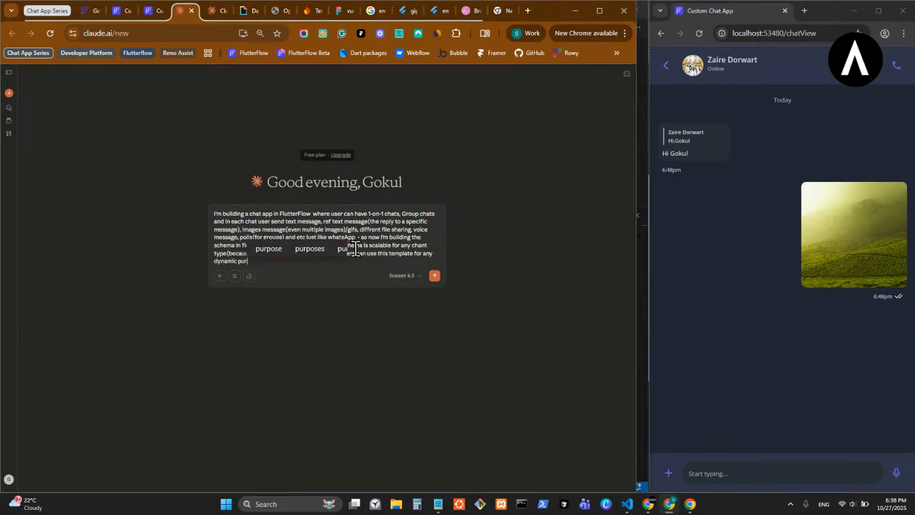
text(pose)
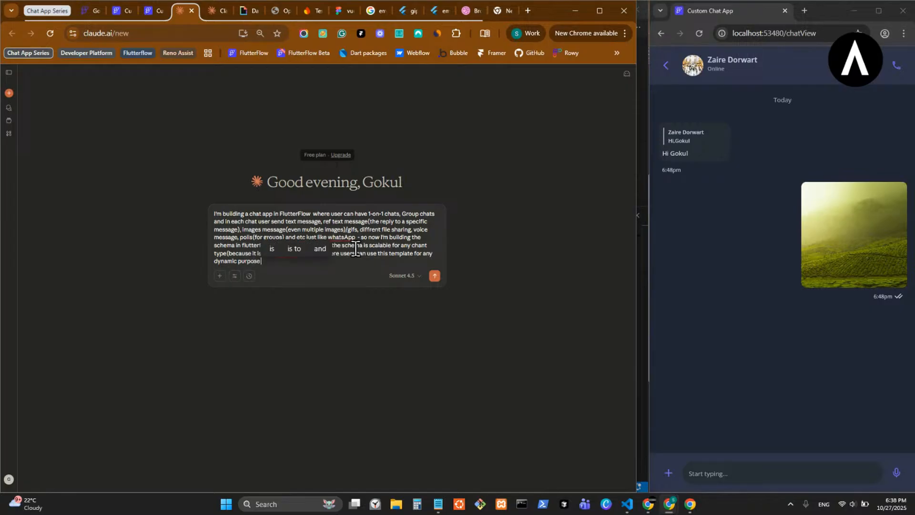
text( support chat)
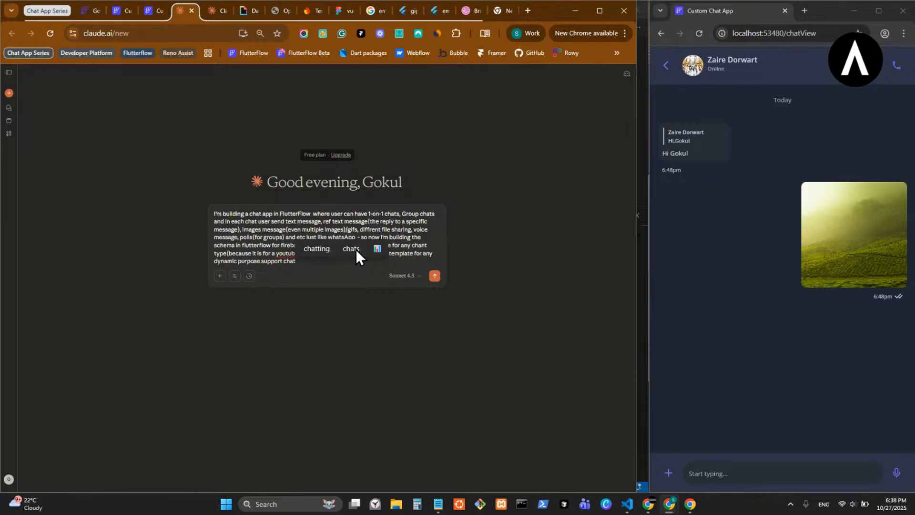
- Continue the prompt with "support chat/ single chat gourps chats based on their user case("
text(/ s)
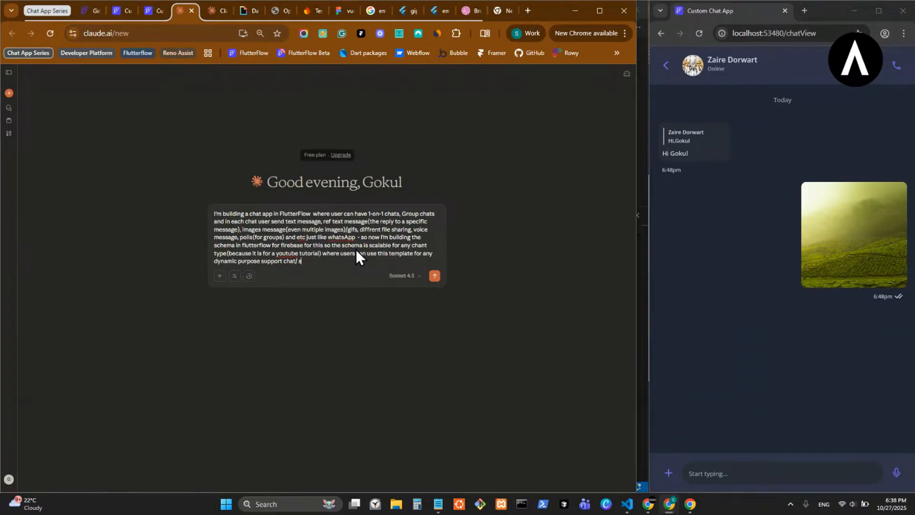
text(ingle chat gour)
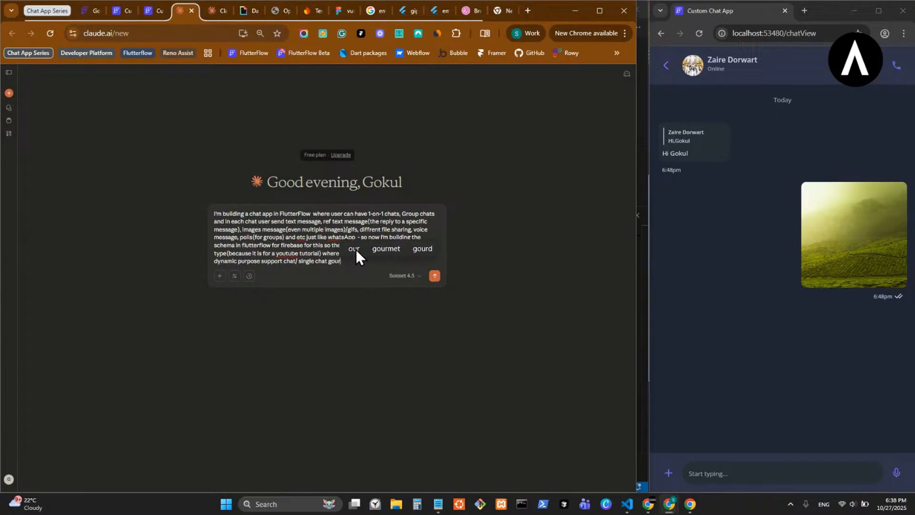
text(pscha)
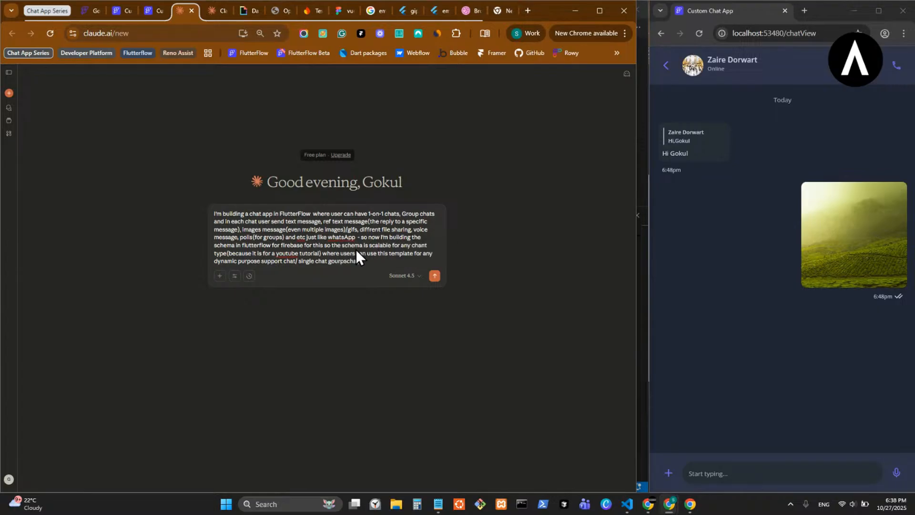
key(BackSpace)
text(chats bas)
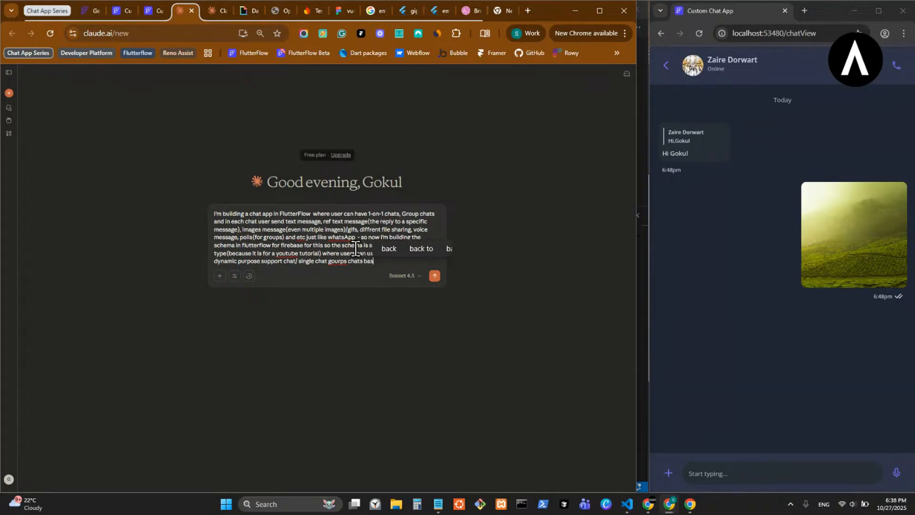
text(ed on their user case)
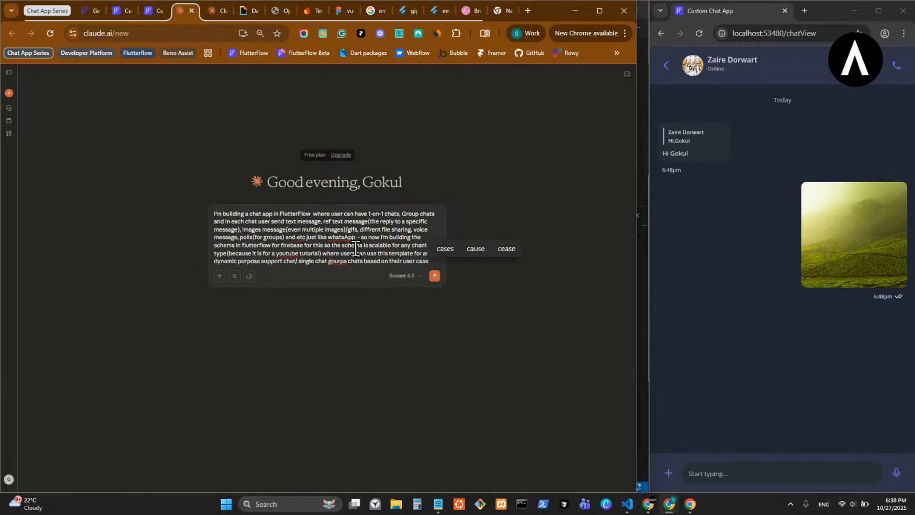
text(()
- Insert a comma after "single chat" and correct the flagged words "gourps" to "groups" and "youtube" to "you tube"
click(328, 261)
text(,)
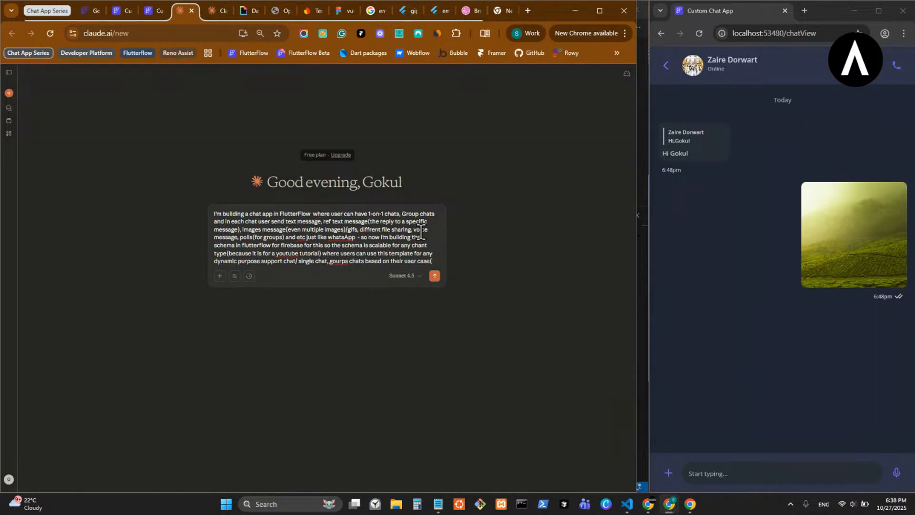
right_click(338, 261)
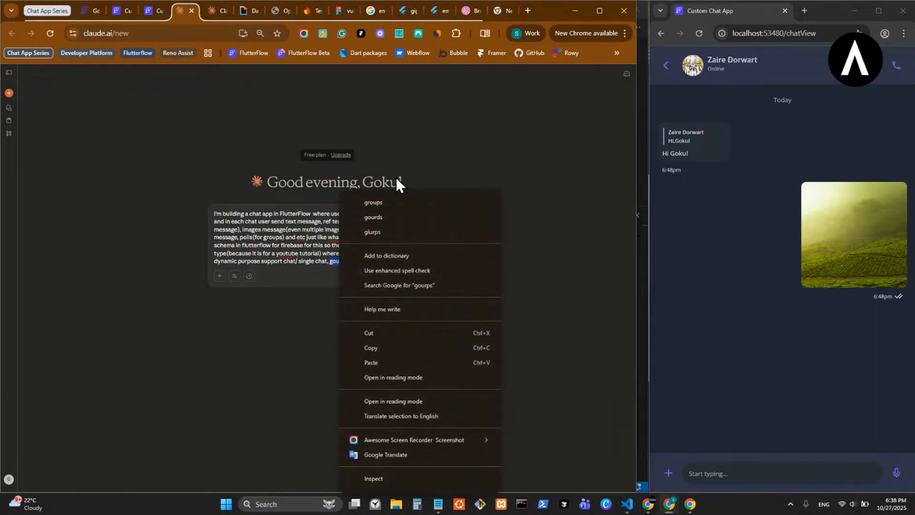
click(389, 204)
right_click(286, 253)
click(323, 232)
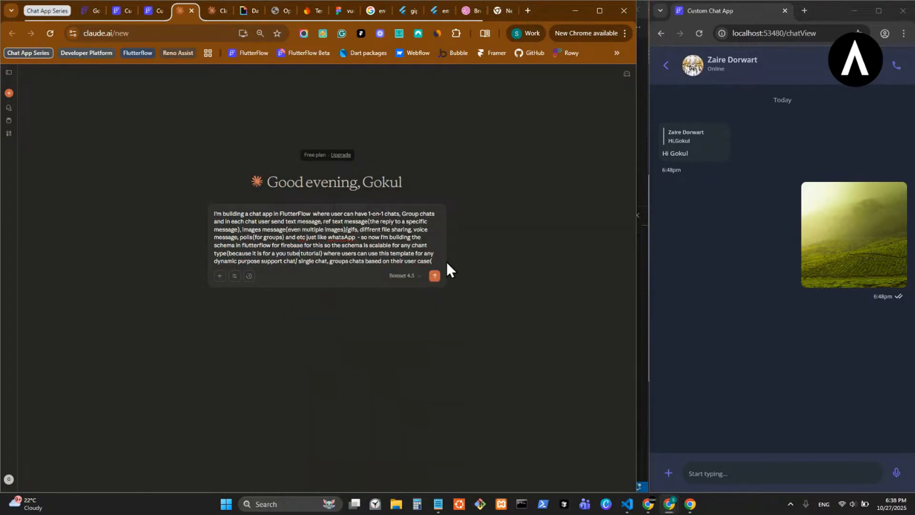
- Reword the end of the prompt from "case(" so that it reads "based on their user use case"
text(use what to)
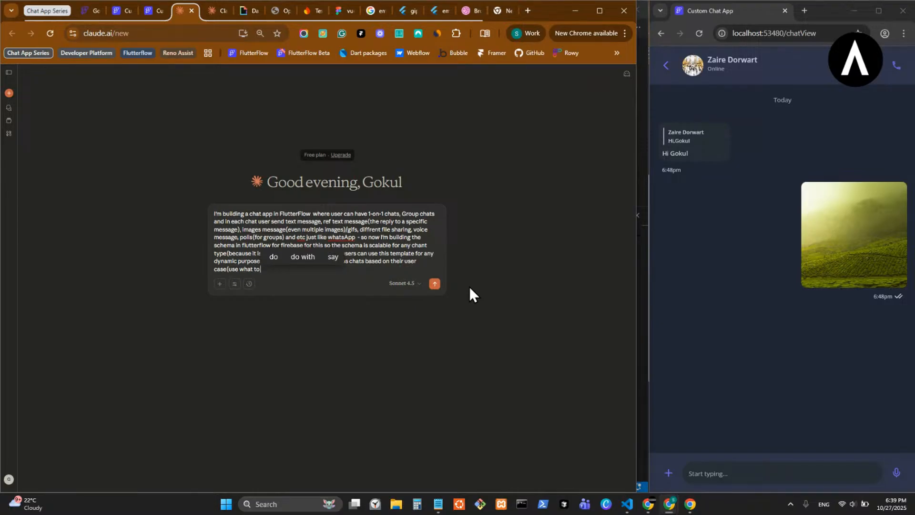
key(BackSpace)
key(BackSpace)
key(BackSpace)
key(BackSpace)
key(BackSpace)
key(BackSpace)
key(BackSpace)
key(BackSpace)
key(BackSpace)
key(BackSpace)
key(BackSpace)
key(BackSpace)
text(use case)
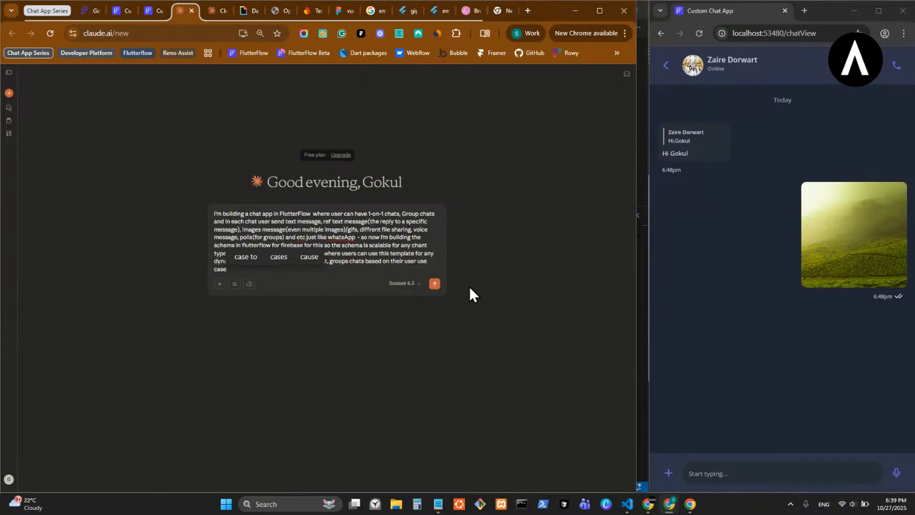
text(, so d)
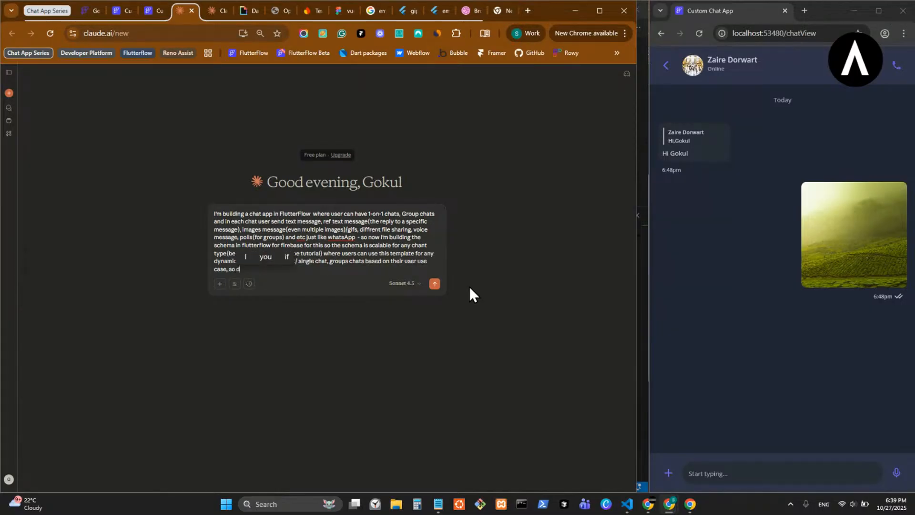
text(esign me the s)
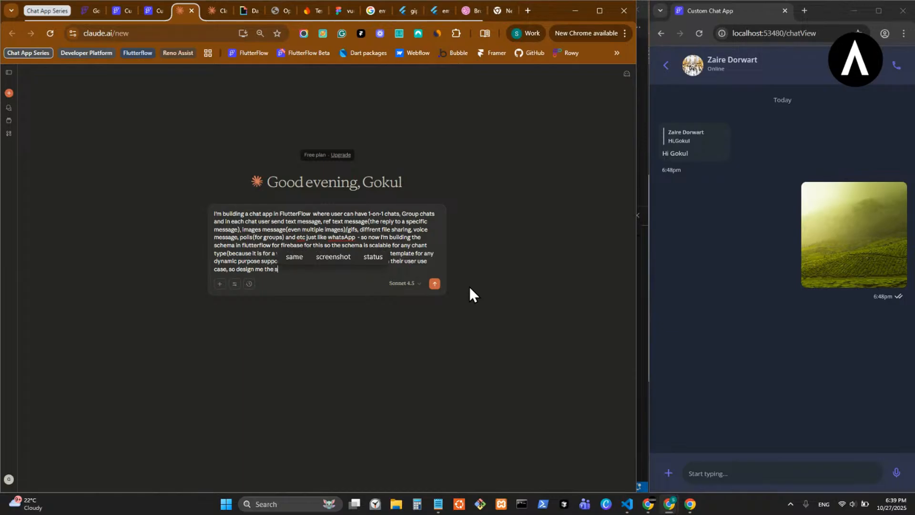
text(chema for it)
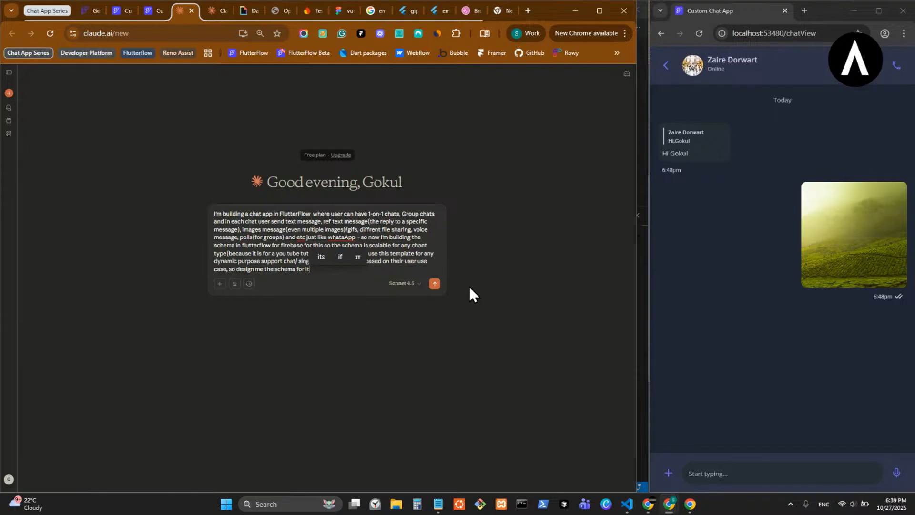
- Finish the prompt with ", so design me the schema for it" and send it to Claude
key(Return)
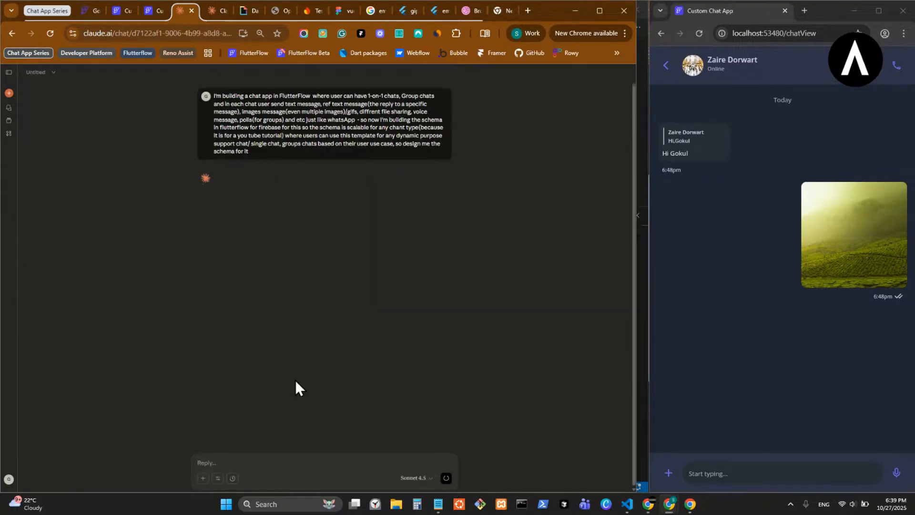
- Select the sent schema prompt text and turn on extended thinking for Claude
triple_click(297, 126)
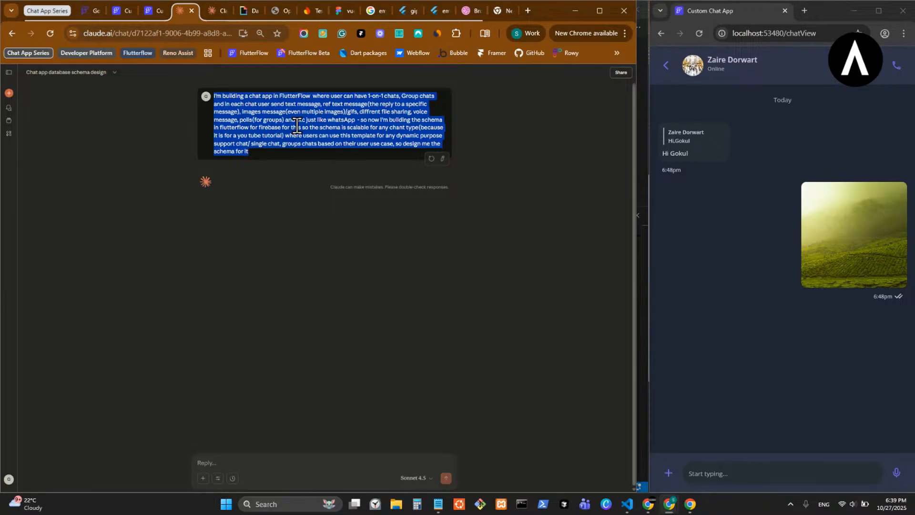
click(232, 478)
click(10, 95)
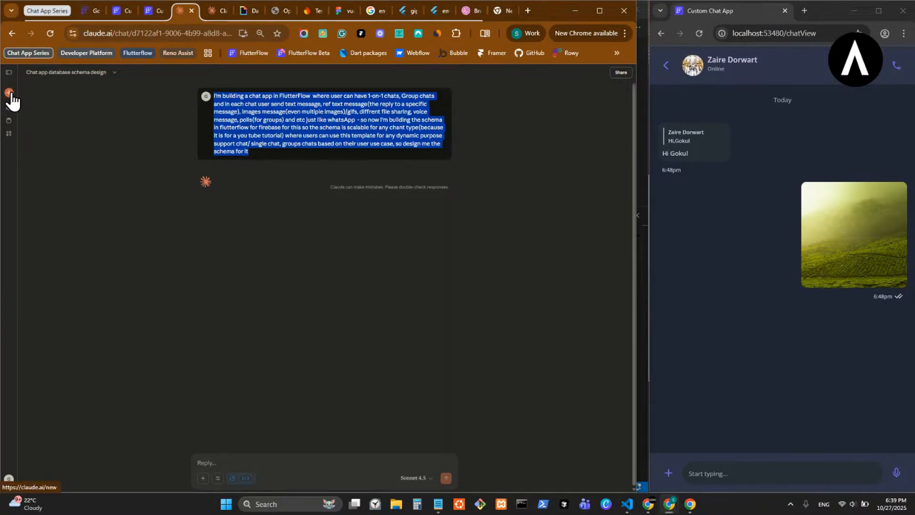
click(286, 215)
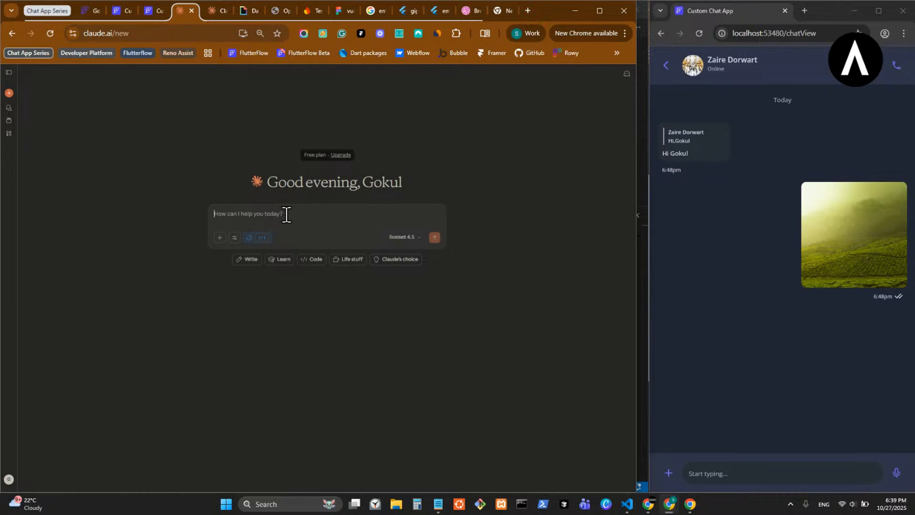
key(ctrl+v)
key(ctrl+a)
key(super+v)
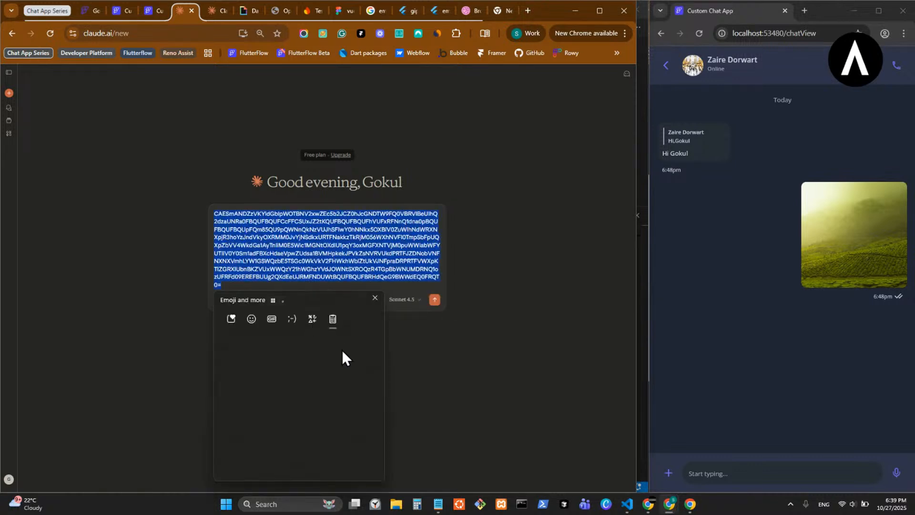
key(Escape)
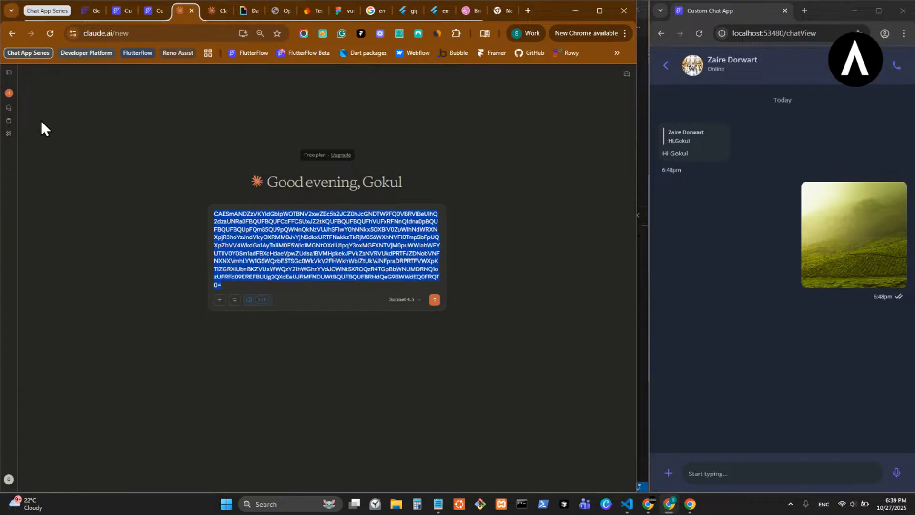
click(12, 33)
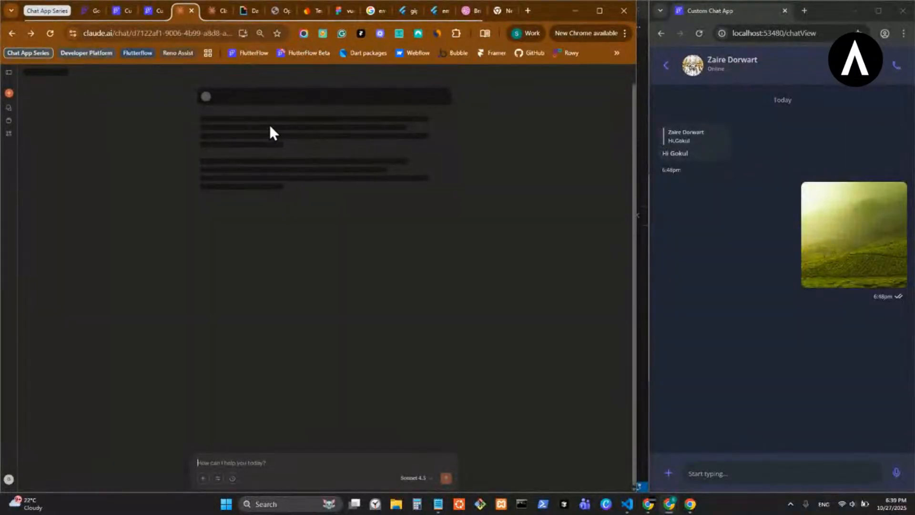
- Copy the sent schema prompt into a new Claude chat, replacing the draft text there, and send it
triple_click(305, 123)
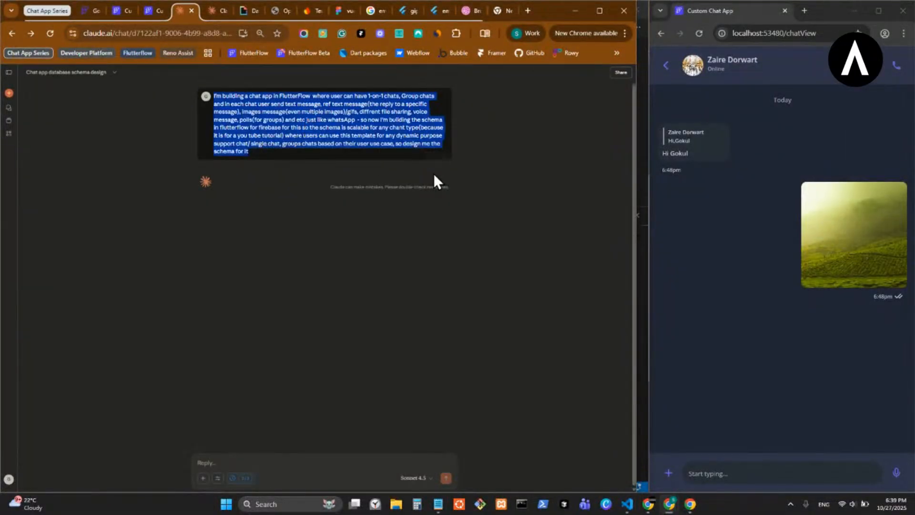
right_click(333, 112)
click(362, 123)
click(10, 93)
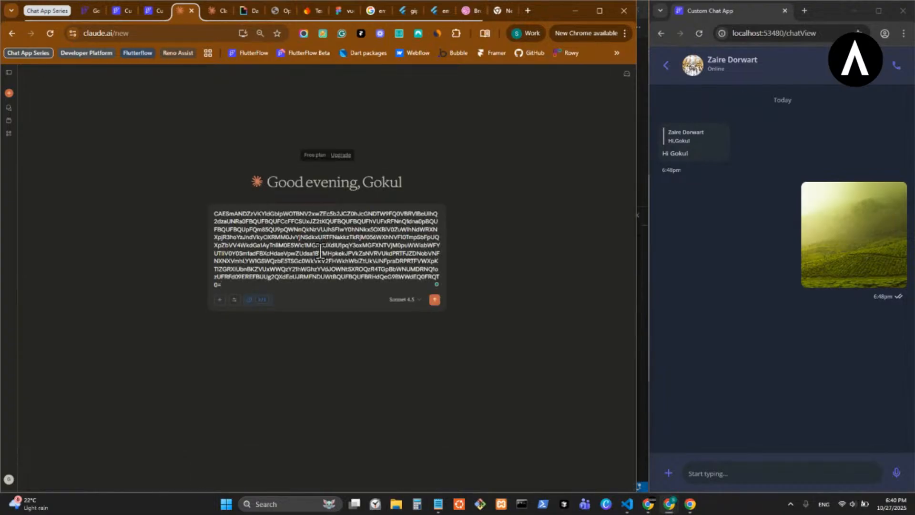
key(ctrl+a)
key(ctrl+v)
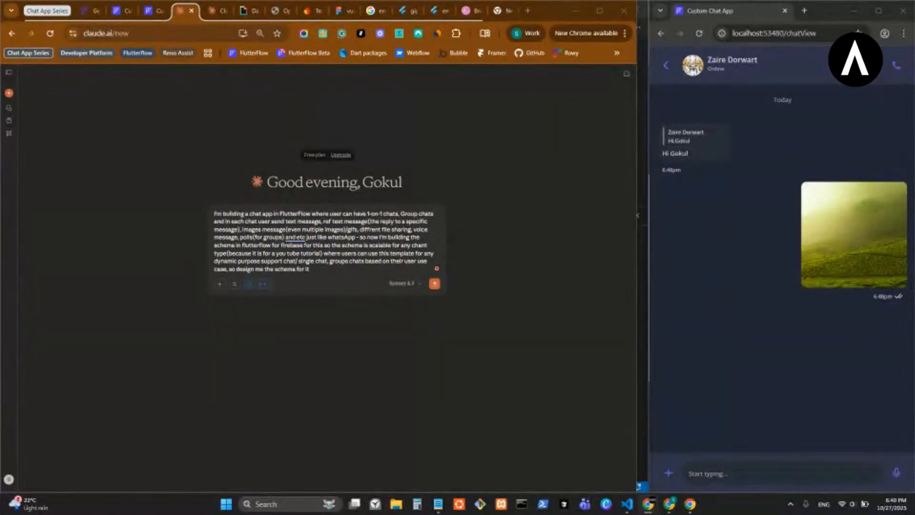
click(434, 284)
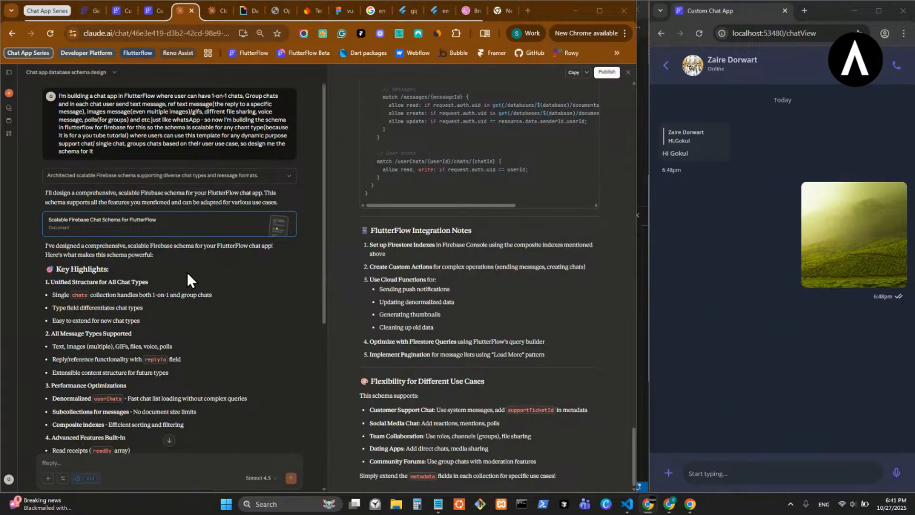
- Read the key highlights of Claude's answer and the users collection at the start of the schema document
scroll(247, 283, down, 1)
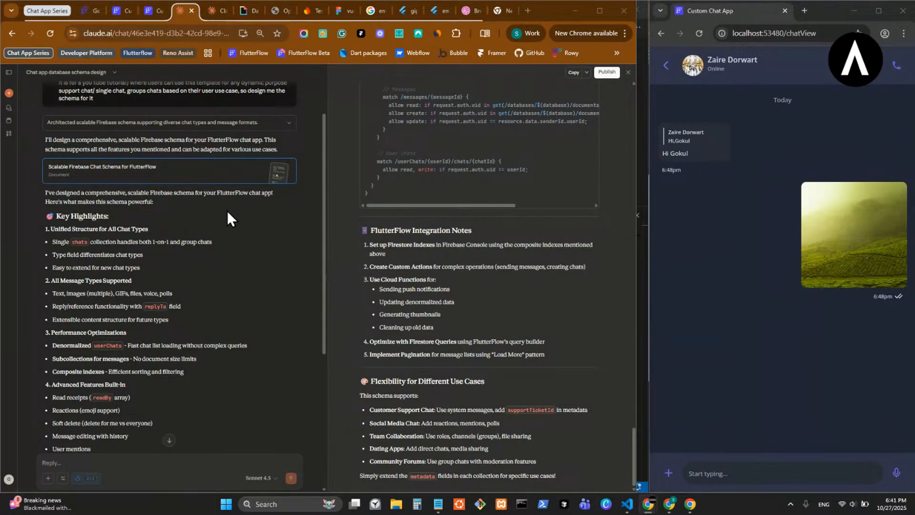
scroll(198, 257, down, 1)
scroll(473, 239, up, 20)
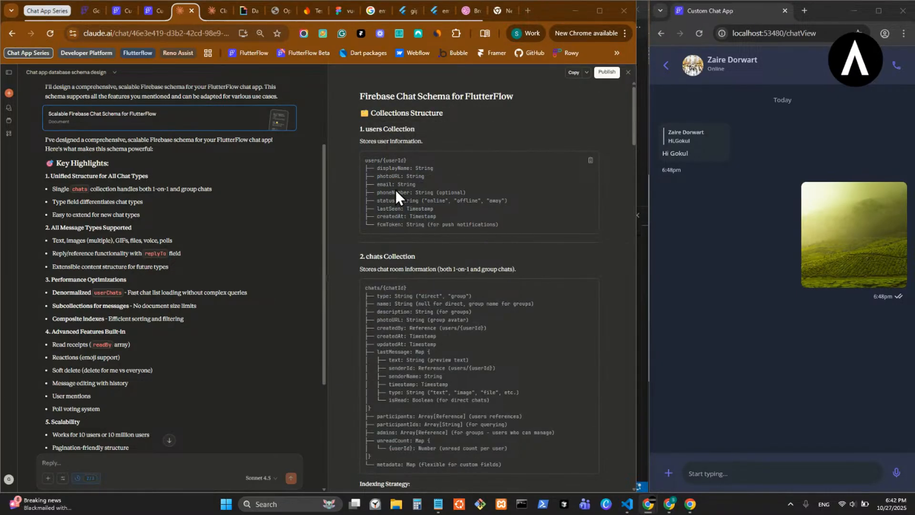
scroll(405, 195, down, 2)
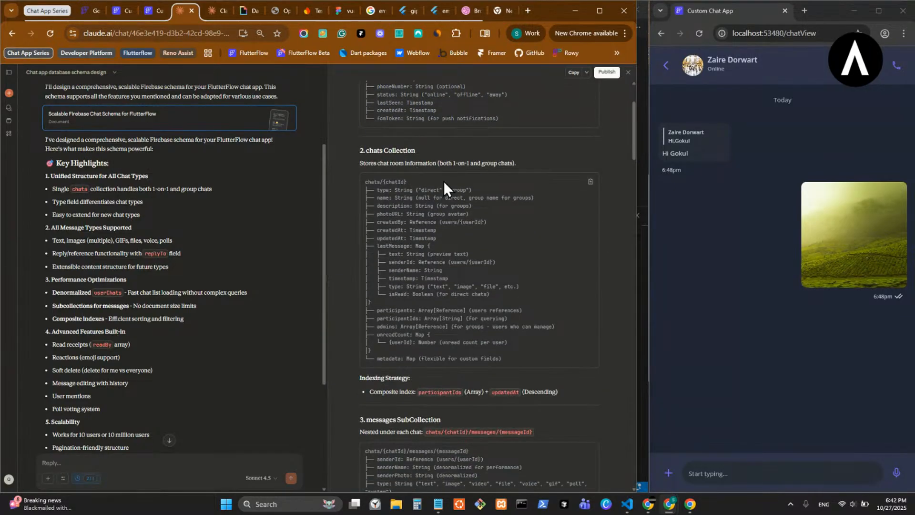
- Examine the chats collection in the schema, focusing on the lastMessage map with its text preview and type fields
double_click(378, 182)
click(395, 184)
drag(425, 247, 415, 247)
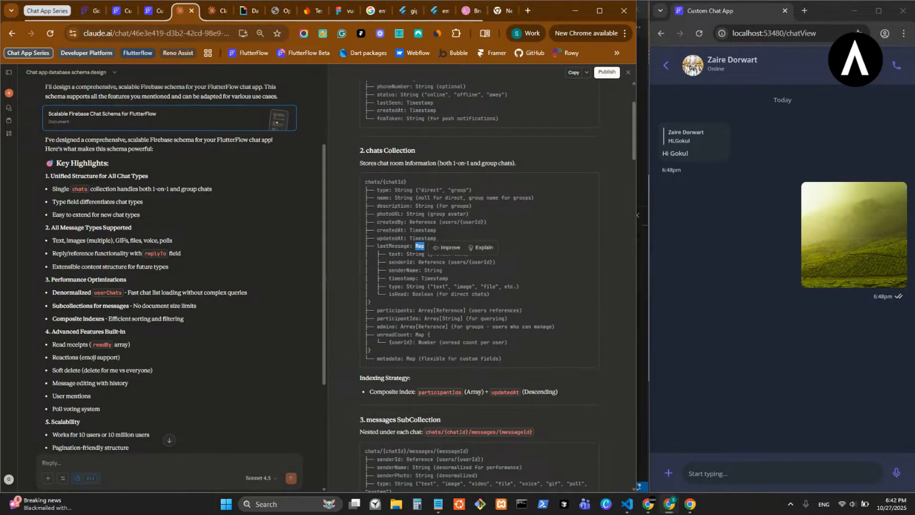
click(427, 295)
double_click(419, 255)
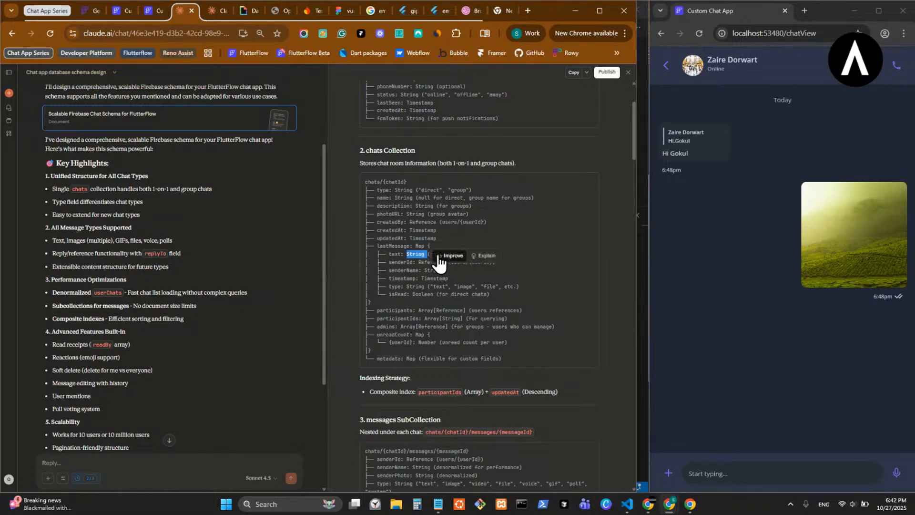
click(395, 272)
double_click(441, 253)
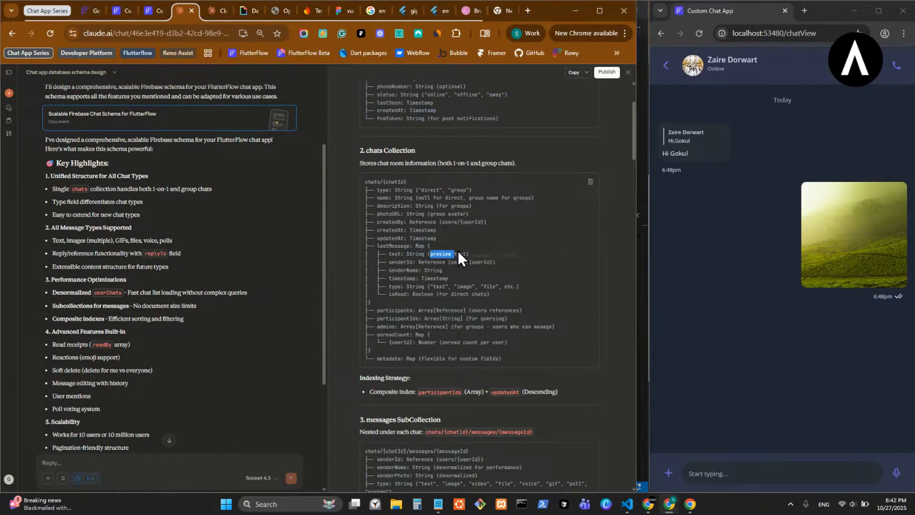
click(440, 255)
drag(433, 286, 443, 287)
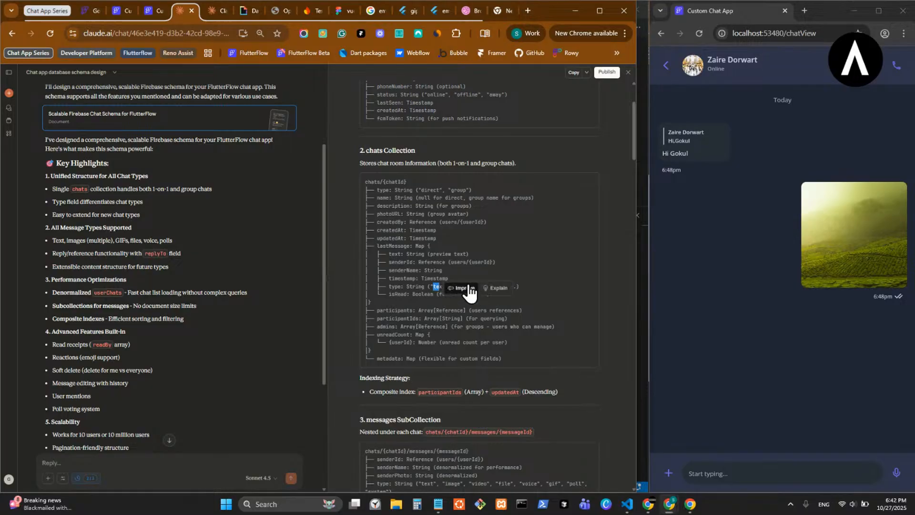
click(536, 278)
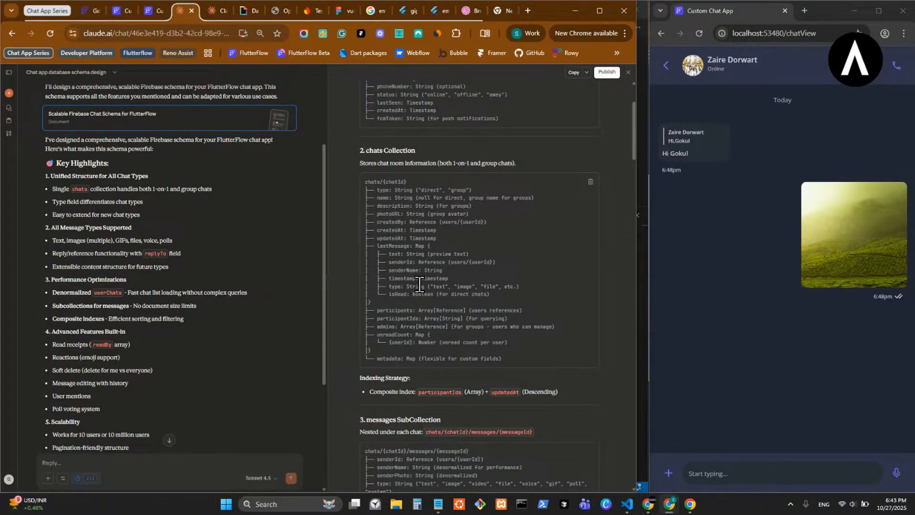
- Check the lastMessage type values, the isRead field and the participants and participantIds arrays of the chats collection
double_click(439, 288)
click(421, 292)
double_click(462, 287)
click(414, 288)
drag(389, 295, 426, 301)
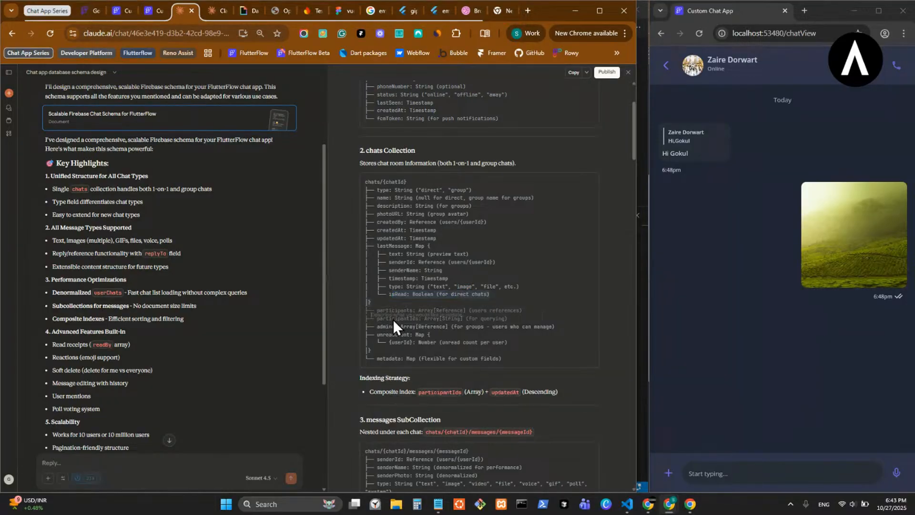
click(392, 319)
double_click(408, 313)
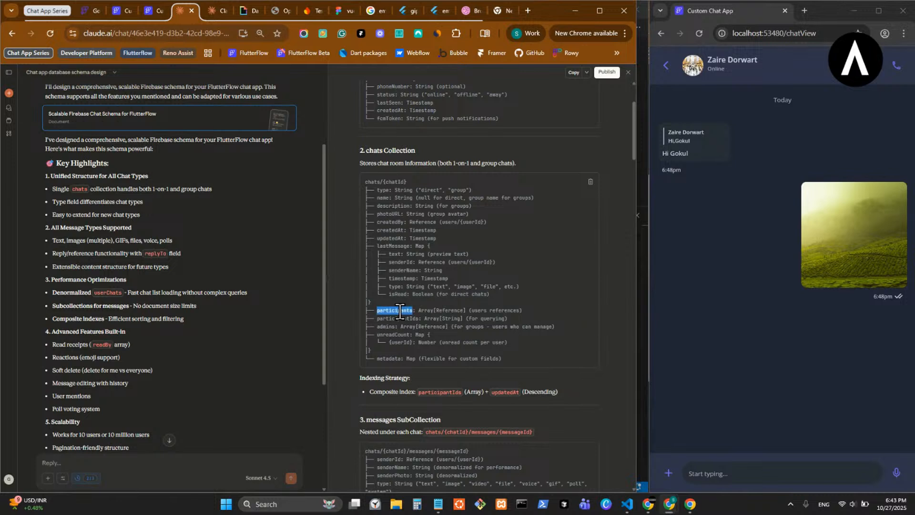
click(394, 320)
- Examine the messages subcollection, including its type values, the content map for media, files, voice and polls, and the replyTo map
scroll(446, 336, down, 1)
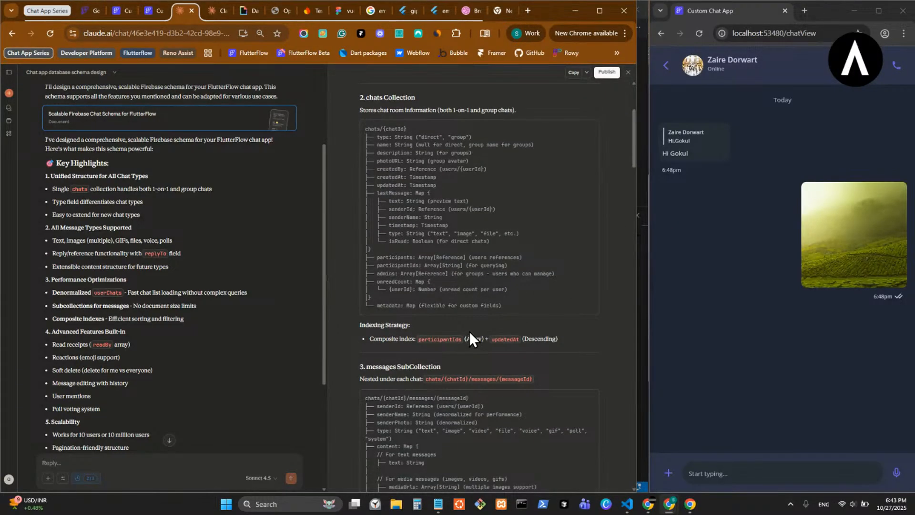
scroll(470, 339, down, 1)
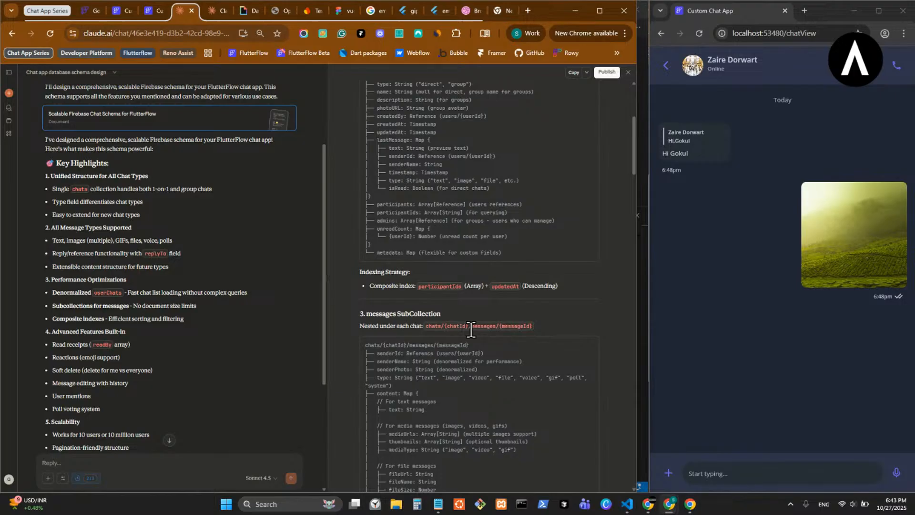
scroll(471, 330, down, 1)
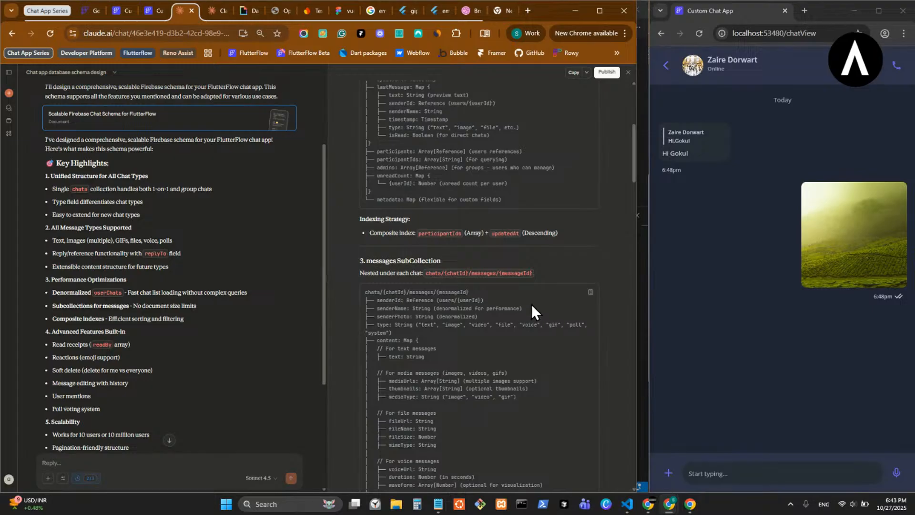
scroll(531, 305, down, 2)
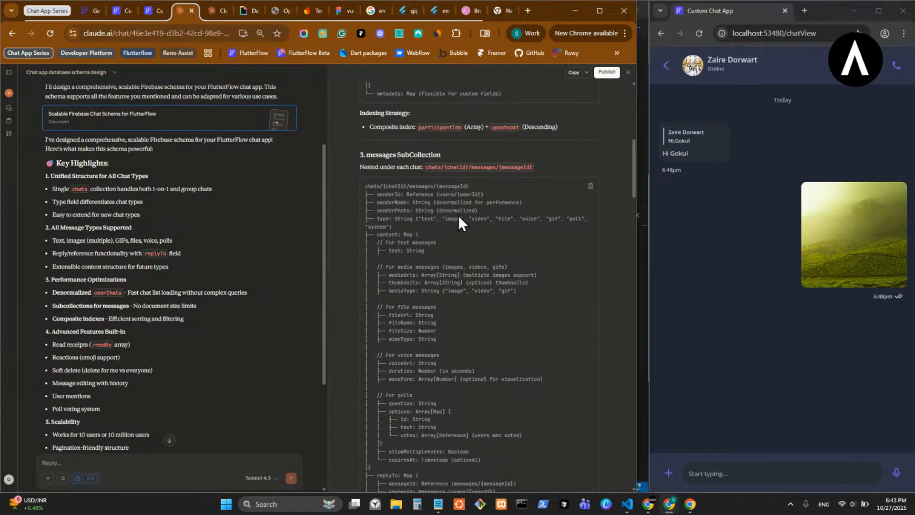
double_click(373, 227)
click(405, 237)
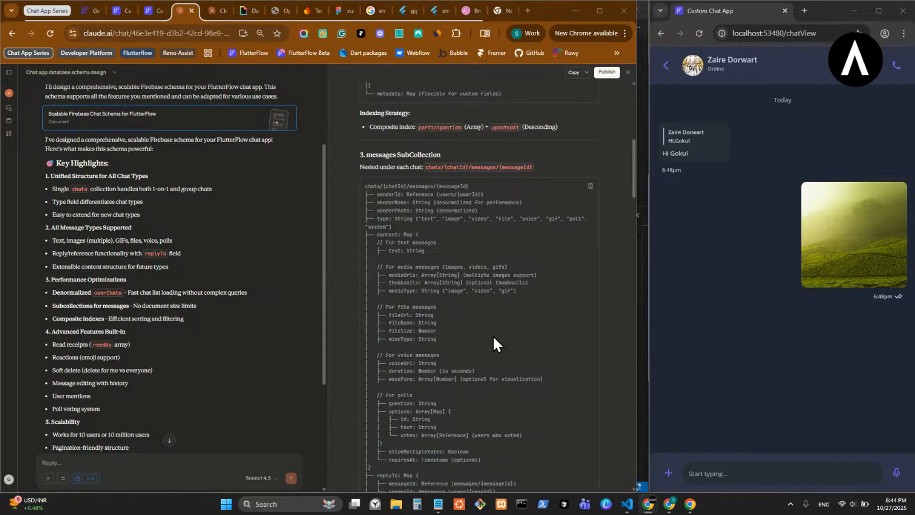
scroll(473, 307, down, 2)
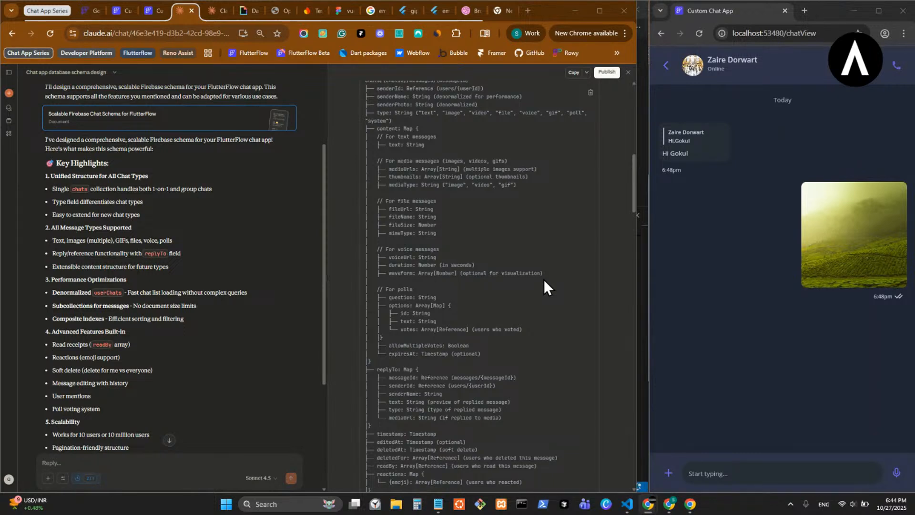
scroll(544, 281, down, 2)
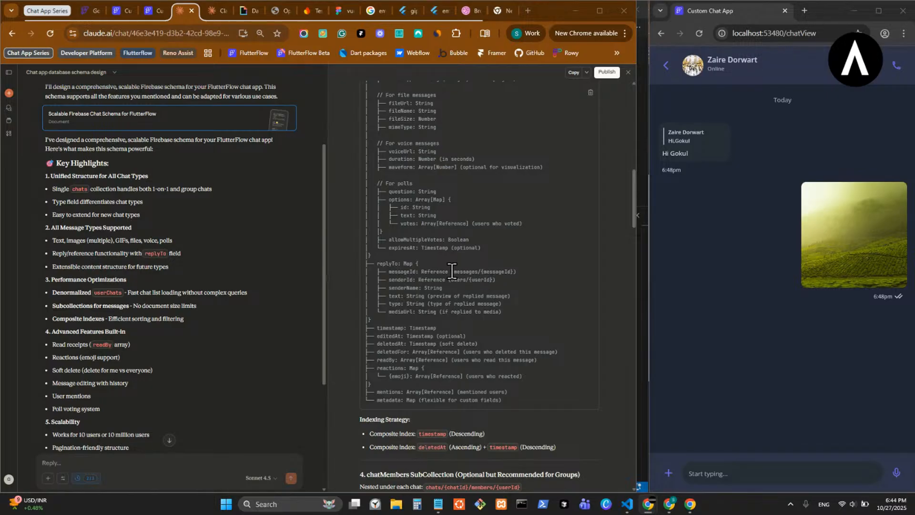
- Review the chatMembers subcollection, the userChats collection and the list of supported message types in the schema document
scroll(452, 270, down, 5)
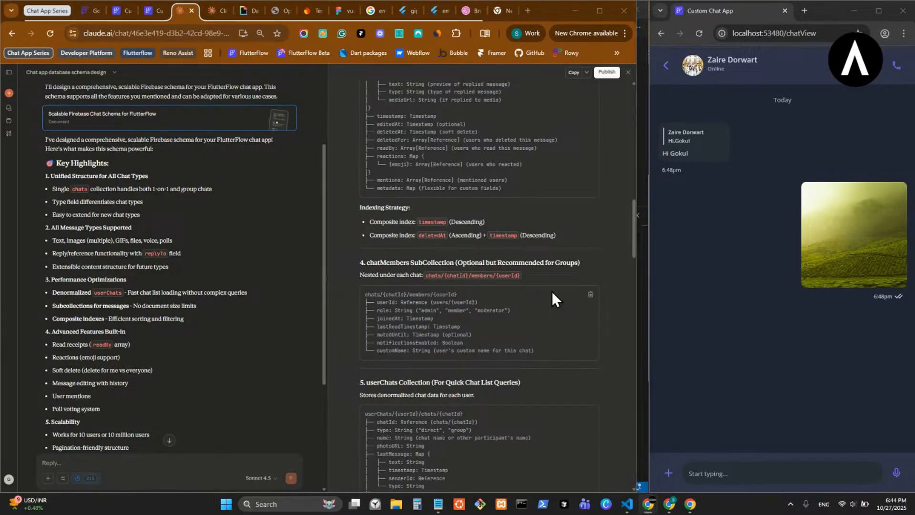
scroll(552, 291, down, 5)
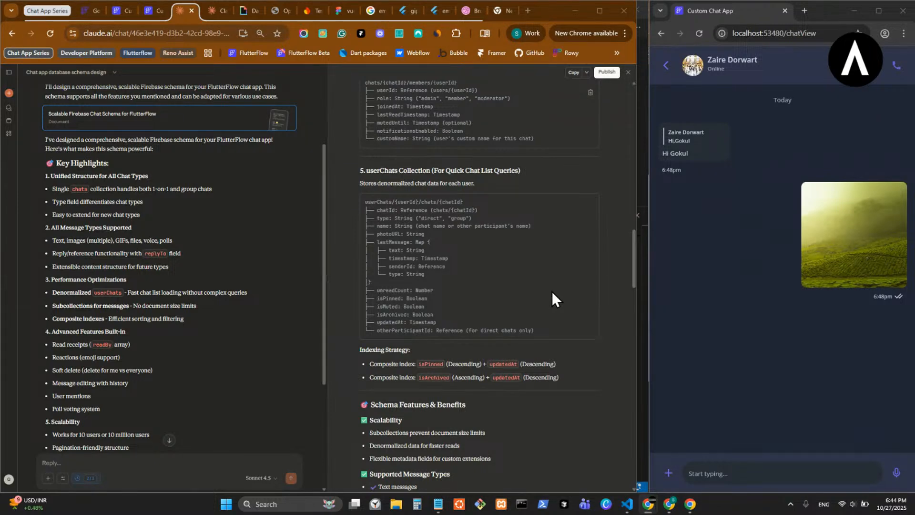
scroll(552, 298, down, 8)
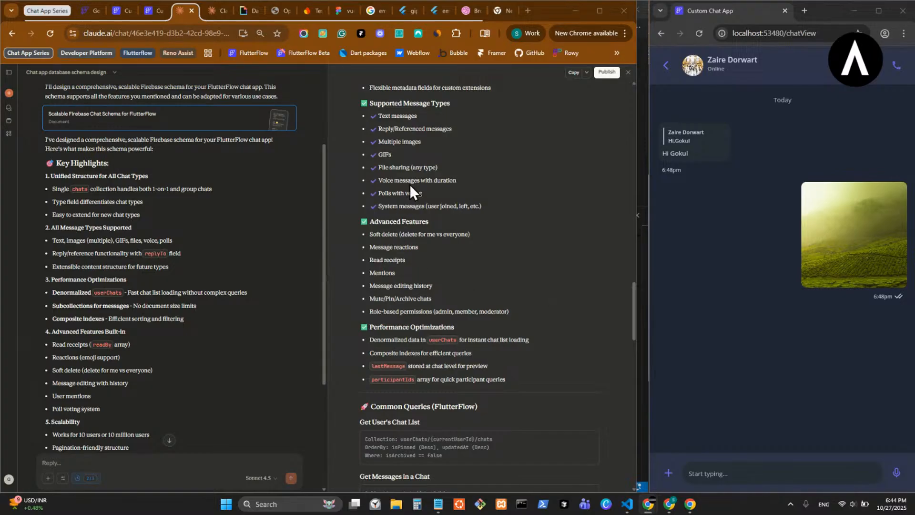
drag(381, 116, 422, 120)
drag(378, 140, 426, 142)
click(409, 162)
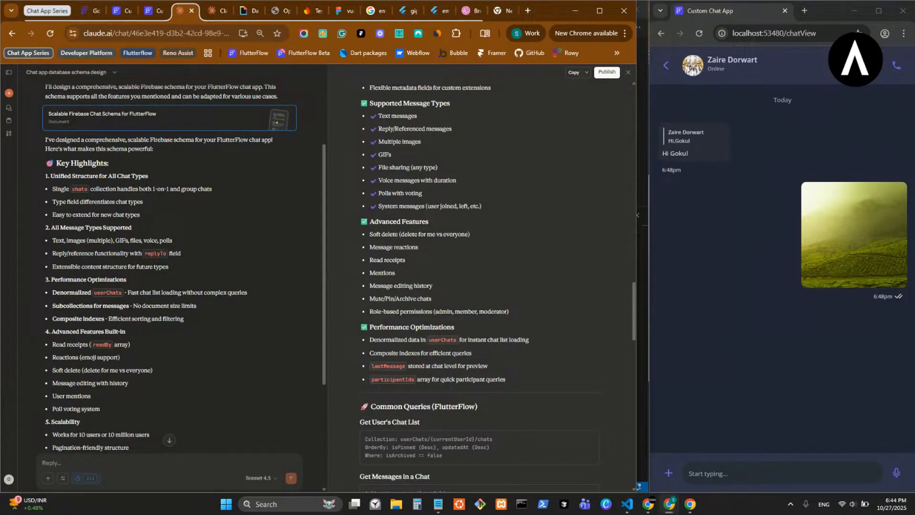
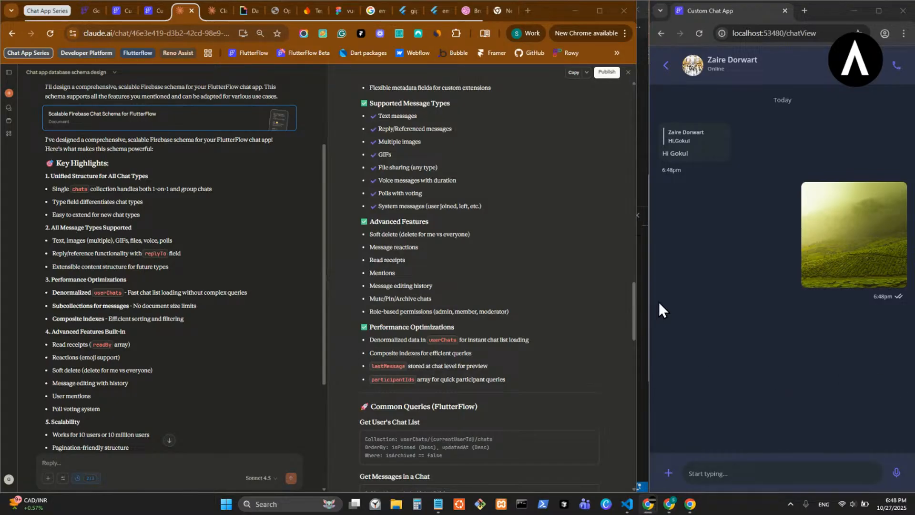
- Examine the schema's Advanced Features list, including soft delete, mentions, message editing history, mute/pin/archive chats and role-based permissions
mouse_move(647, 302)
mouse_down()
mouse_move(634, 302)
mouse_move(645, 308)
mouse_up()
key(alt+Tab)
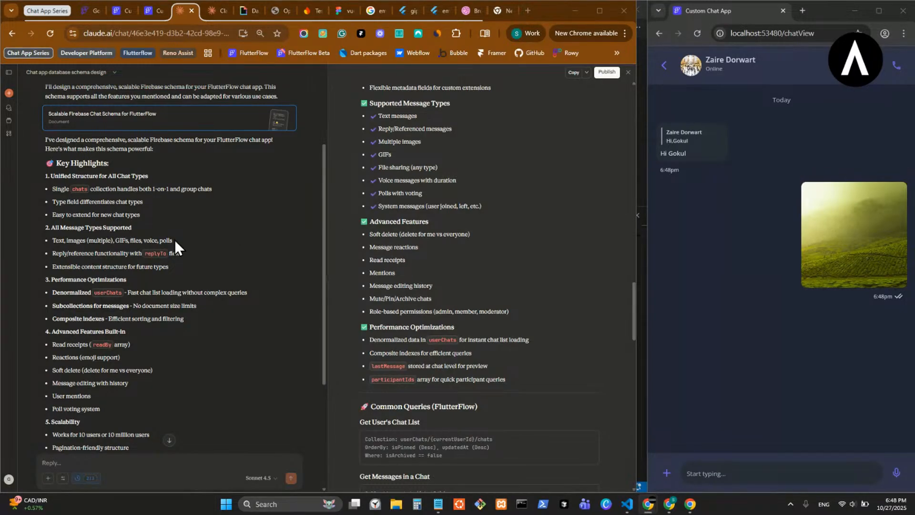
scroll(411, 284, down, 2)
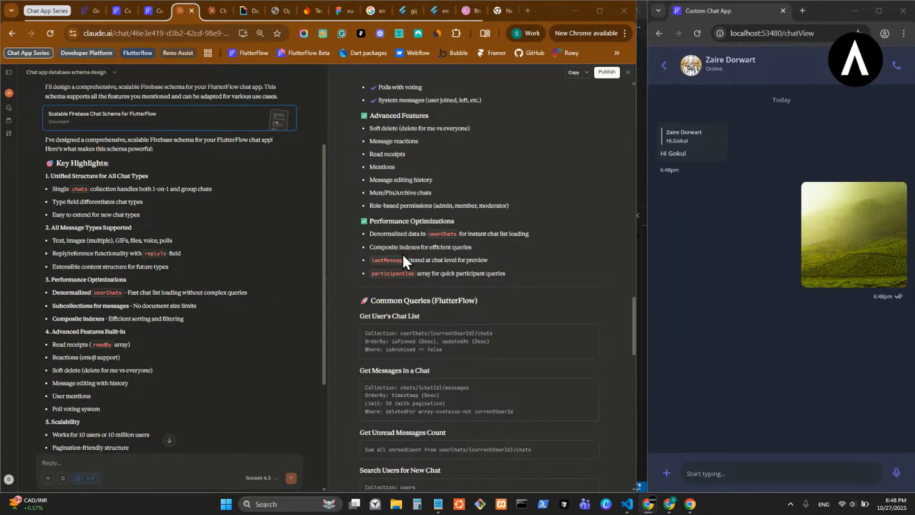
drag(391, 128, 455, 129)
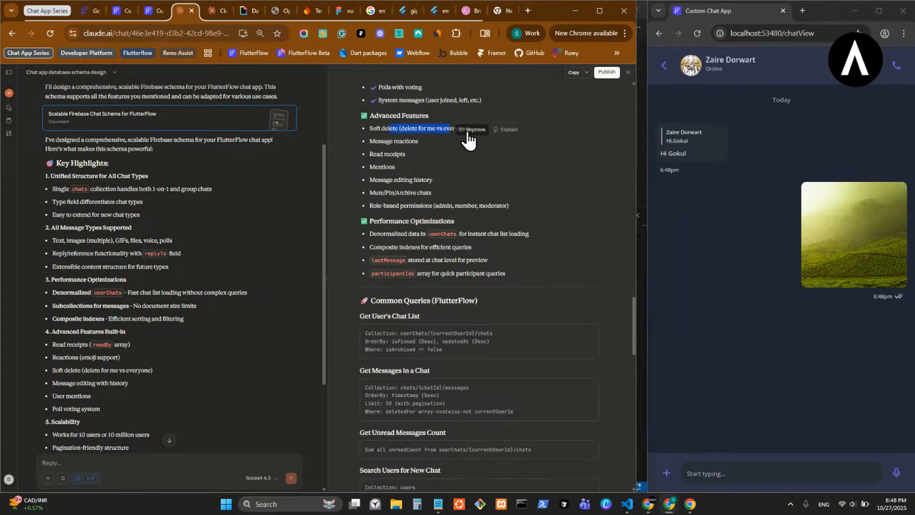
double_click(382, 166)
double_click(381, 180)
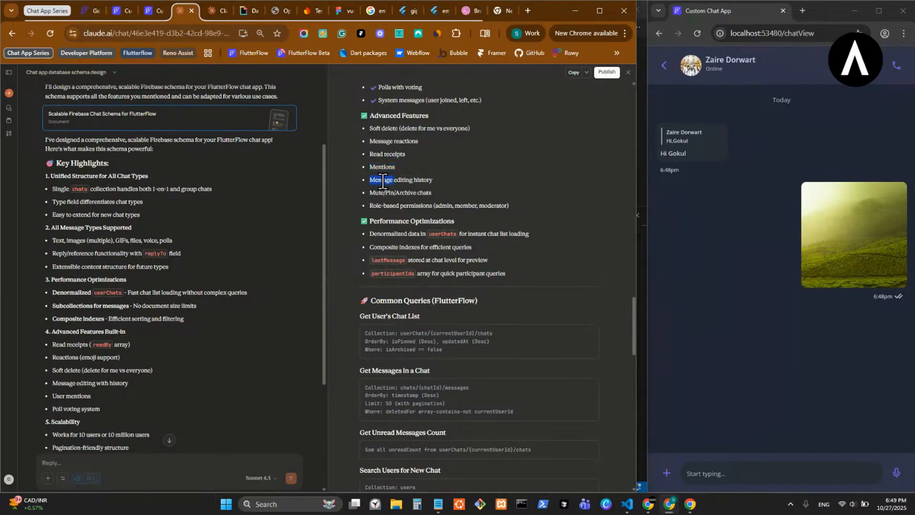
click(393, 217)
double_click(377, 192)
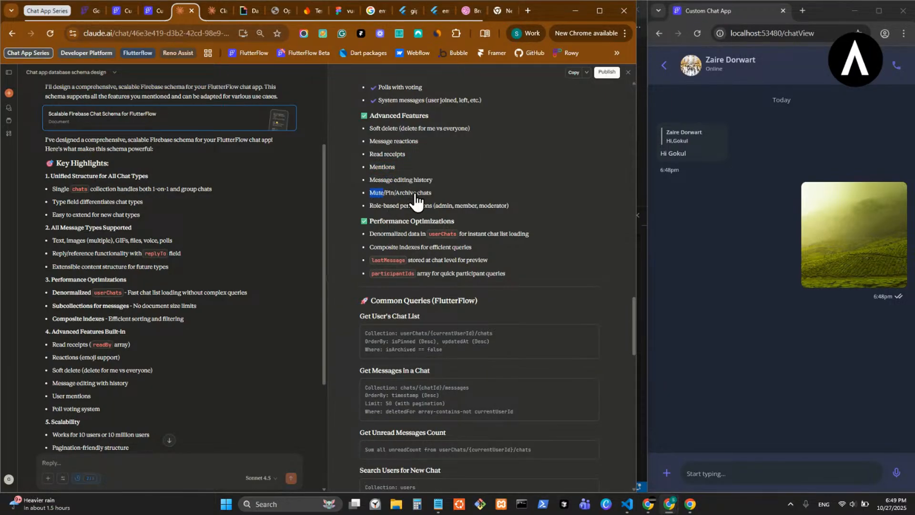
double_click(491, 206)
- Review the schema's Performance Optimizations, Common Queries and Implementation Tips for creating chats, sending messages, polls and file uploads
click(426, 234)
scroll(484, 272, down, 1)
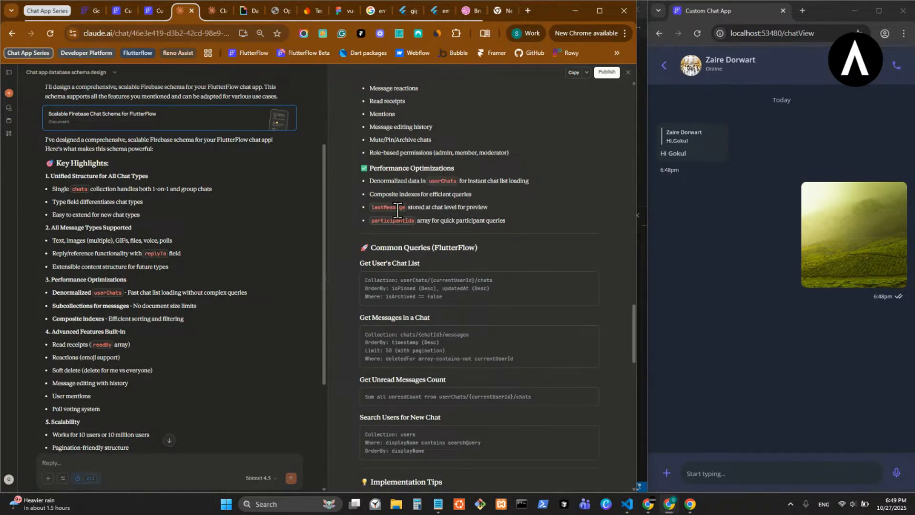
scroll(416, 216, down, 1)
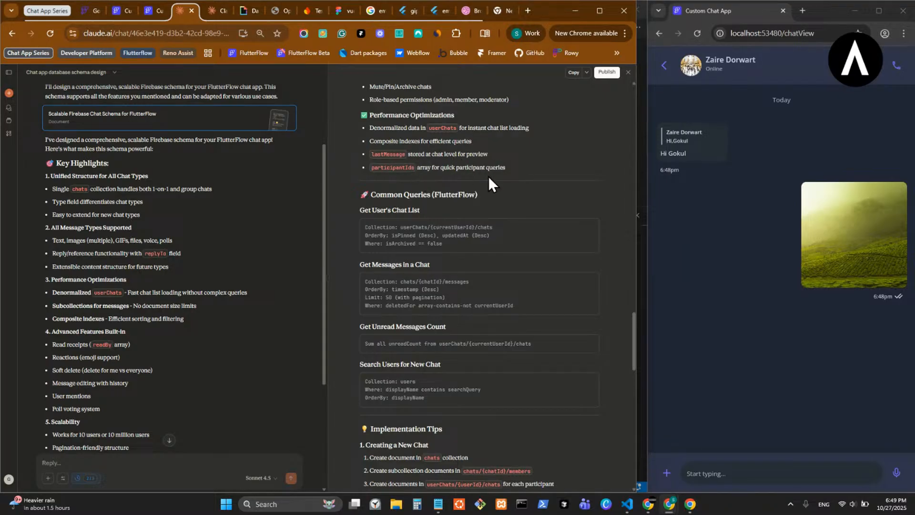
scroll(479, 233, down, 6)
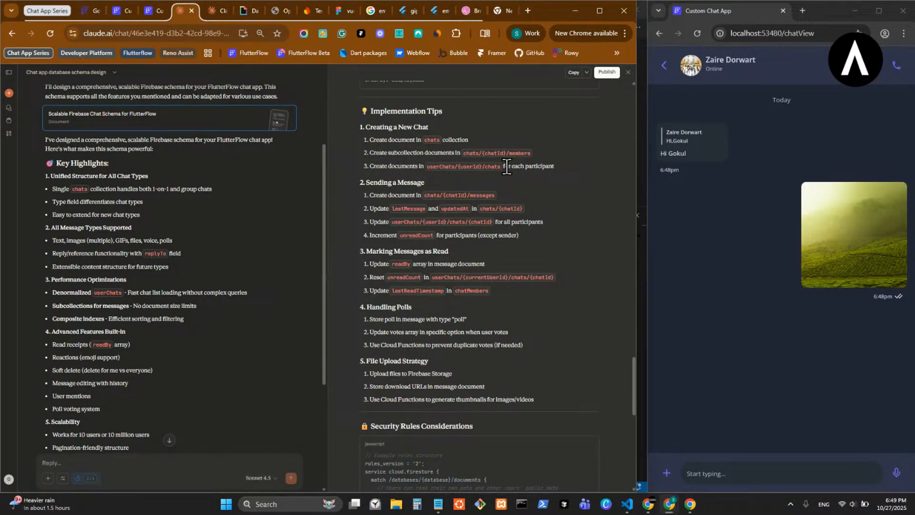
scroll(405, 201, down, 1)
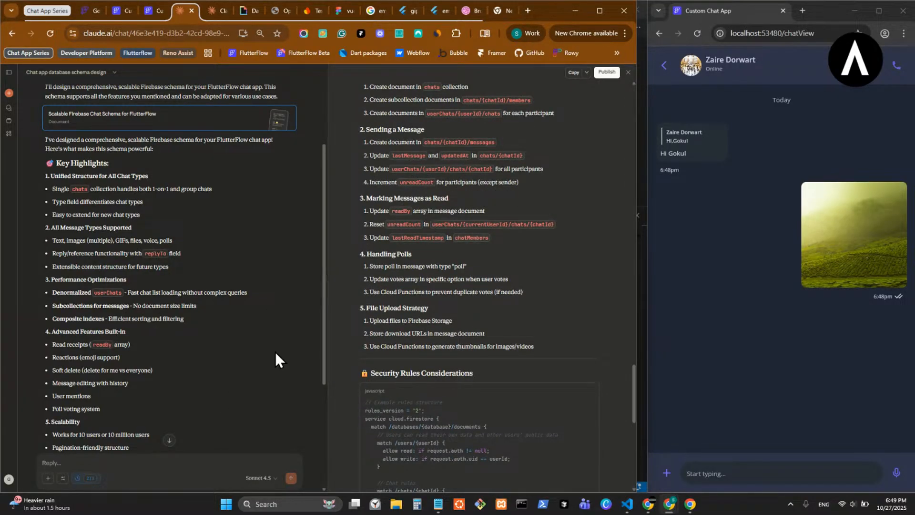
text(nore fo)
key(BackSpace)
key(BackSpace)
key(BackSpace)
key(BackSpace)
key(BackSpace)
key(BackSpace)
key(BackSpace)
key(alt+Tab)
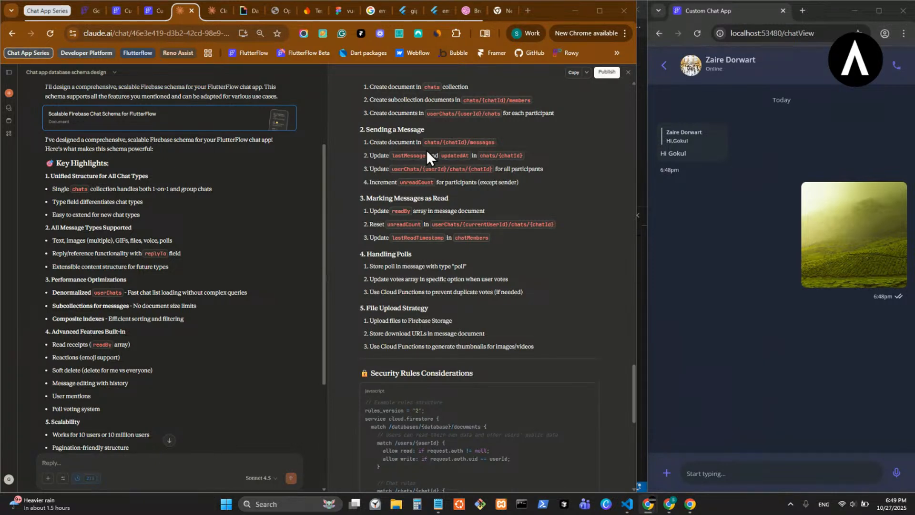
- Switch to FlutterFlow and try userA and userB as the new field name in the chats schema
click(154, 16)
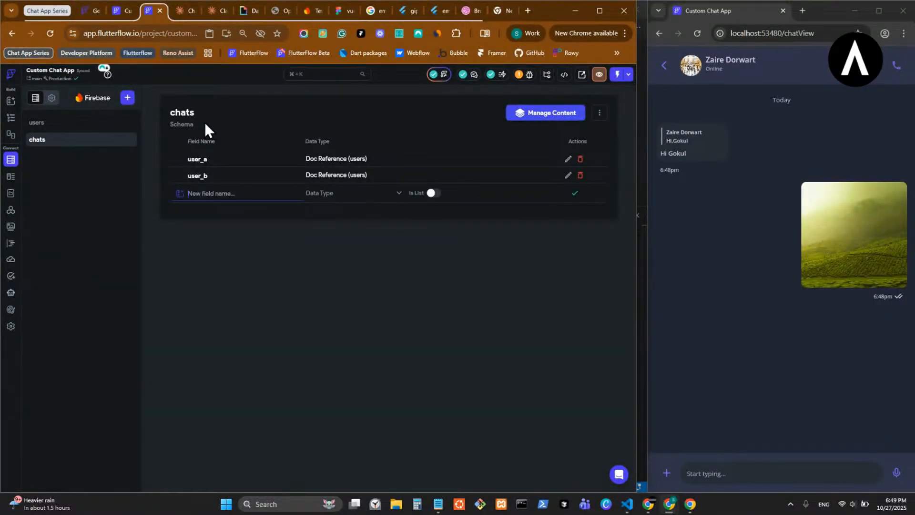
text(userA)
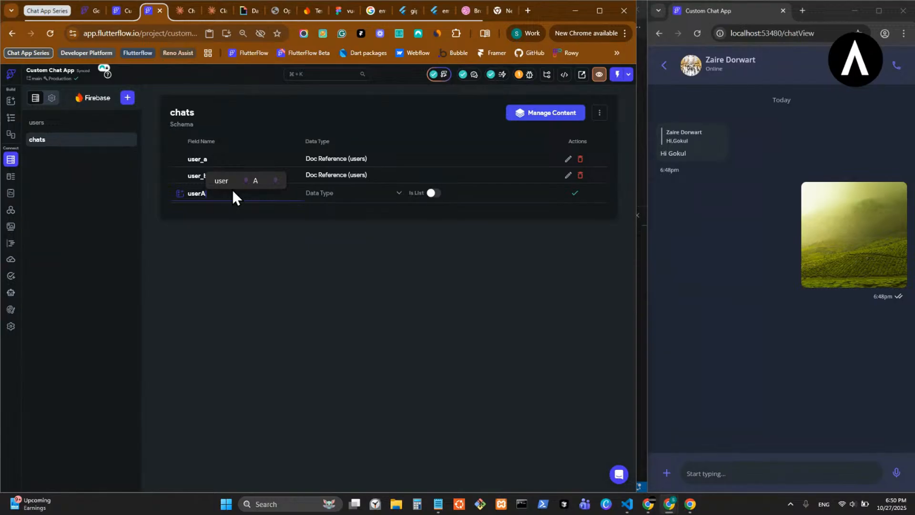
key(BackSpace)
text(B)
key(BackSpace)
key(BackSpace)
key(BackSpace)
key(BackSpace)
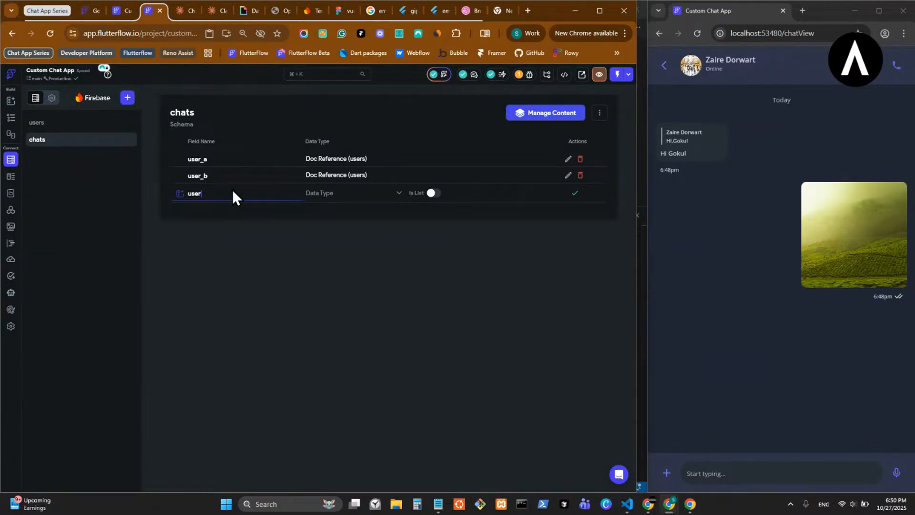
key(BackSpace)
click(214, 13)
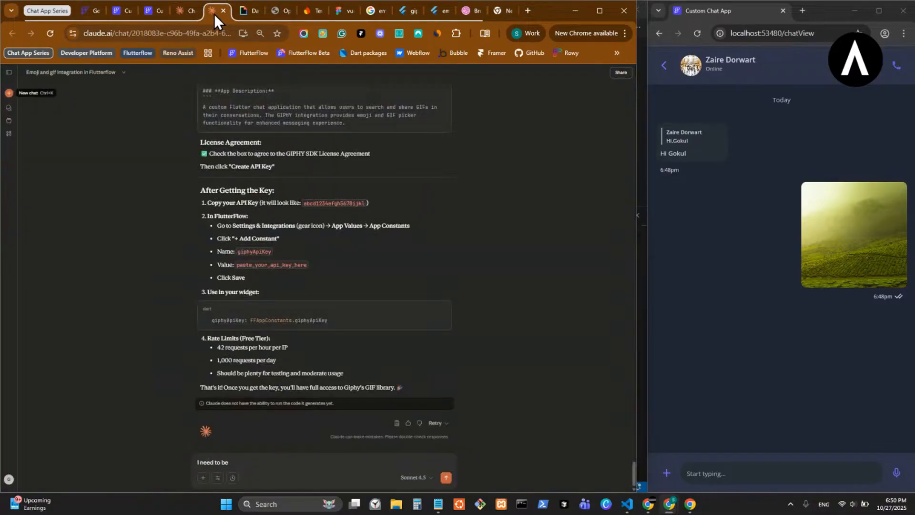
click(183, 18)
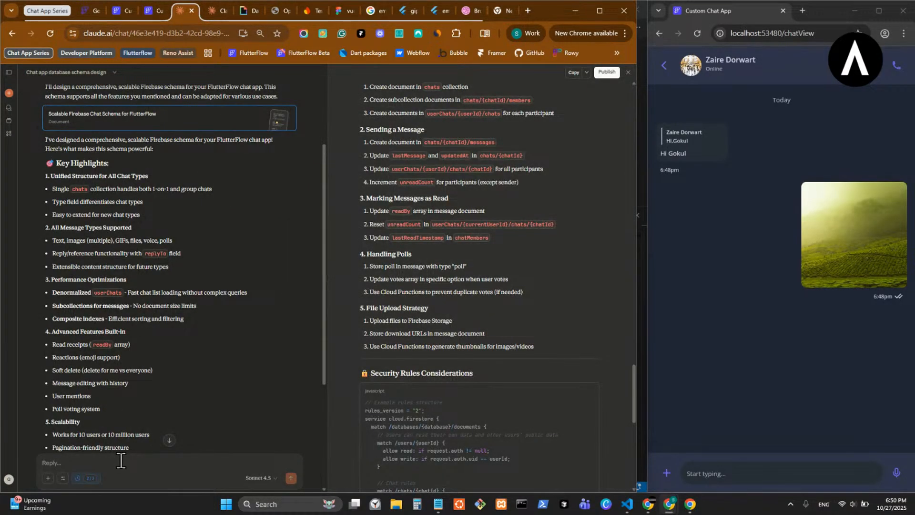
text(always)
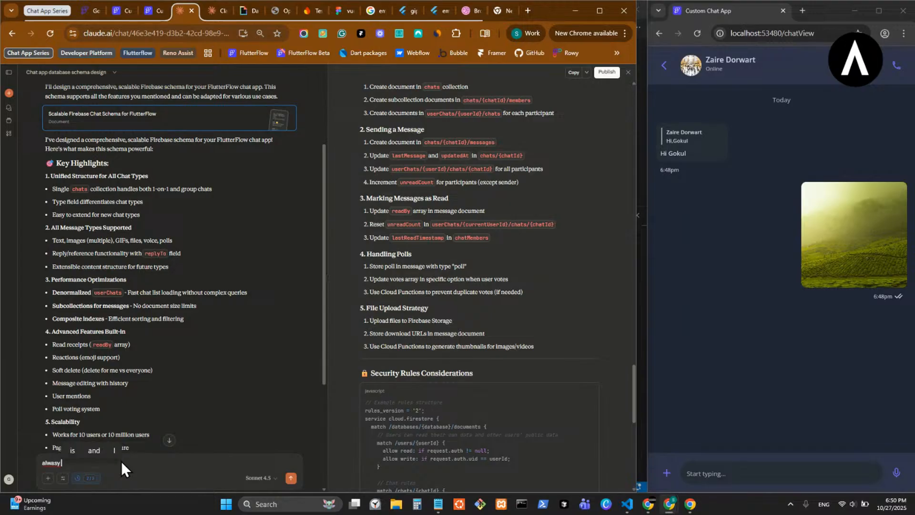
text( use snake)
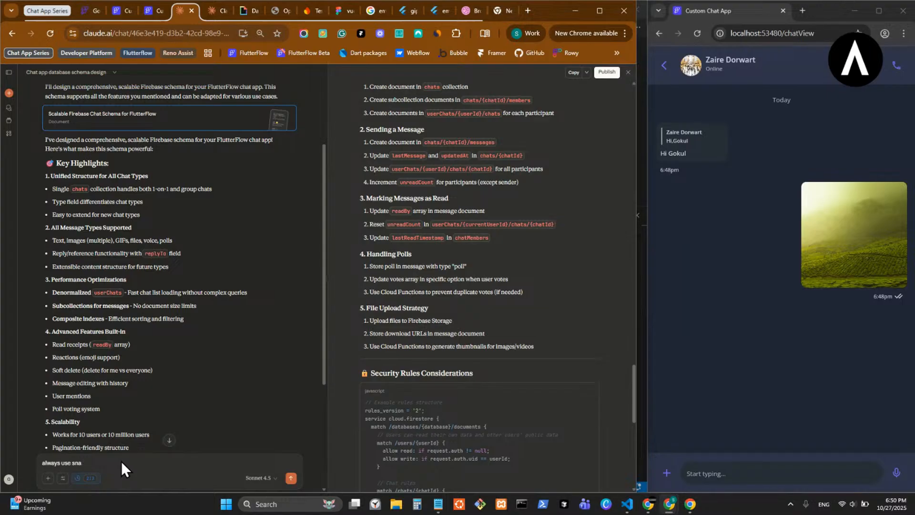
text( case for schema and in Flu)
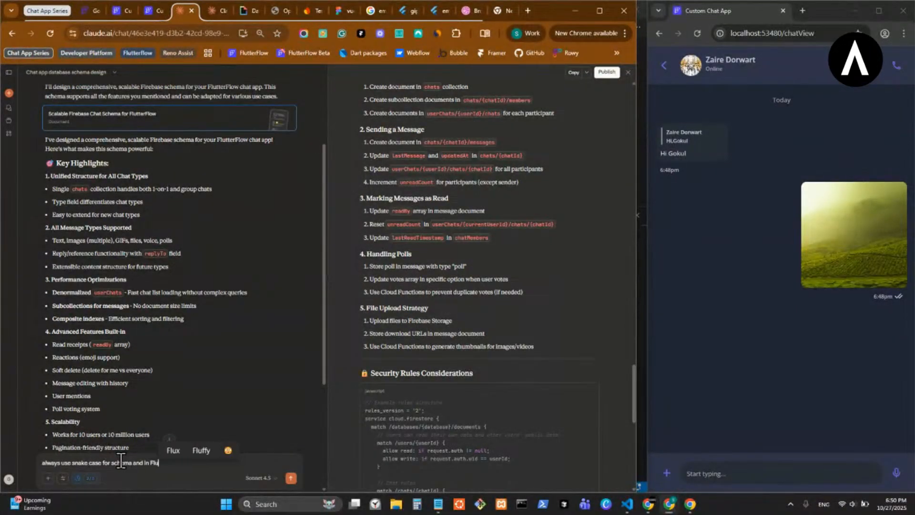
key(ctrl+a)
key(BackSpace)
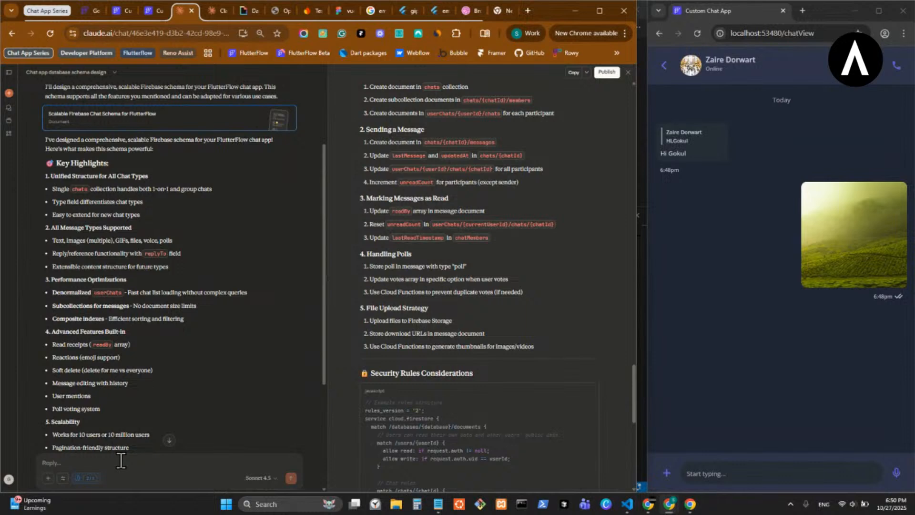
- Ask Claude "which is the best architecture for a chat app with all the feature I explained, is firebase optimal?"
text(wh)
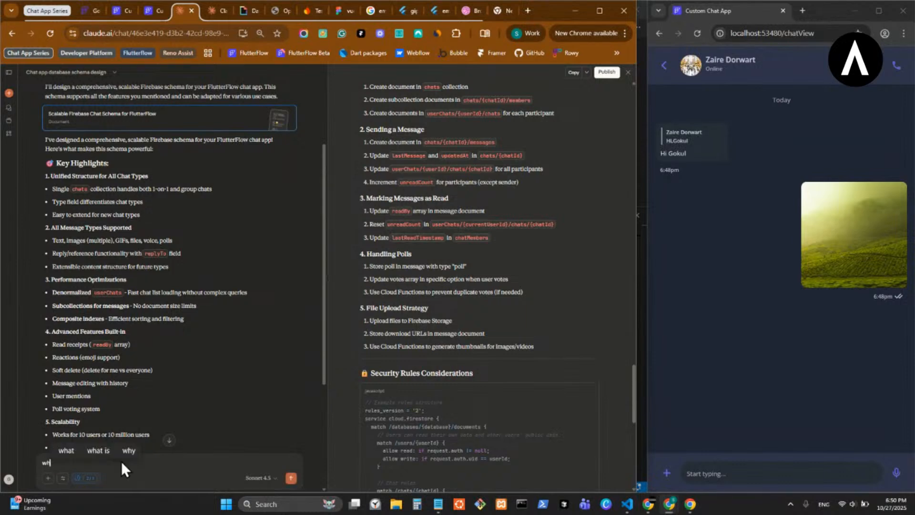
text(ich is)
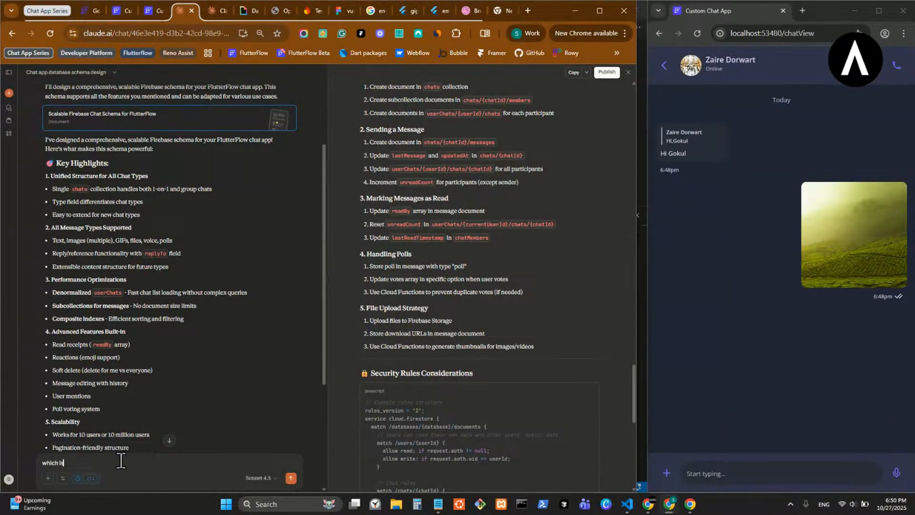
text( the best arvh)
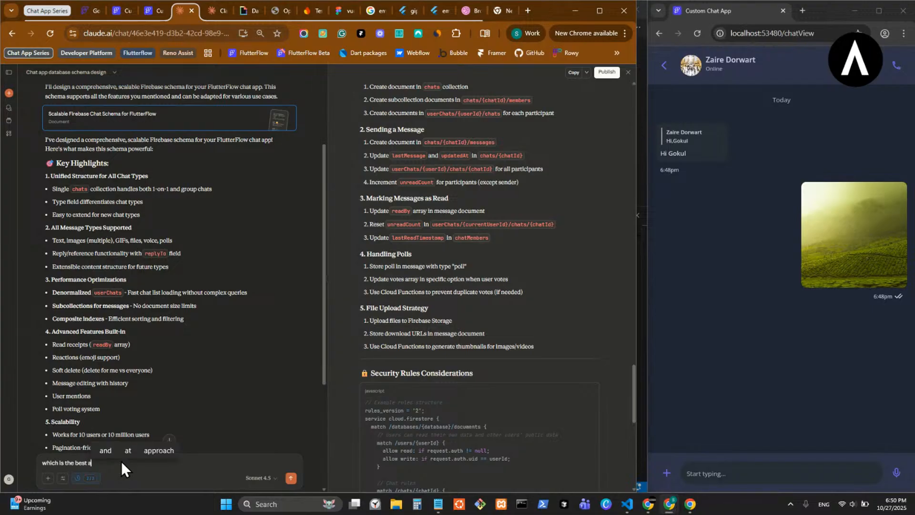
key(BackSpace)
key(BackSpace)
text(chite)
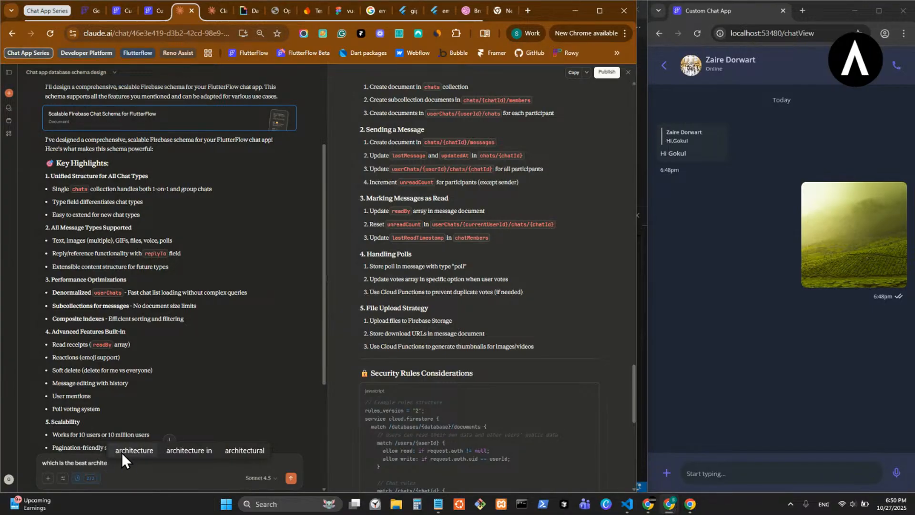
text(cture for a cha)
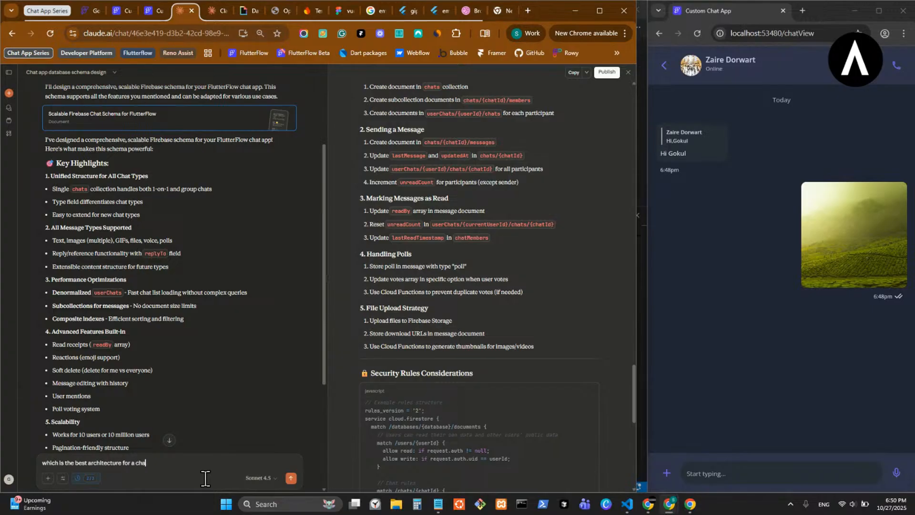
text(t app with all the feature I explained, is firebase )
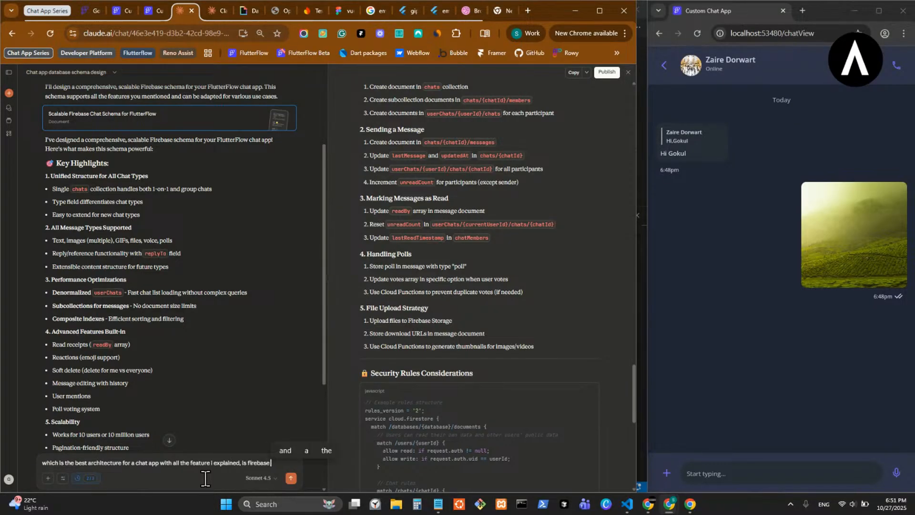
text(otimal)
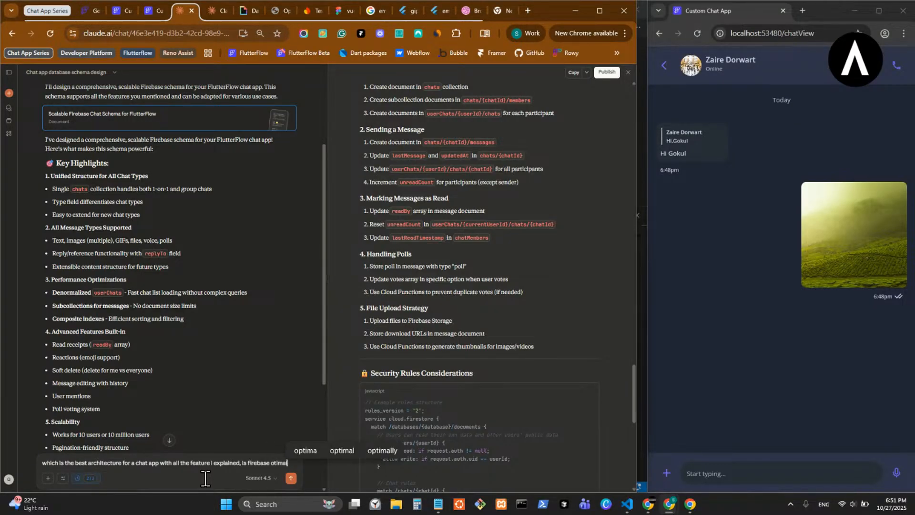
click(304, 455)
text(?)
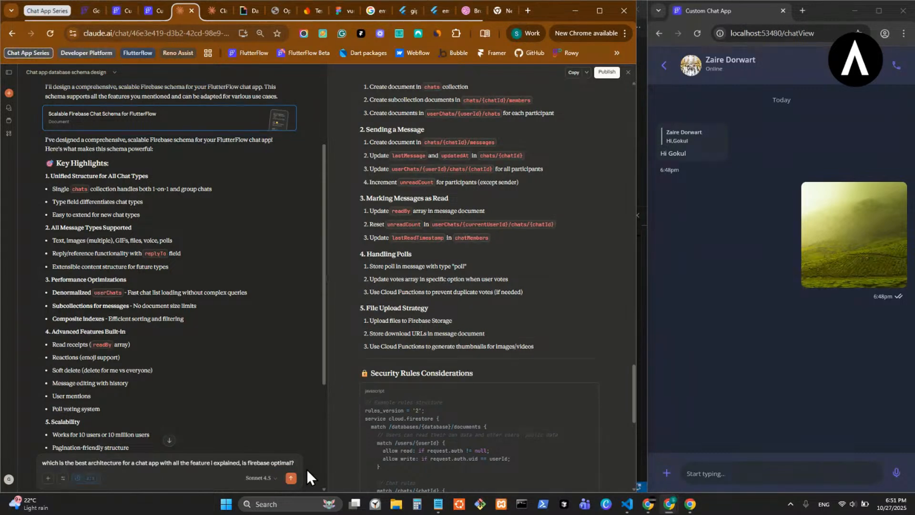
key(Return)
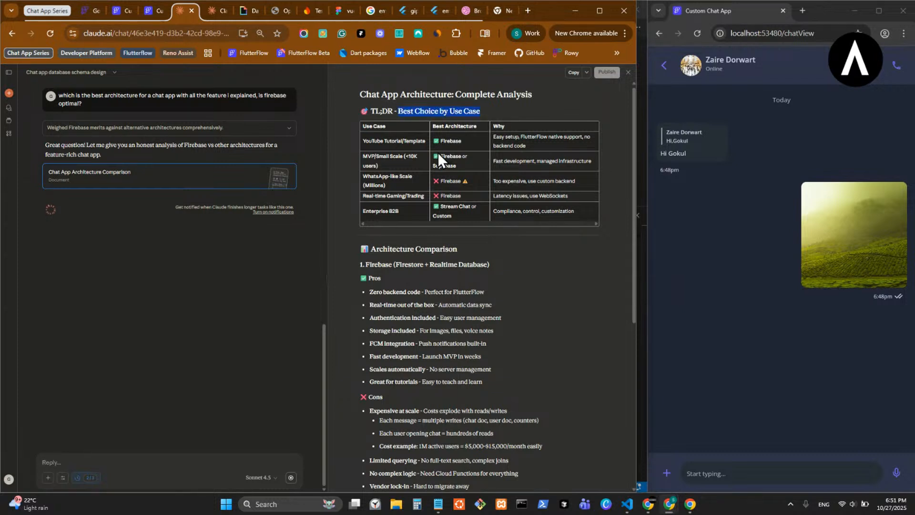
- Examine the Best Choice by Use Case table, comparing the recommended architecture and reason for each use case
triple_click(530, 137)
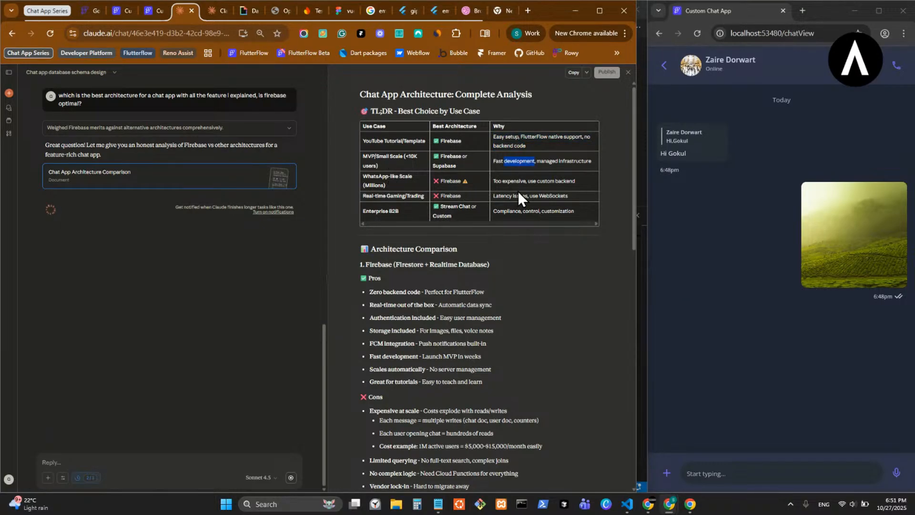
triple_click(533, 181)
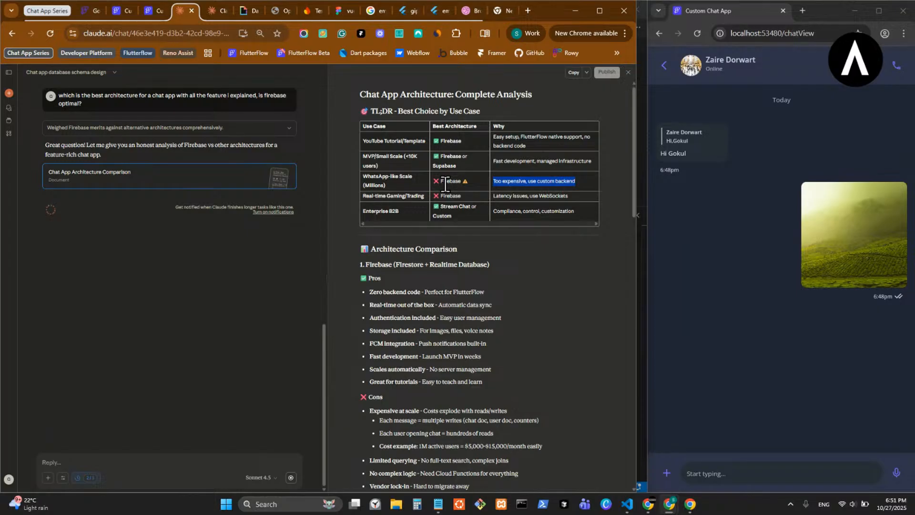
double_click(451, 196)
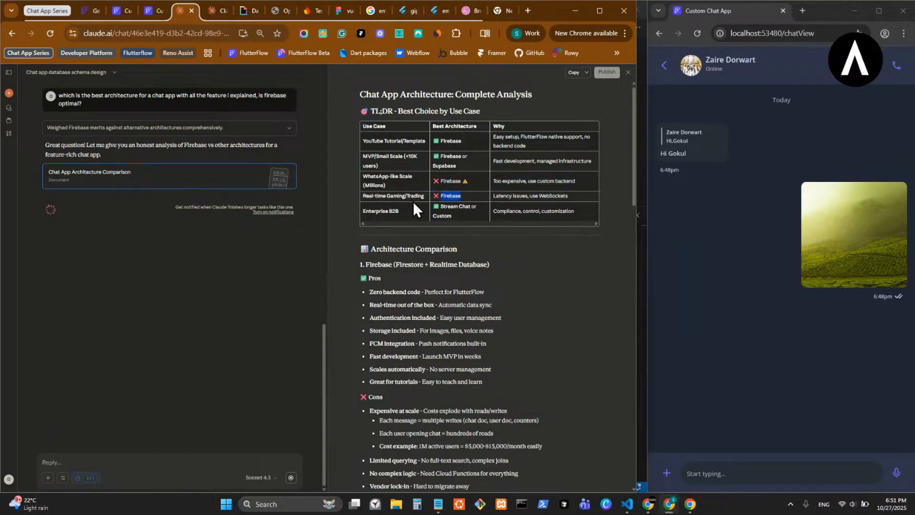
double_click(520, 196)
- Review Firebase's pros and cons in the architecture comparison, focusing on the cost example, multiple writes per message and cost at scale
scroll(466, 293, down, 2)
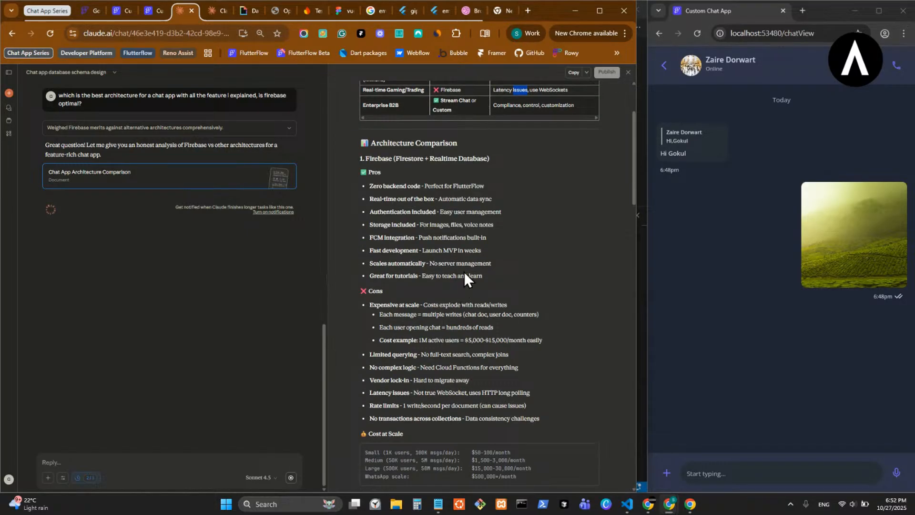
scroll(465, 275, down, 1)
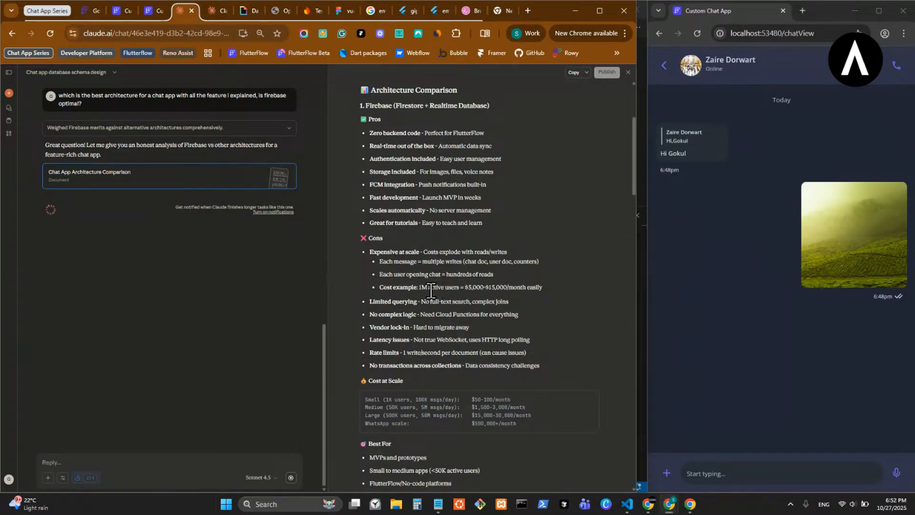
drag(422, 288, 459, 288)
drag(393, 262, 410, 262)
click(430, 260)
scroll(426, 264, down, 1)
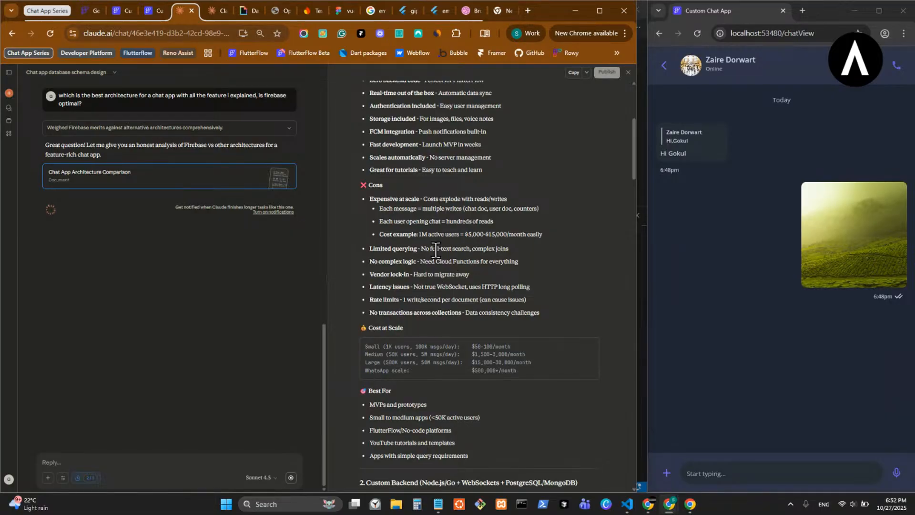
scroll(525, 253, down, 1)
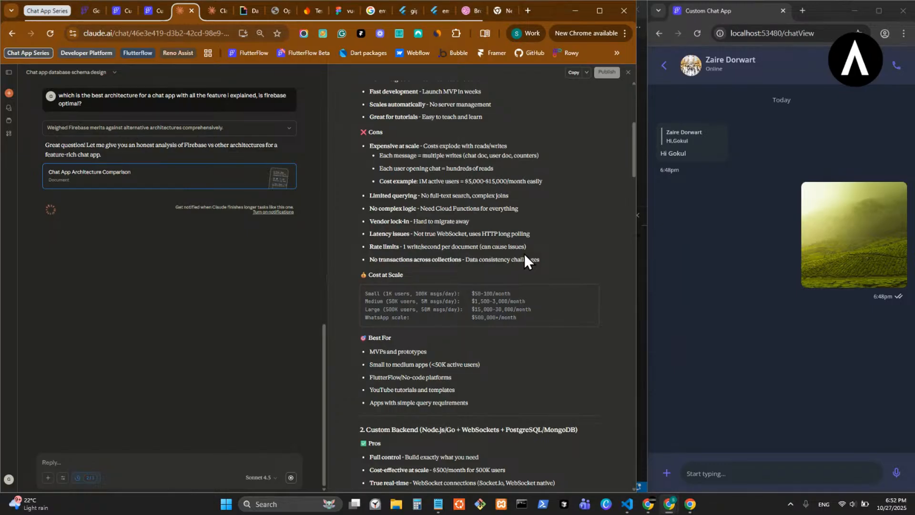
- Review the Custom Backend section of the architecture comparison, focusing on its technology stack, cost-effectiveness at scale, pros and cons
scroll(524, 256, down, 1)
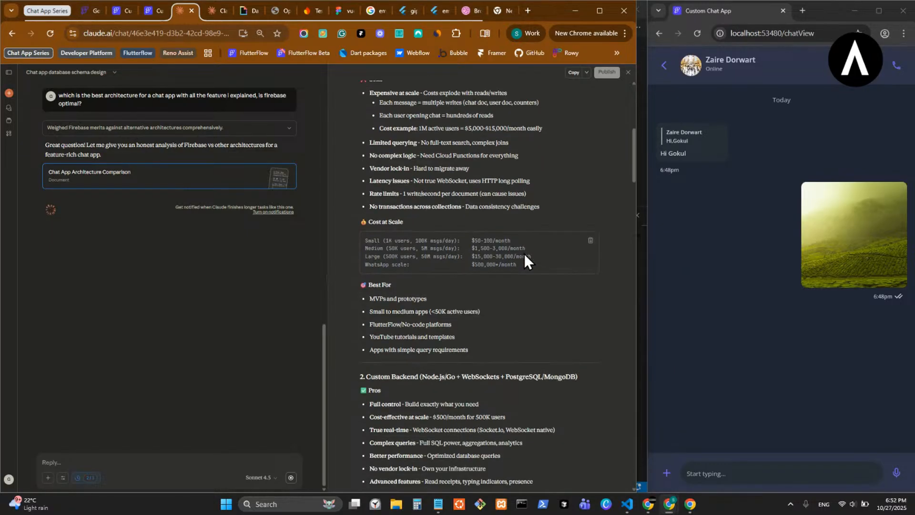
scroll(524, 253, down, 3)
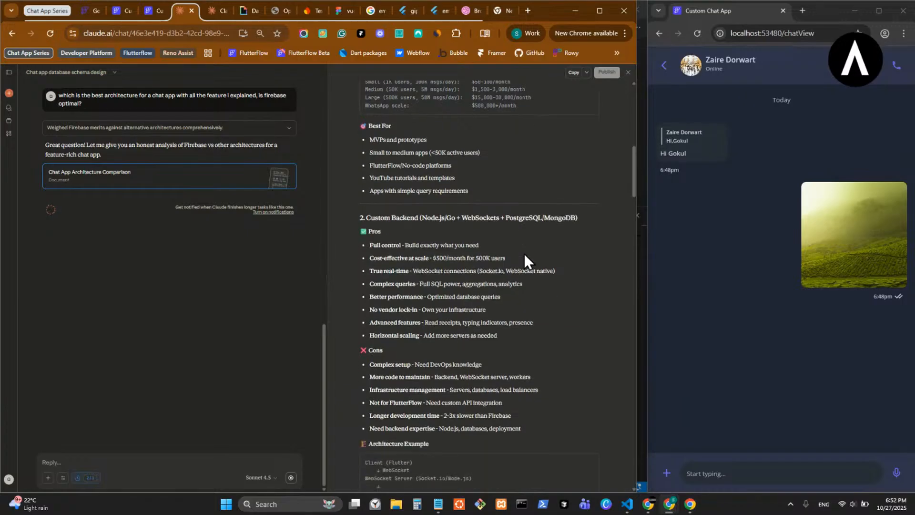
drag(420, 218, 558, 218)
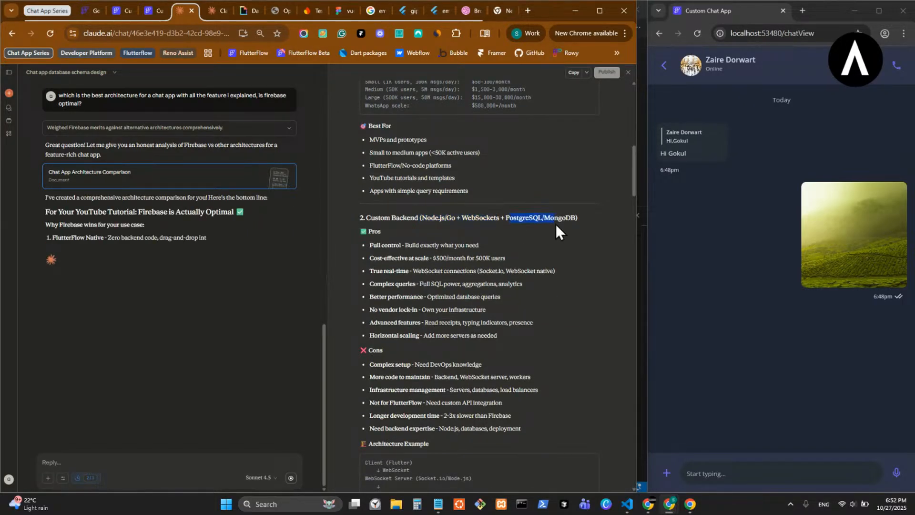
click(400, 280)
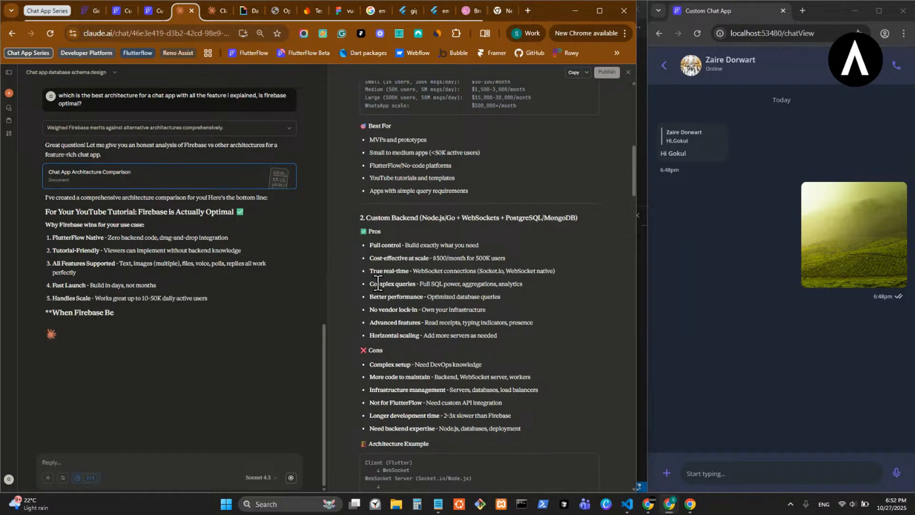
drag(405, 244, 490, 260)
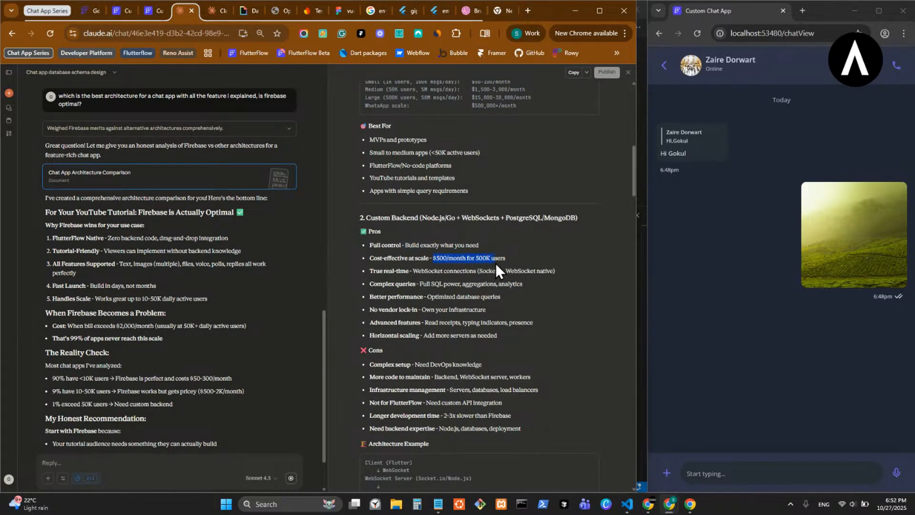
click(533, 376)
scroll(532, 372, down, 2)
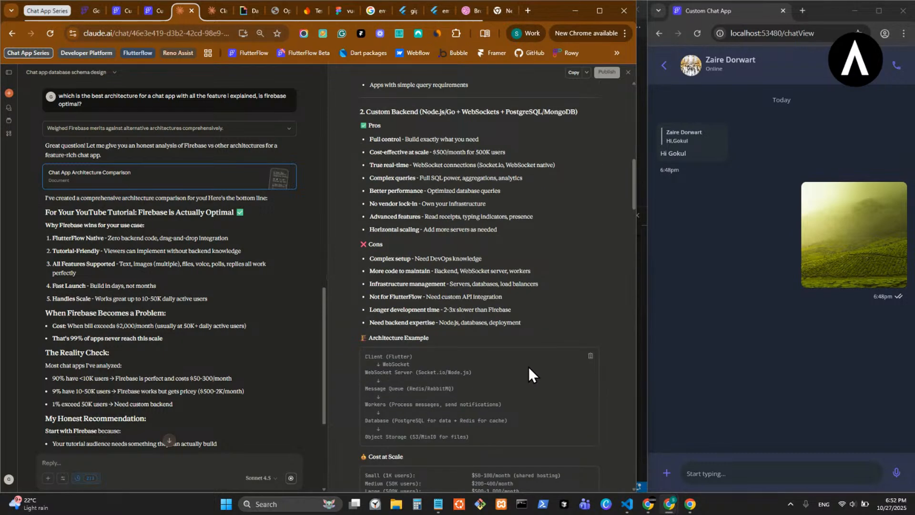
scroll(529, 365, down, 2)
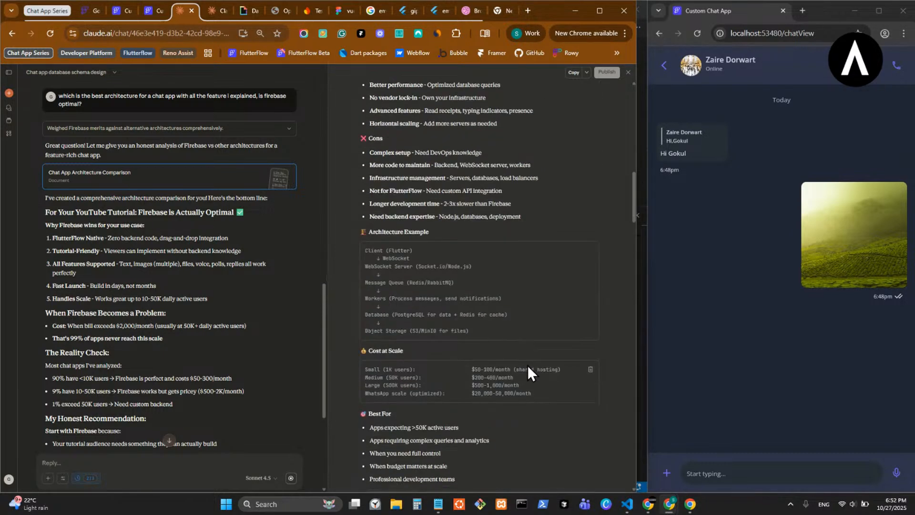
scroll(439, 339, down, 1)
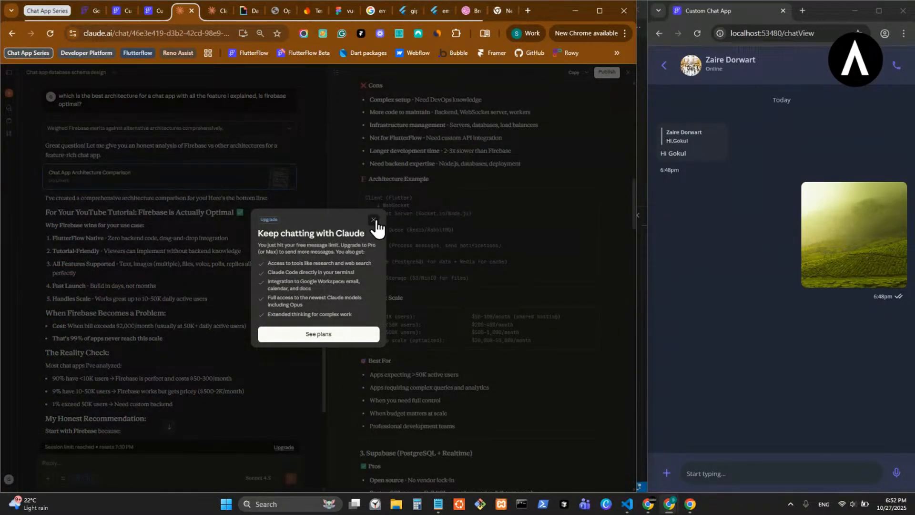
- Dismiss the upgrade offer and examine the custom backend's architecture example, cost at scale and best-for list
click(374, 221)
scroll(446, 265, down, 1)
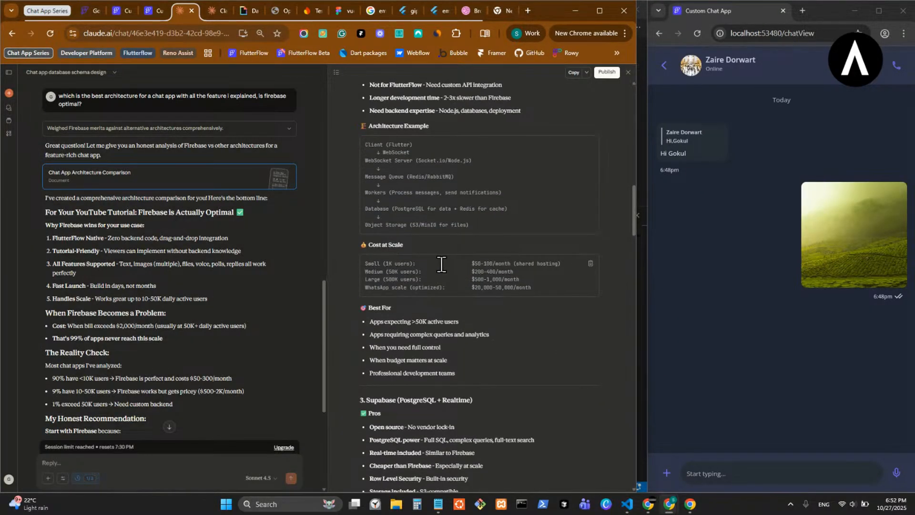
scroll(459, 313, down, 1)
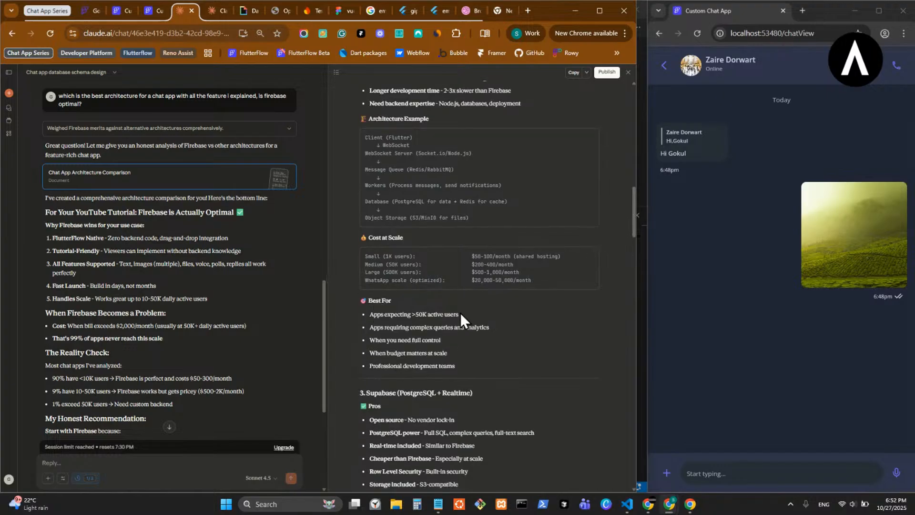
drag(377, 269, 436, 269)
click(392, 294)
double_click(402, 284)
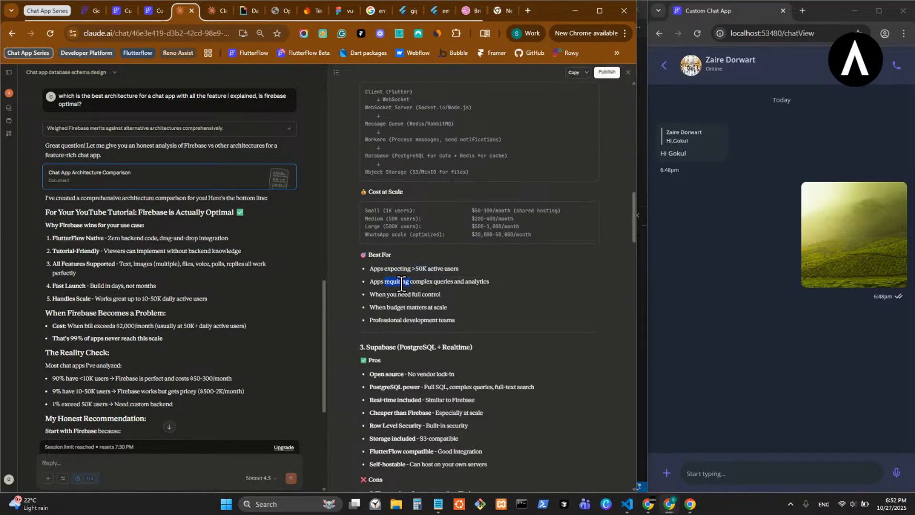
click(392, 295)
double_click(392, 295)
click(395, 308)
scroll(444, 387, down, 2)
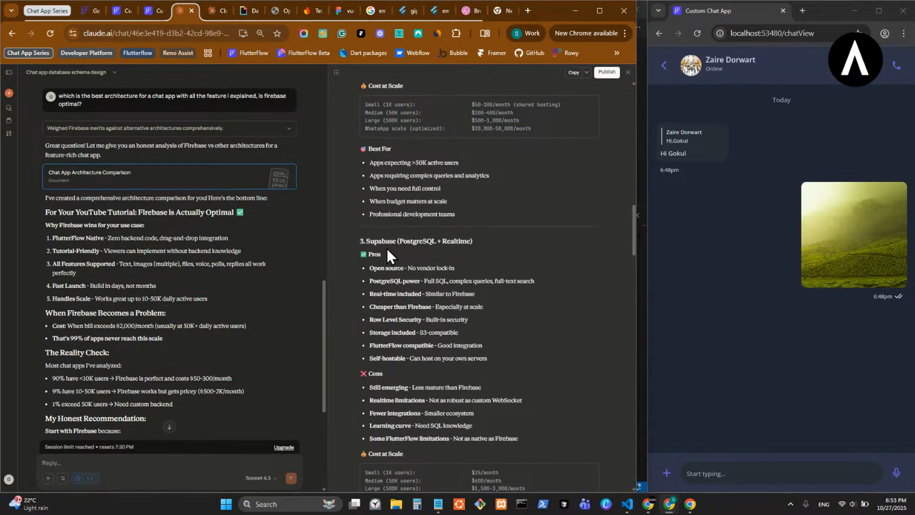
- Review Supabase's pros and cons in the comparison, focusing on maturity, realtime limitations, integrations, learning curve and FlutterFlow limitations
double_click(382, 241)
double_click(424, 387)
click(464, 397)
drag(429, 401, 525, 401)
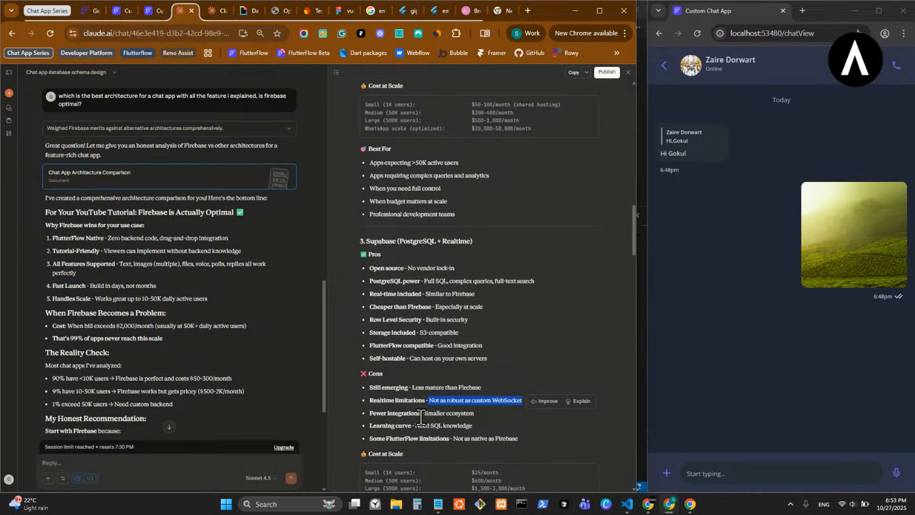
drag(425, 413, 475, 413)
drag(415, 425, 530, 444)
click(569, 368)
- Review the pros, cons and costs of the specialized chat services Stream Chat, SendBird and PubNub
scroll(590, 368, down, 5)
scroll(589, 370, down, 2)
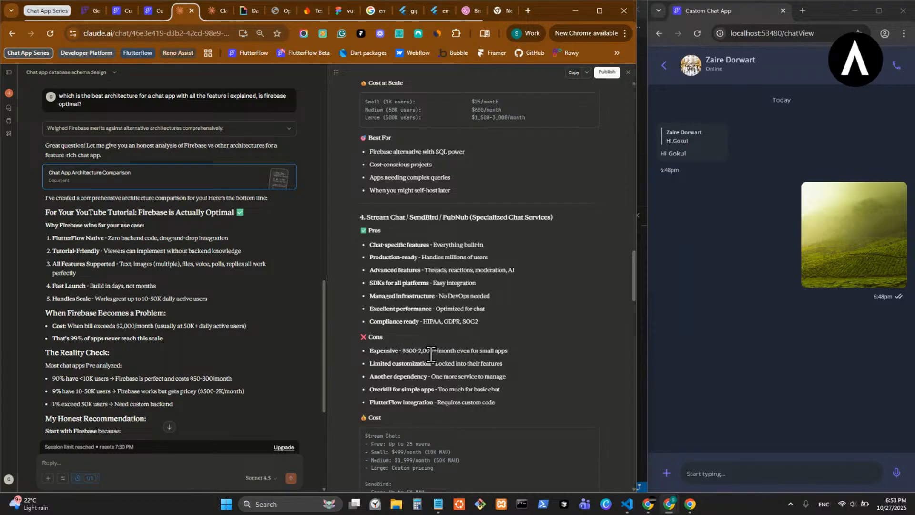
scroll(453, 374, down, 2)
scroll(453, 374, down, 4)
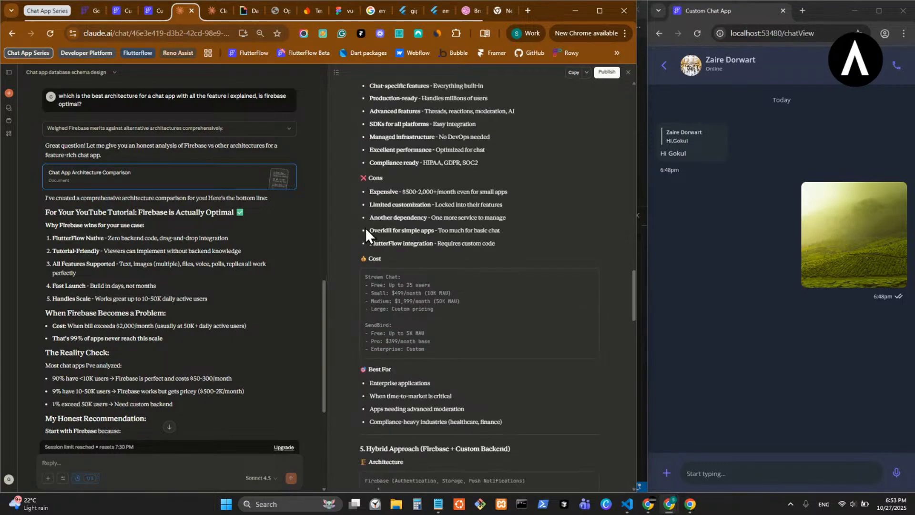
- Read the use-case recommendation, decision framework, Final Verdict and Resources, and return to the start of the analysis
scroll(381, 240, down, 9)
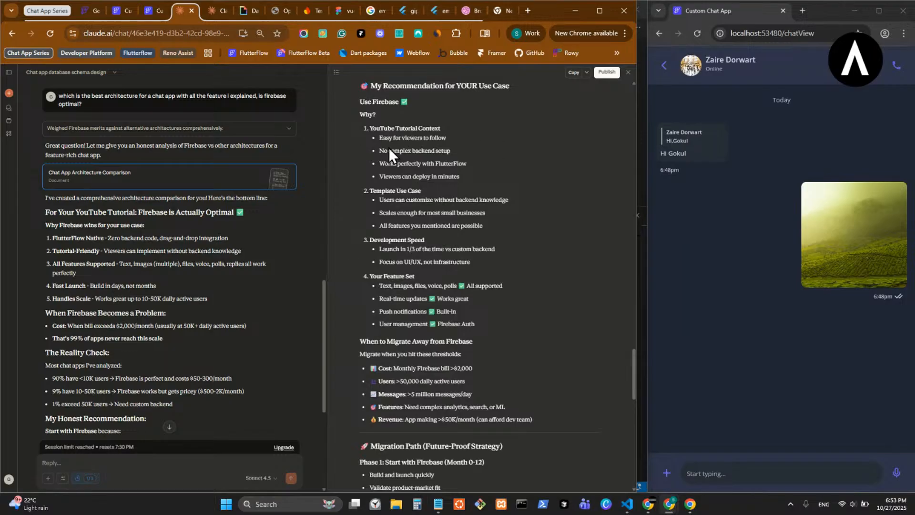
scroll(409, 228, down, 4)
scroll(442, 269, down, 4)
scroll(446, 248, down, 3)
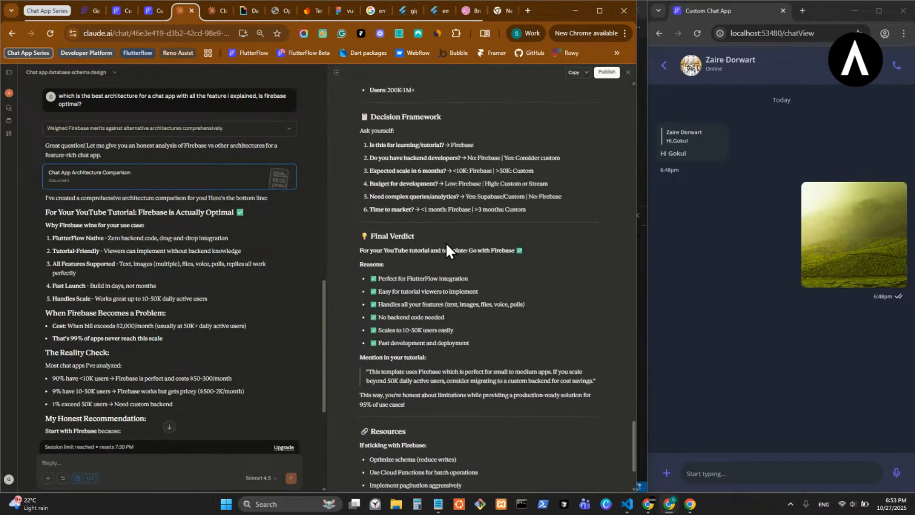
scroll(446, 240, down, 2)
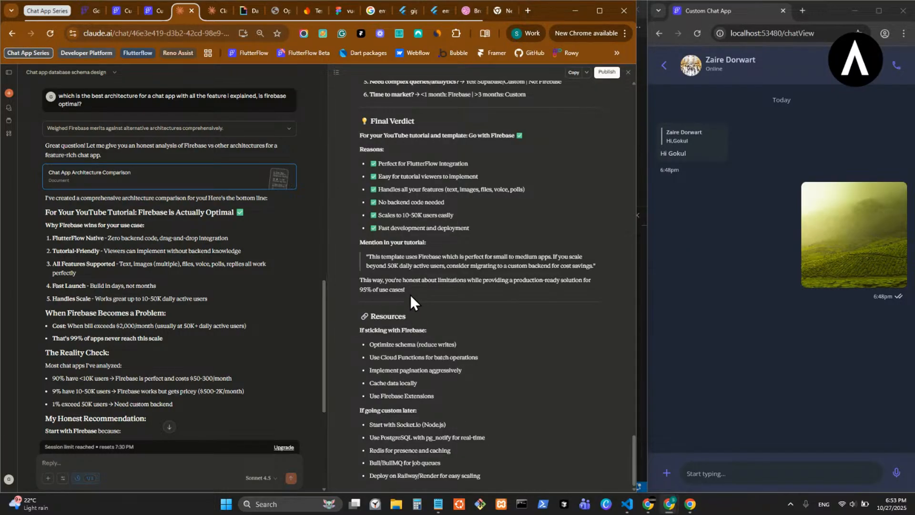
scroll(410, 293, up, 10)
scroll(410, 291, up, 15)
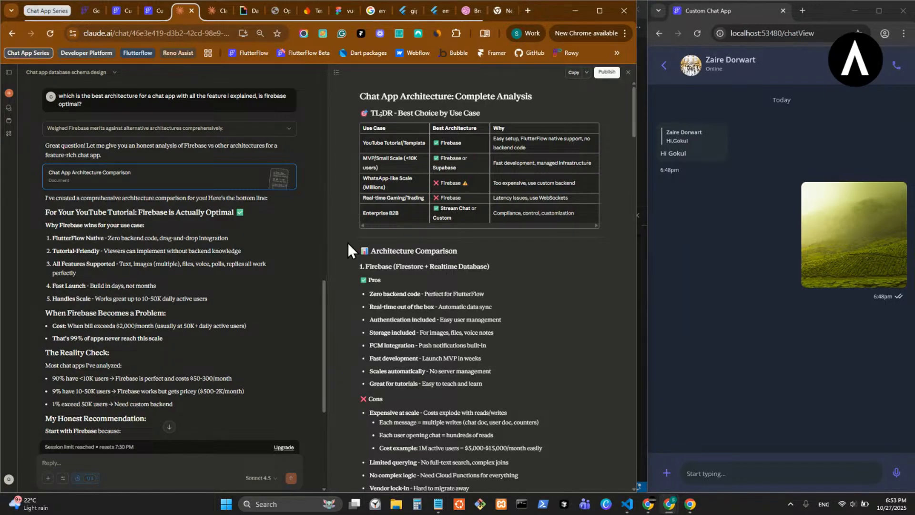
- Switch to FlutterFlow and compare the chats schema in the Custom Chat App project with the one in the Custom Chat project
click(156, 14)
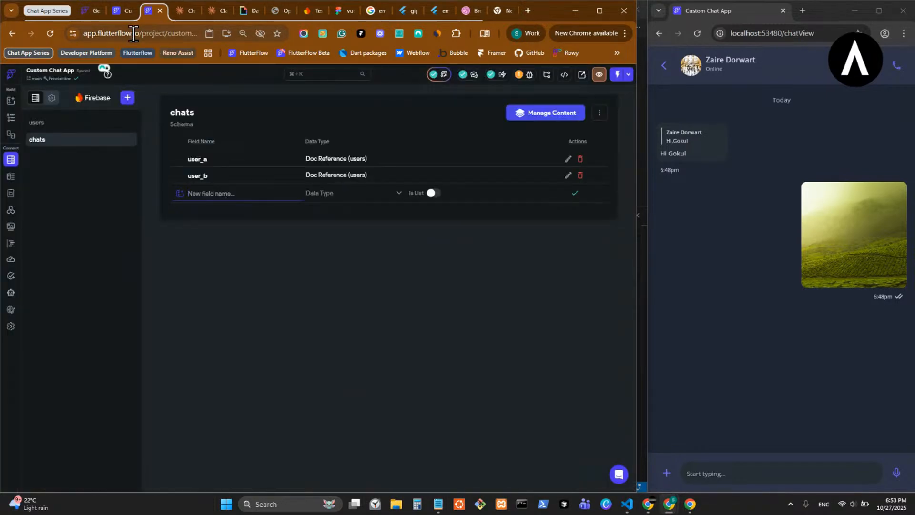
click(122, 11)
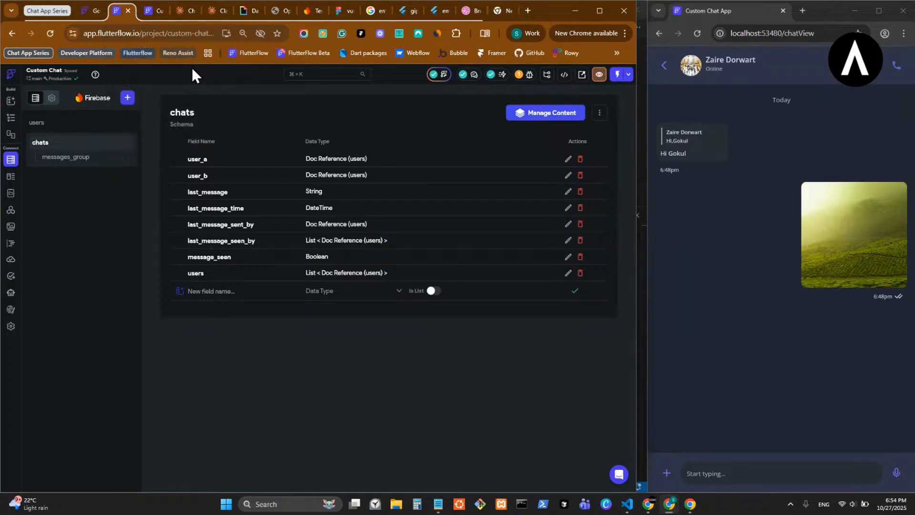
click(156, 13)
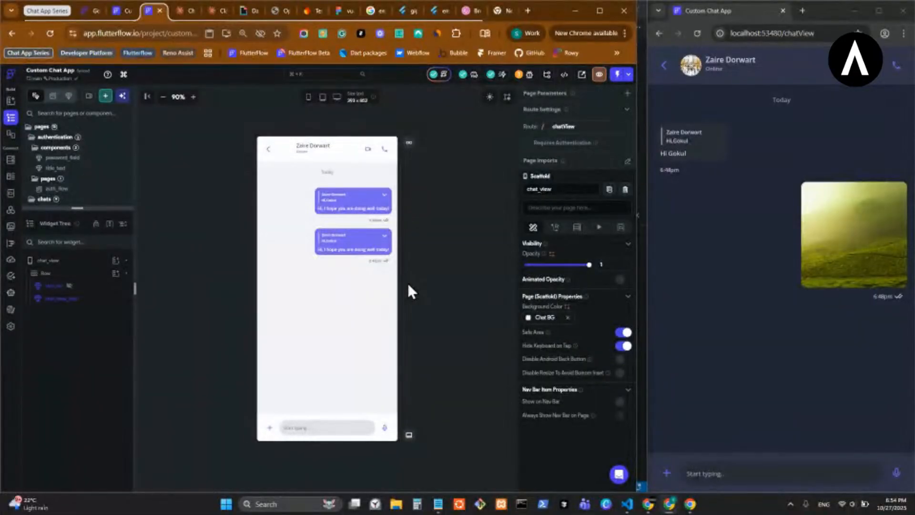
- Bring the running Custom Chat App preview window forward and narrow it slightly beside the FlutterFlow editor
mouse_move(696, 497)
click(730, 442)
drag(648, 311, 728, 301)
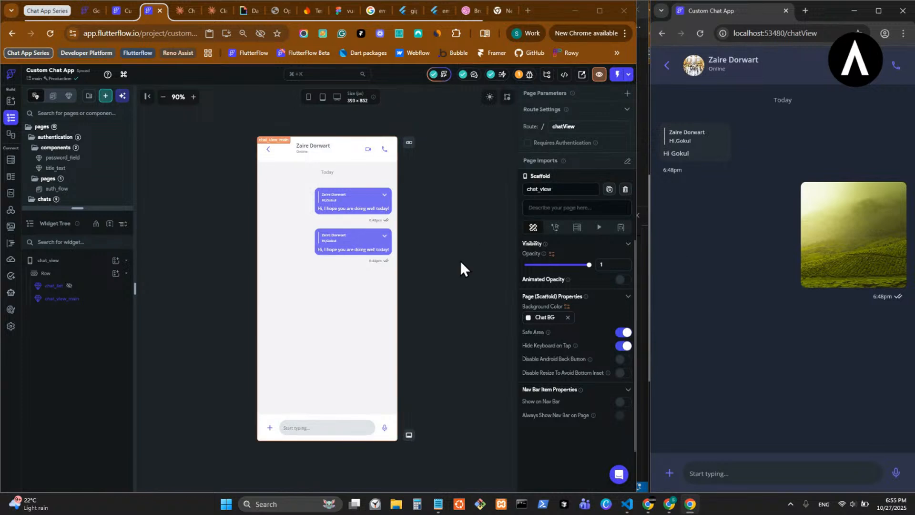
key(alt+Tab)
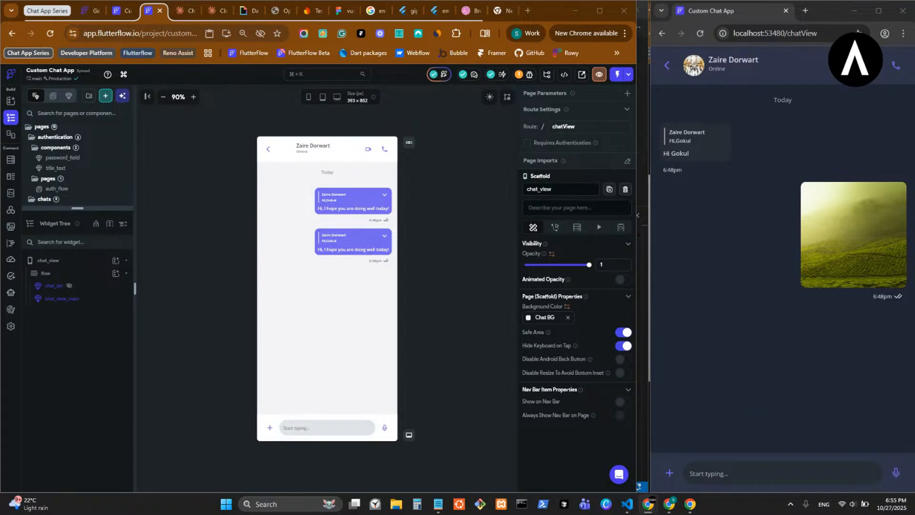